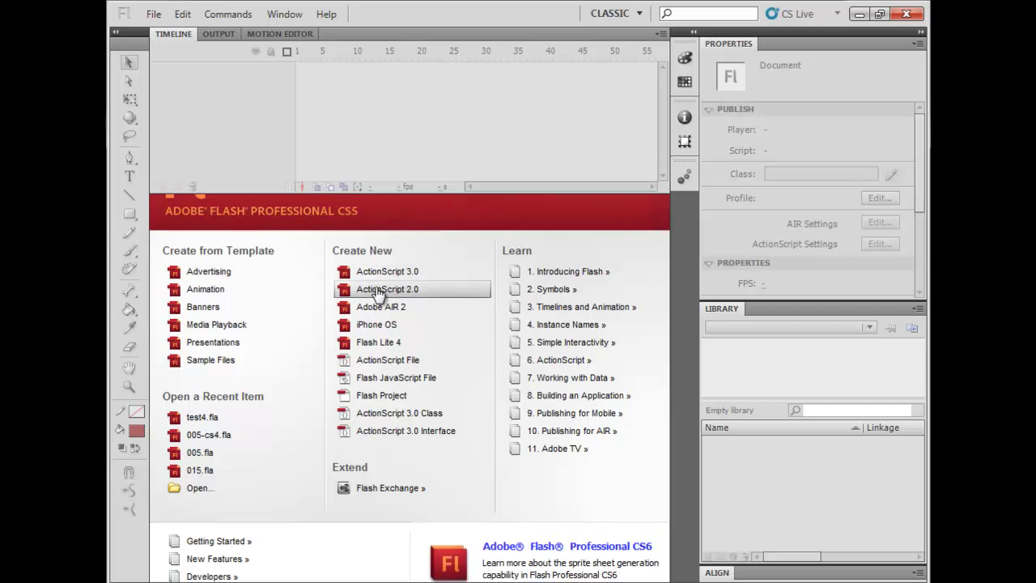
# Create a new ActionScript 2.0 document, shorten the timeline area and fit the whole stage in the window
pyautogui.click(378, 291)
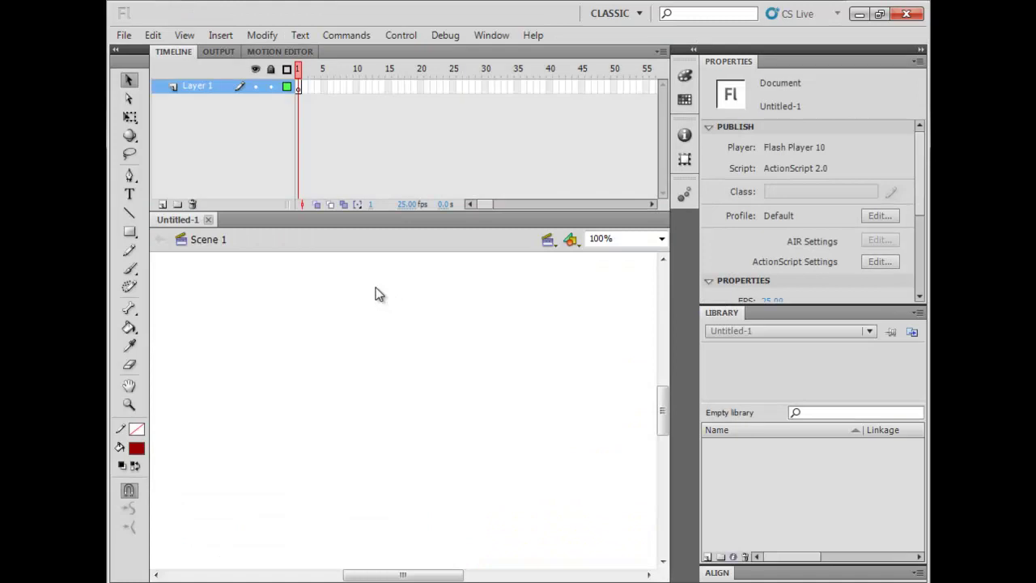
pyautogui.click(663, 239)
pyautogui.click(642, 252)
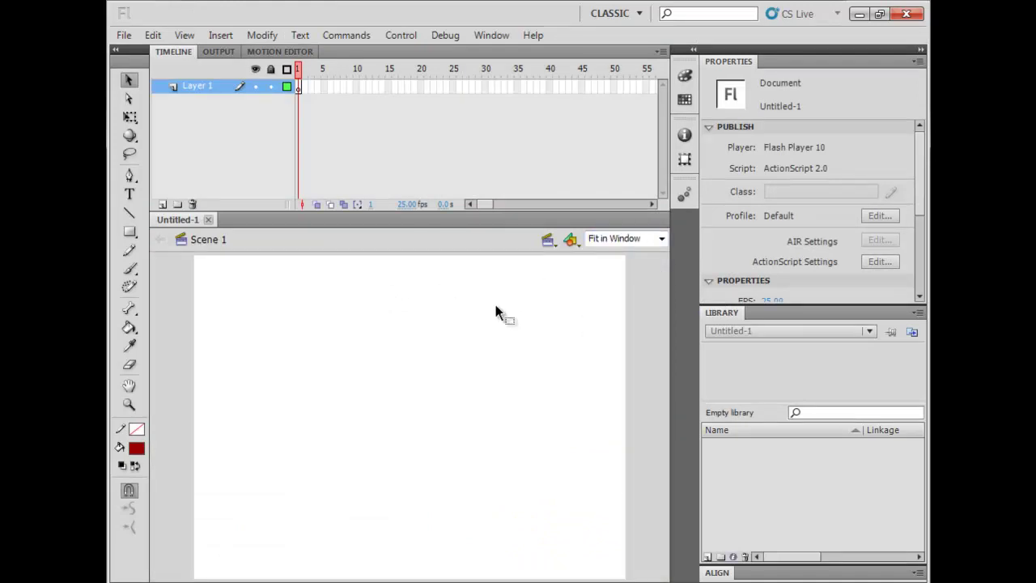
pyautogui.moveTo(494, 209); pyautogui.dragTo(494, 172)
pyautogui.scroll(-5, 910, 210)
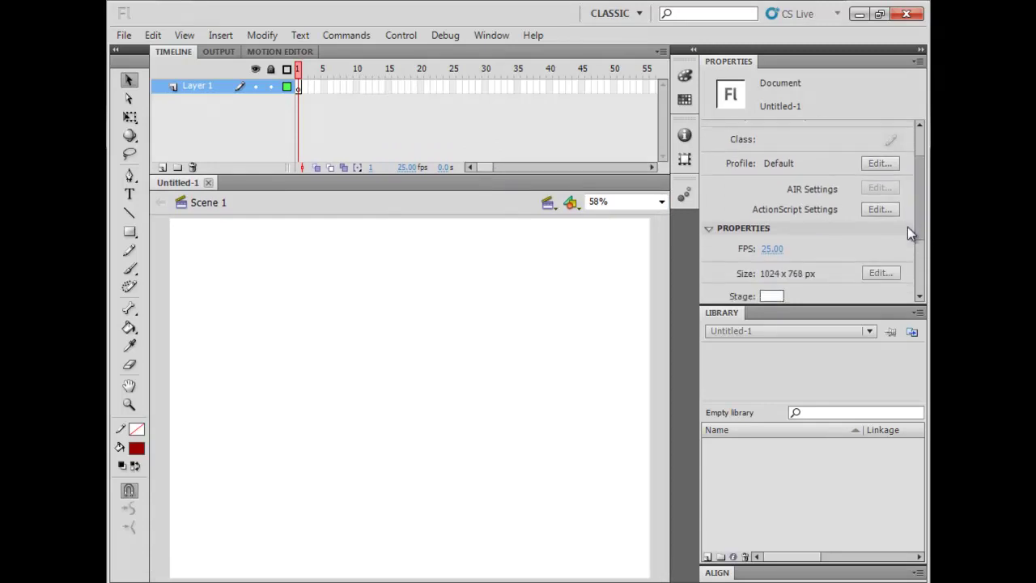
pyautogui.scroll(-1, 908, 243)
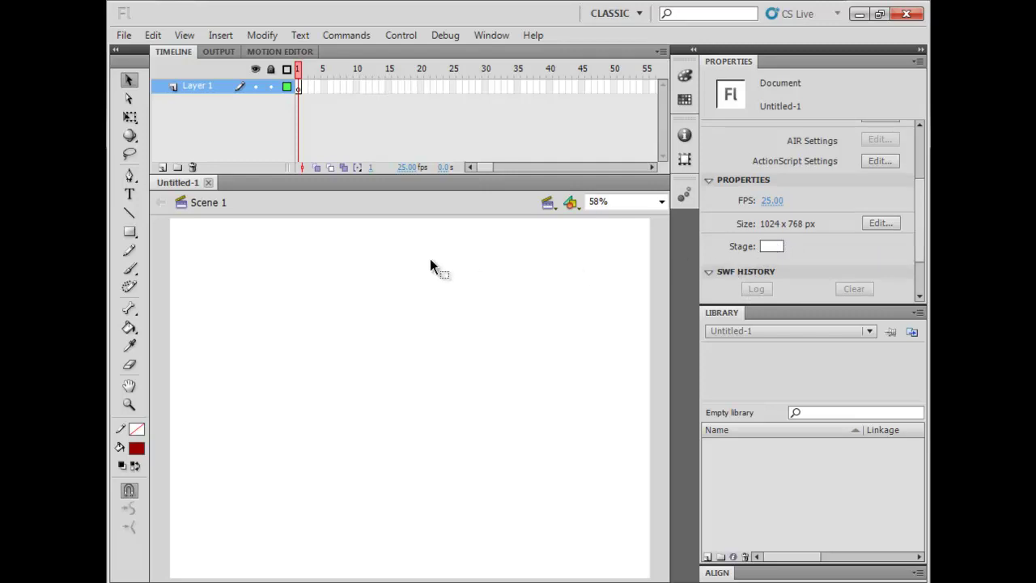
pyautogui.click(661, 200)
pyautogui.click(612, 216)
# Add a static text box on the stage that reads "MESISE"
pyautogui.rightClick(318, 446)
pyautogui.click(268, 420)
pyautogui.click(344, 357)
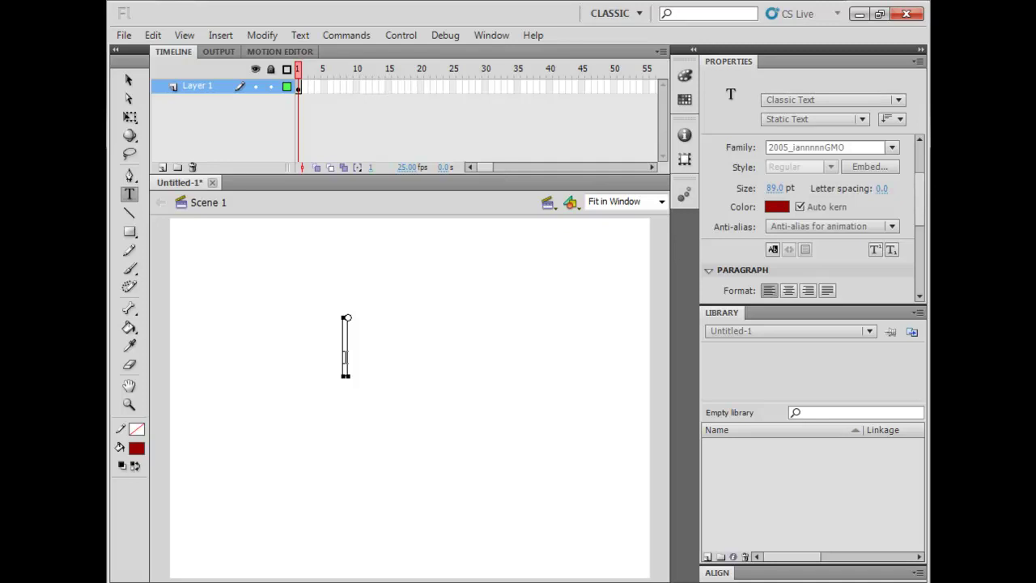
pyautogui.write('JOHAHN')
pyautogui.doubleClick(346, 356)
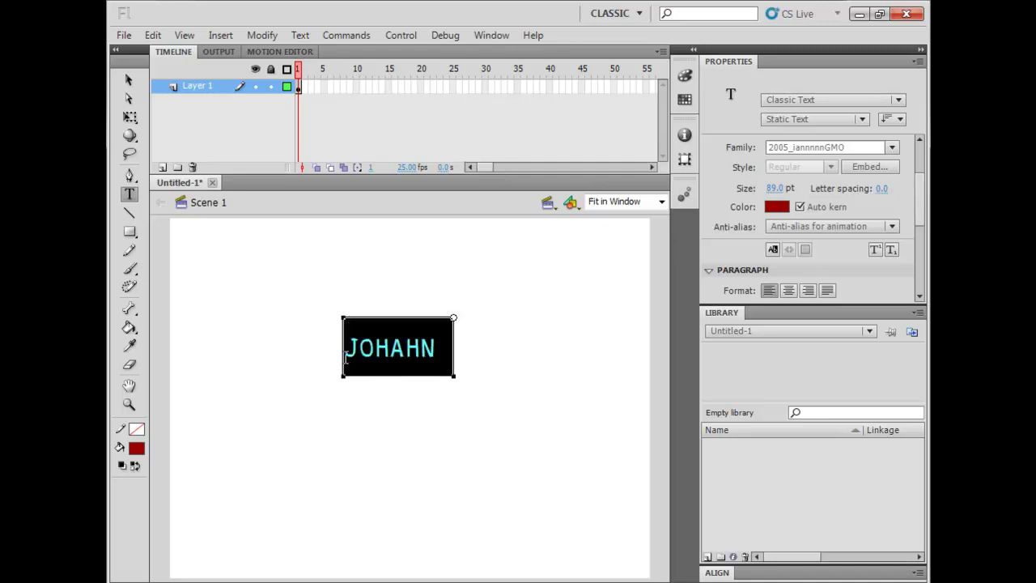
pyautogui.write('MESISE')
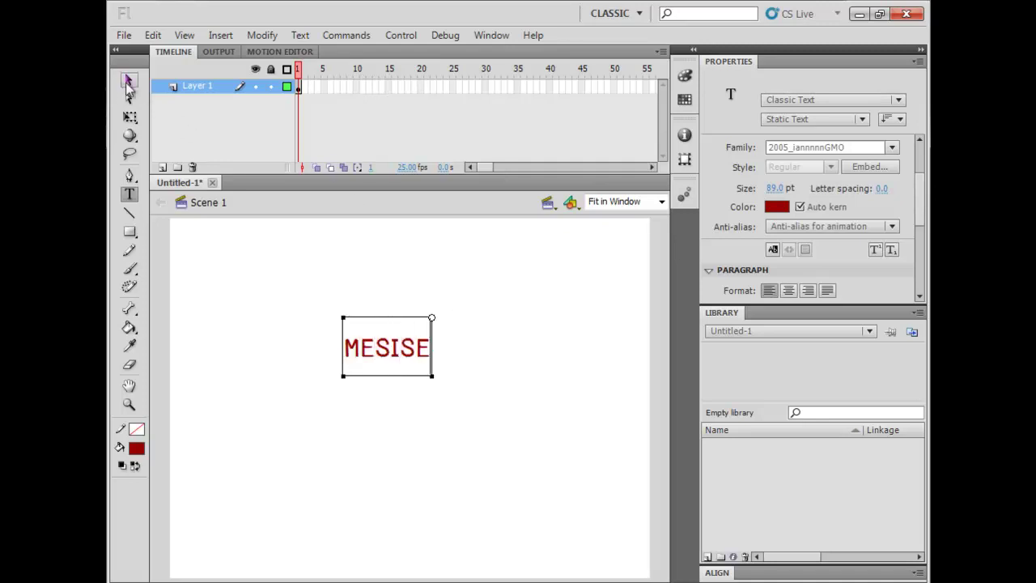
# Enlarge the MESISE text to about three times its size with Free Transform and reposition it on the stage
pyautogui.click(127, 81)
pyautogui.press('q')
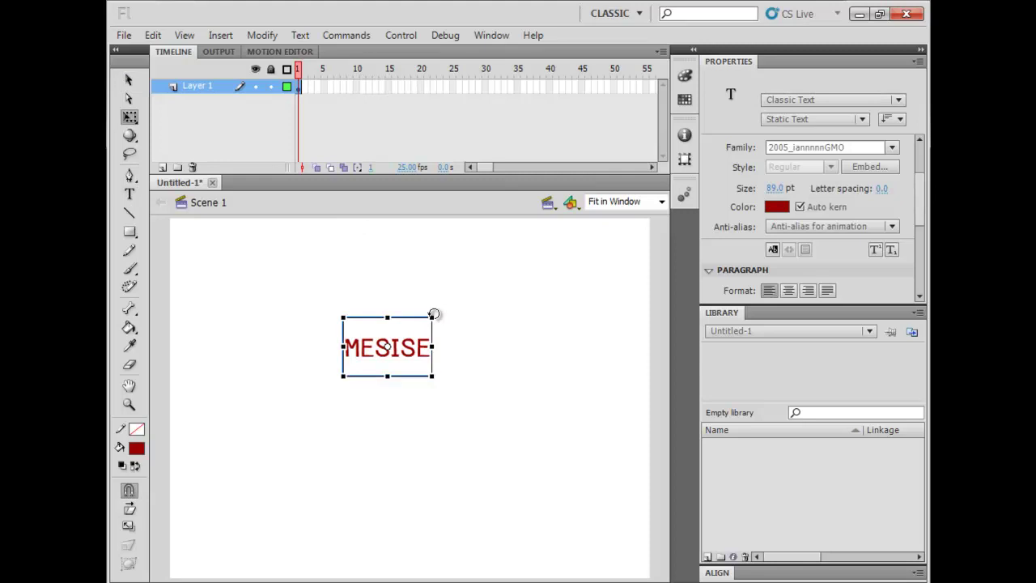
pyautogui.moveTo(432, 317); pyautogui.dragTo(532, 252)
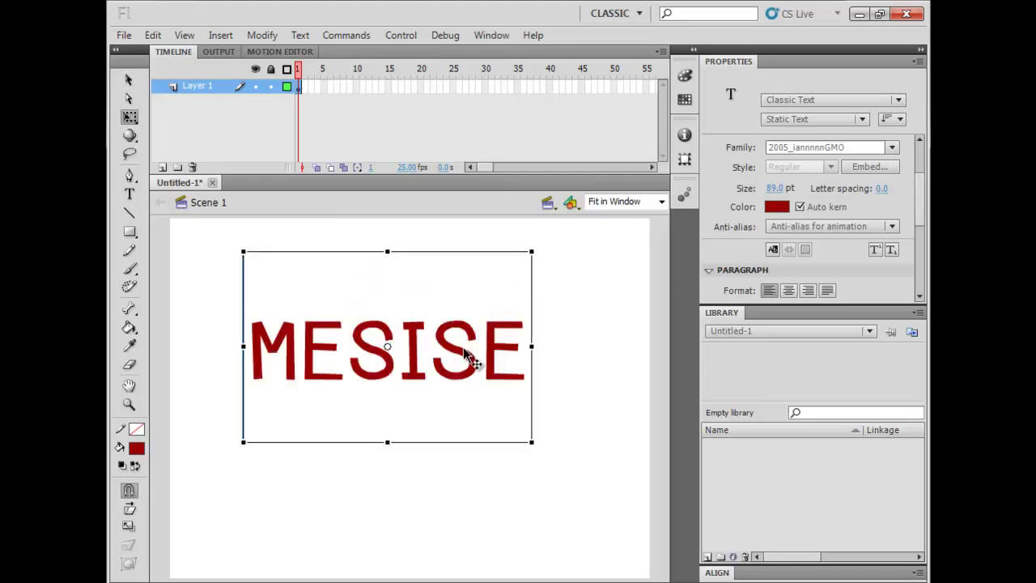
pyautogui.moveTo(467, 356); pyautogui.dragTo(499, 364)
# Change the MESISE text color to dark gray
pyautogui.click(776, 207)
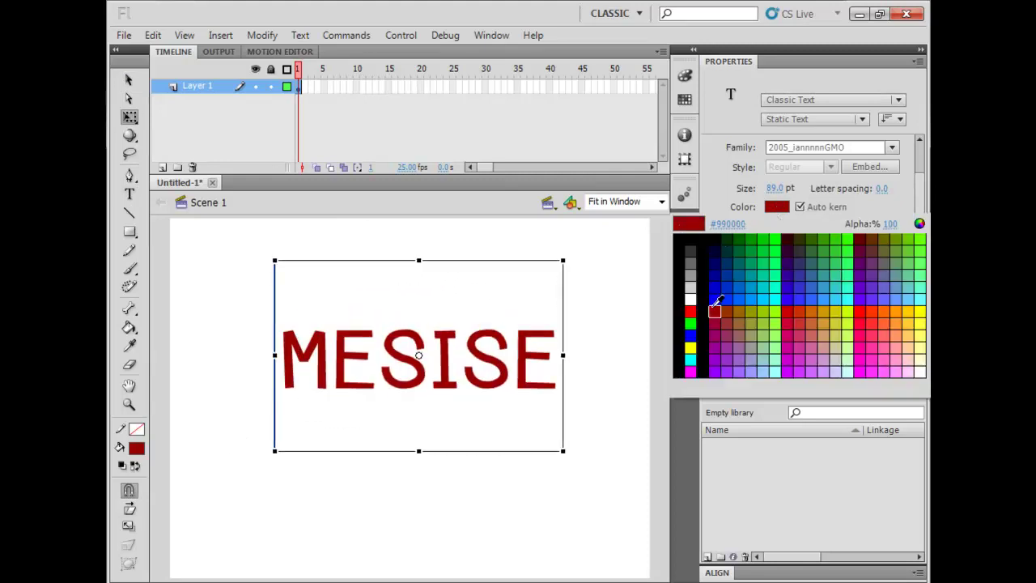
pyautogui.click(691, 240)
pyautogui.click(576, 324)
pyautogui.click(523, 363)
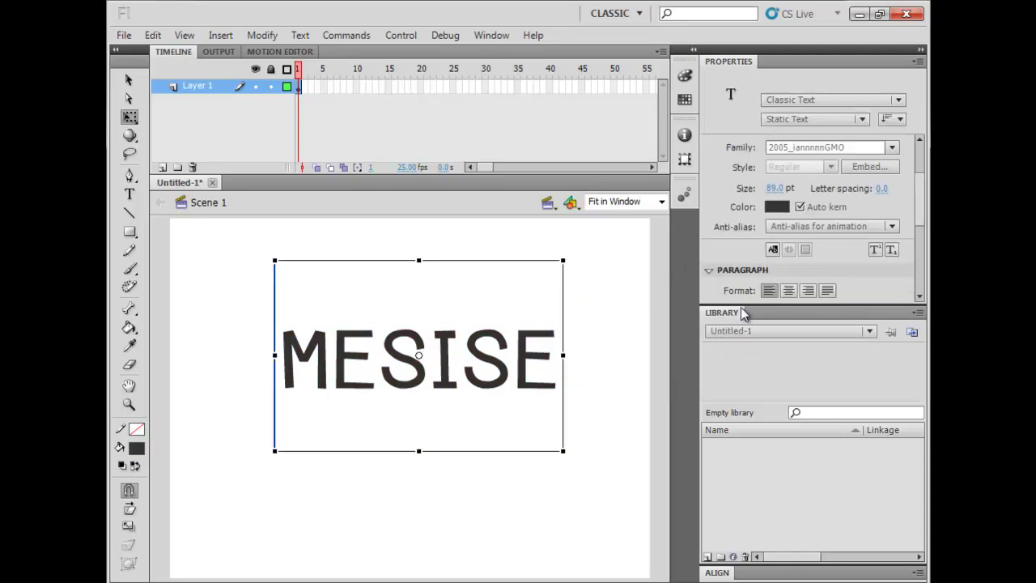
# Center the MESISE text horizontally and vertically relative to the stage
pyautogui.hotkey('ctrl', 'k')
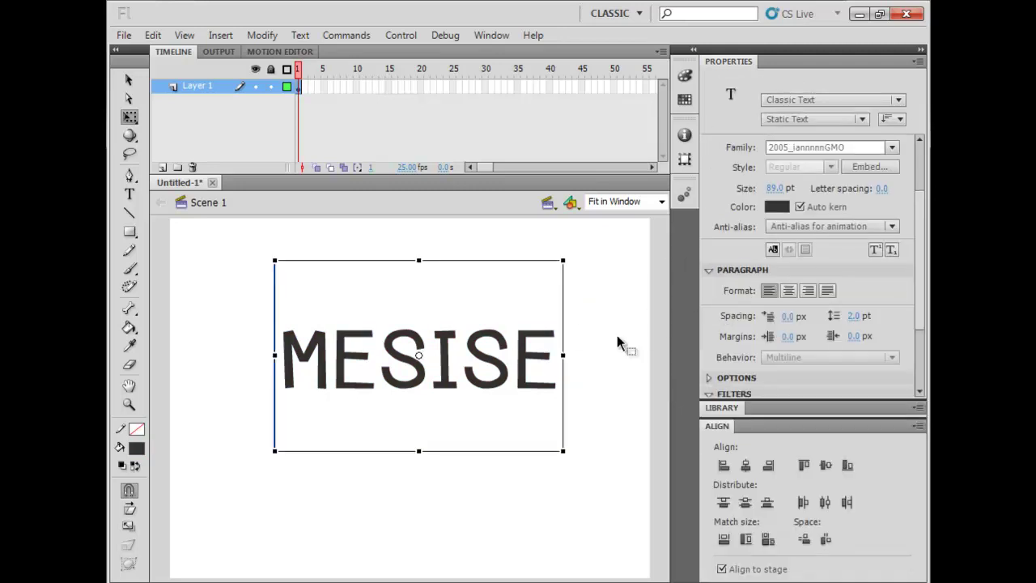
pyautogui.click(745, 464)
pyautogui.click(745, 503)
pyautogui.click(592, 437)
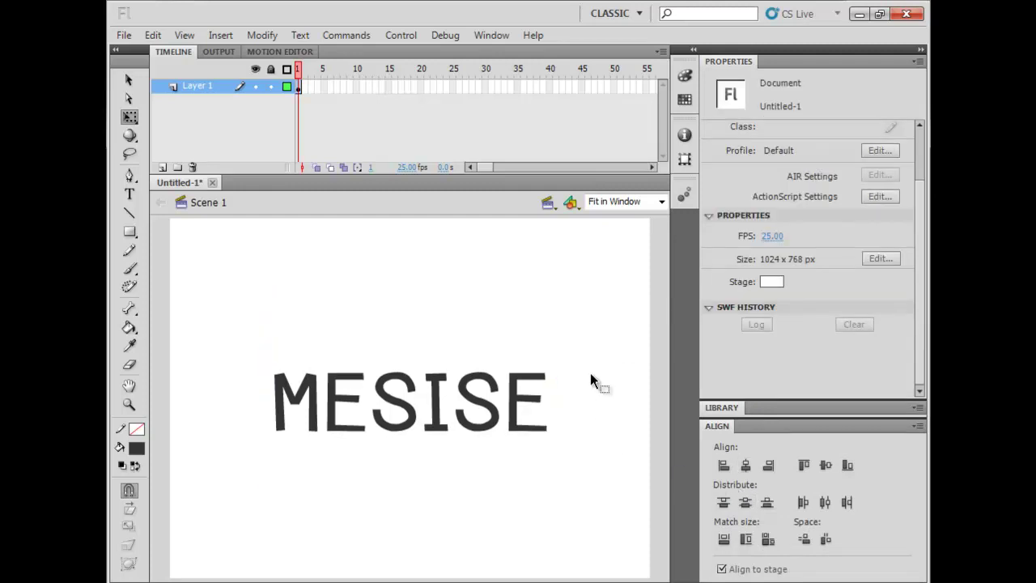
# Scale the MESISE text up slightly about its center so it spans about two thirds of the stage width
pyautogui.click(470, 400)
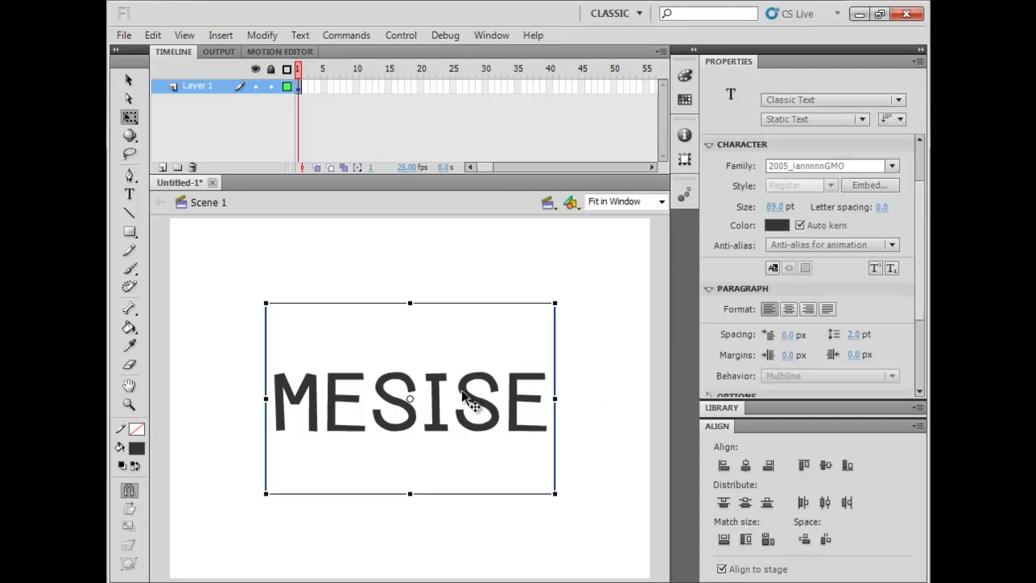
pyautogui.moveTo(554, 303); pyautogui.dragTo(582, 276)
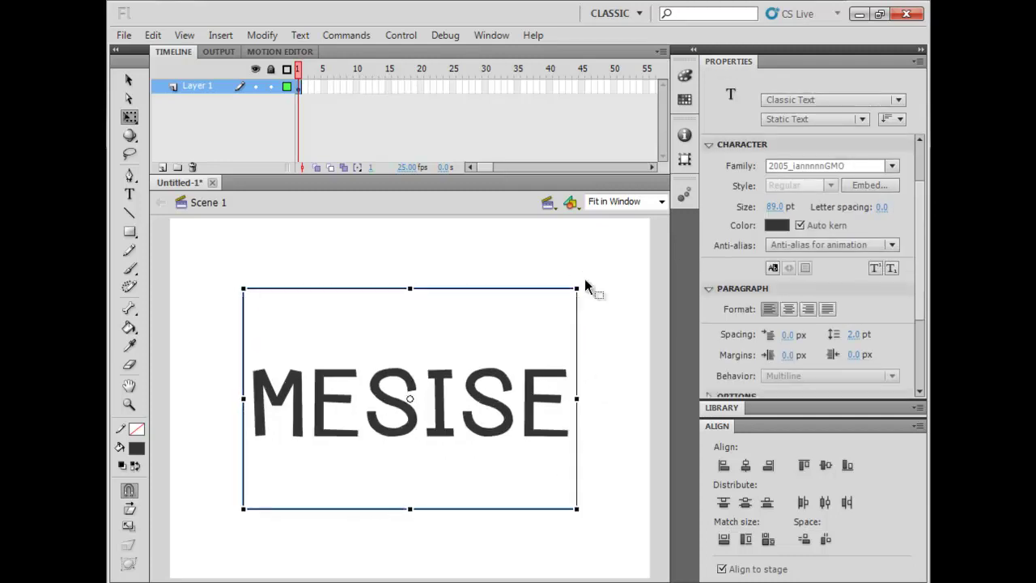
pyautogui.click(606, 296)
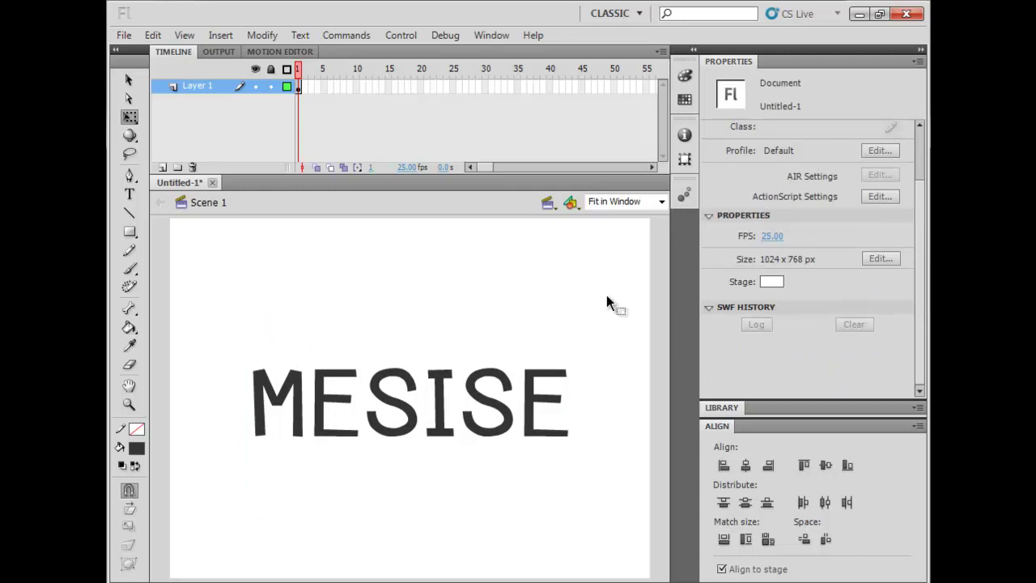
# Move the MESISE text off center toward the stage's upper right and look up the Align panel's location
pyautogui.click(453, 398)
pyautogui.moveTo(330, 427); pyautogui.dragTo(396, 377)
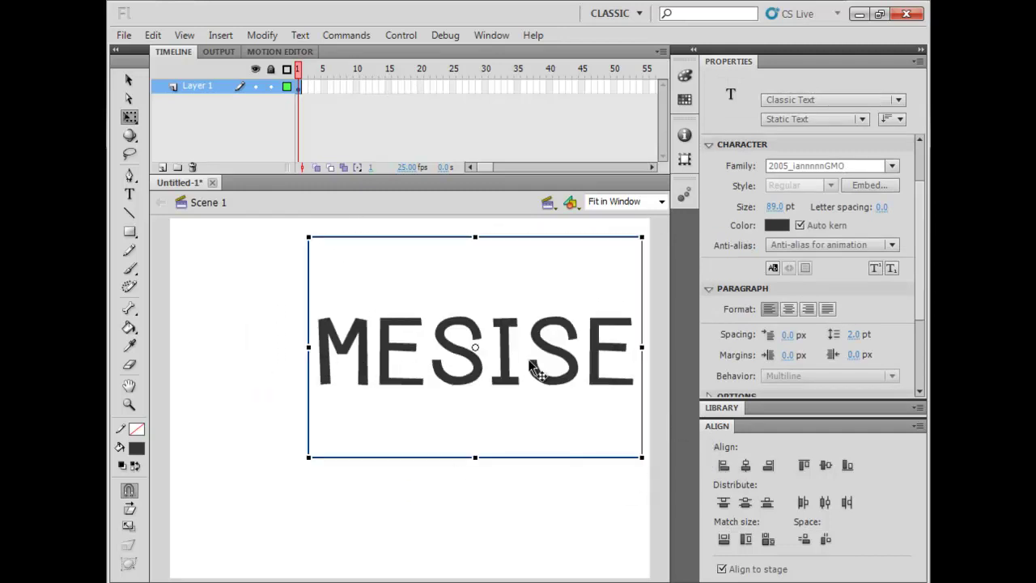
pyautogui.click(492, 35)
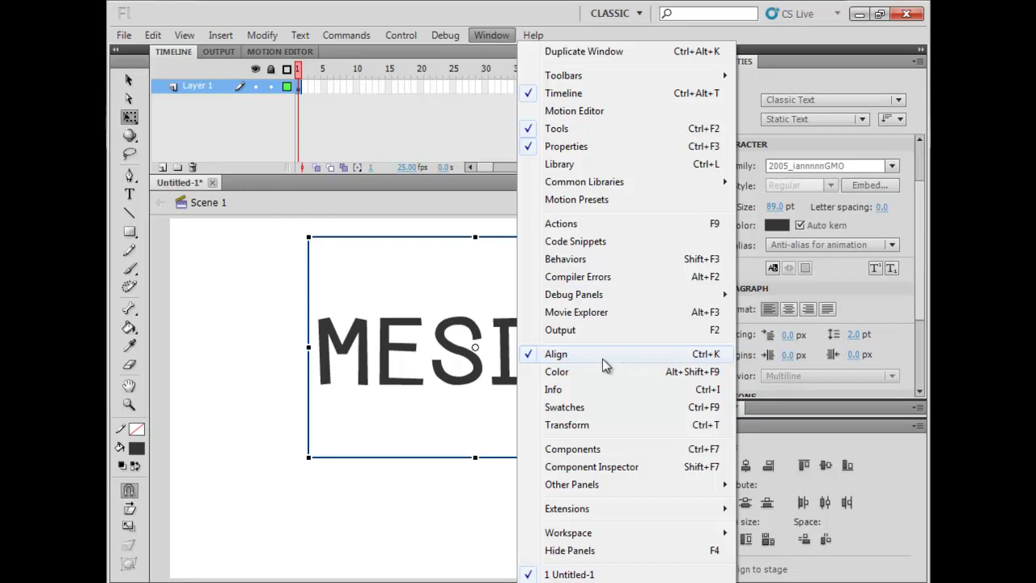
pyautogui.click(911, 494)
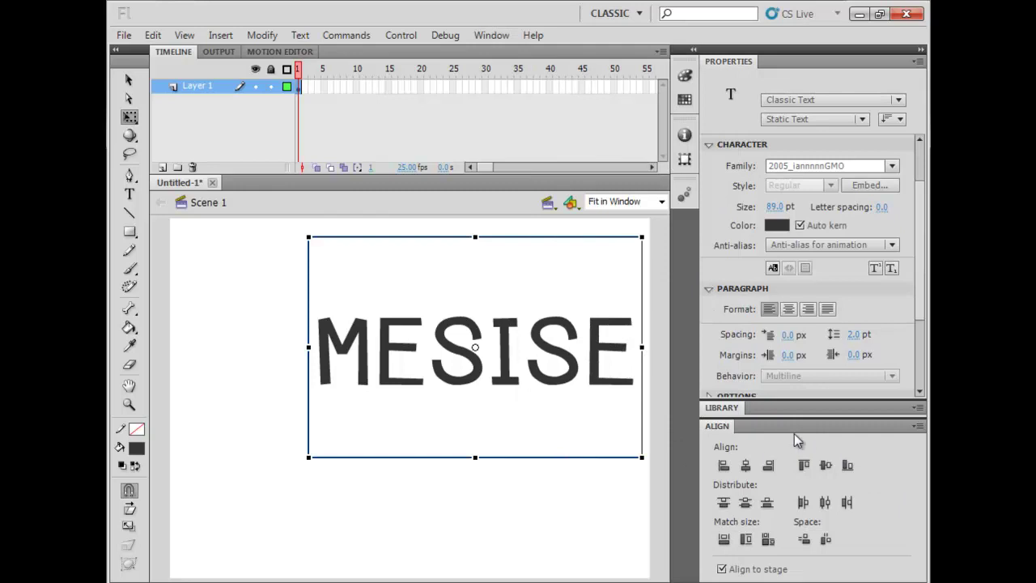
# With Align to stage enabled, center the MESISE text vertically and horizontally on the stage again
pyautogui.click(721, 569)
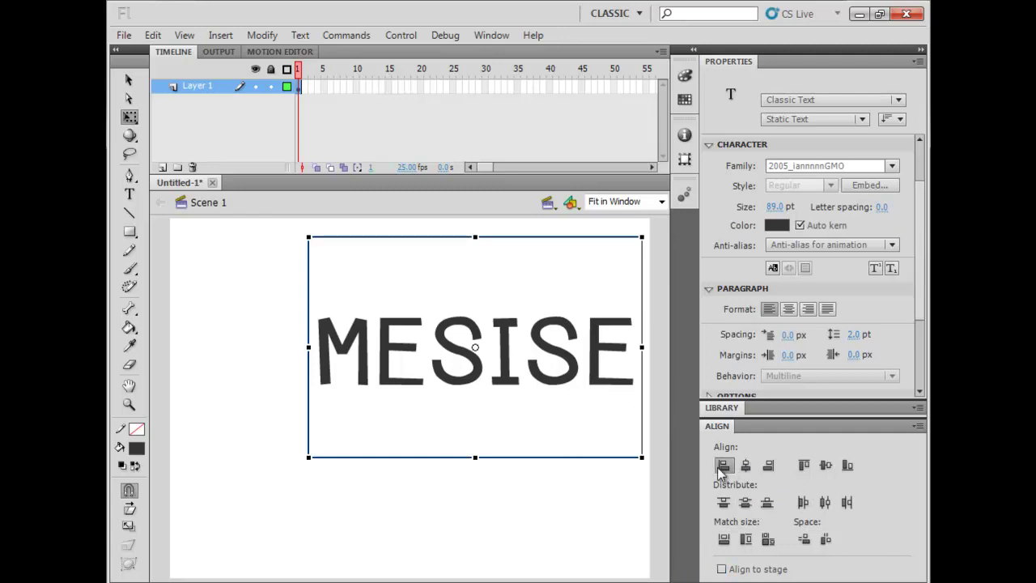
pyautogui.click(721, 569)
pyautogui.click(745, 502)
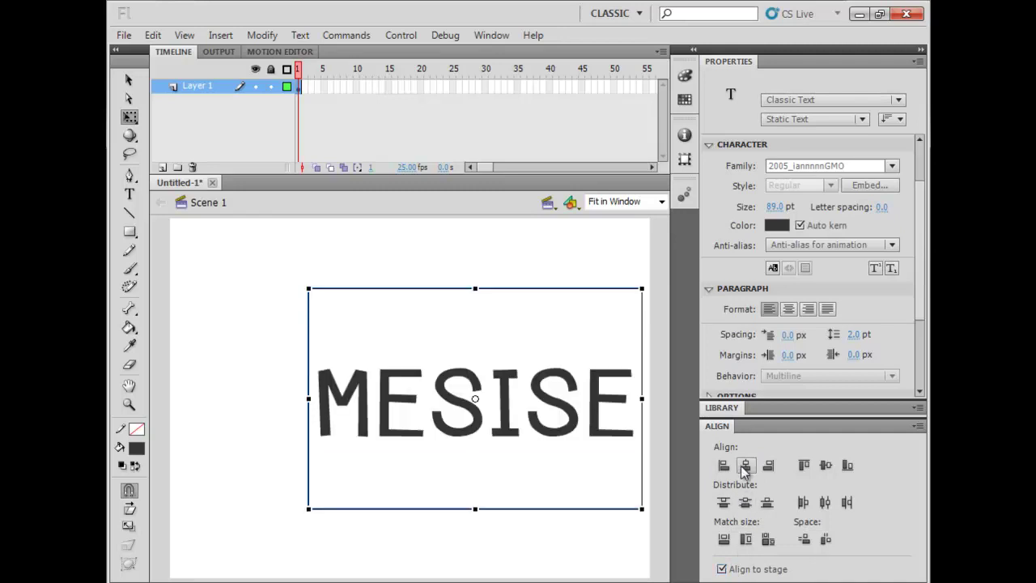
pyautogui.click(745, 465)
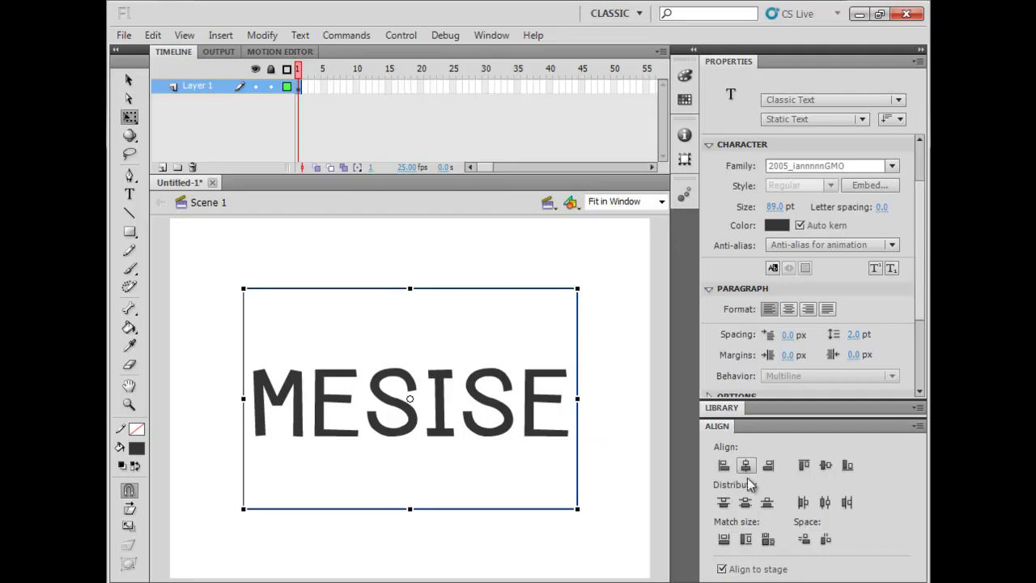
pyautogui.click(620, 444)
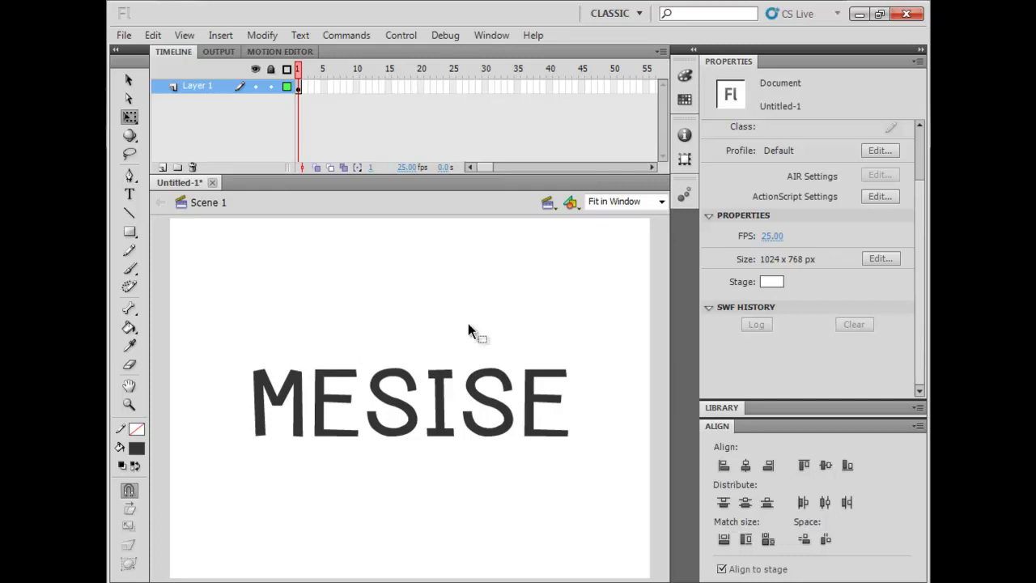
# Break the MESISE text apart twice, first into single letters and again into plain shapes
pyautogui.moveTo(454, 326); pyautogui.dragTo(517, 410)
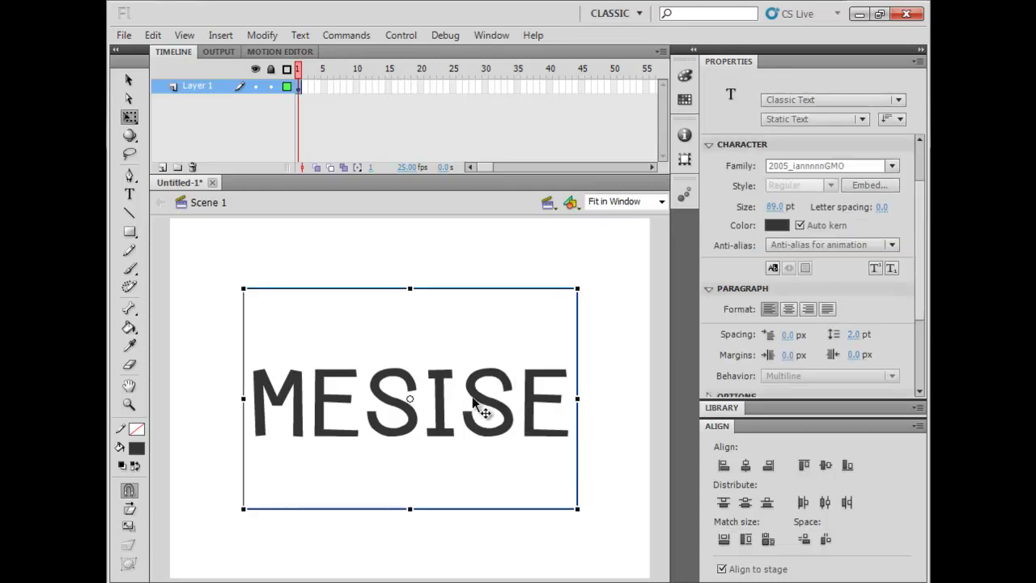
pyautogui.rightClick(480, 398)
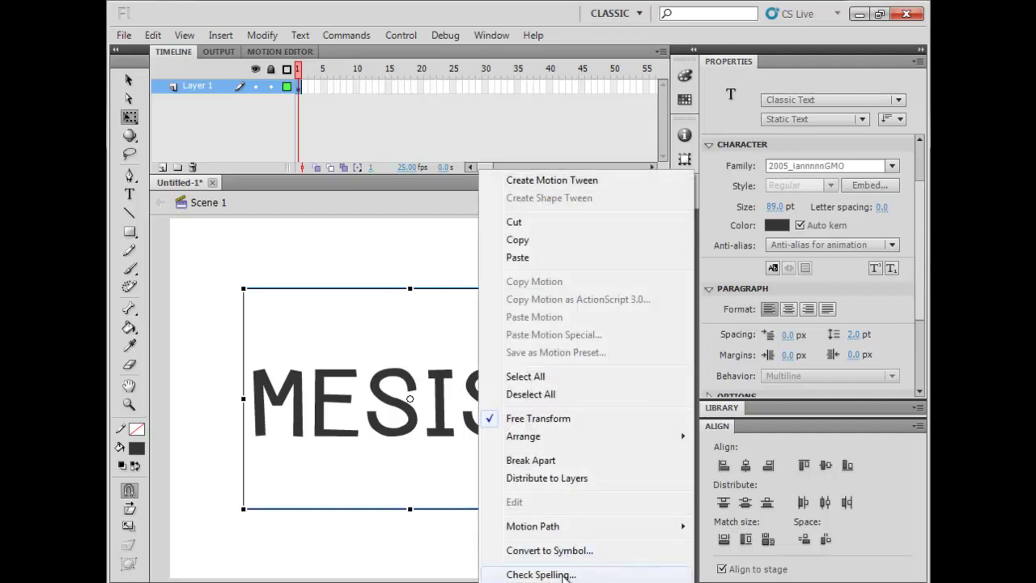
pyautogui.click(548, 460)
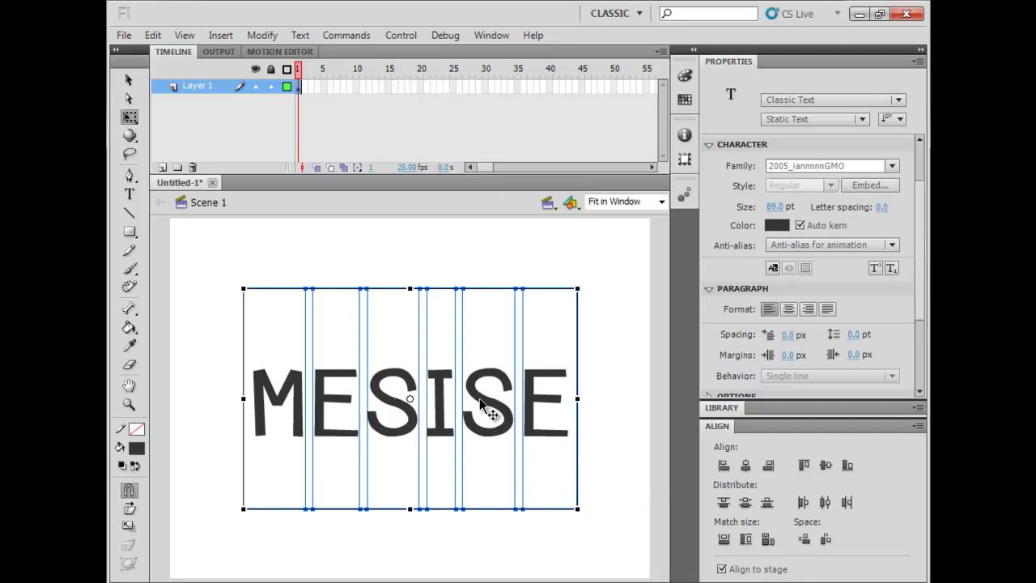
pyautogui.hotkey('ctrl', 'b')
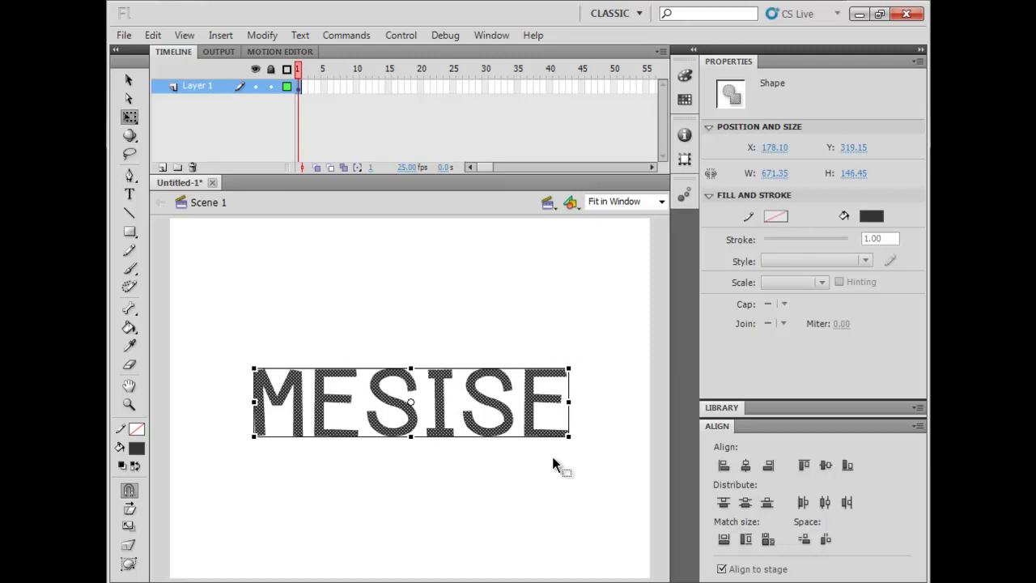
# Convert the MESISE shapes to a symbol of type Graphic, keeping the default name Symbol 1
pyautogui.rightClick(530, 395)
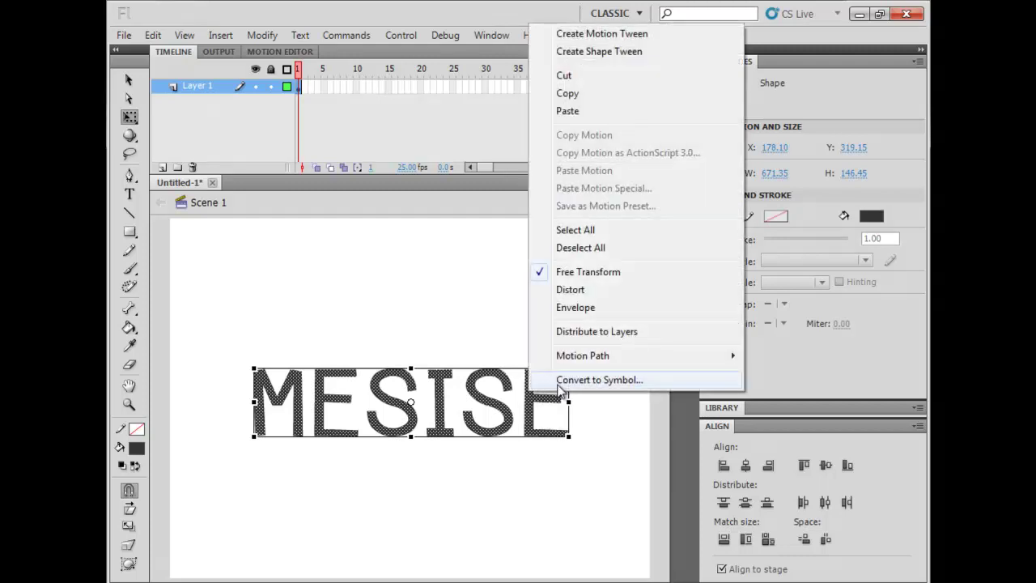
pyautogui.click(599, 380)
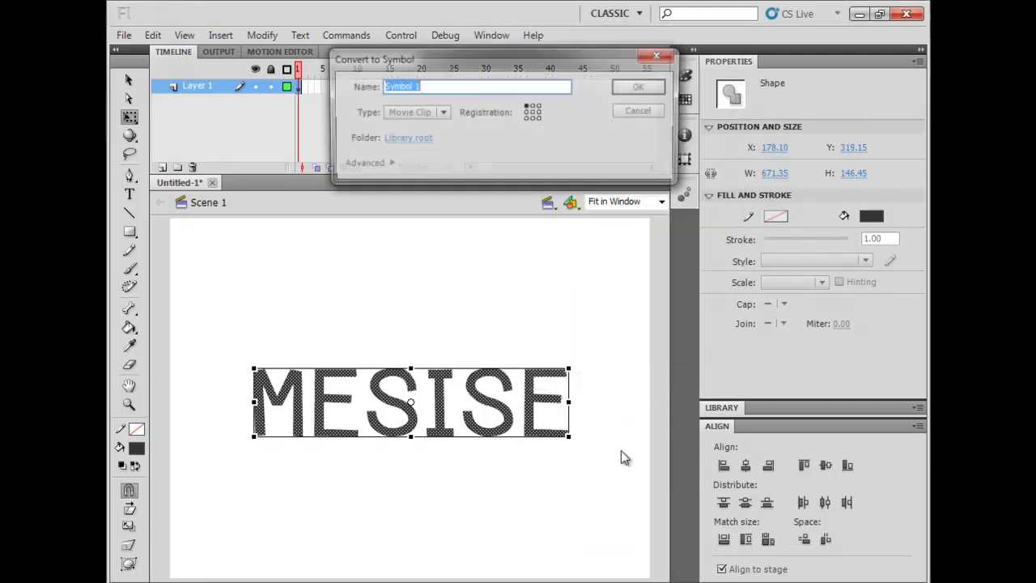
pyautogui.moveTo(397, 162); pyautogui.dragTo(387, 194)
pyautogui.click(409, 230)
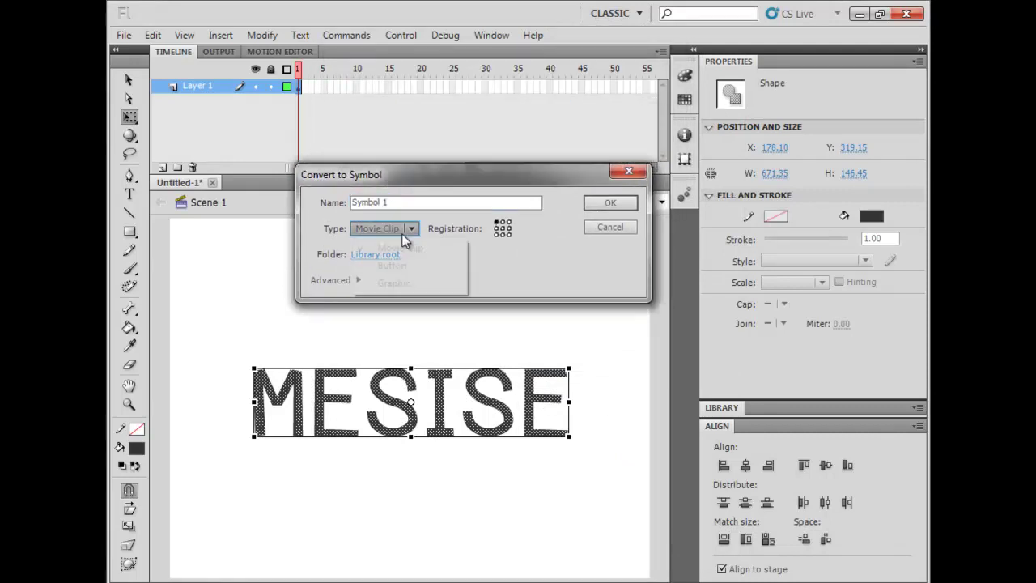
pyautogui.click(425, 284)
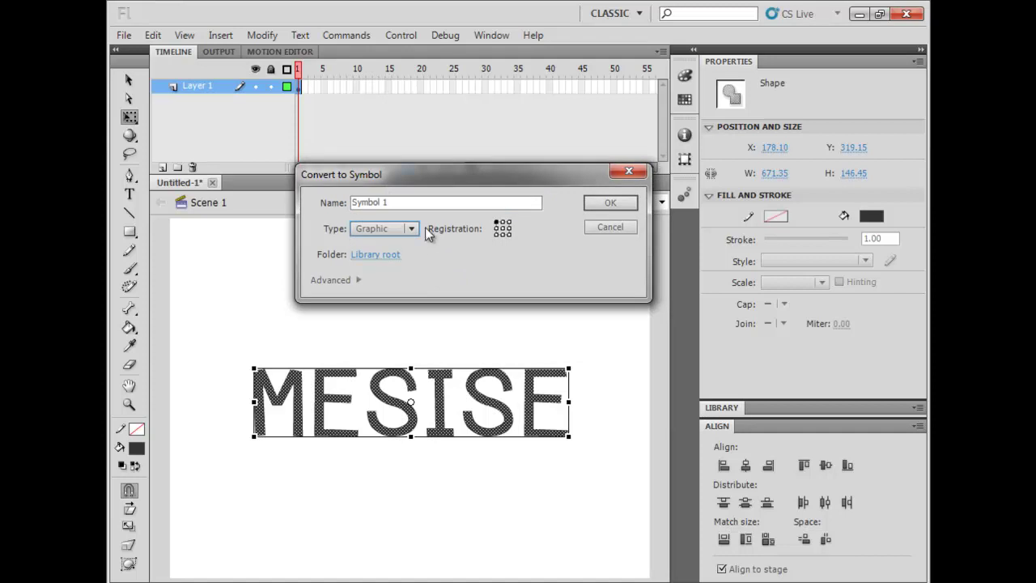
pyautogui.moveTo(426, 203); pyautogui.dragTo(332, 208)
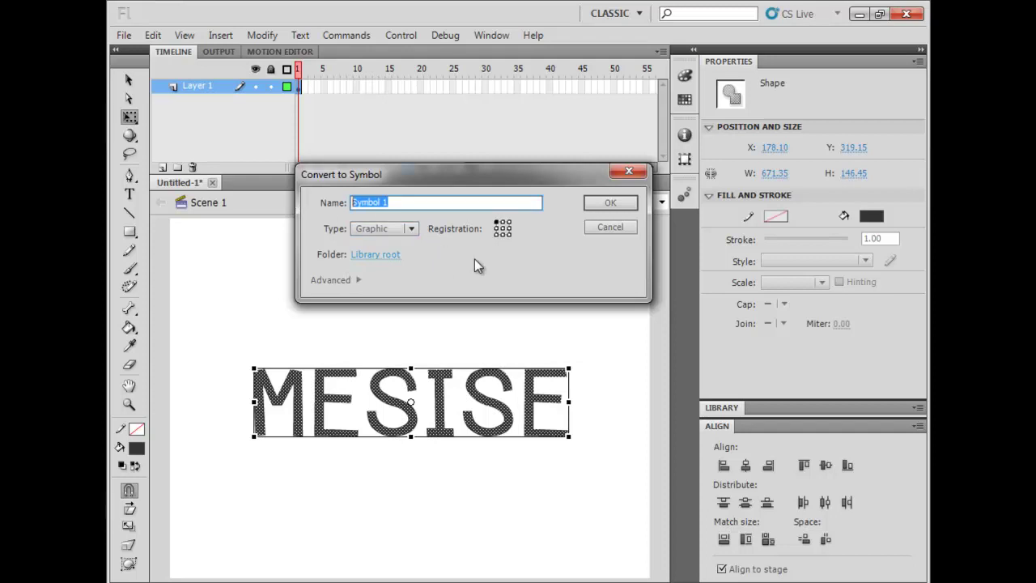
pyautogui.click(610, 204)
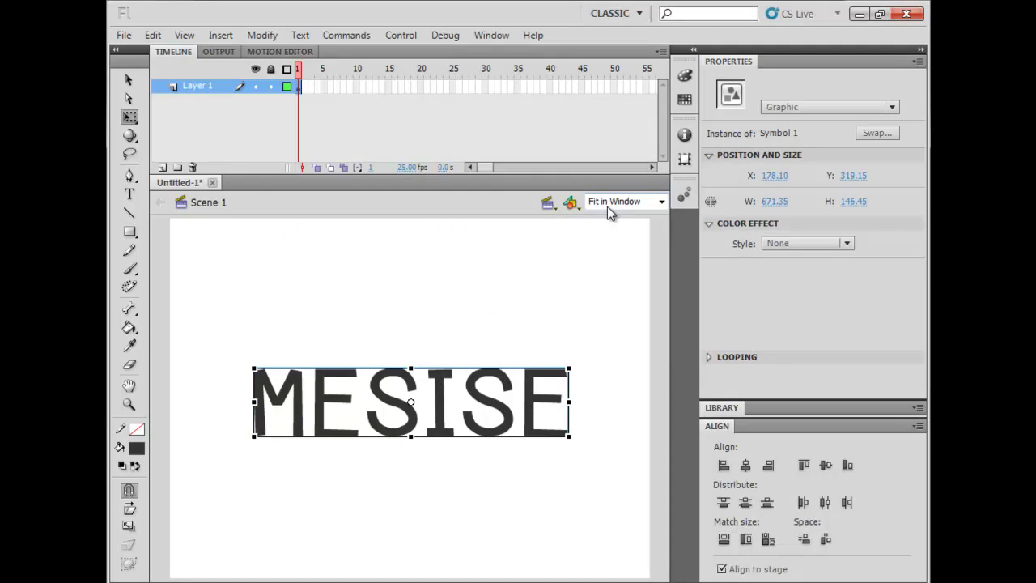
pyautogui.click(529, 313)
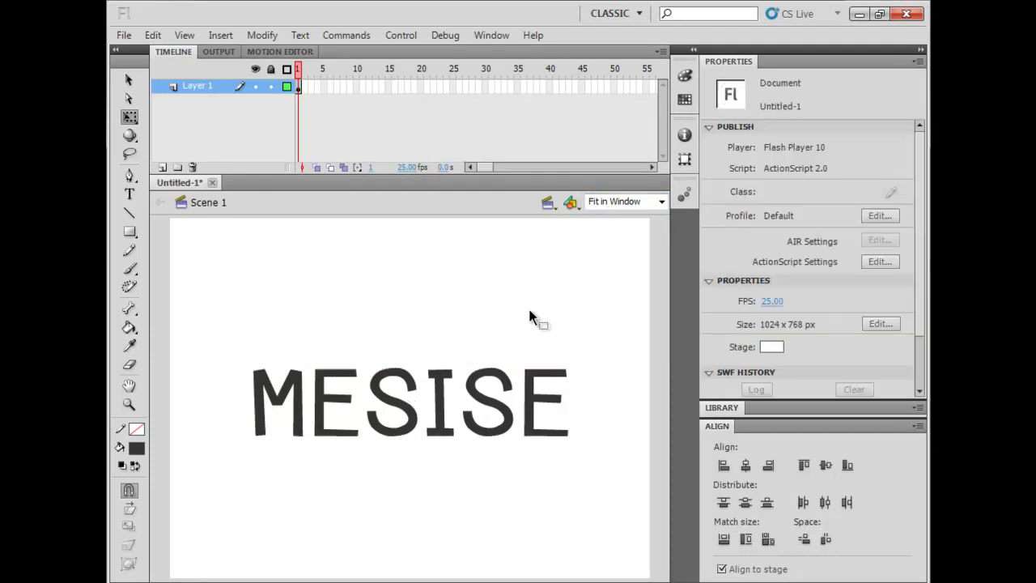
# Make the timeline area above the stage taller
pyautogui.rightClick(555, 409)
pyautogui.click(483, 300)
pyautogui.moveTo(491, 173); pyautogui.dragTo(494, 210)
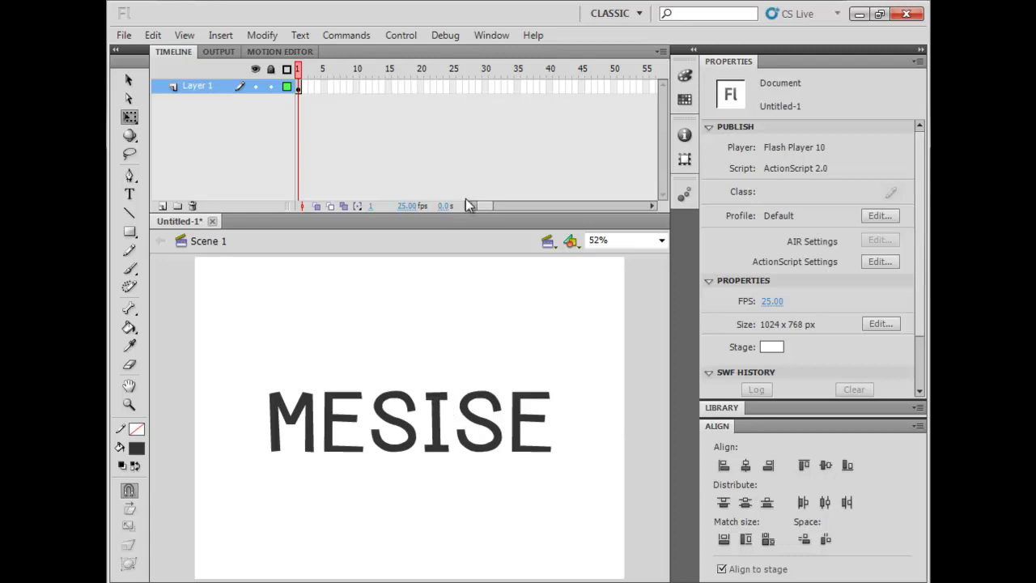
# Insert a keyframe at frame 100 of Layer 1 for the MESISE symbol
pyautogui.click(440, 414)
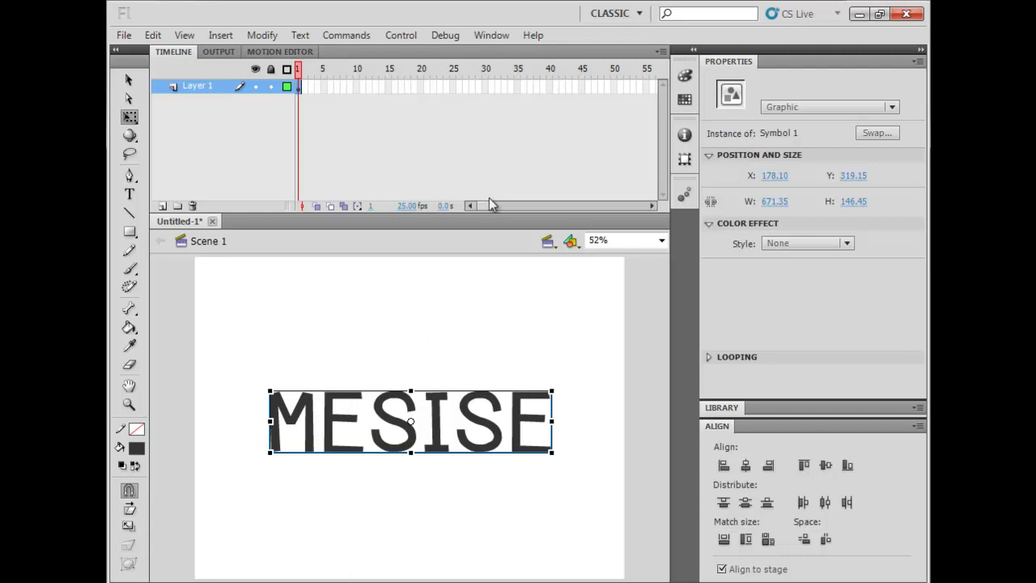
pyautogui.moveTo(494, 210)
pyautogui.mouseDown()
pyautogui.moveTo(534, 211)
pyautogui.moveTo(498, 221)
pyautogui.mouseUp()
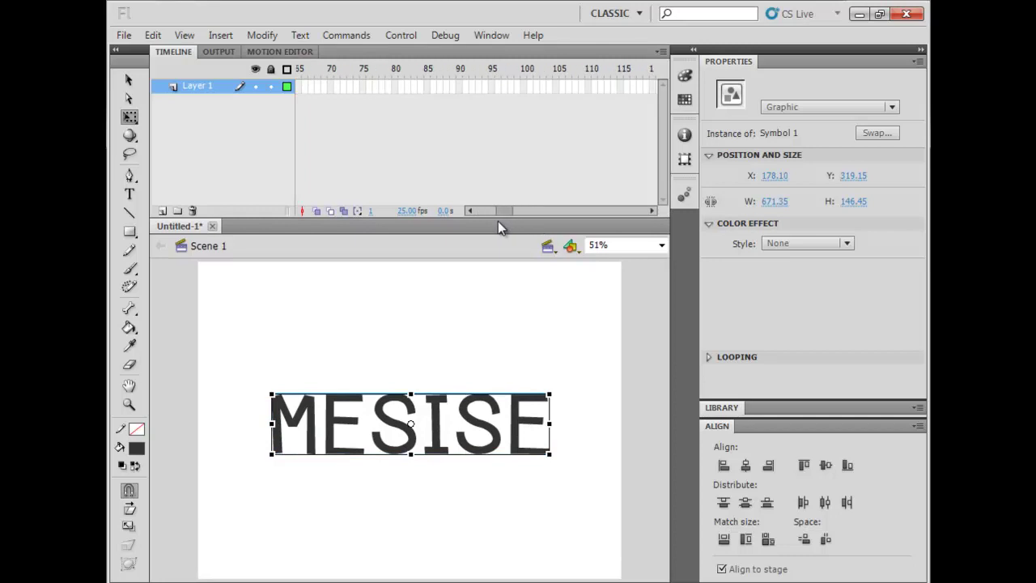
pyautogui.rightClick(522, 86)
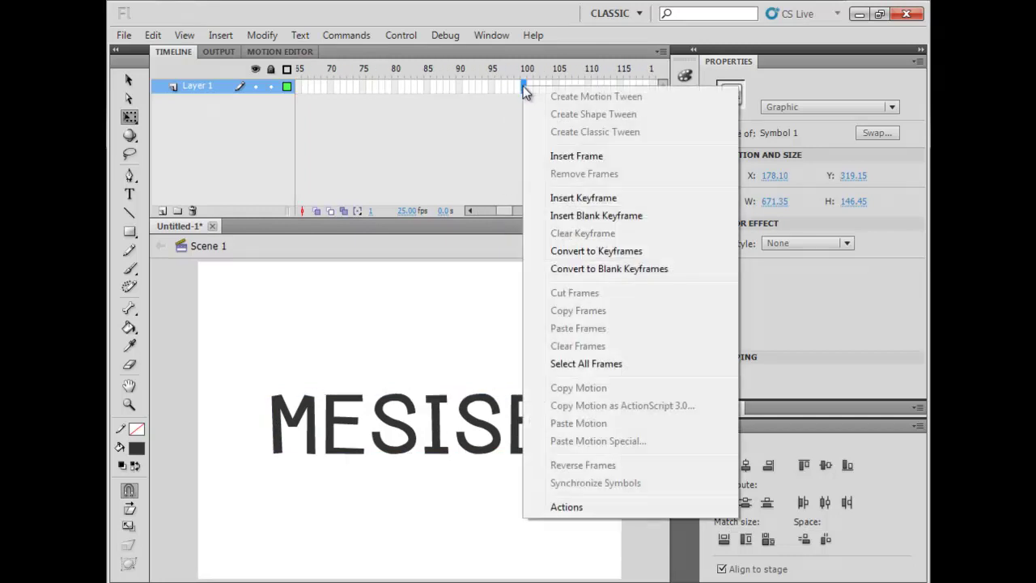
pyautogui.click(580, 198)
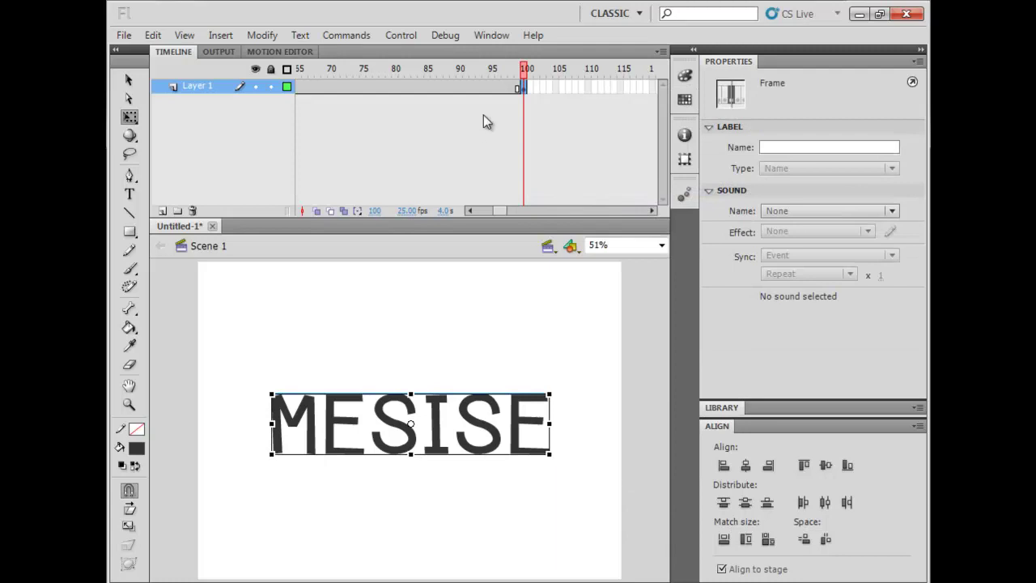
# Create a classic tween on Layer 1 between the first frame and the keyframe at frame 100
pyautogui.click(485, 86)
pyautogui.rightClick(485, 85)
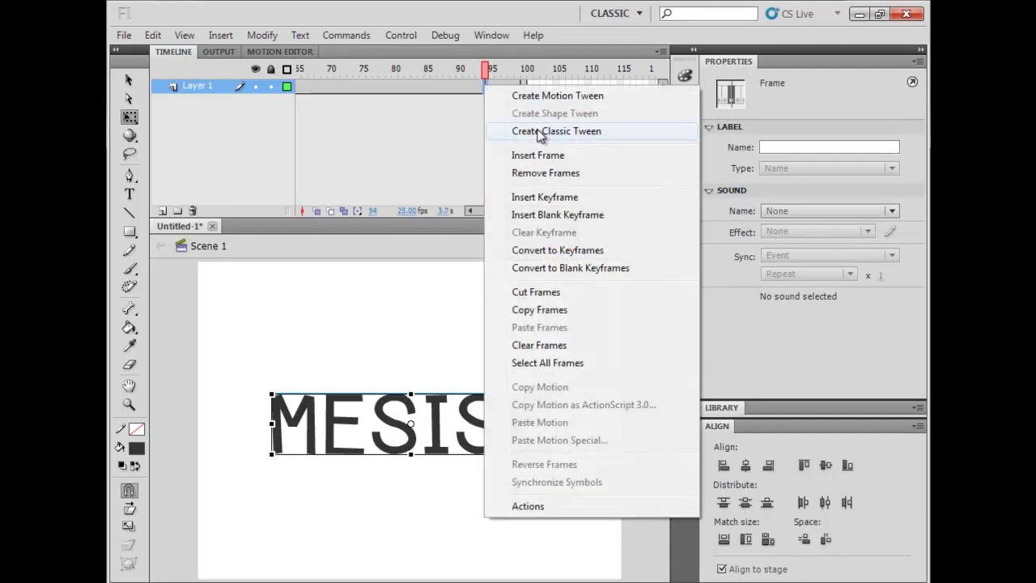
pyautogui.click(539, 136)
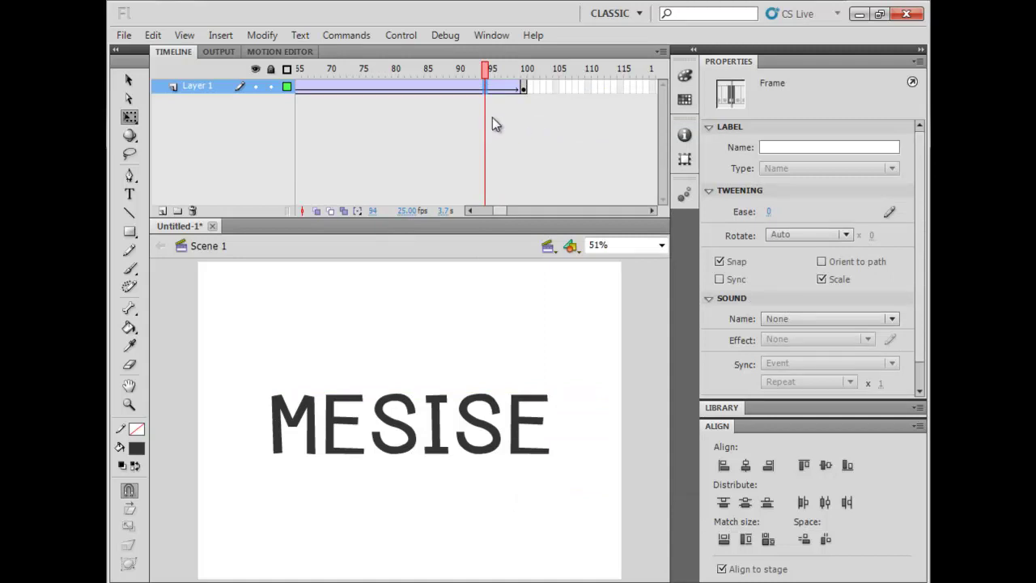
pyautogui.rightClick(440, 90)
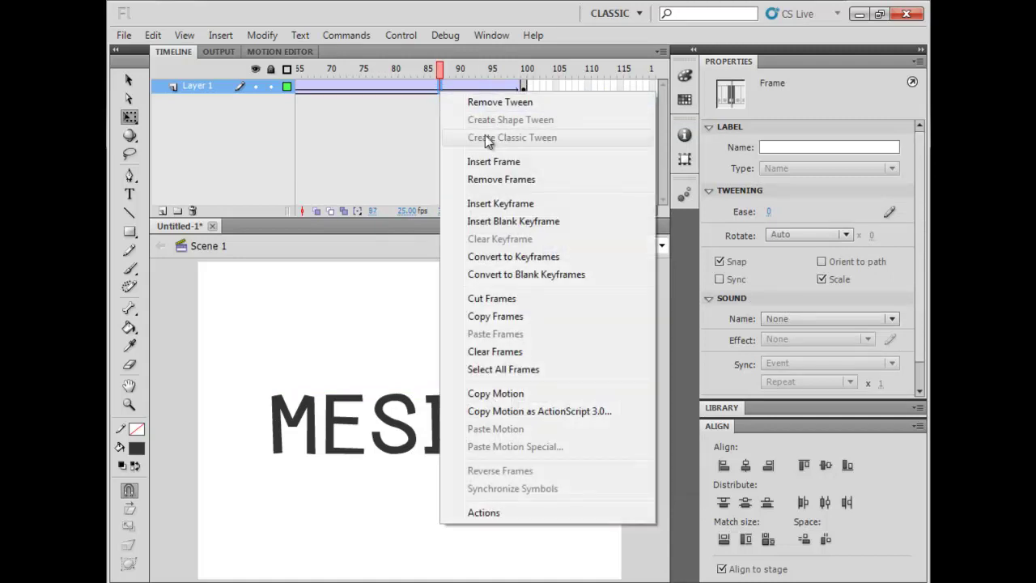
pyautogui.click(409, 122)
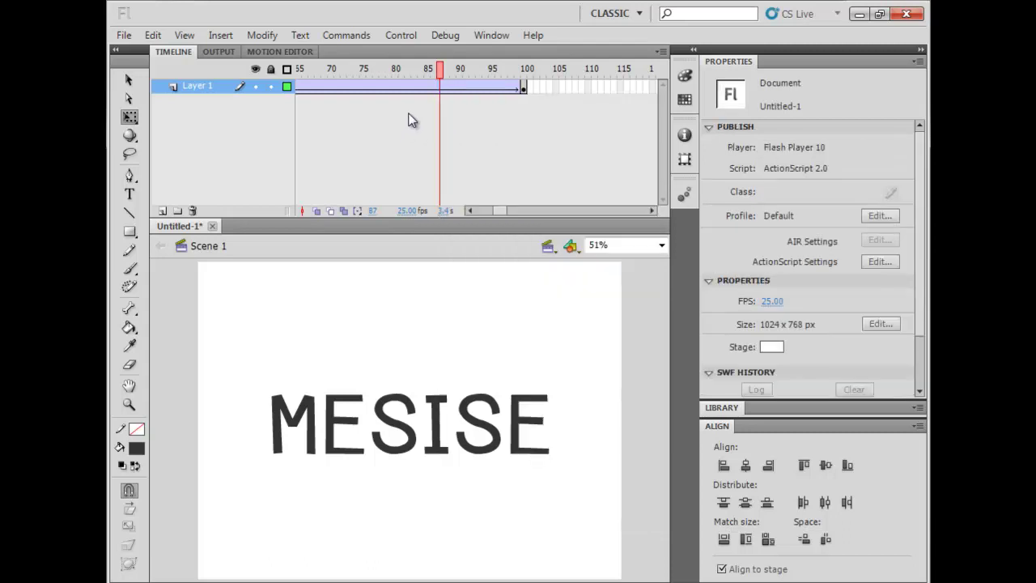
# Set the rotation of the classic tween on Layer 1 to CW
pyautogui.click(415, 89)
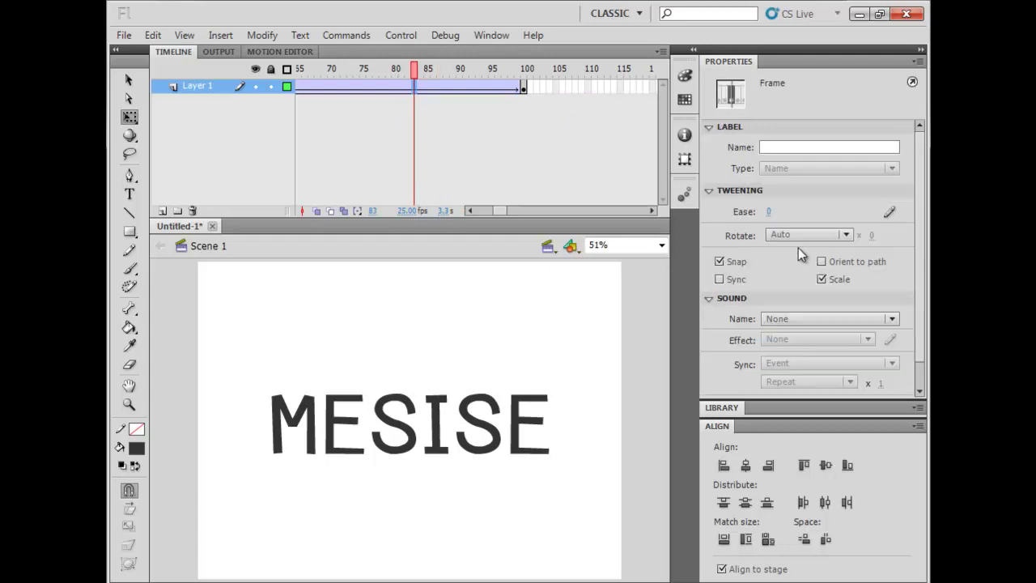
pyautogui.click(352, 86)
pyautogui.click(489, 95)
pyautogui.click(453, 89)
pyautogui.click(364, 89)
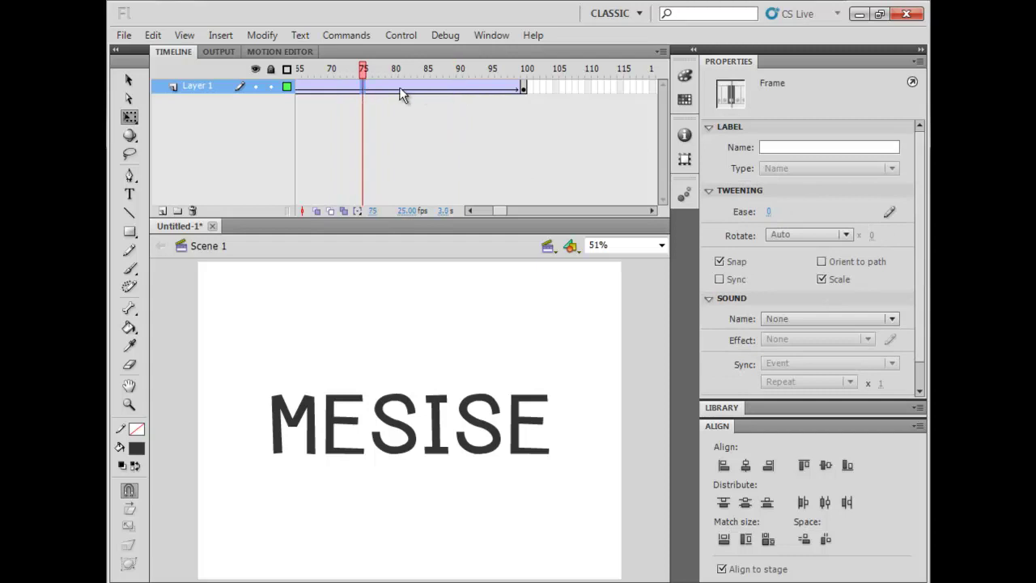
pyautogui.click(826, 238)
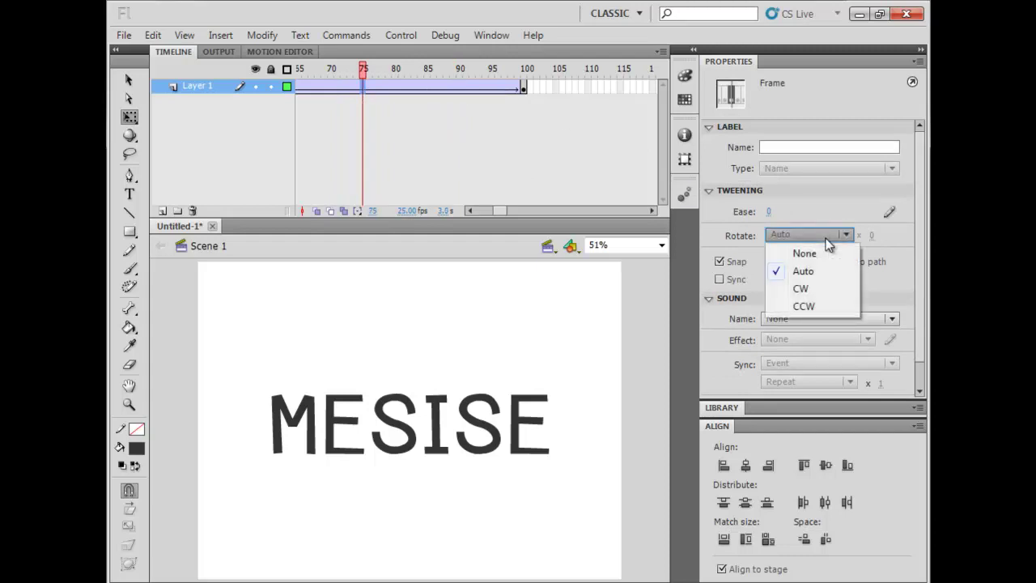
pyautogui.click(809, 289)
# Play the animation from the first frame, test the movie in the preview window and close the preview
pyautogui.moveTo(362, 70); pyautogui.dragTo(285, 71)
pyautogui.press('Return')
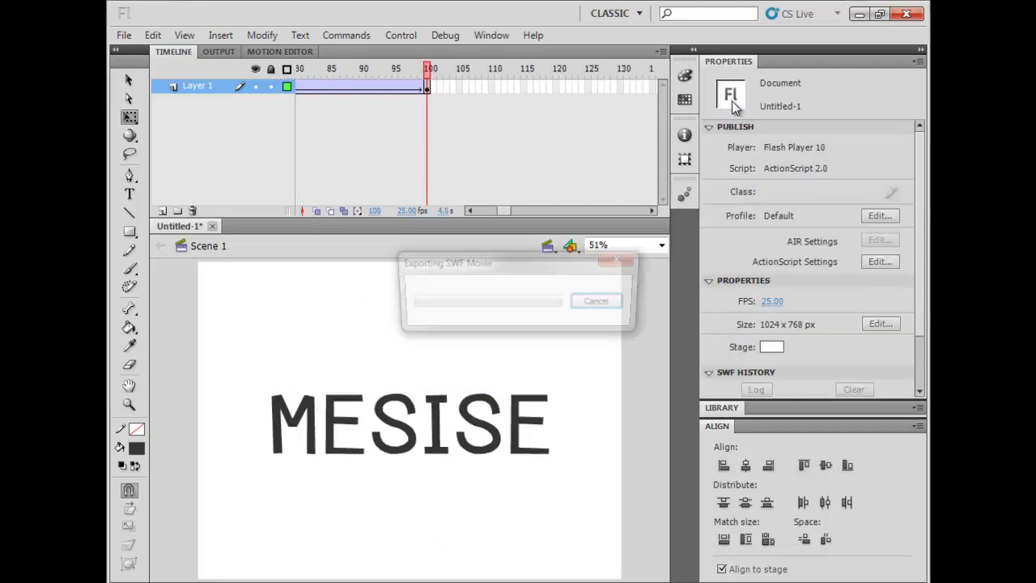
pyautogui.hotkey('ctrl', 'Return')
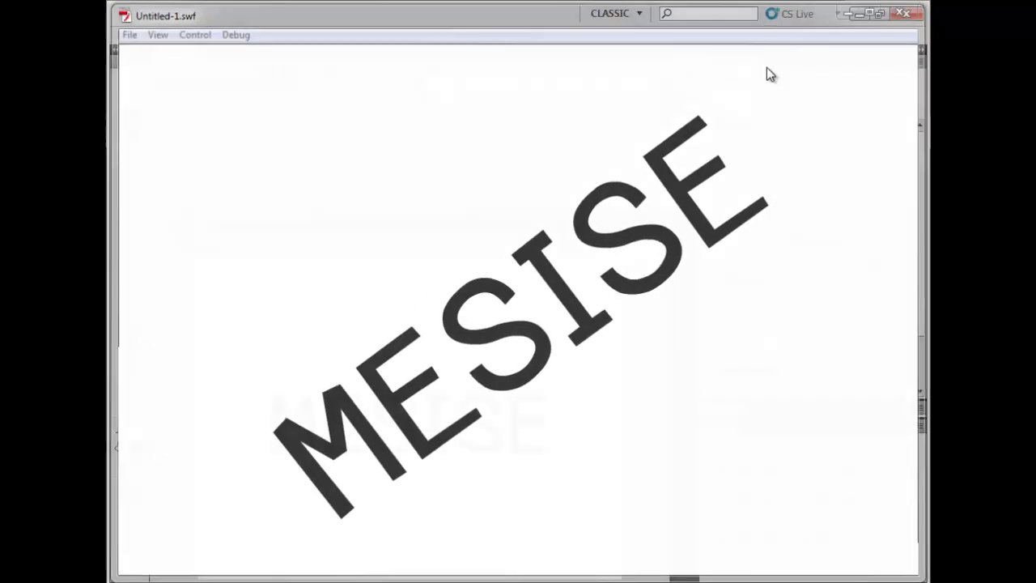
pyautogui.click(904, 9)
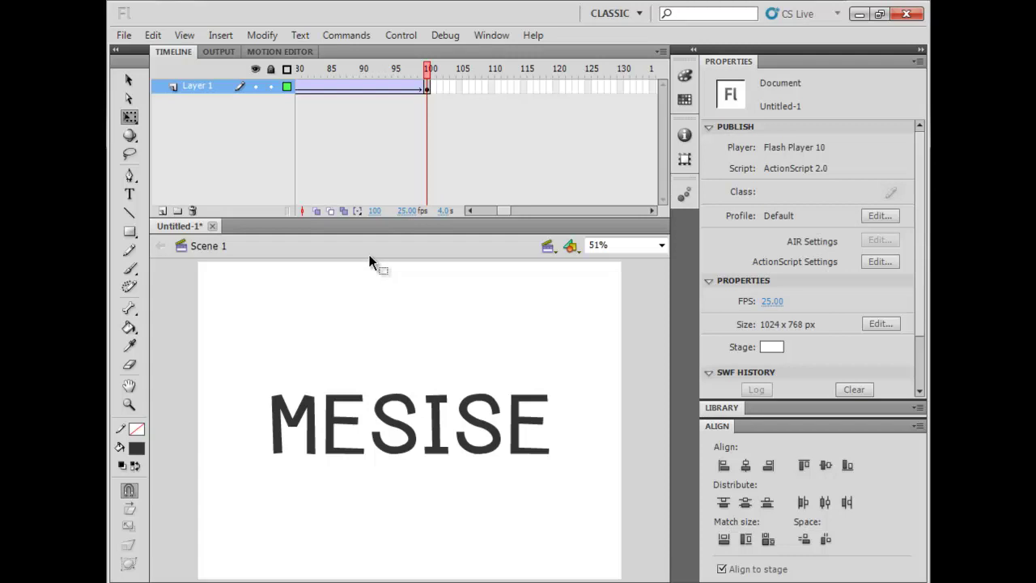
# Check the tween's rotation at frames 90 and 43 and review its rotation direction options, keeping CW
pyautogui.click(362, 86)
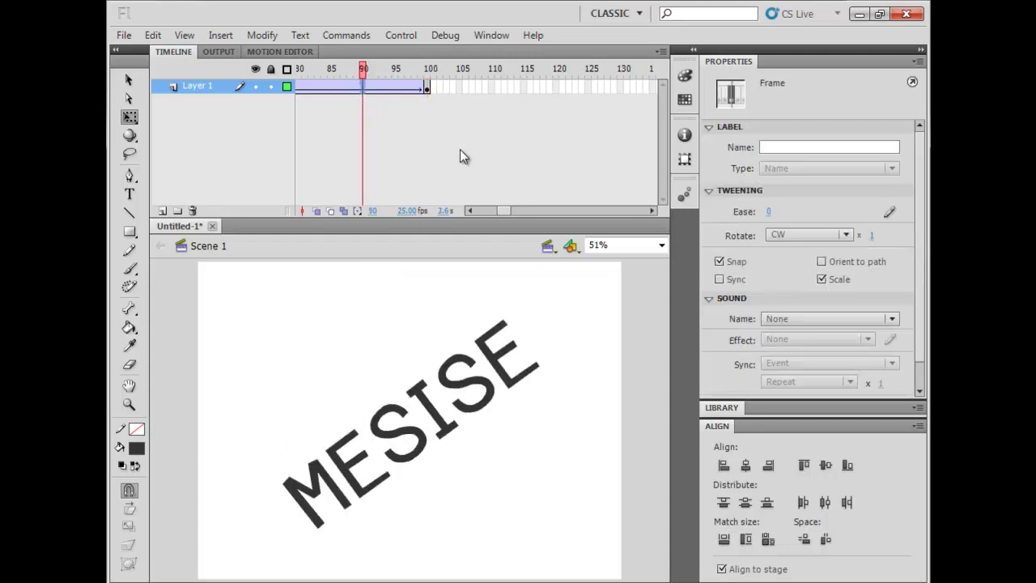
pyautogui.hscroll(-5, 434, 106)
pyautogui.moveTo(424, 87); pyautogui.dragTo(486, 90)
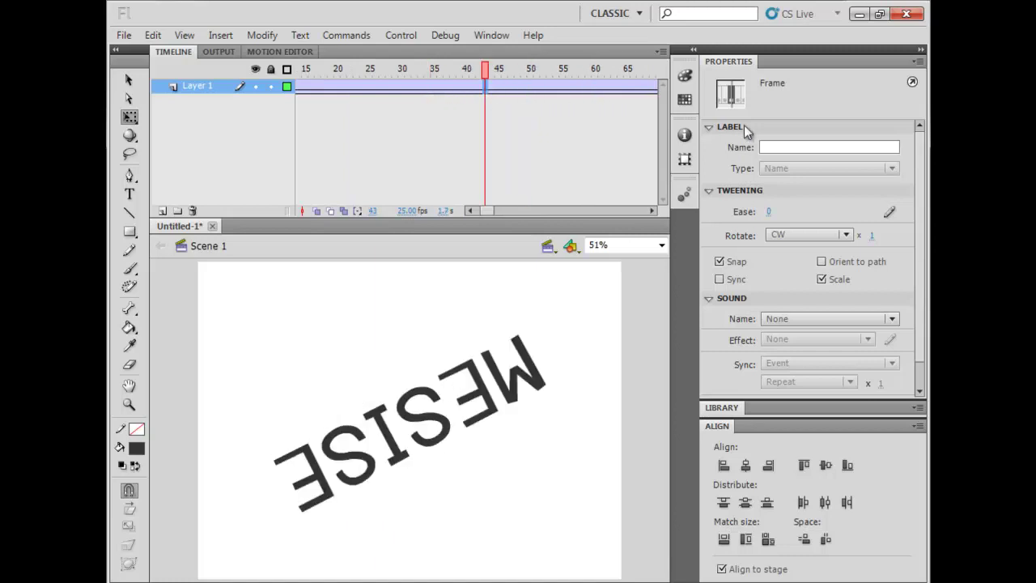
pyautogui.click(800, 235)
pyautogui.click(810, 288)
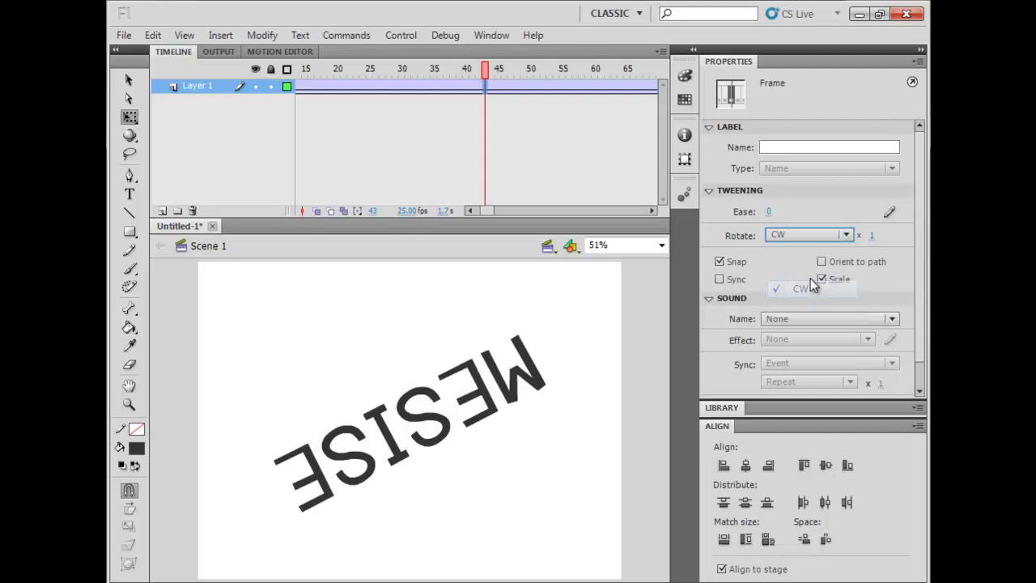
pyautogui.click(809, 235)
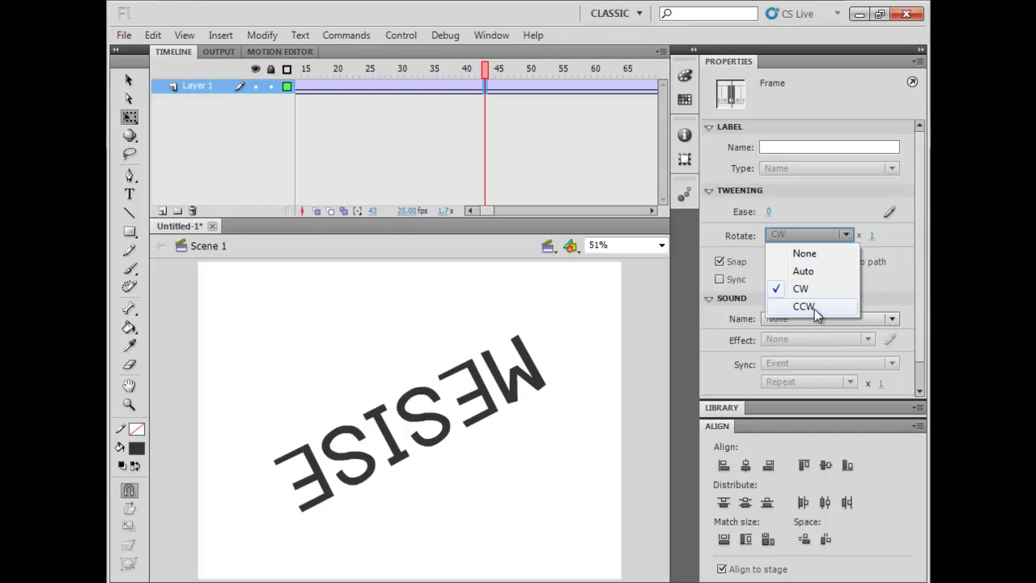
pyautogui.click(566, 247)
pyautogui.moveTo(482, 210); pyautogui.dragTo(496, 211)
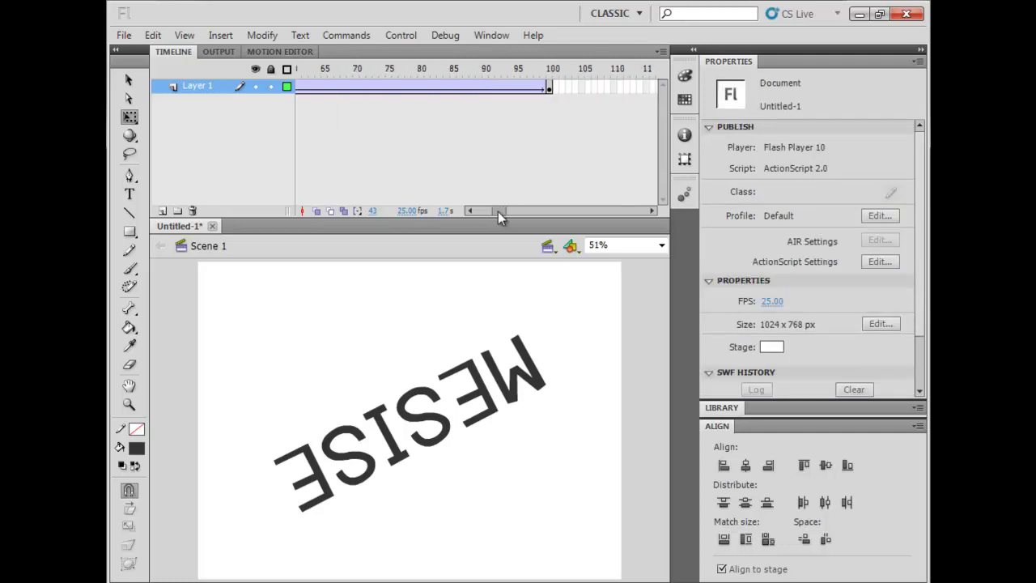
pyautogui.moveTo(490, 69); pyautogui.dragTo(547, 81)
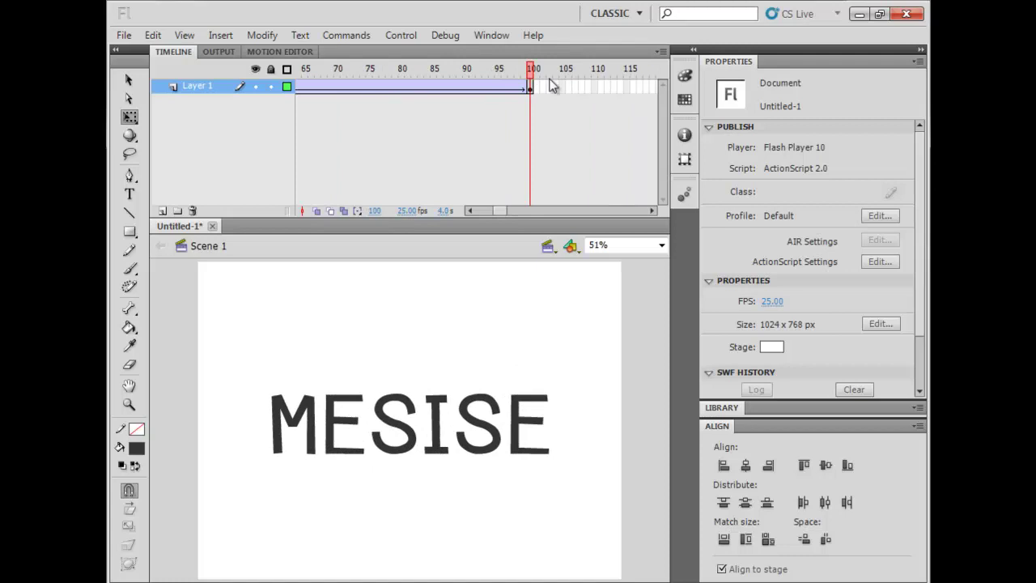
pyautogui.click(516, 420)
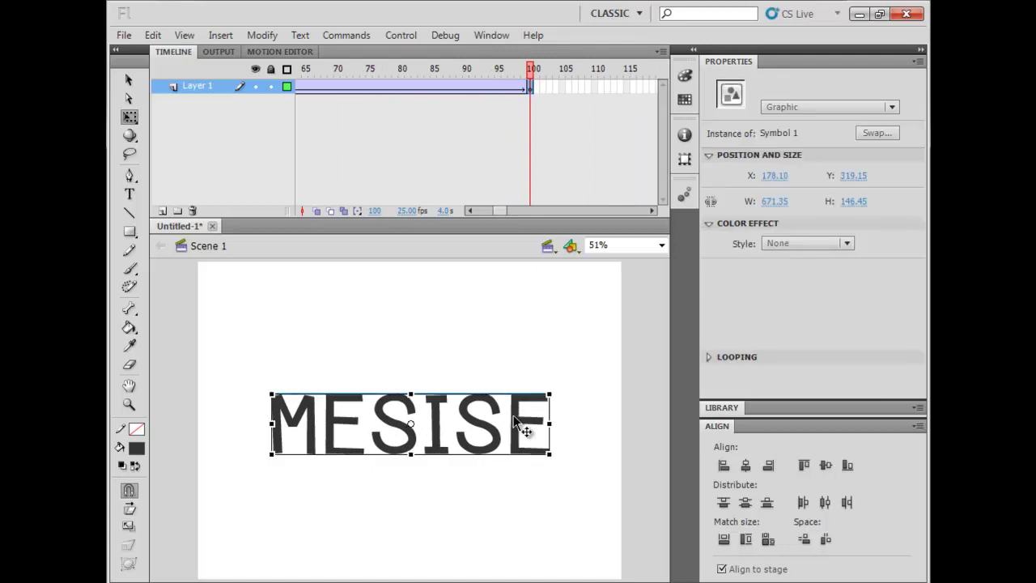
pyautogui.doubleClick(515, 420)
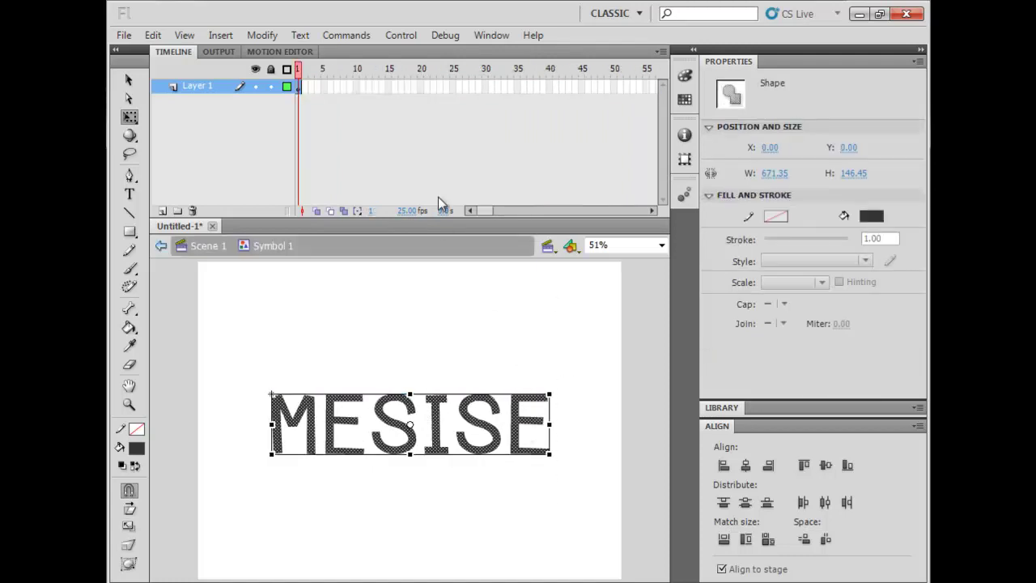
pyautogui.click(203, 245)
pyautogui.moveTo(501, 214); pyautogui.dragTo(498, 215)
pyautogui.moveTo(490, 86); pyautogui.dragTo(570, 87)
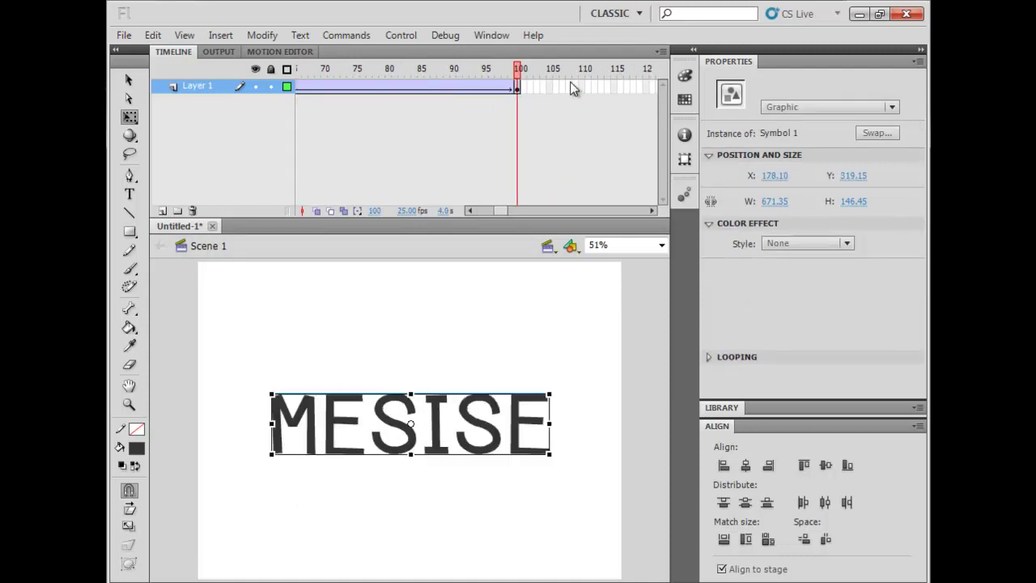
pyautogui.click(517, 88)
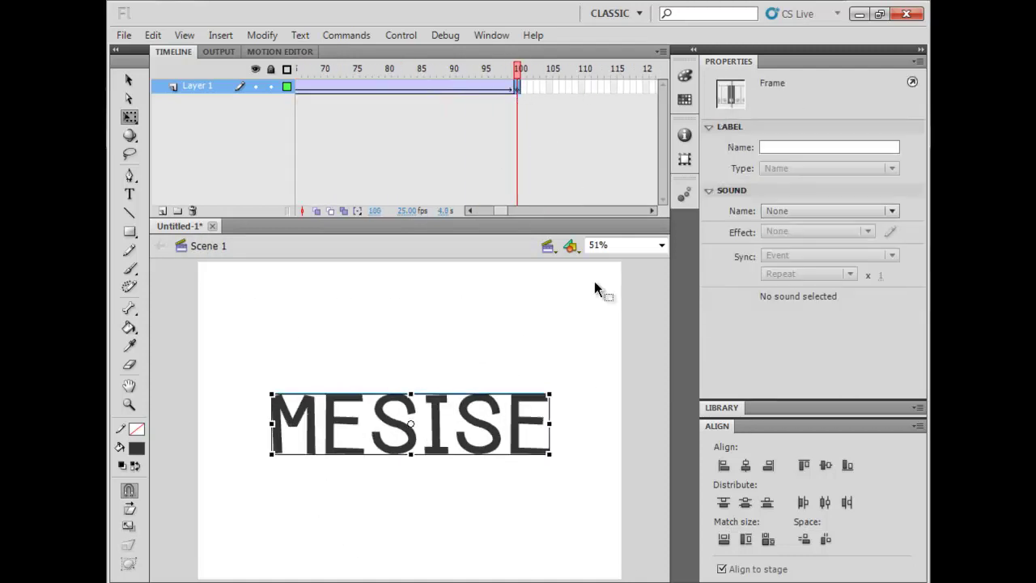
# Open the MESISE symbol for editing, select all its letter shapes and distribute them to separate layers
pyautogui.doubleClick(516, 422)
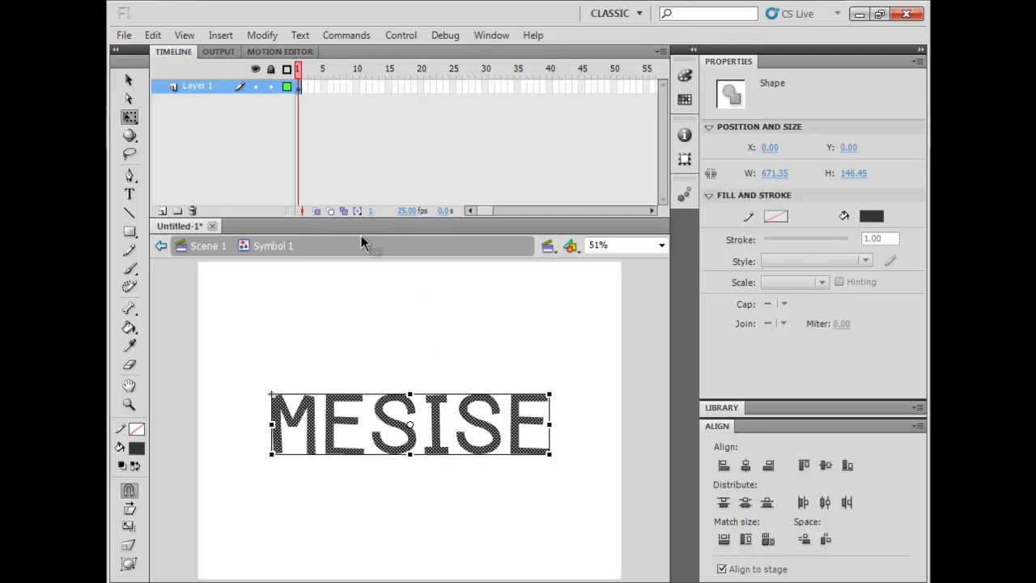
pyautogui.moveTo(213, 363); pyautogui.dragTo(321, 493)
pyautogui.click(553, 384)
pyautogui.moveTo(572, 348); pyautogui.dragTo(208, 507)
pyautogui.click(598, 365)
pyautogui.hotkey('ctrl', 'a')
pyautogui.rightClick(334, 418)
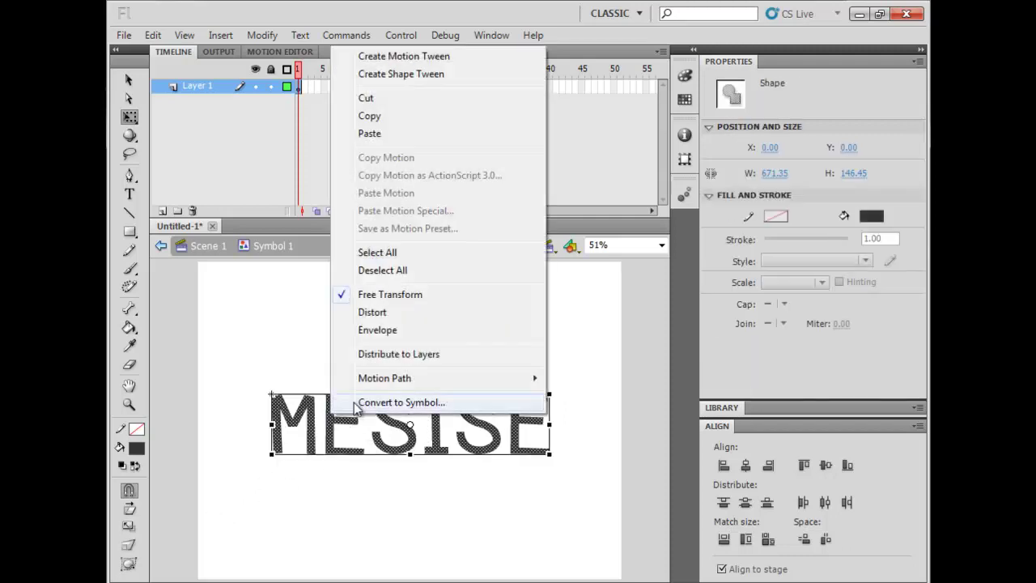
pyautogui.click(394, 357)
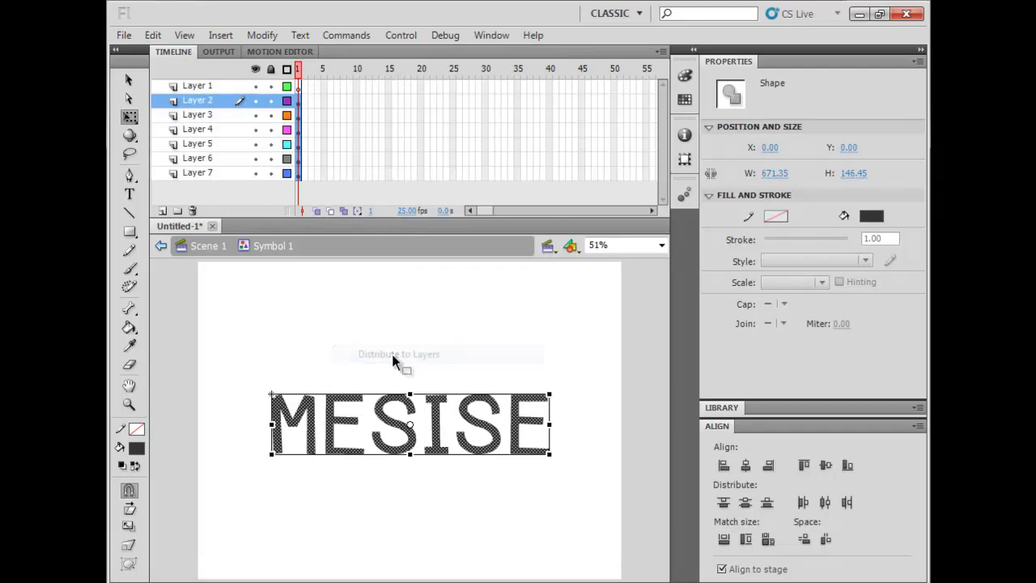
# Delete the empty Layer 1 inside Symbol 1
pyautogui.click(217, 88)
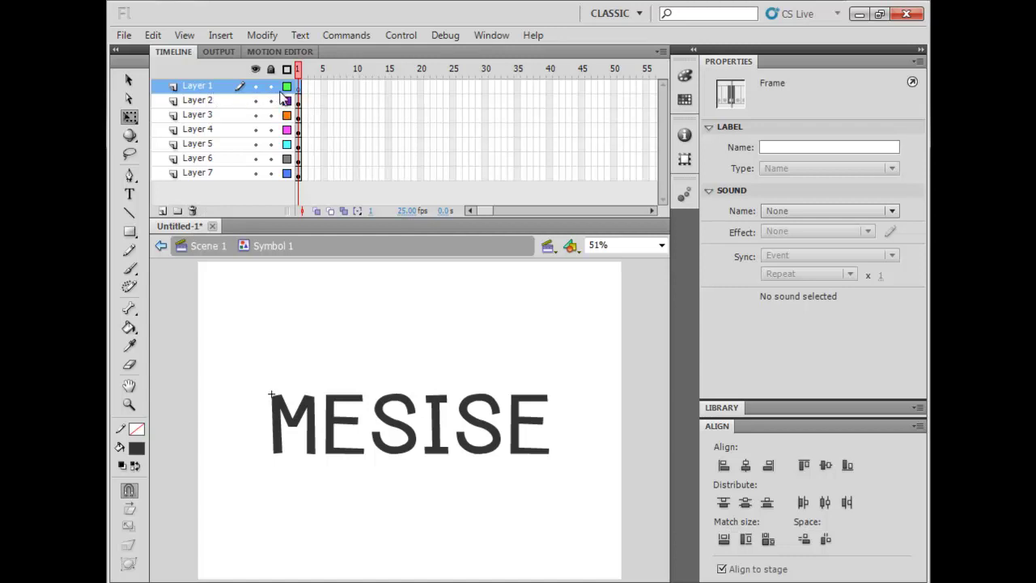
pyautogui.click(322, 100)
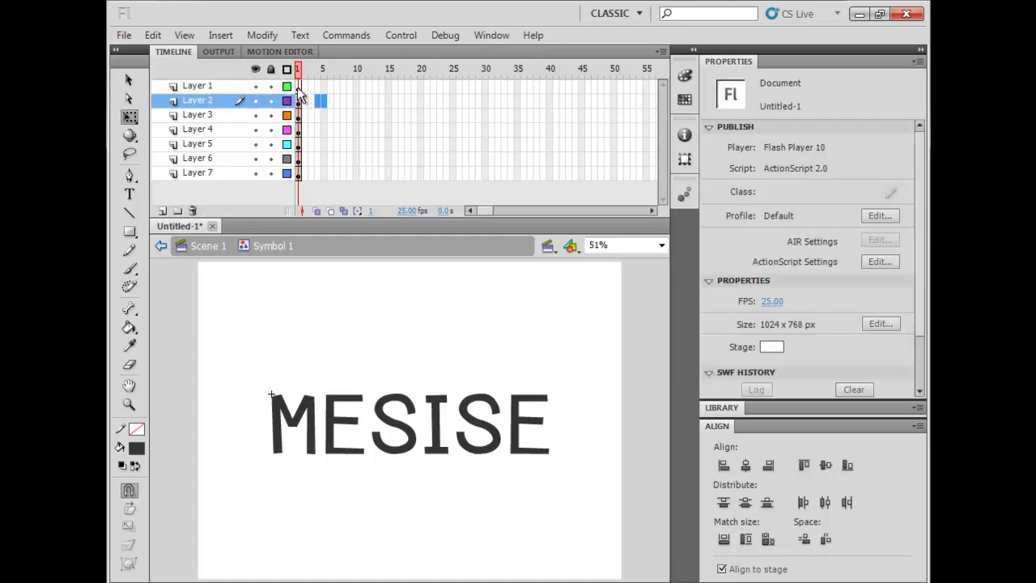
pyautogui.click(299, 86)
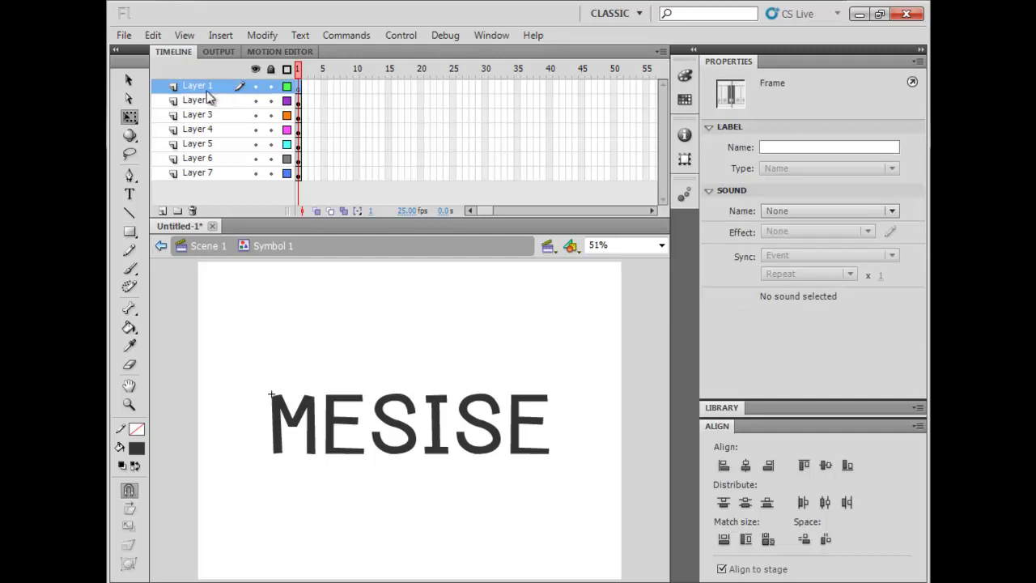
pyautogui.click(193, 212)
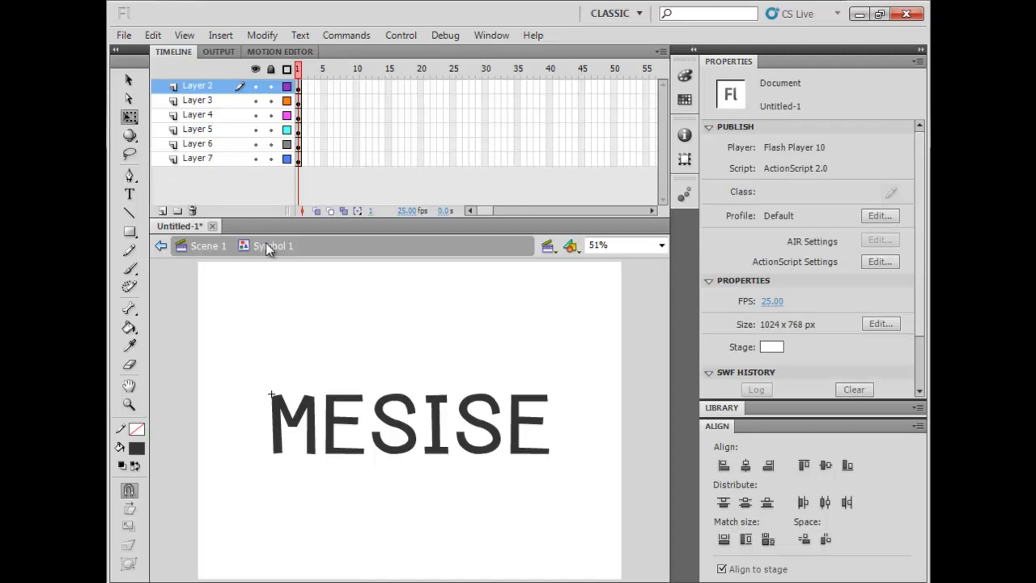
# Convert the letter M to a Graphic symbol, keeping the default name
pyautogui.click(296, 417)
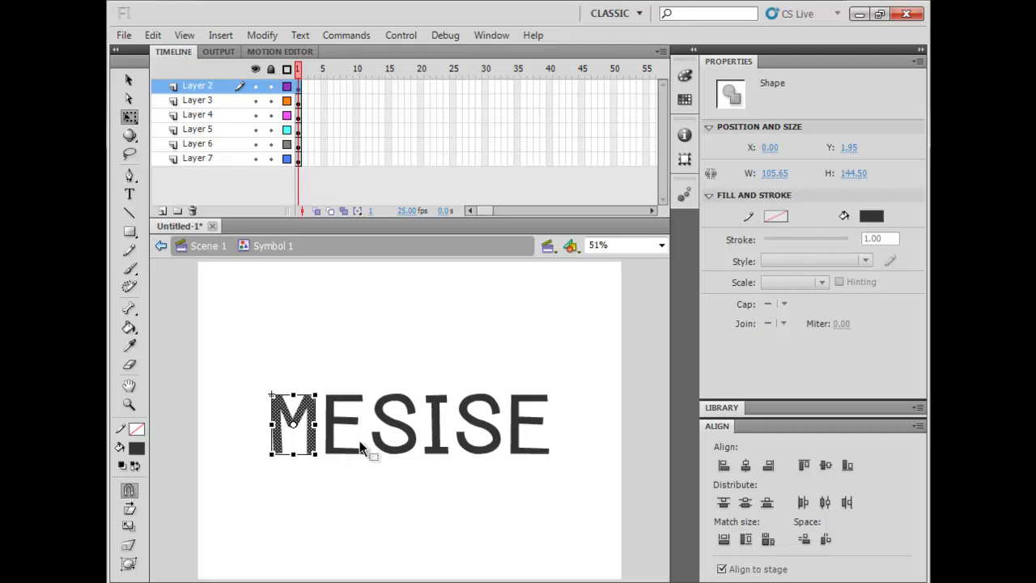
pyautogui.click(350, 357)
pyautogui.click(311, 414)
pyautogui.rightClick(310, 417)
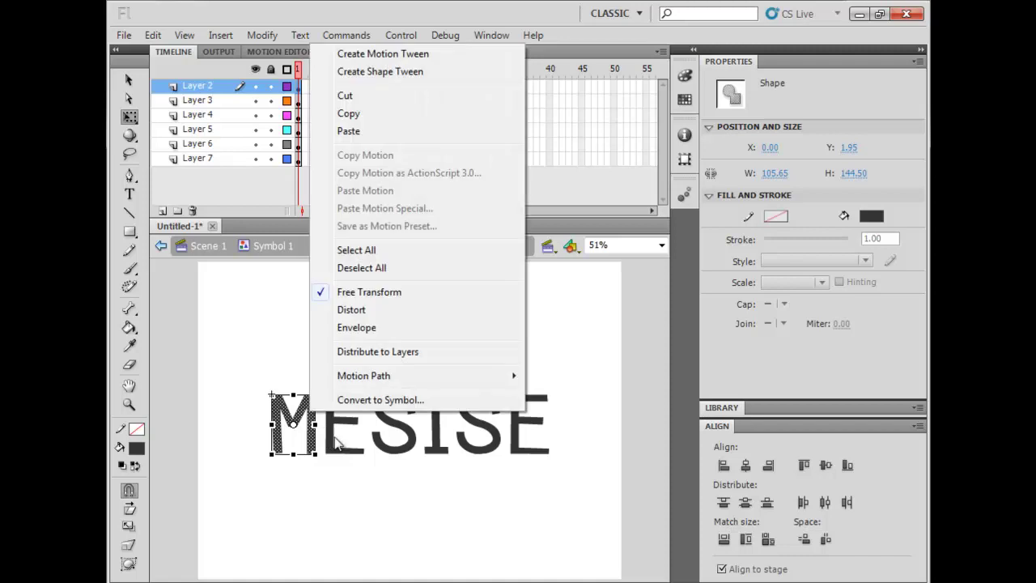
pyautogui.click(365, 398)
pyautogui.press('Return')
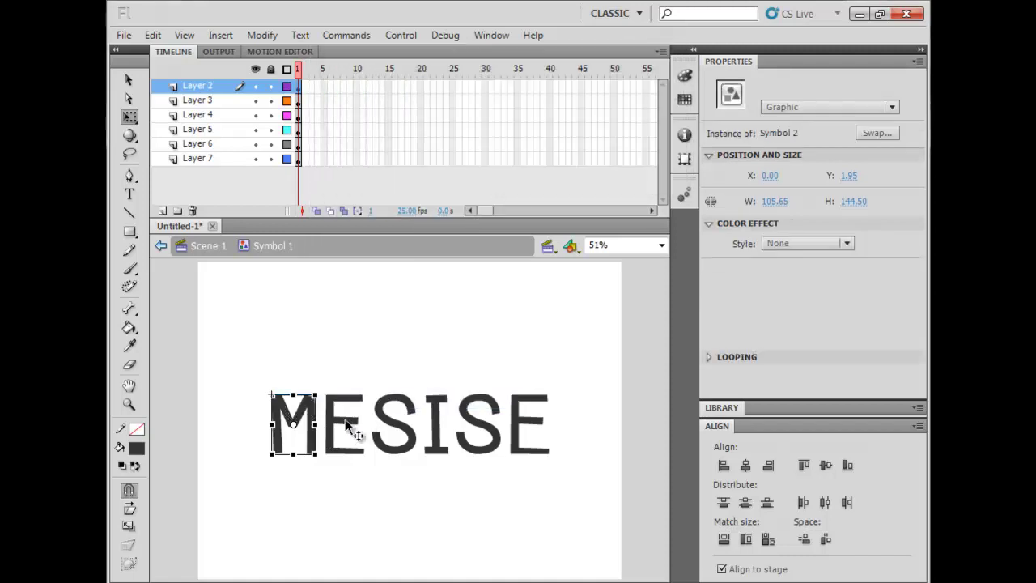
# Convert each of the remaining letters E, S, I, S and E to its own Graphic symbol, keeping the default names
pyautogui.click(346, 423)
pyautogui.press('F8')
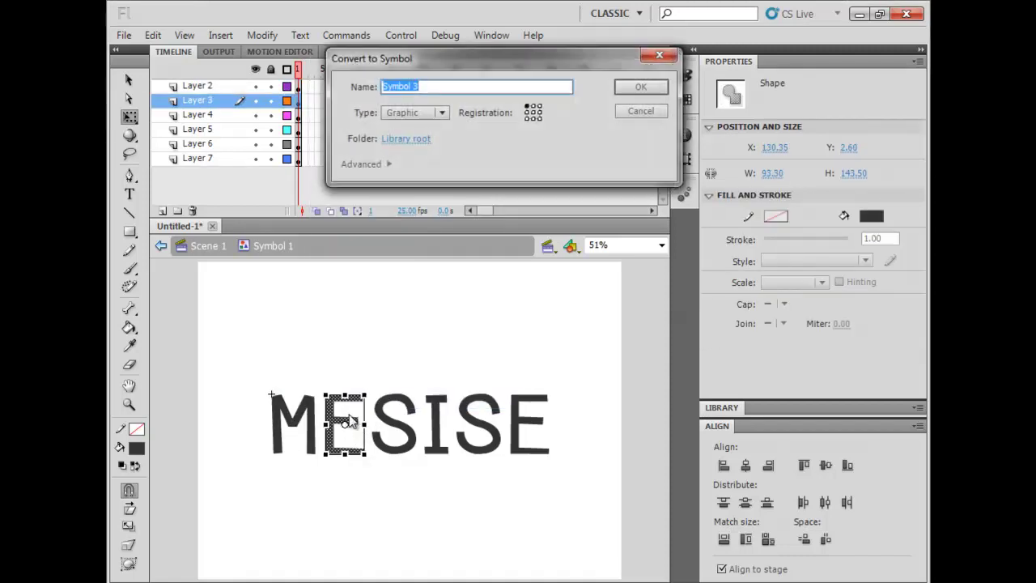
pyautogui.press('Return')
pyautogui.click(405, 422)
pyautogui.press('F8')
pyautogui.press('Return')
pyautogui.click(436, 408)
pyautogui.press('F8')
pyautogui.press('Return')
pyautogui.click(479, 419)
pyautogui.press('F8')
pyautogui.press('Return')
pyautogui.click(534, 425)
pyautogui.press('F8')
pyautogui.press('Return')
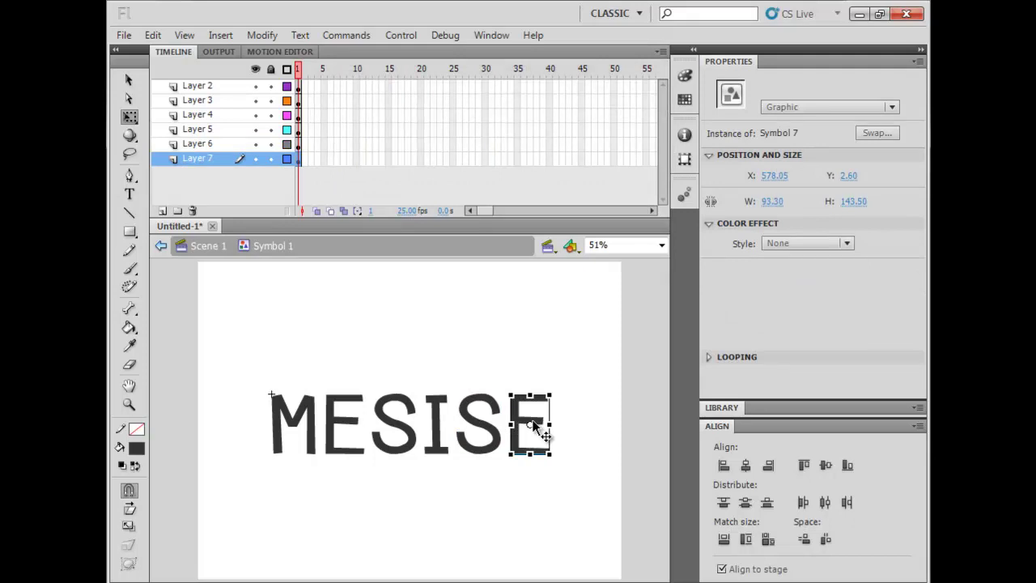
pyautogui.click(585, 310)
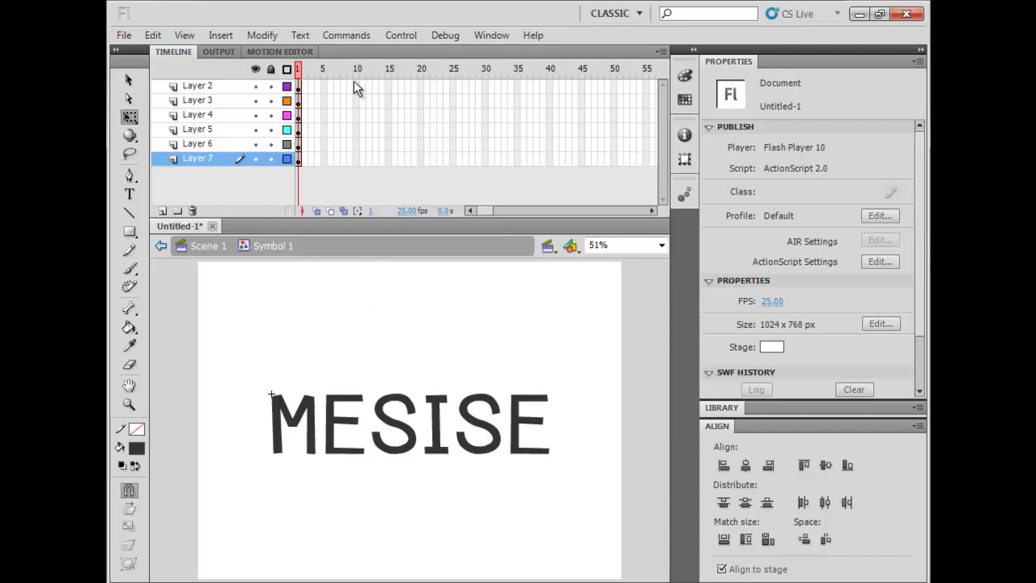
# Insert keyframes at frame 5 on all six letter layers
pyautogui.moveTo(325, 95); pyautogui.dragTo(326, 164)
pyautogui.rightClick(324, 162)
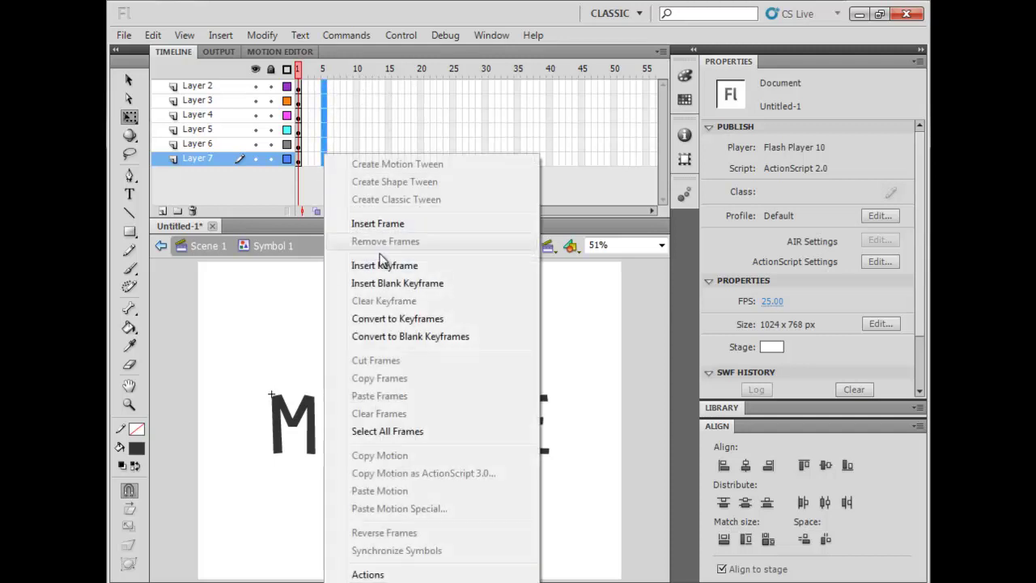
pyautogui.click(376, 265)
pyautogui.click(332, 175)
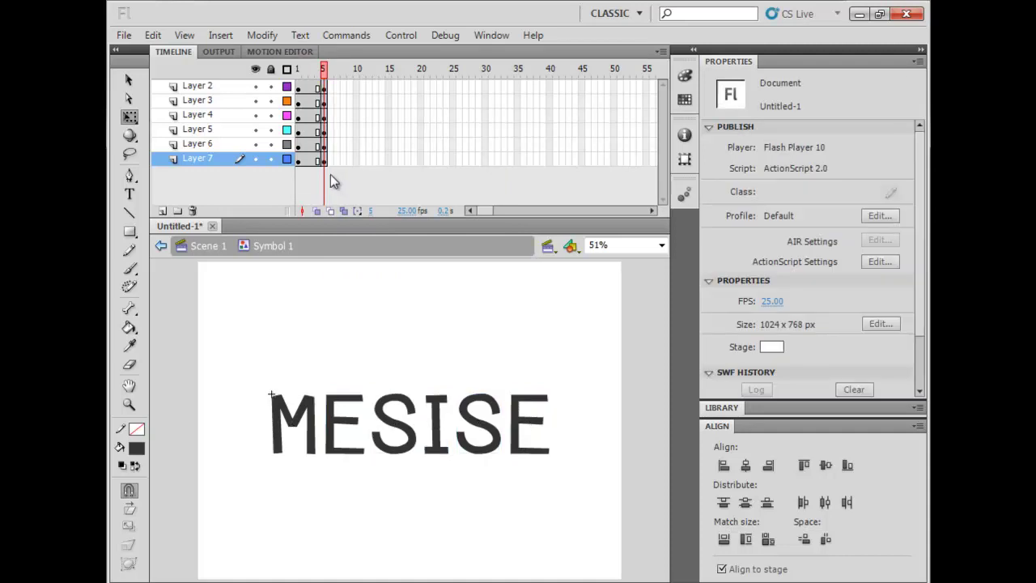
# At frame 5, lower the M, raise the first E, tilt the first S and I, flatten the second S and stretch the last E; play it
pyautogui.moveTo(308, 423); pyautogui.dragTo(331, 397)
pyautogui.click(414, 402)
pyautogui.moveTo(427, 386); pyautogui.dragTo(531, 366)
pyautogui.click(441, 399)
pyautogui.click(497, 405)
pyautogui.click(530, 414)
pyautogui.click(591, 374)
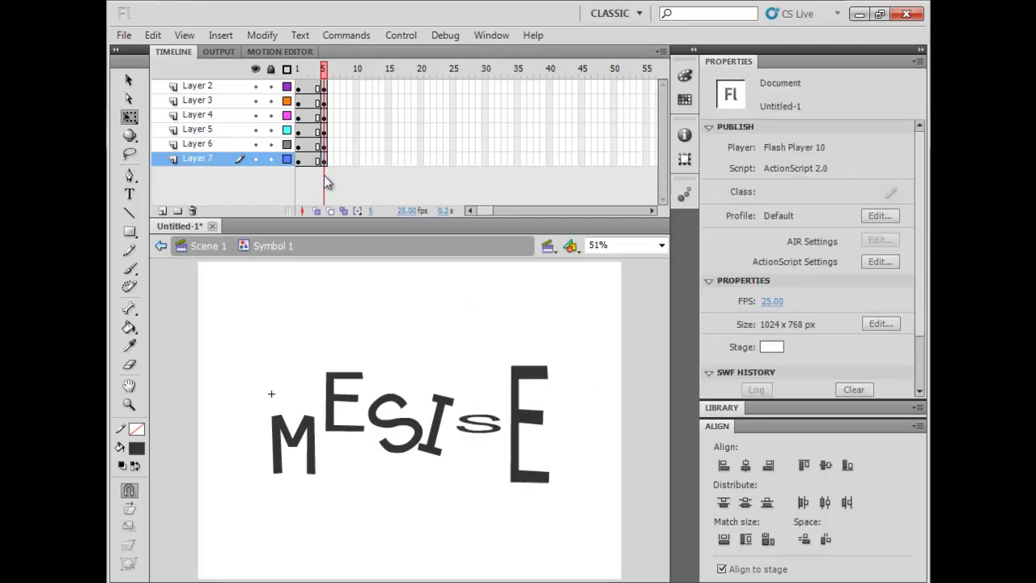
pyautogui.press('Return')
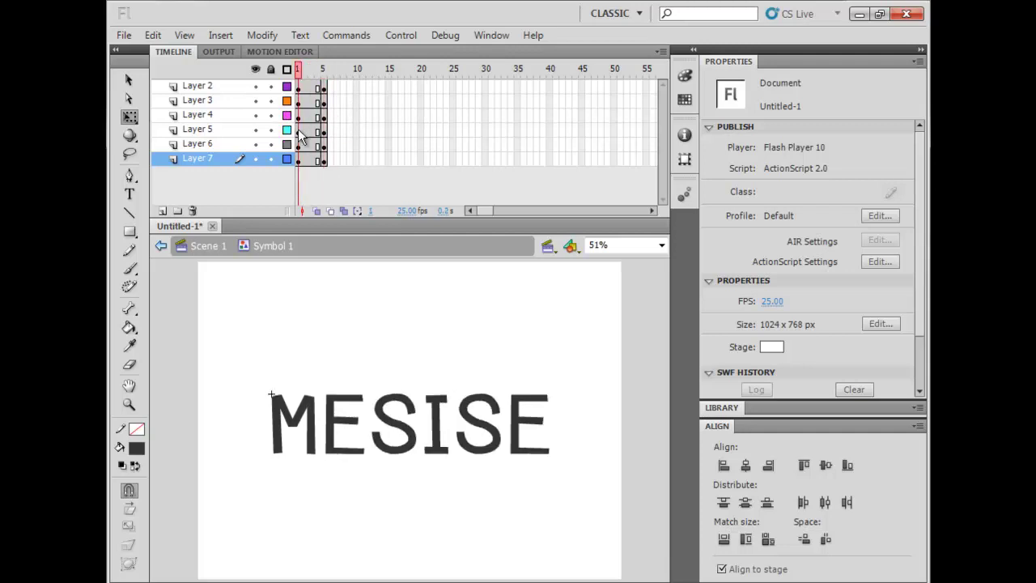
pyautogui.press('Return')
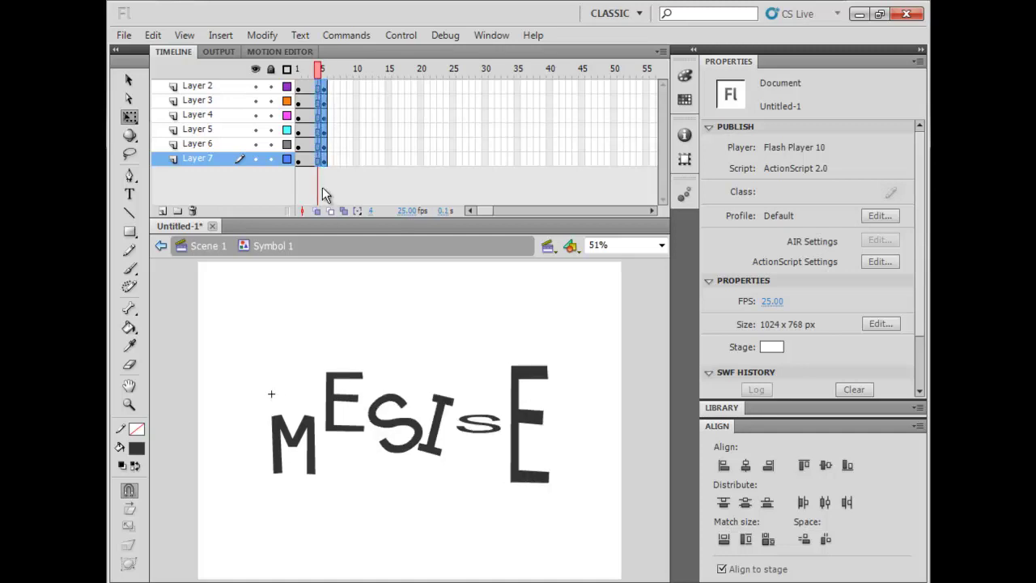
# Create classic tweens between frames 1 and 5 on all letter layers and play the animation
pyautogui.moveTo(319, 208); pyautogui.dragTo(298, 133)
pyautogui.click(310, 114)
pyautogui.moveTo(311, 85); pyautogui.dragTo(318, 113)
pyautogui.rightClick(317, 114)
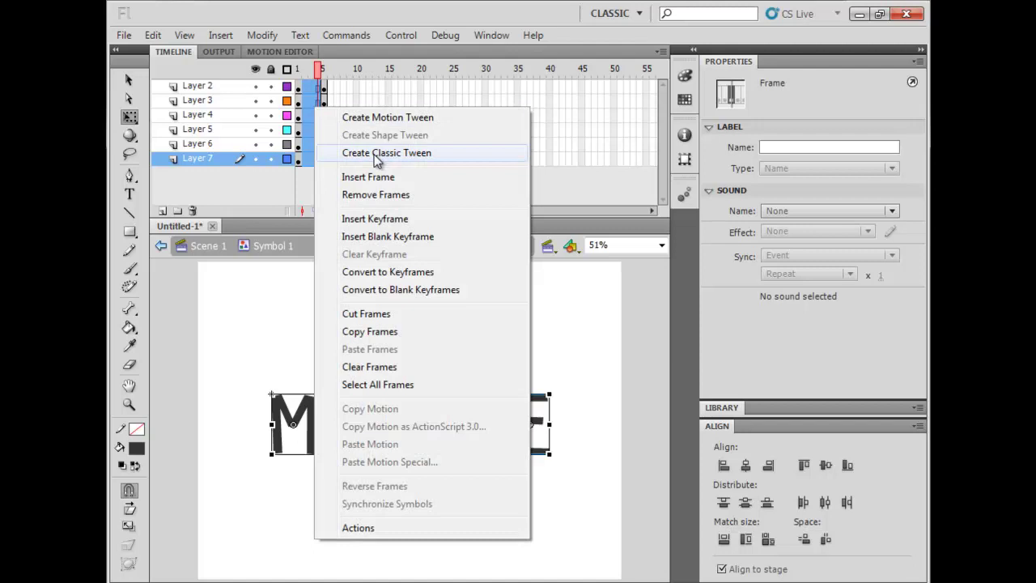
pyautogui.click(374, 155)
pyautogui.press('Return')
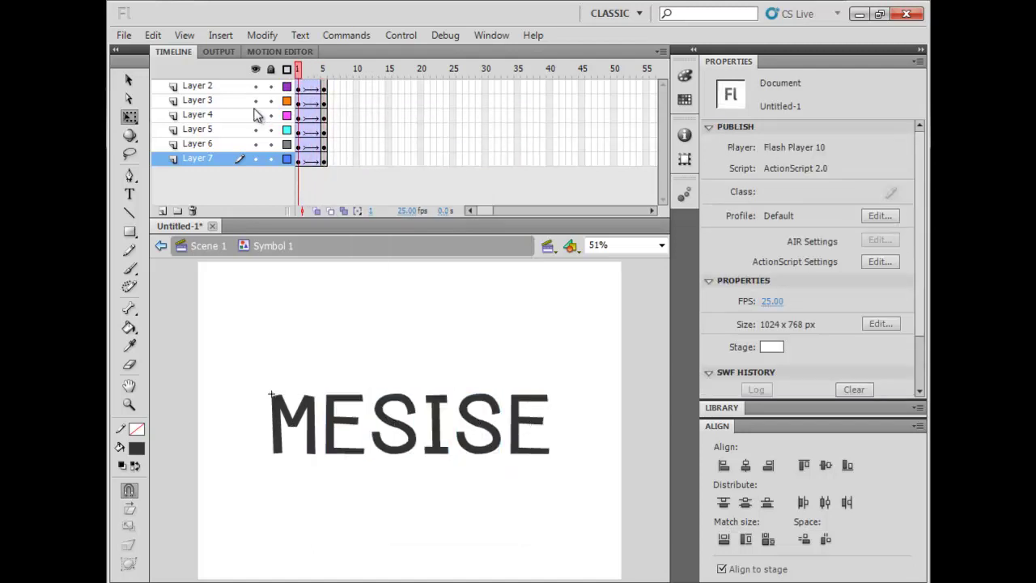
# Test the movie, open the Library to view the document's symbols, and test the movie again
pyautogui.hotkey('ctrl', 'Return')
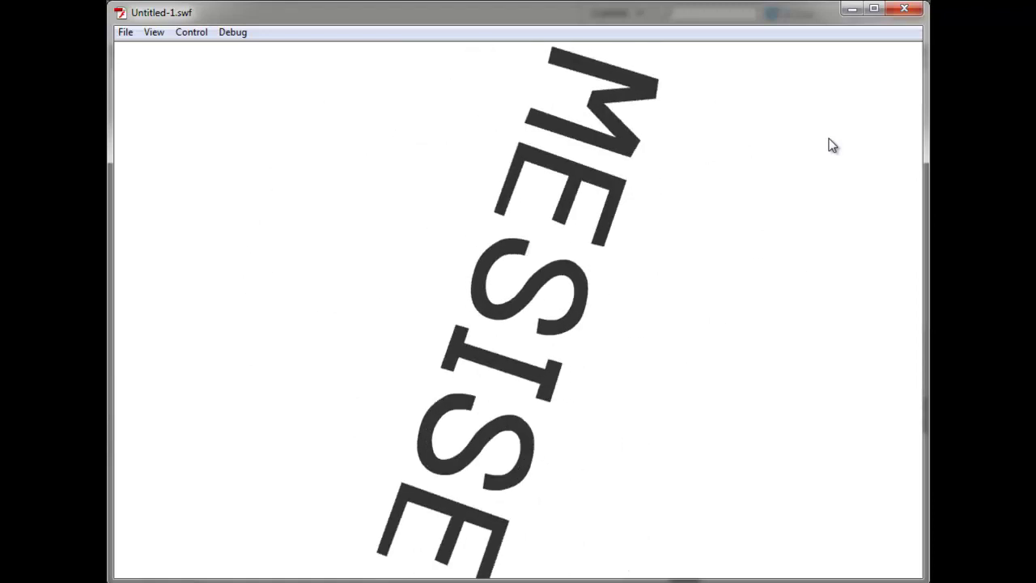
pyautogui.click(893, 14)
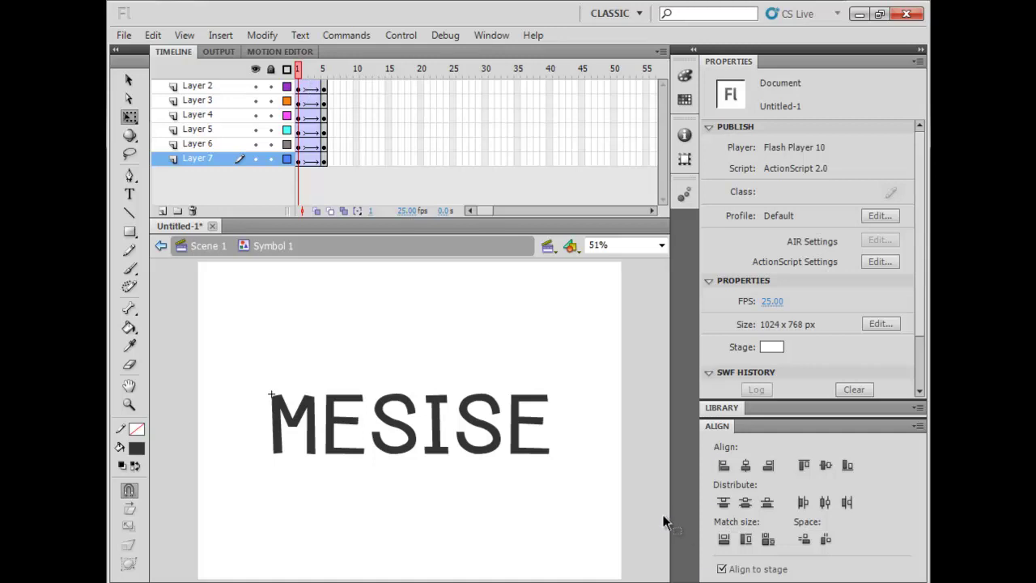
pyautogui.hotkey('ctrl', 'l')
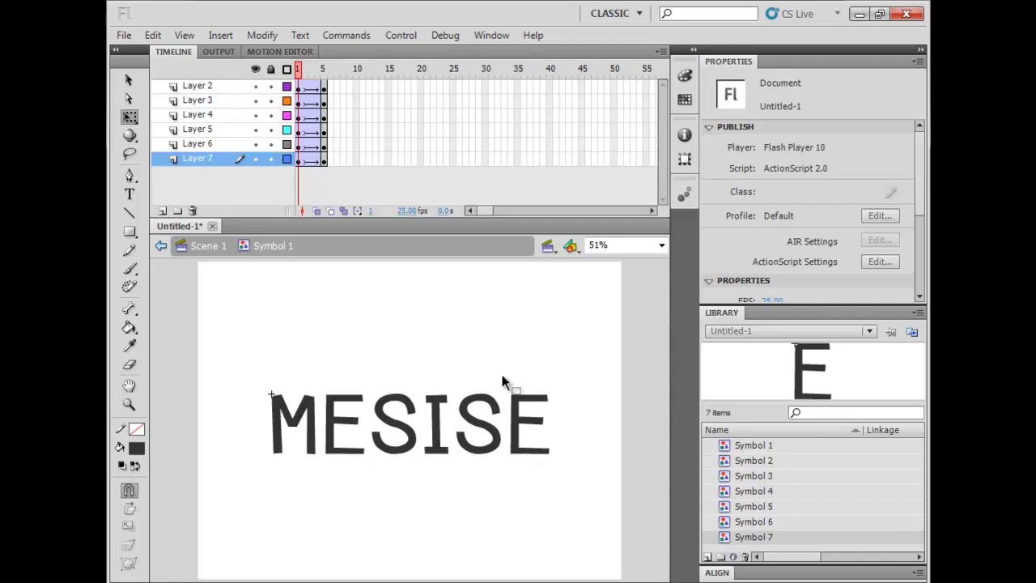
pyautogui.hotkey('ctrl', 'Return')
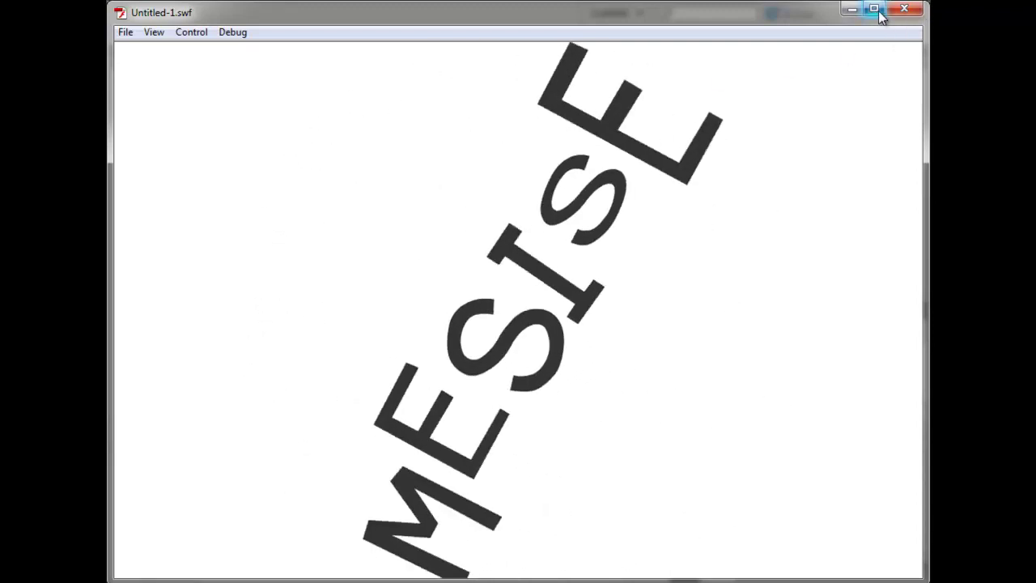
pyautogui.click(904, 9)
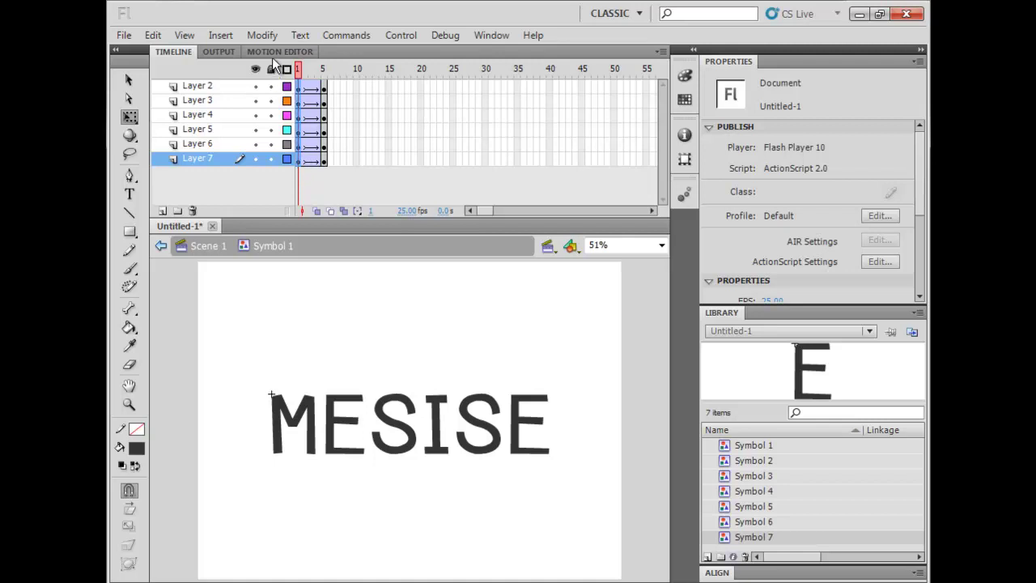
pyautogui.hotkey('ctrl', 'alt', 'a')
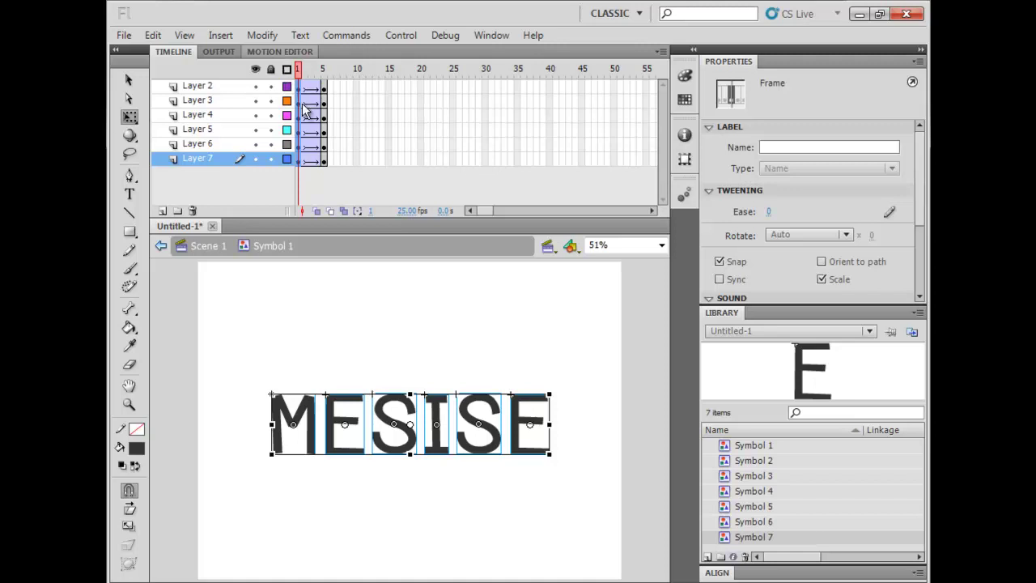
pyautogui.click(317, 178)
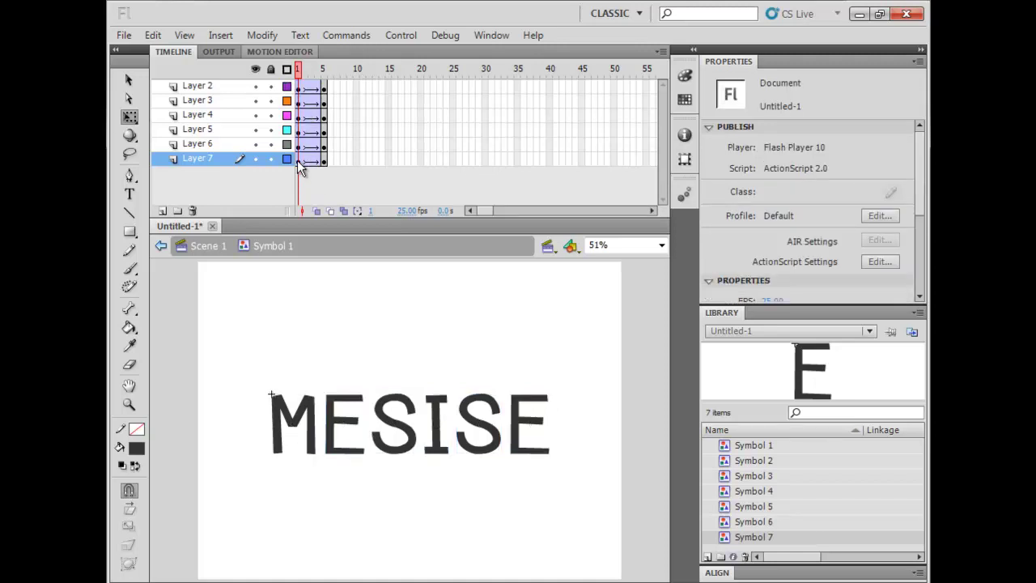
pyautogui.hotkey('ctrl', 'alt', 'a')
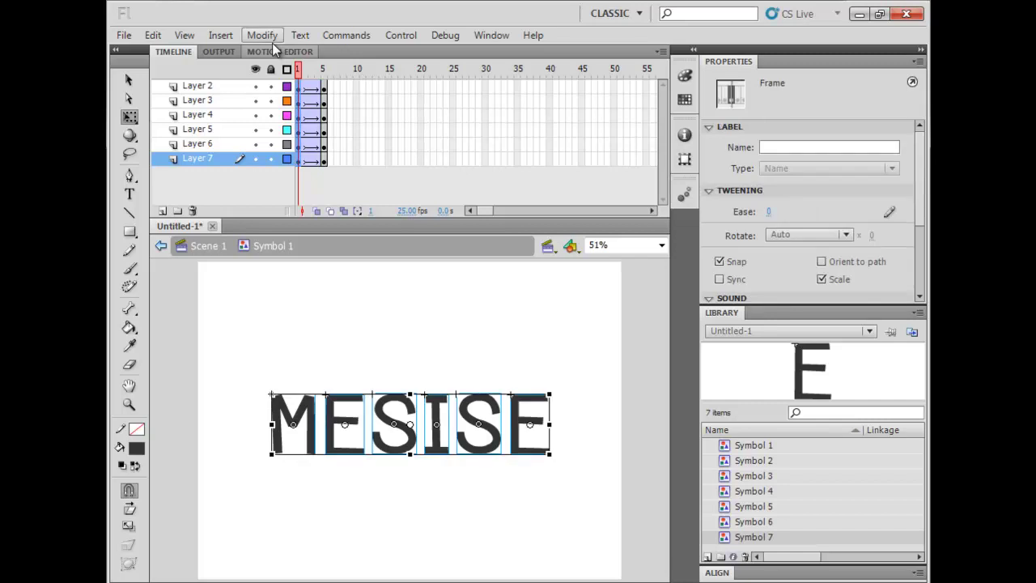
pyautogui.hotkey('ctrl', 'shift', 'a')
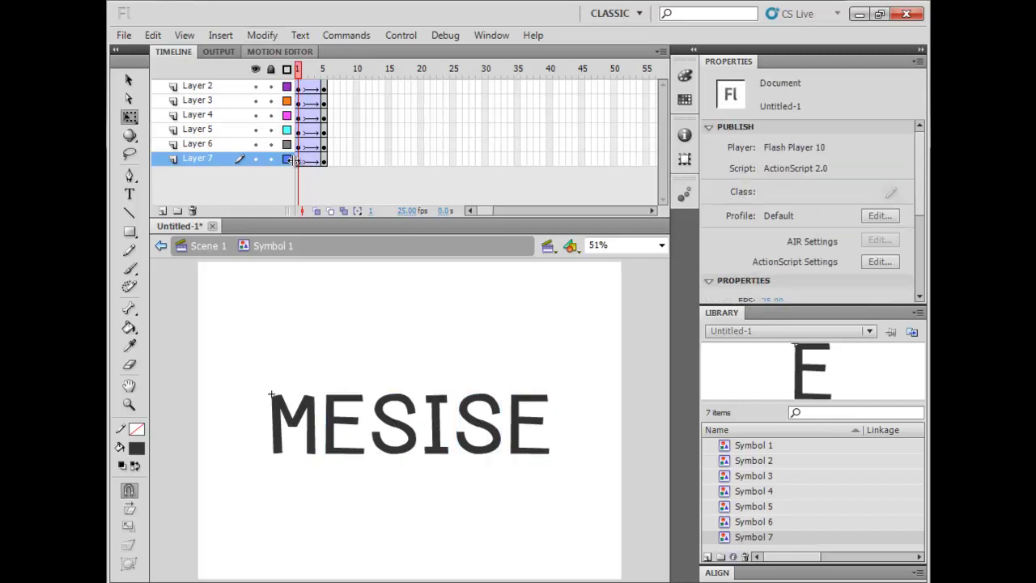
pyautogui.hotkey('ctrl', 'alt', 'a')
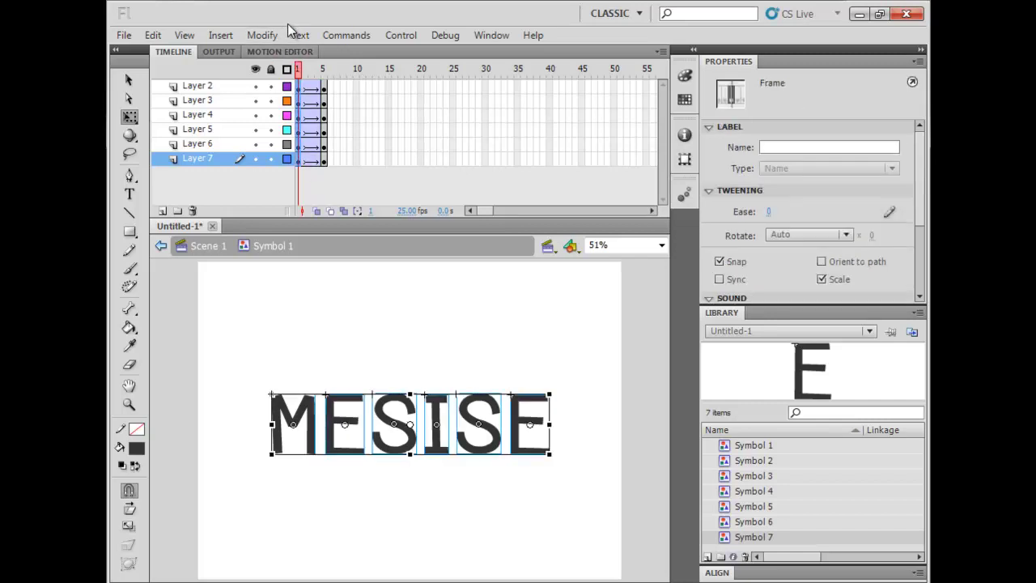
pyautogui.hotkey('ctrl', 'shift', 'a')
pyautogui.hotkey('ctrl', 'alt', 'a')
pyautogui.hotkey('ctrl', 'shift', 'a')
pyautogui.click(298, 162)
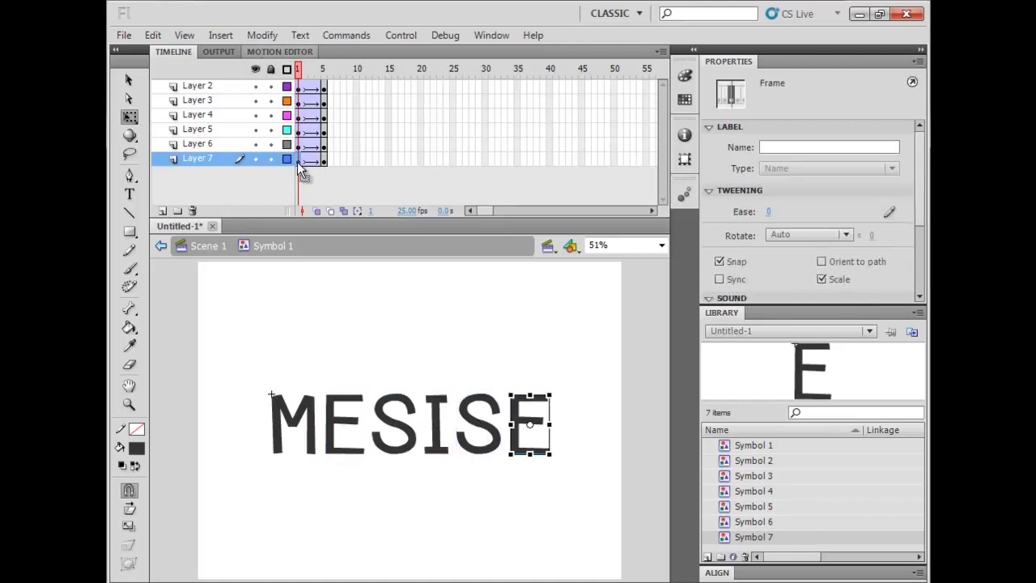
pyautogui.moveTo(299, 165); pyautogui.dragTo(297, 89)
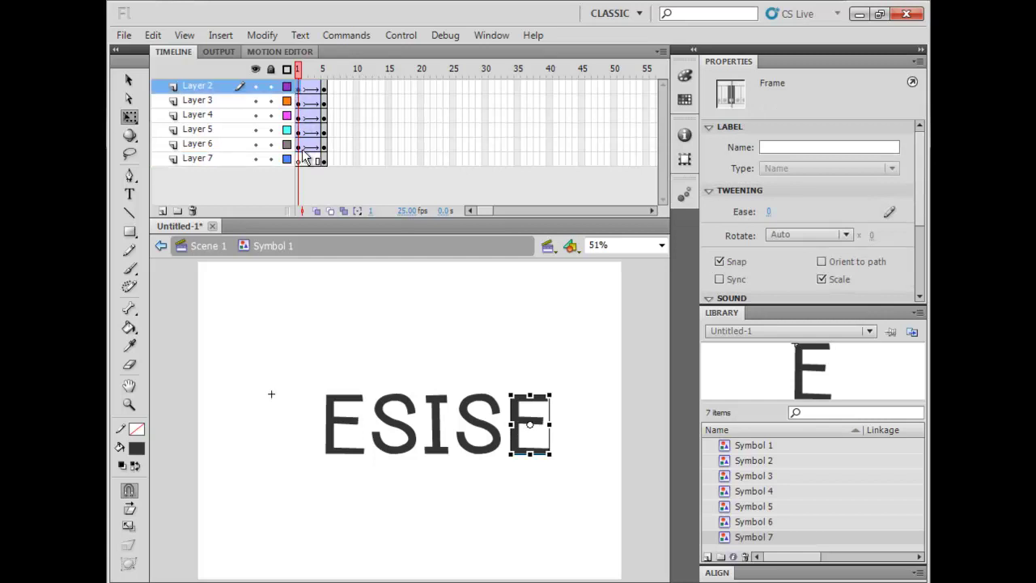
pyautogui.hotkey('ctrl', 'z')
pyautogui.click(321, 193)
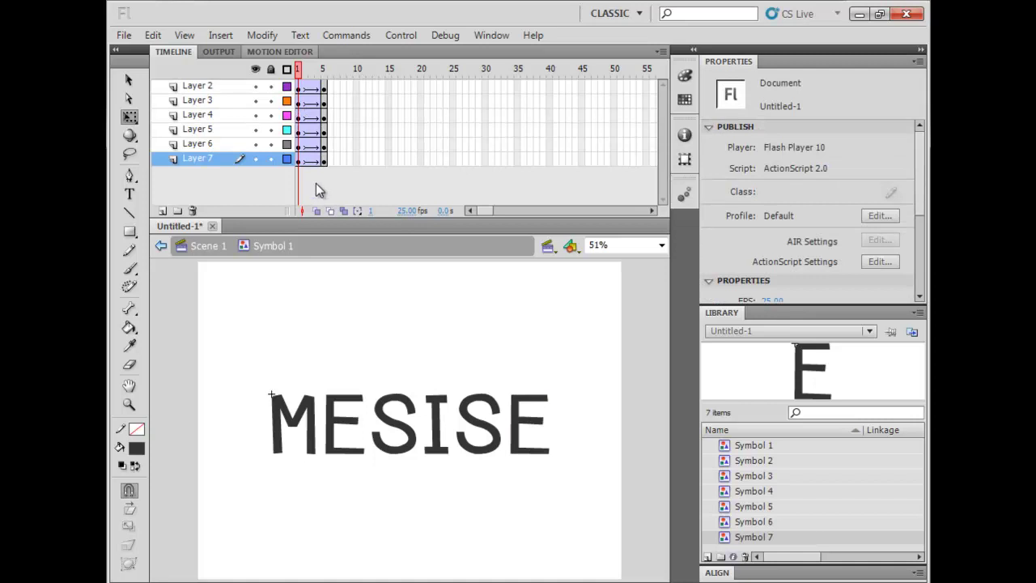
pyautogui.hotkey('ctrl', 'alt', 'a')
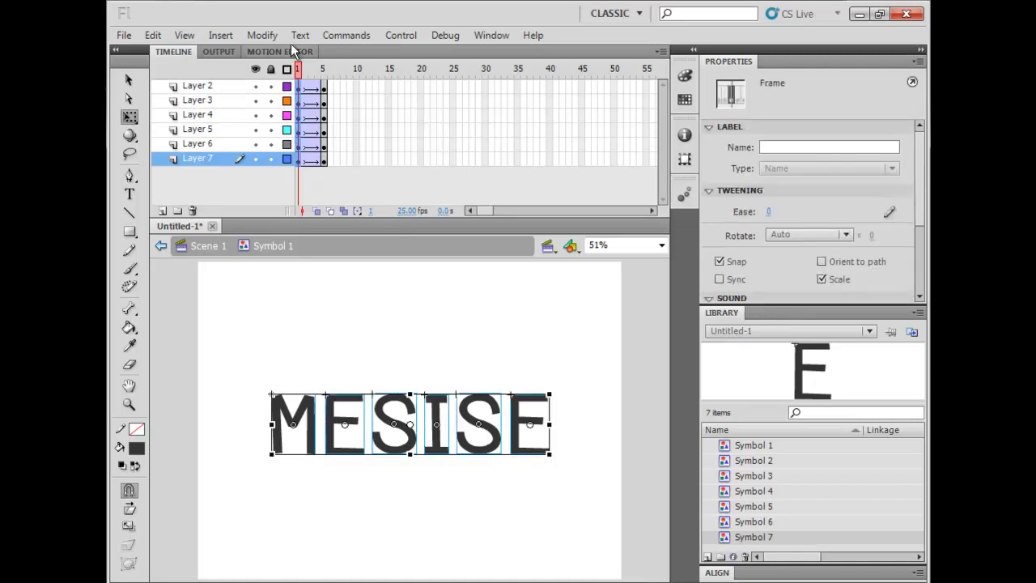
pyautogui.click(308, 185)
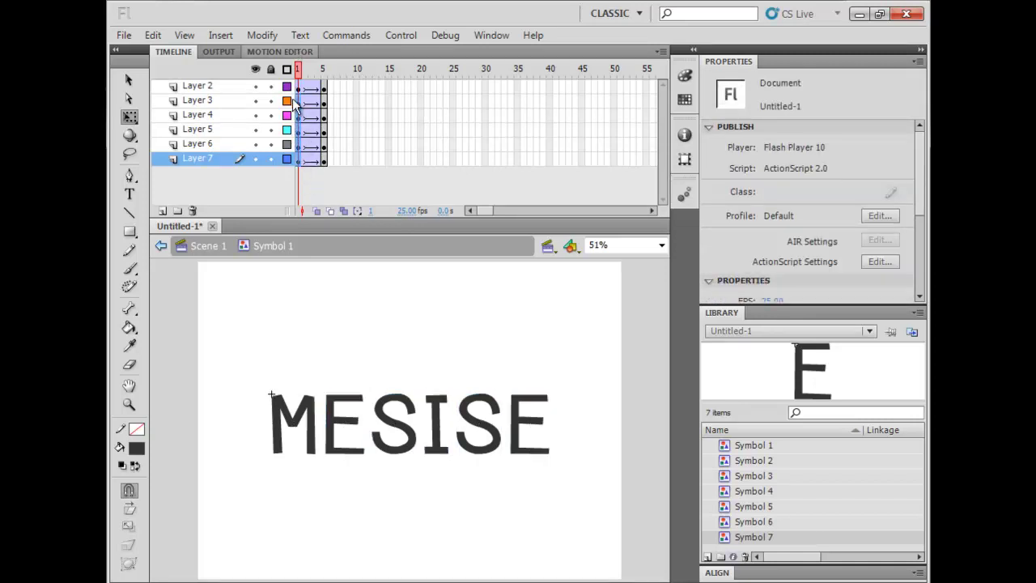
pyautogui.moveTo(296, 102); pyautogui.dragTo(301, 158)
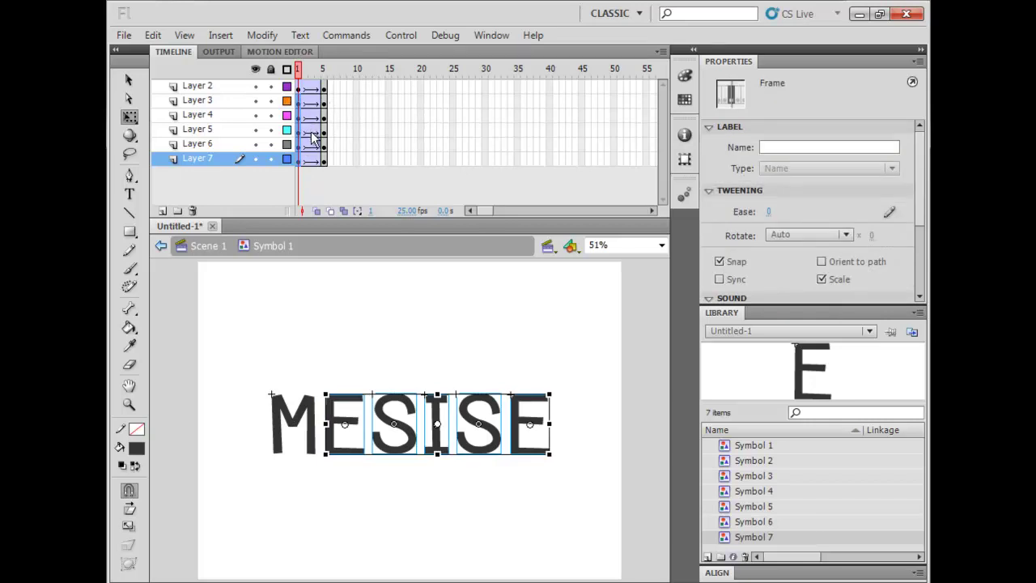
pyautogui.click(316, 193)
# Copy the frame 1 keyframes of all letter layers to frame 10 and create classic tweens between frames 5 and 10
pyautogui.moveTo(296, 120); pyautogui.dragTo(294, 194)
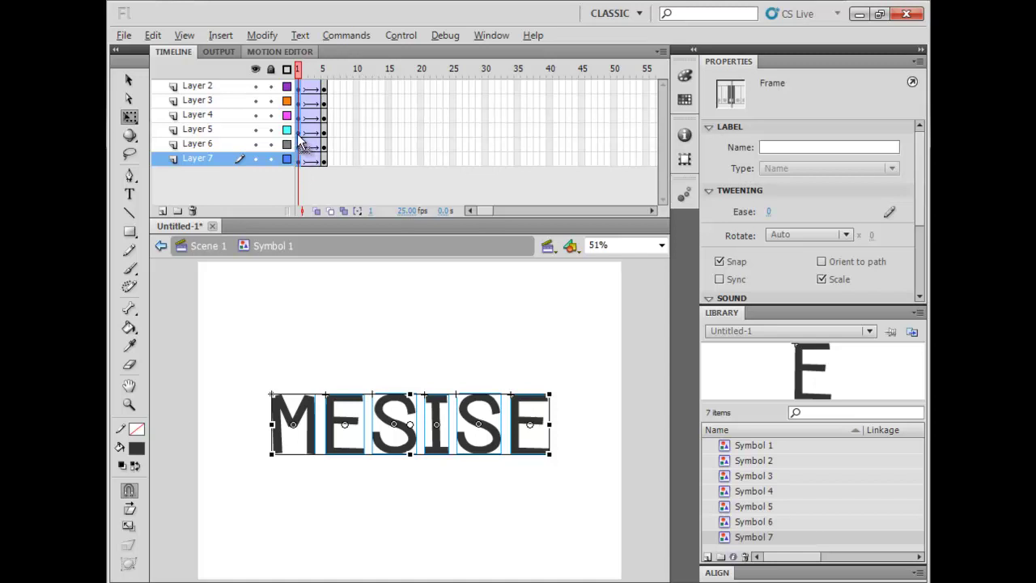
pyautogui.moveTo(297, 134); pyautogui.dragTo(357, 131)
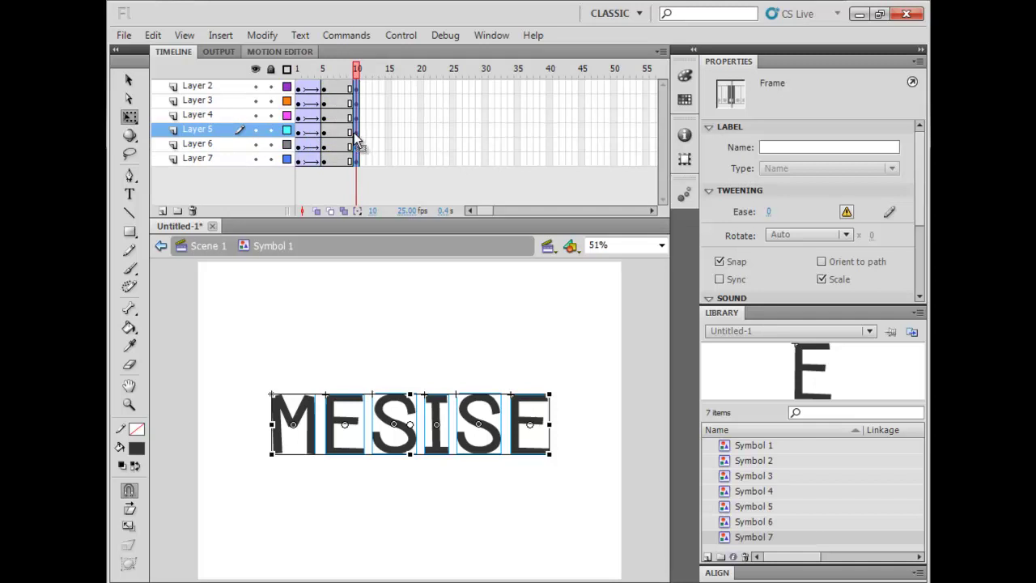
pyautogui.moveTo(341, 160); pyautogui.dragTo(348, 93)
pyautogui.rightClick(346, 94)
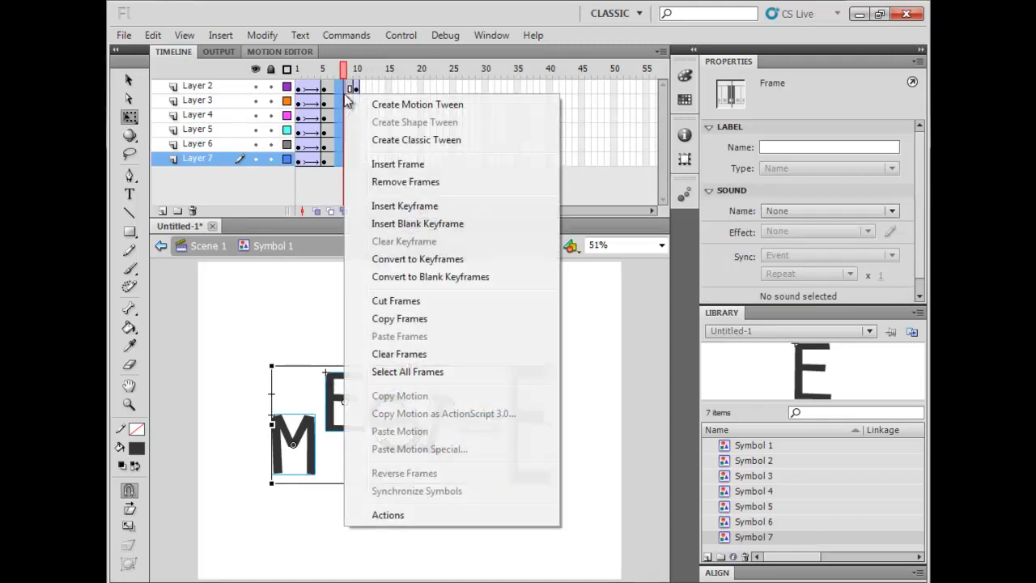
pyautogui.click(385, 142)
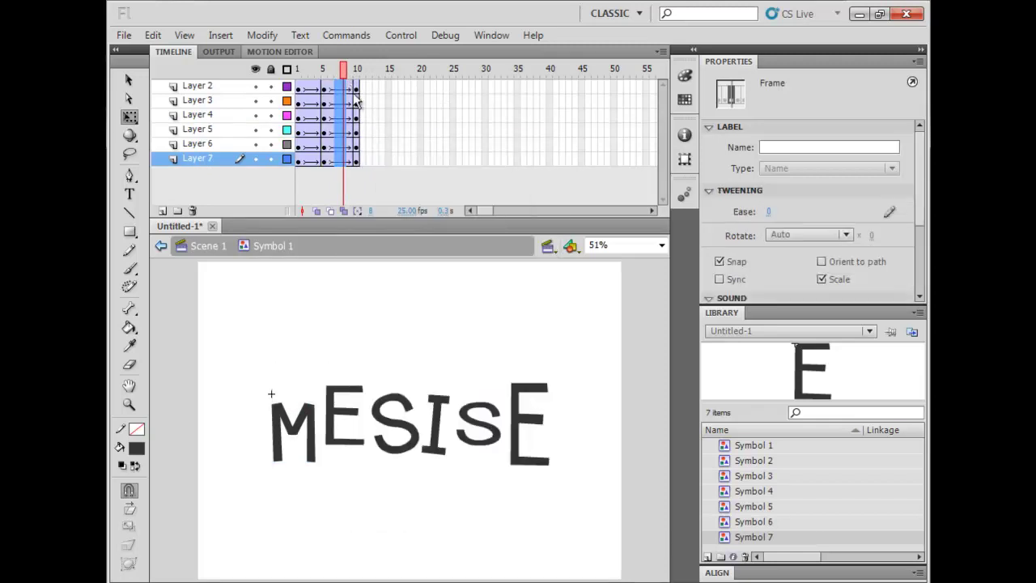
# Play the letter animation and test the movie to check the looping motion during the rotation
pyautogui.press('Return')
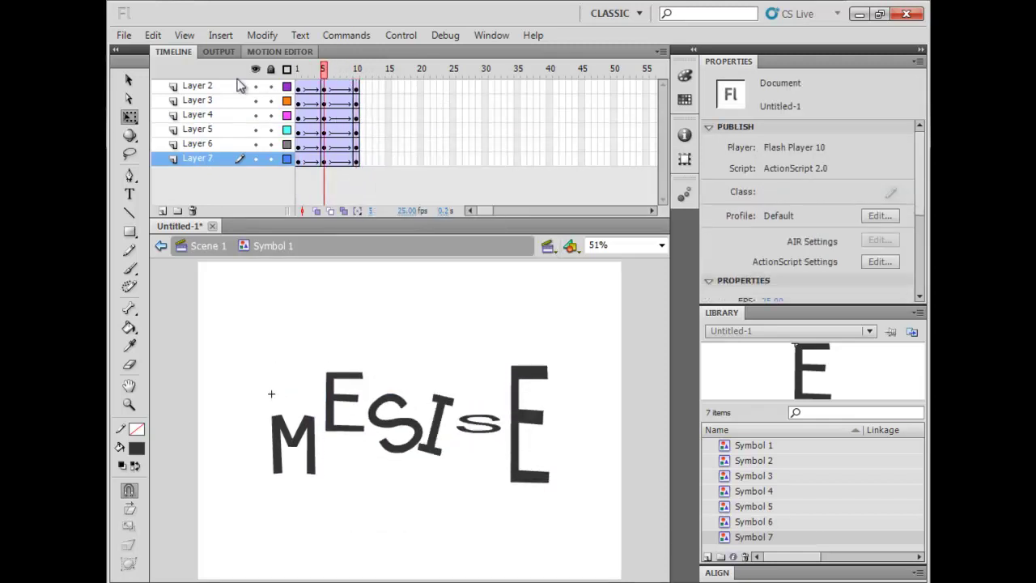
pyautogui.hotkey('ctrl', 'Return')
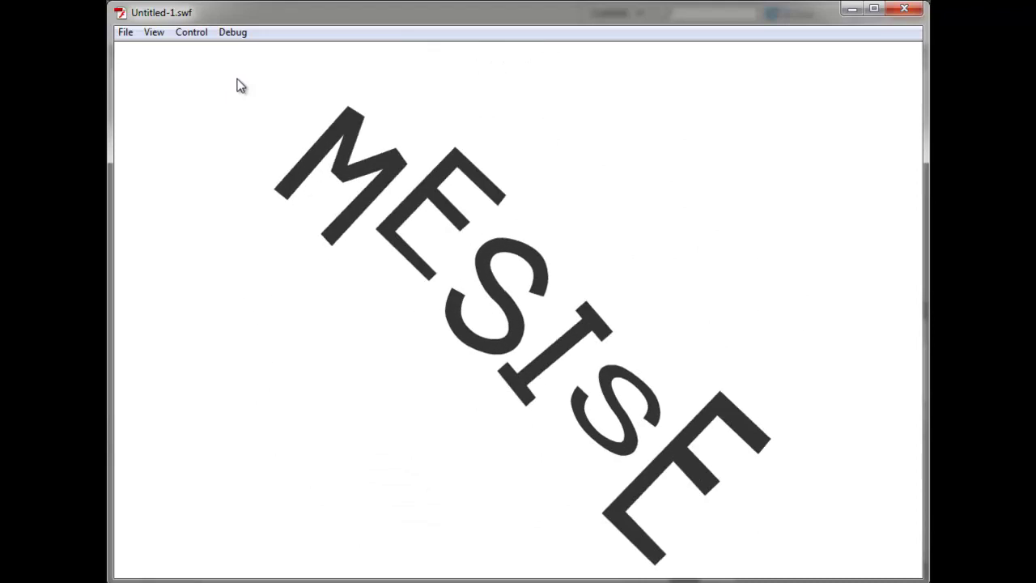
pyautogui.click(904, 10)
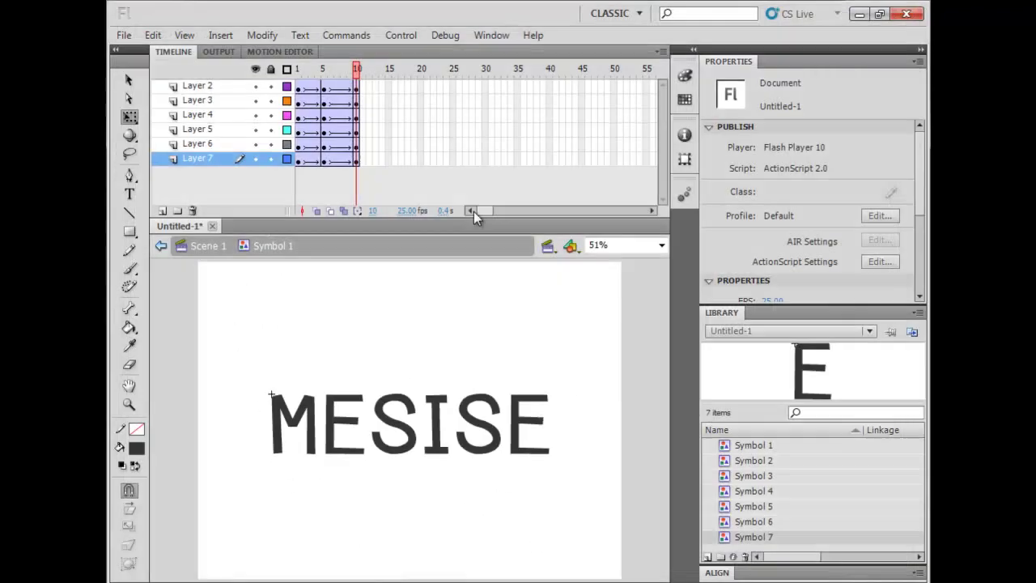
# Leave Symbol 1 and return to Scene 1 to show the beginning of the main timeline
pyautogui.click(209, 247)
pyautogui.click(314, 303)
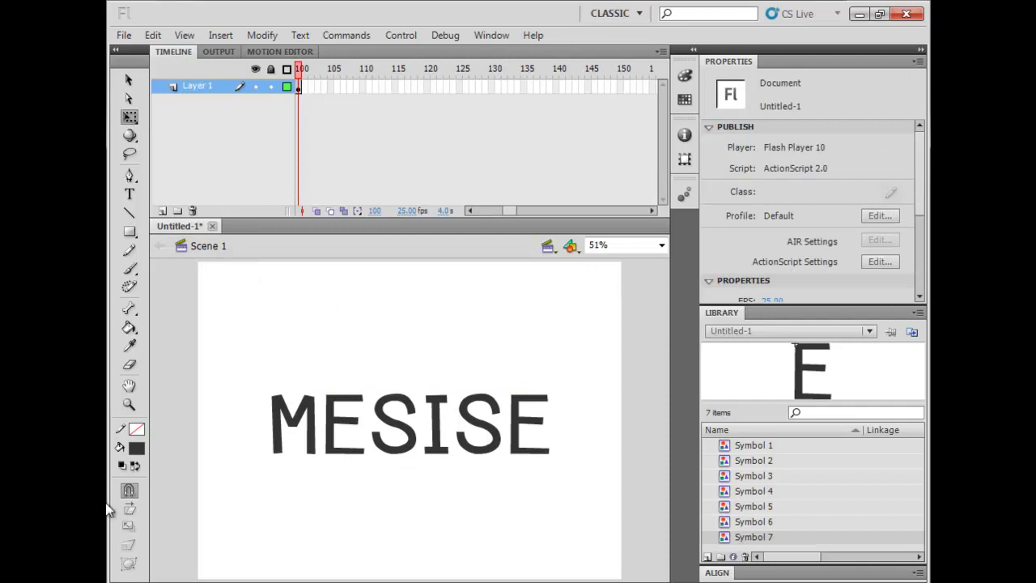
pyautogui.moveTo(516, 213); pyautogui.dragTo(454, 225)
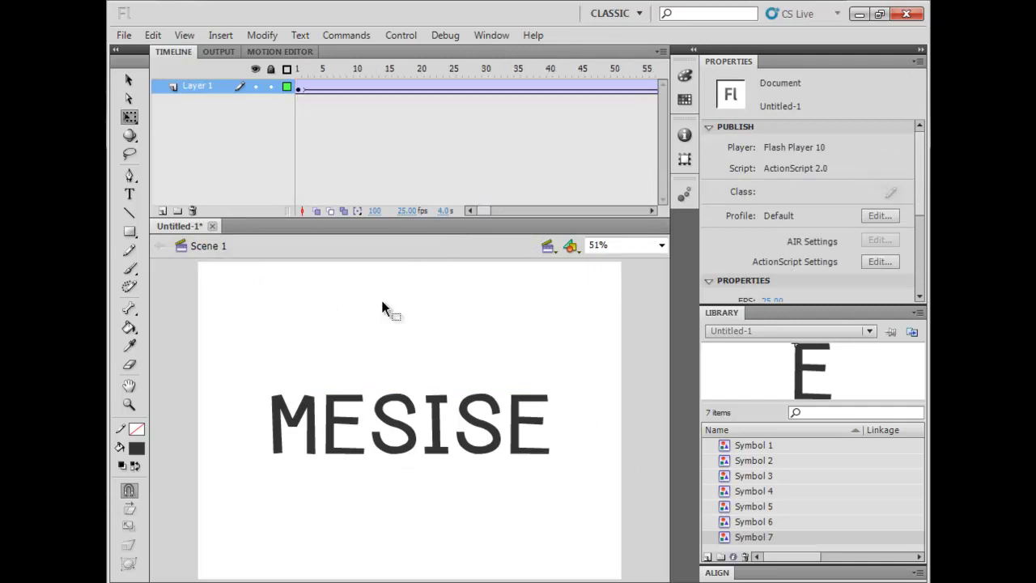
# Play the main timeline's MESISE animation and look over its last frames around frame 100
pyautogui.press('Return')
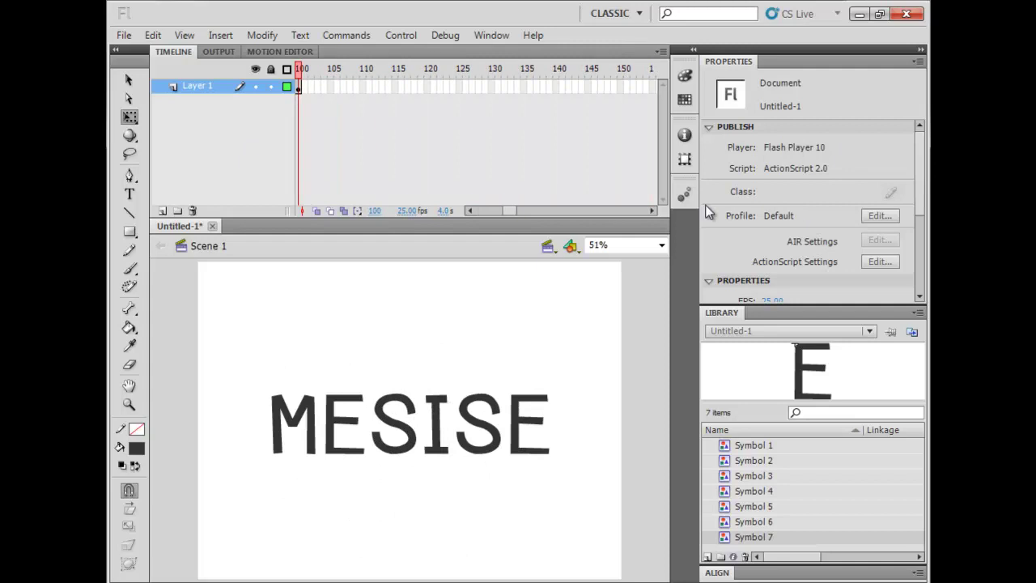
pyautogui.moveTo(509, 214)
pyautogui.mouseDown()
pyautogui.moveTo(495, 214)
pyautogui.moveTo(509, 208)
pyautogui.mouseUp()
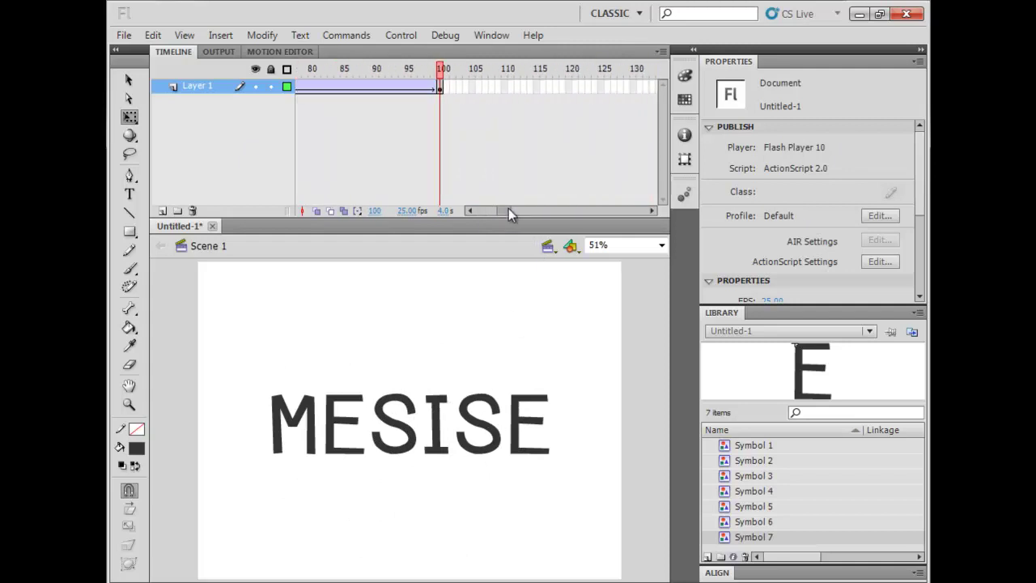
pyautogui.moveTo(405, 69); pyautogui.dragTo(627, 161)
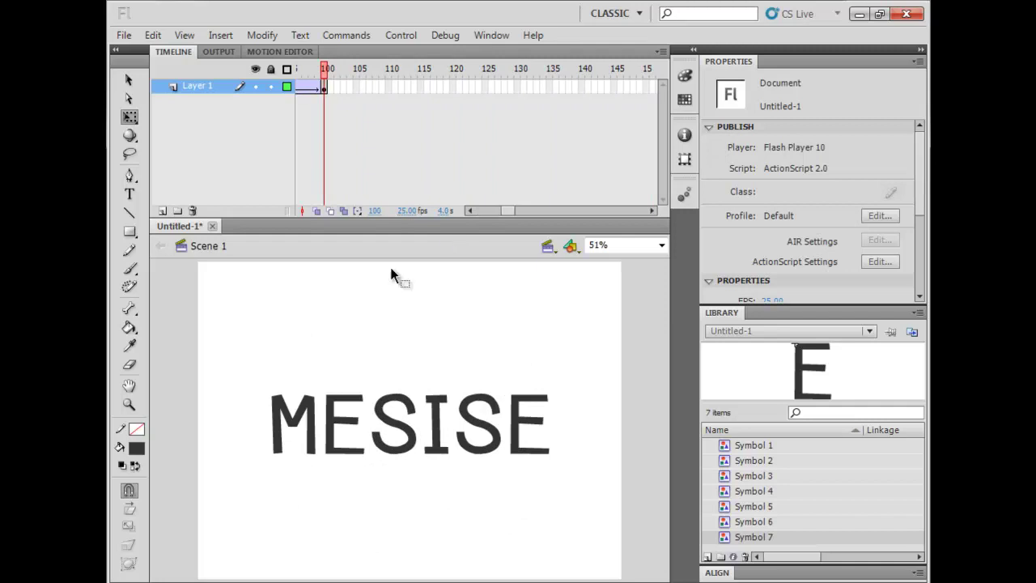
# Open the MESISE symbol, play its nested letter animation, and return to frame 1
pyautogui.click(344, 404)
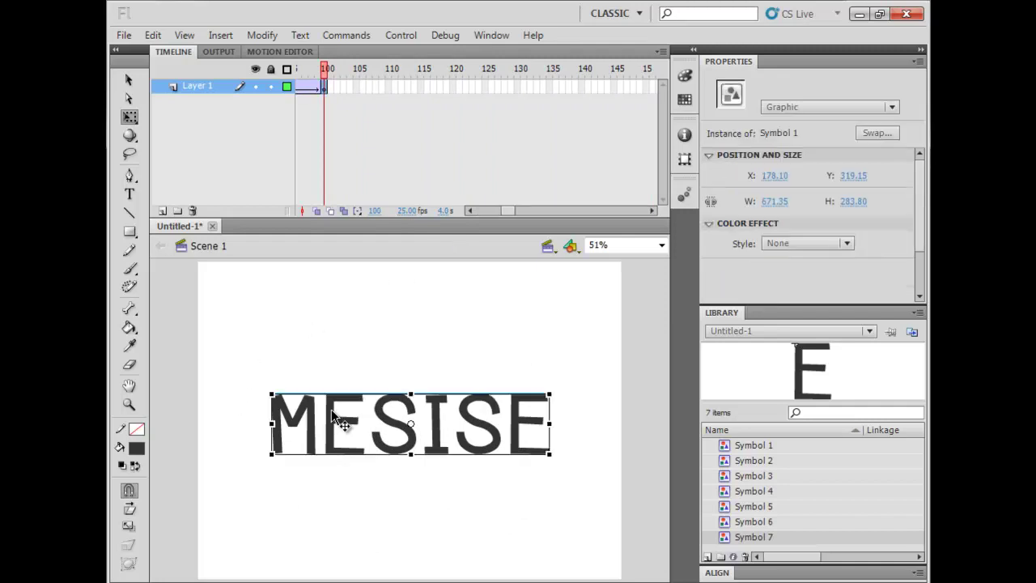
pyautogui.doubleClick(332, 410)
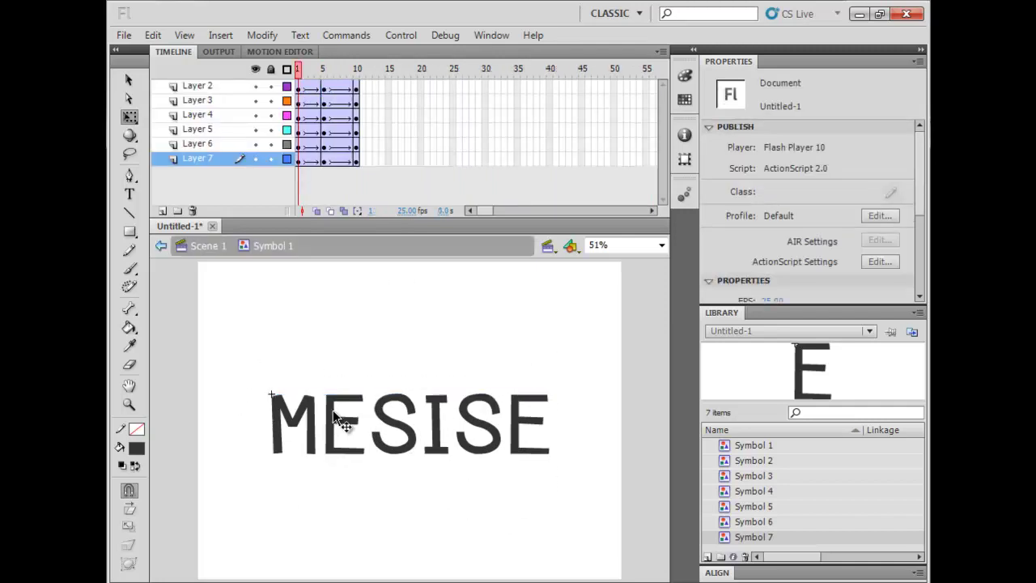
pyautogui.press('Return')
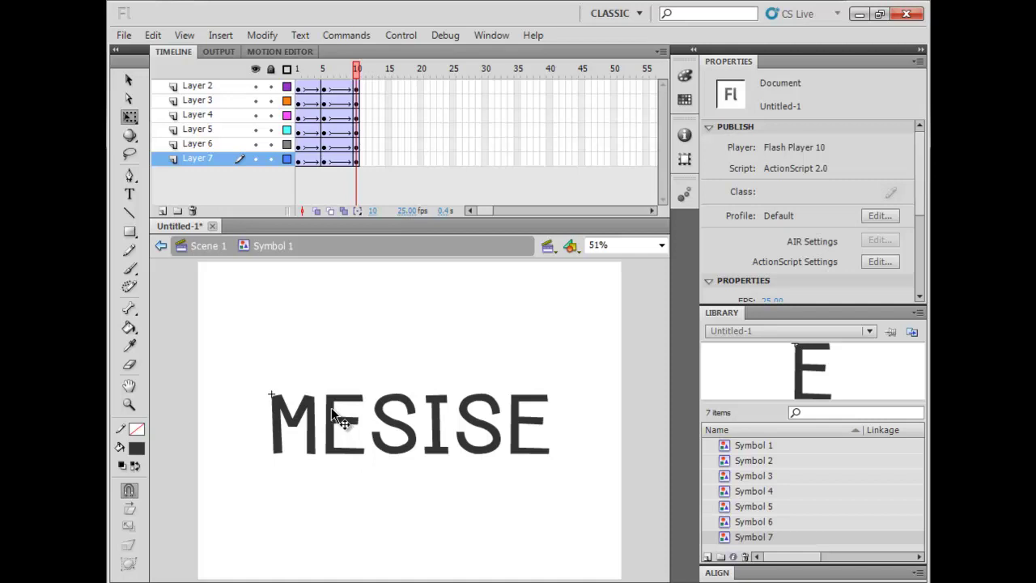
pyautogui.click(293, 71)
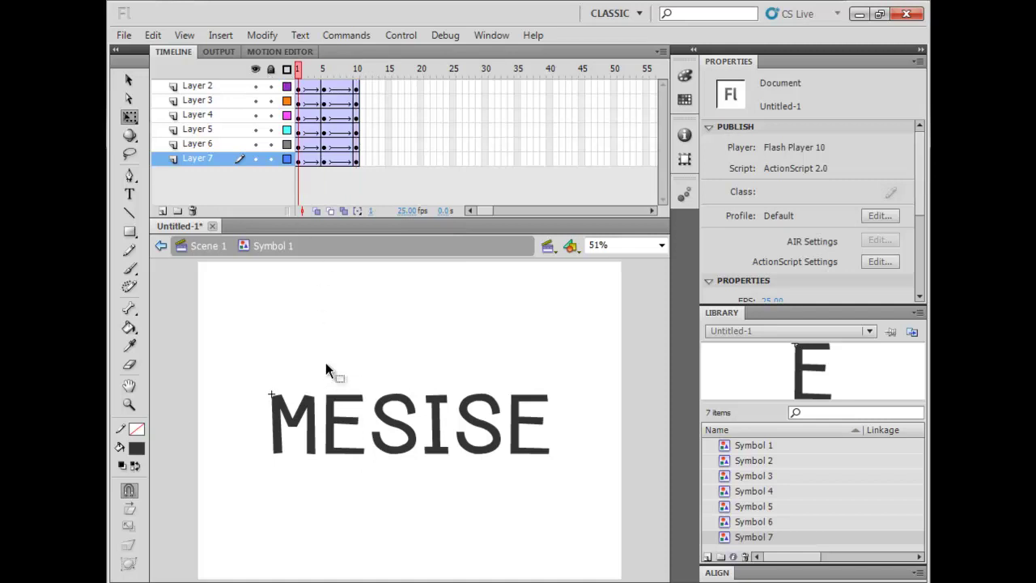
# Open the letter M symbol for editing and insert keyframes at frames 10 and 5 of its timeline
pyautogui.click(312, 406)
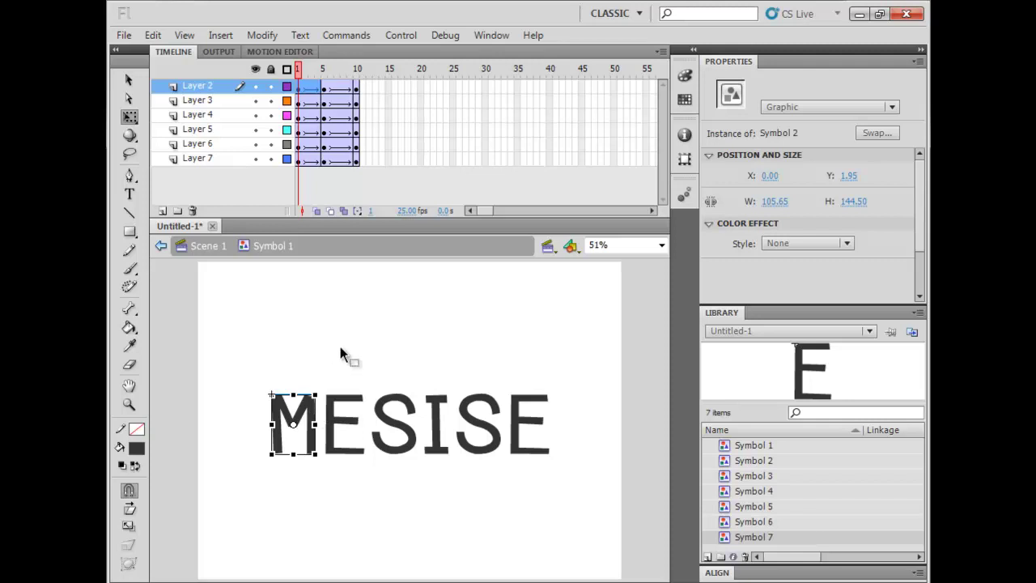
pyautogui.doubleClick(306, 407)
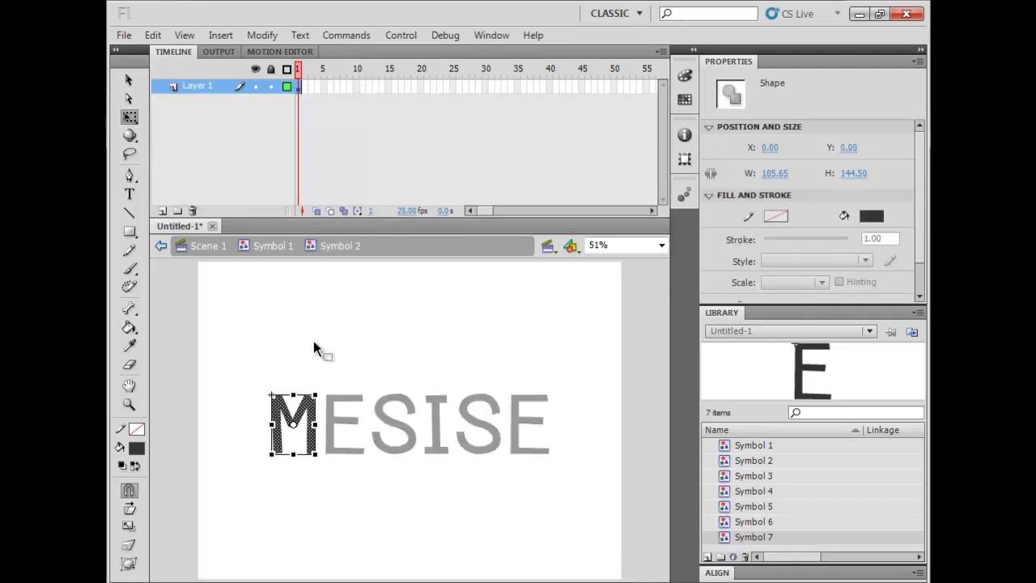
pyautogui.click(303, 264)
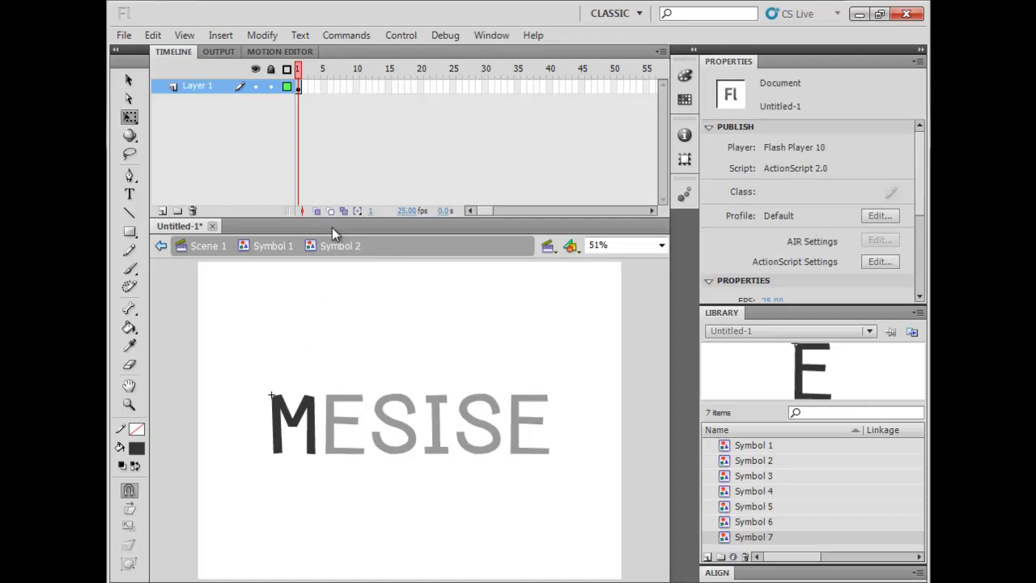
pyautogui.rightClick(357, 87)
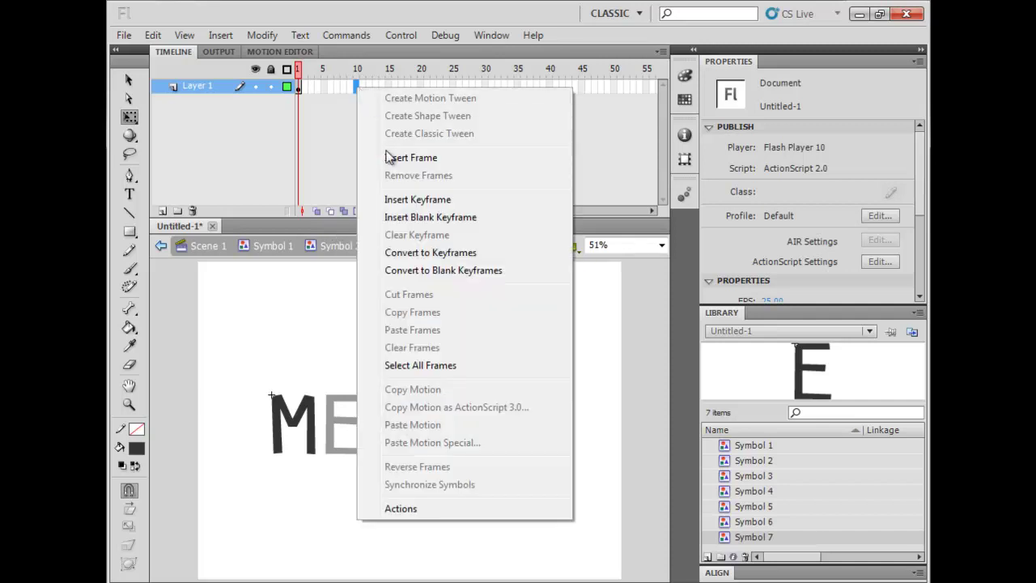
pyautogui.click(415, 206)
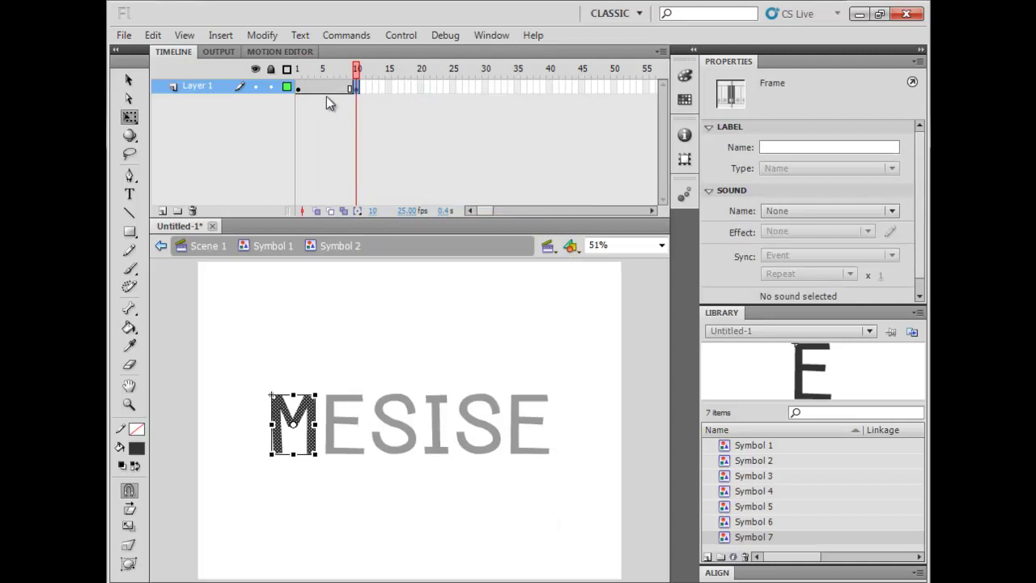
pyautogui.moveTo(299, 69); pyautogui.dragTo(326, 88)
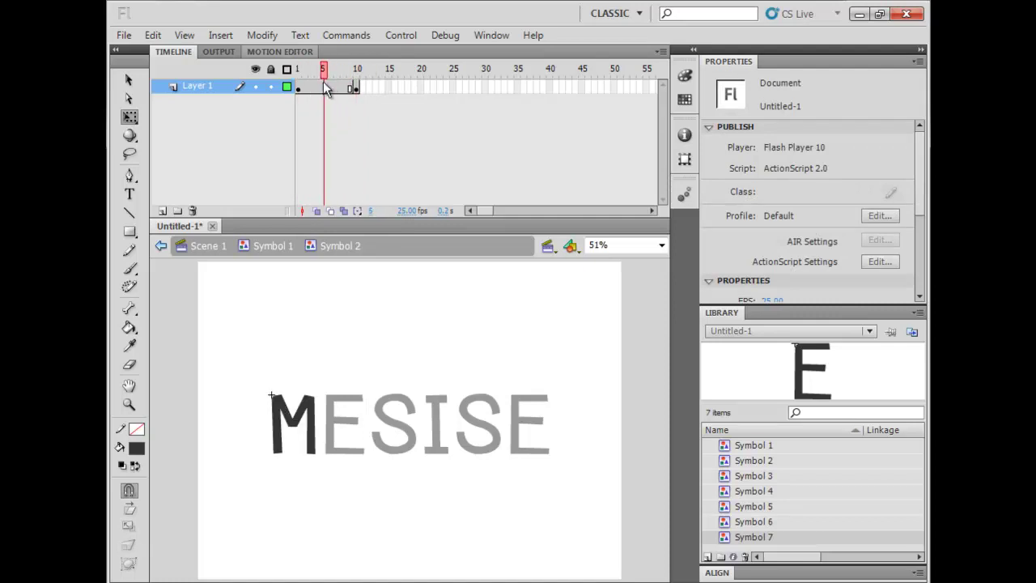
pyautogui.rightClick(325, 88)
pyautogui.click(373, 196)
pyautogui.click(345, 132)
pyautogui.click(323, 89)
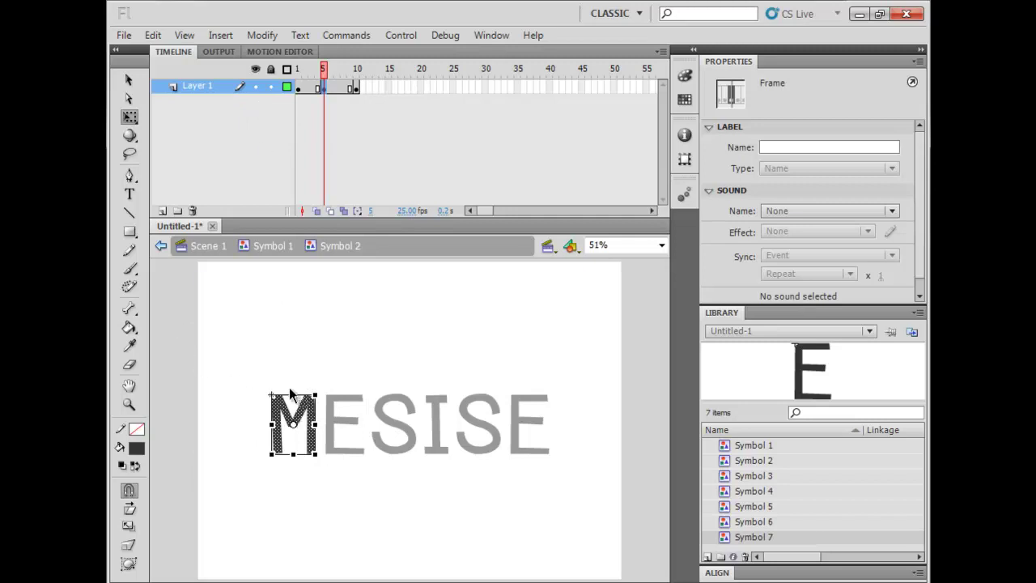
# Change the fill of the letter M at frame 5 to blue
pyautogui.click(139, 446)
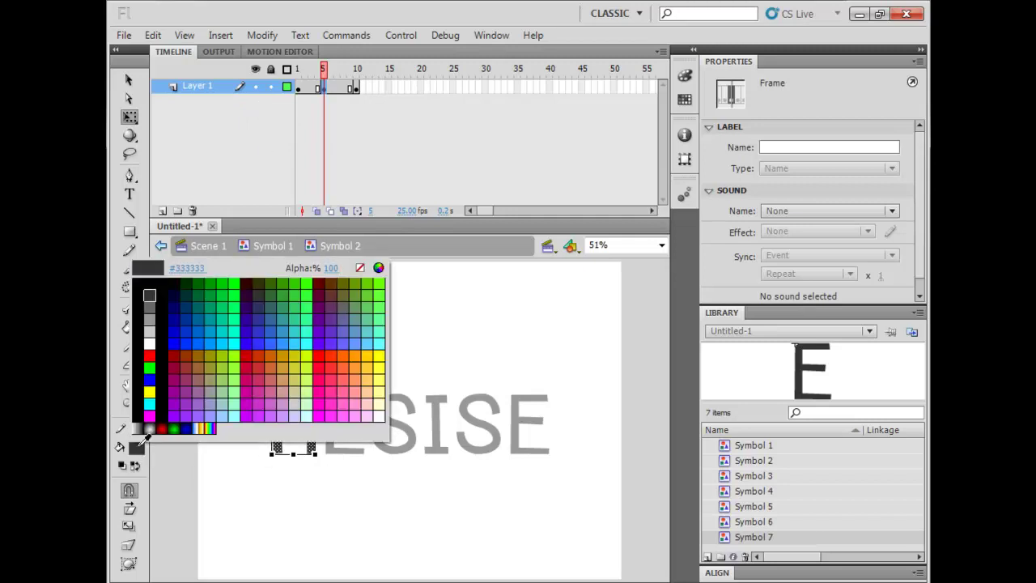
pyautogui.click(219, 326)
pyautogui.click(219, 360)
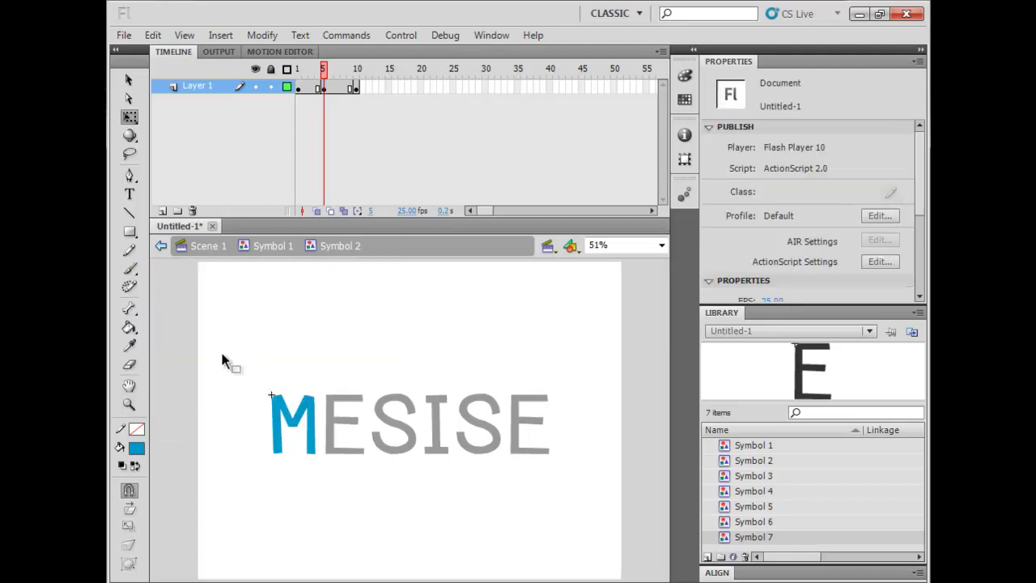
# Play and scrub through the M symbol's frames to check the colour change between its keyframes
pyautogui.moveTo(320, 90)
pyautogui.mouseDown()
pyautogui.moveTo(301, 91)
pyautogui.moveTo(351, 91)
pyautogui.moveTo(308, 92)
pyautogui.mouseUp()
pyautogui.click(337, 88)
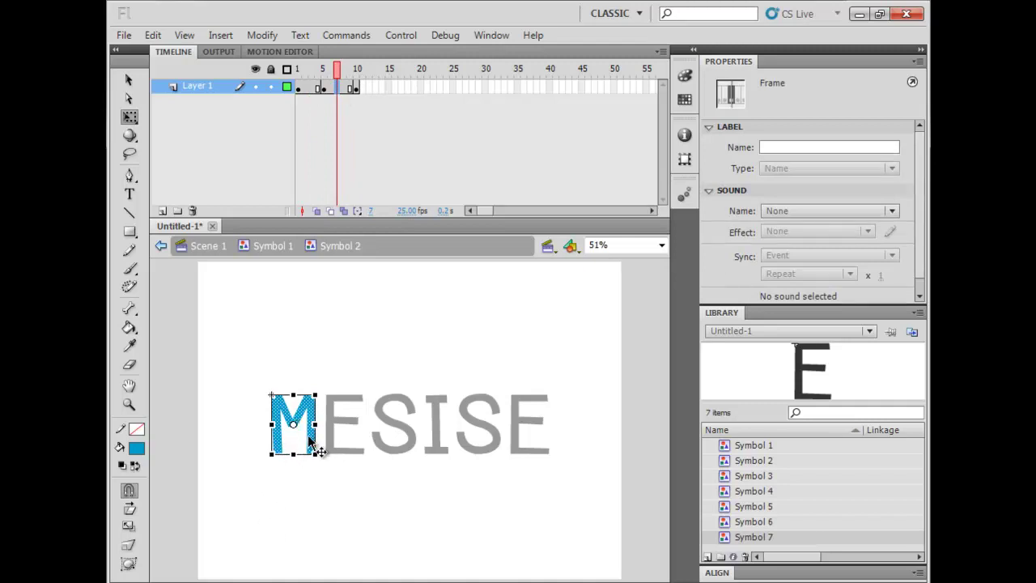
pyautogui.press('Return')
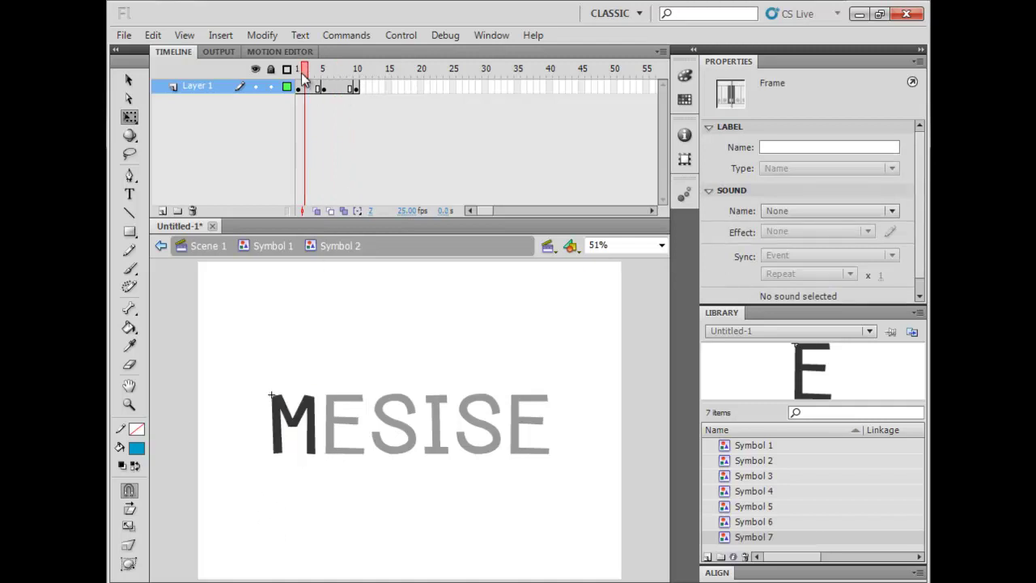
pyautogui.moveTo(306, 86); pyautogui.dragTo(339, 93)
pyautogui.click(339, 104)
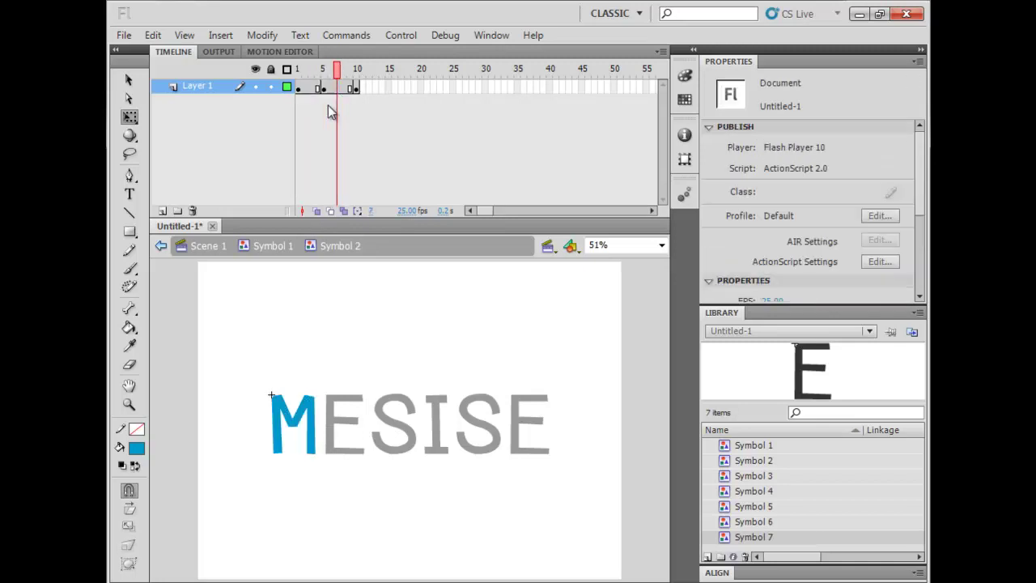
pyautogui.click(335, 88)
pyautogui.click(334, 106)
pyautogui.moveTo(310, 91); pyautogui.dragTo(343, 97)
pyautogui.click(340, 109)
# Create shape tweens on the M between frames 5 and 10 and between frames 1 and 5
pyautogui.rightClick(339, 87)
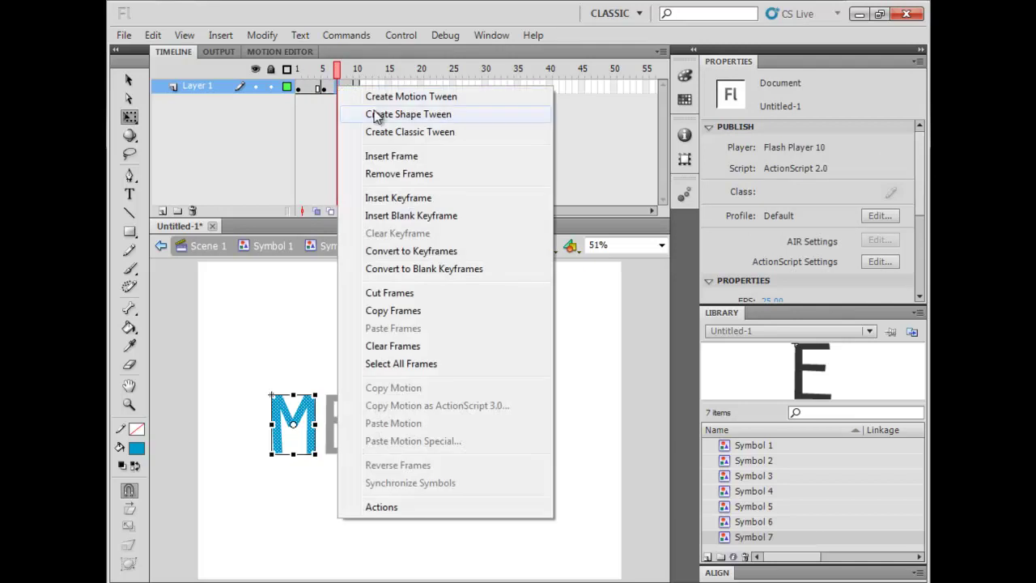
pyautogui.click(375, 114)
pyautogui.rightClick(306, 88)
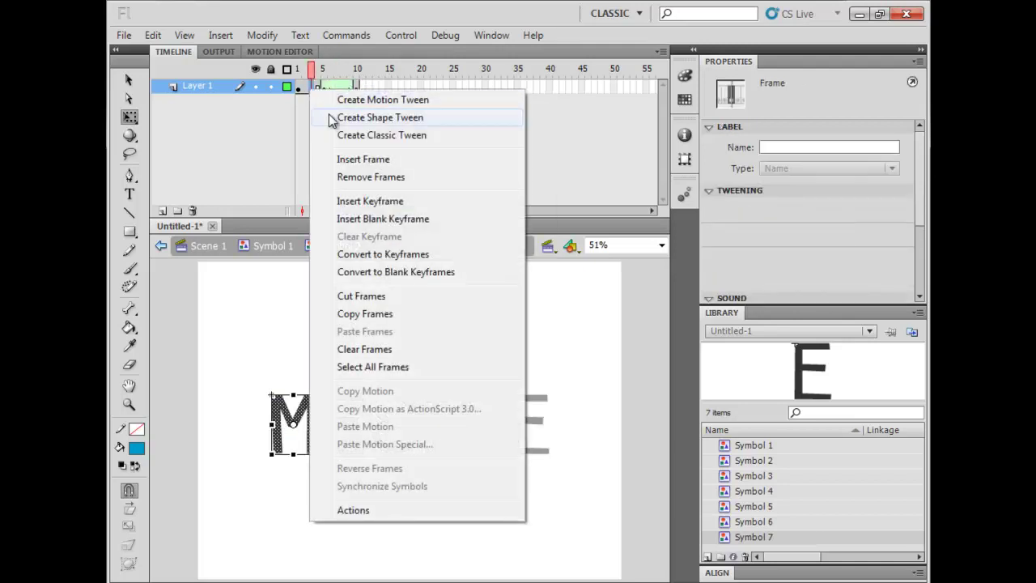
pyautogui.click(305, 115)
# Play the M symbol's colour animation from frame 1 and test the movie, closing the preview again
pyautogui.click(297, 85)
pyautogui.press('Return')
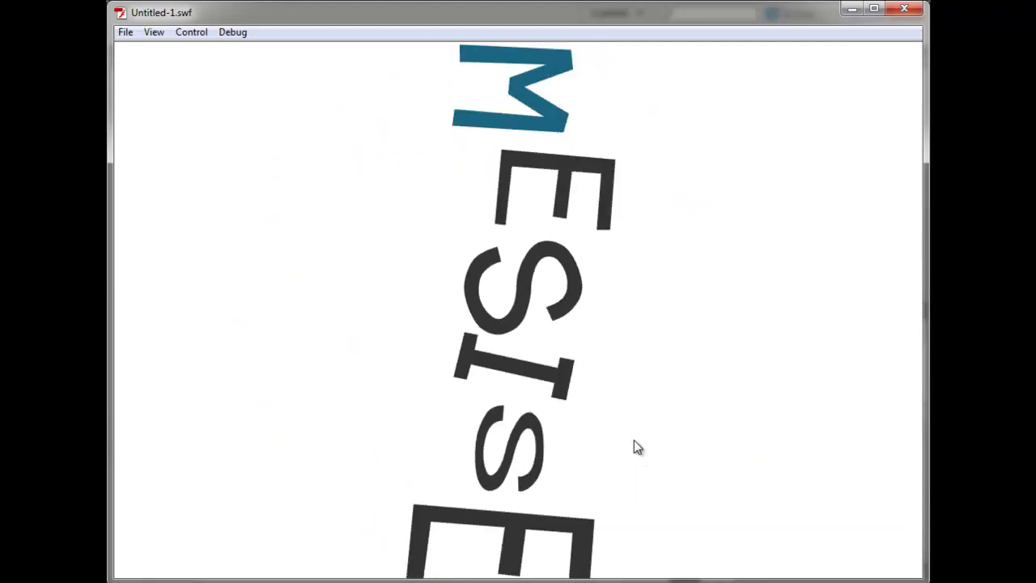
pyautogui.click(904, 9)
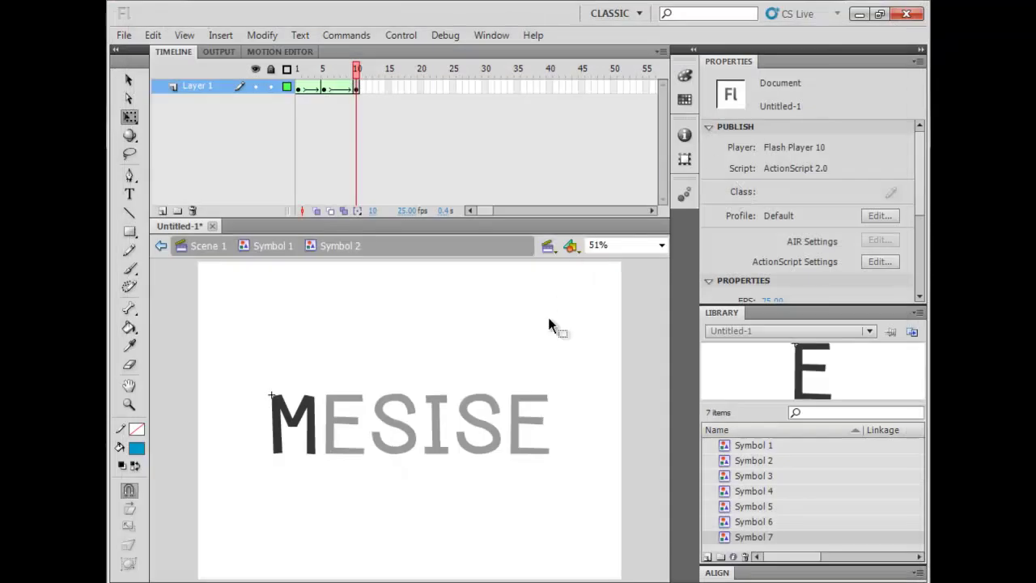
# Replay the M animation, return through Symbol 1 to Scene 1, and play the main timeline
pyautogui.press('Return')
pyautogui.click(296, 173)
pyautogui.click(227, 253)
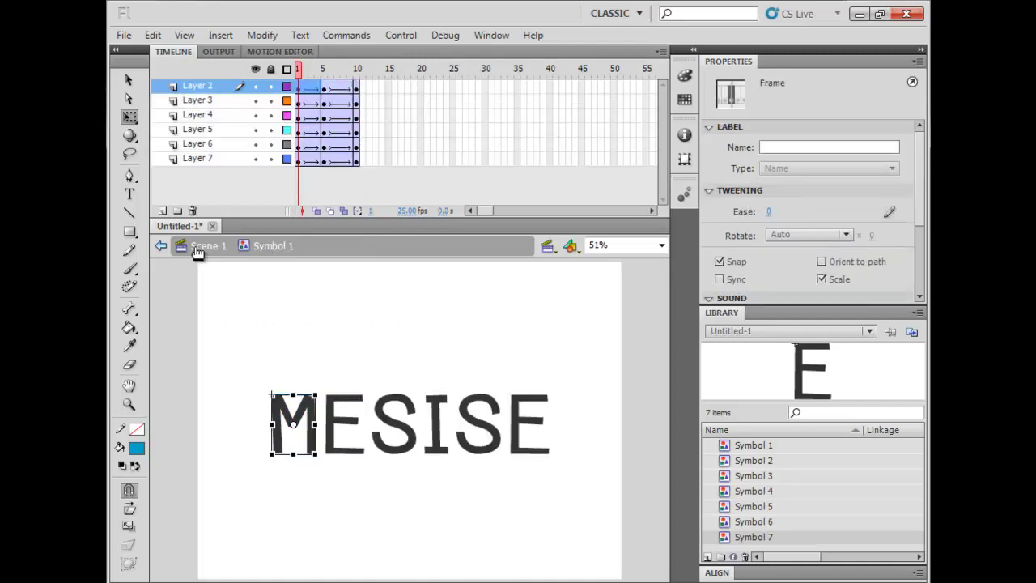
pyautogui.click(196, 253)
pyautogui.moveTo(510, 213); pyautogui.dragTo(446, 216)
pyautogui.press('Return')
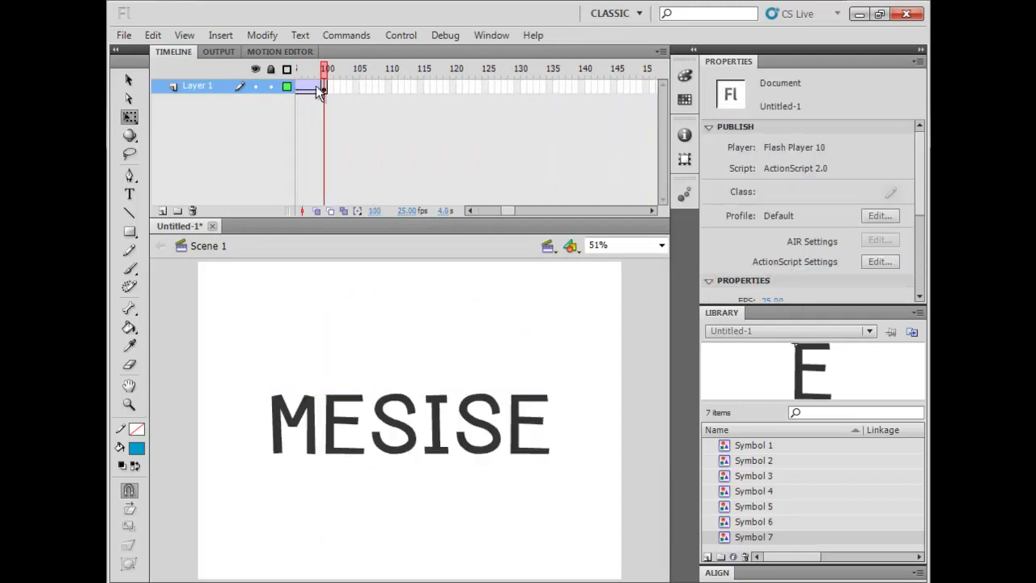
# Set the main MESISE tween's rotation to None and play the animation from frame 1
pyautogui.click(809, 234)
pyautogui.click(802, 253)
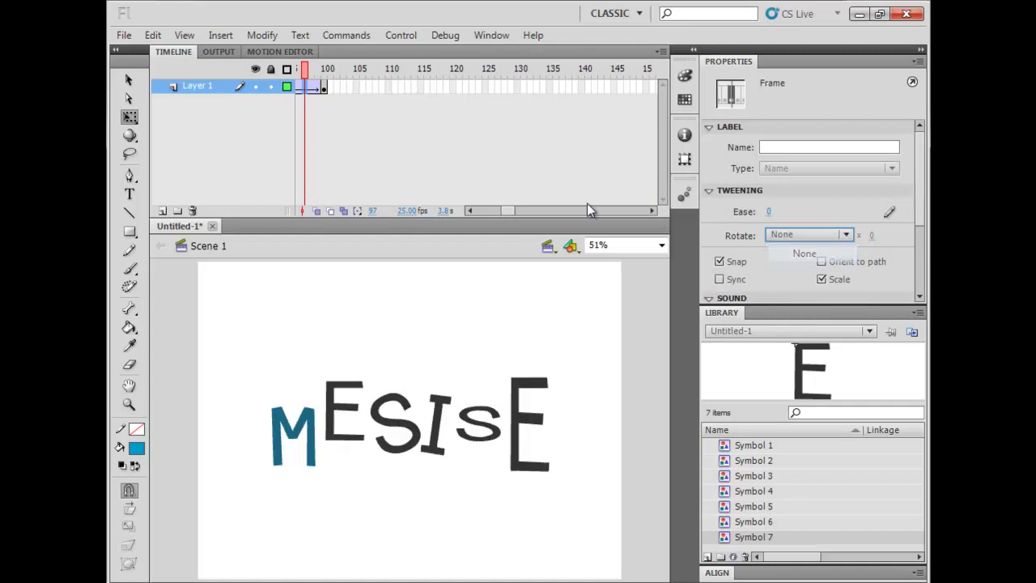
pyautogui.moveTo(510, 212); pyautogui.dragTo(477, 210)
pyautogui.click(299, 87)
pyautogui.press('Return')
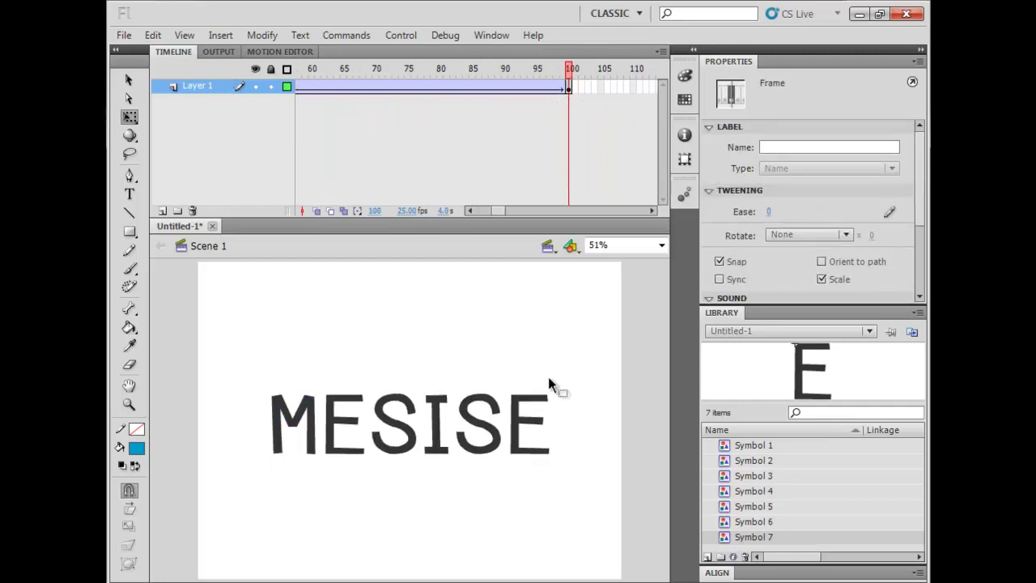
# Scale the MESISE instance at frame 100 down around its centre to about a fifth of its width
pyautogui.hotkey('ctrl', 'a')
pyautogui.moveTo(547, 393); pyautogui.dragTo(437, 393)
pyautogui.moveTo(580, 109); pyautogui.dragTo(117, 109)
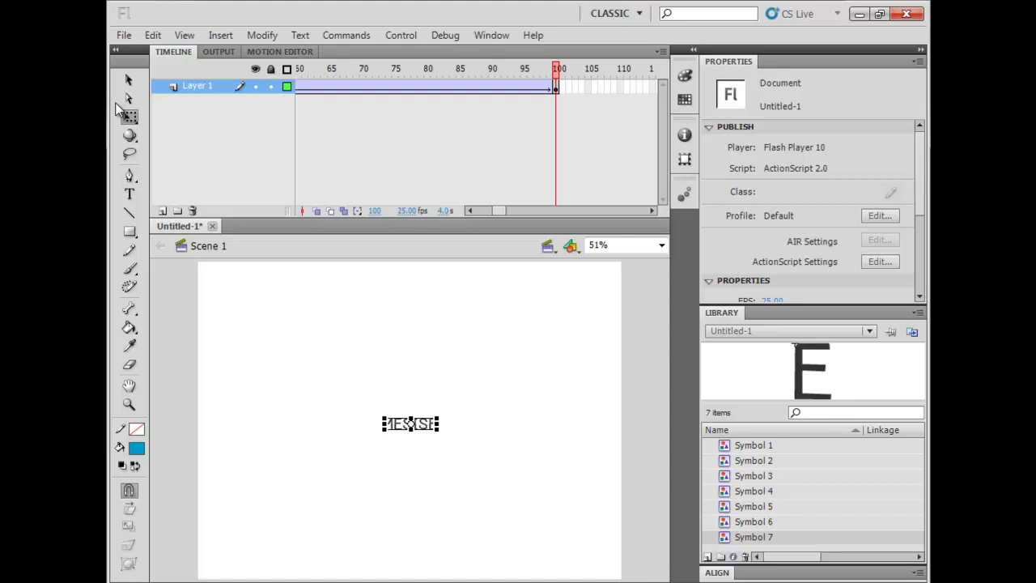
# Create a new ActionScript 2.0 document, shorten the timeline area, and fit the stage in the window
pyautogui.hotkey('ctrl', 'n')
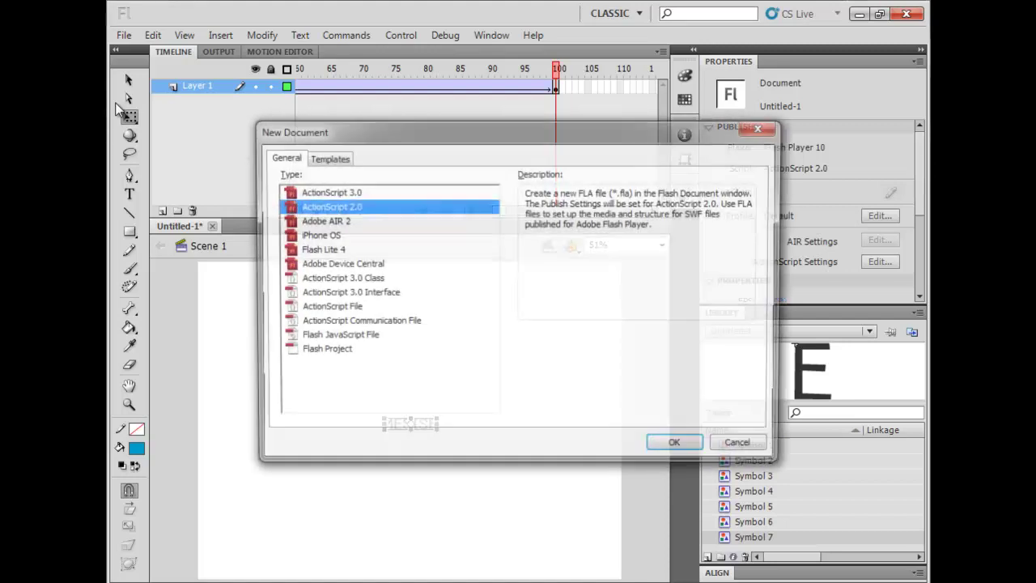
pyautogui.press('Return')
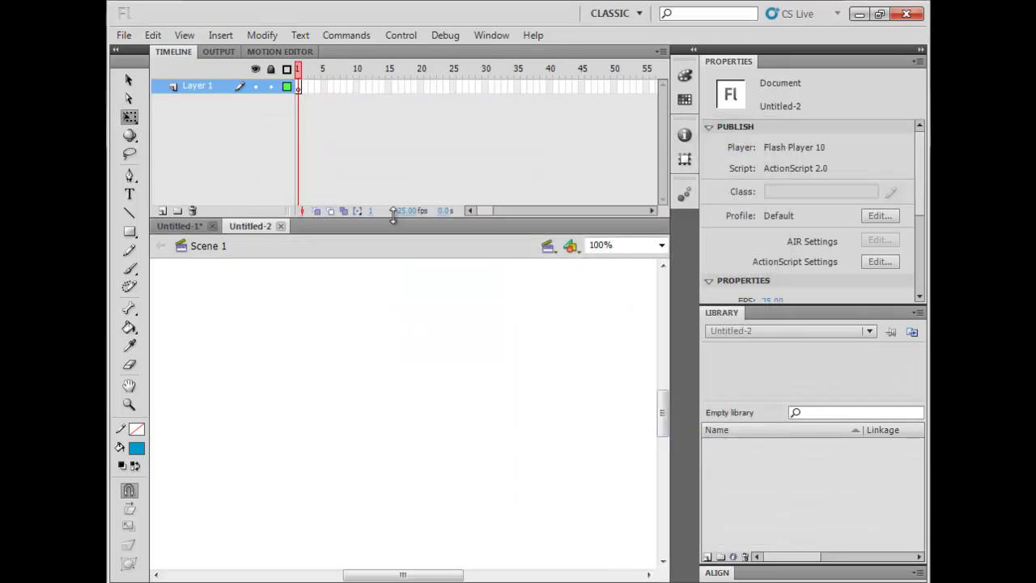
pyautogui.moveTo(389, 217); pyautogui.dragTo(400, 146)
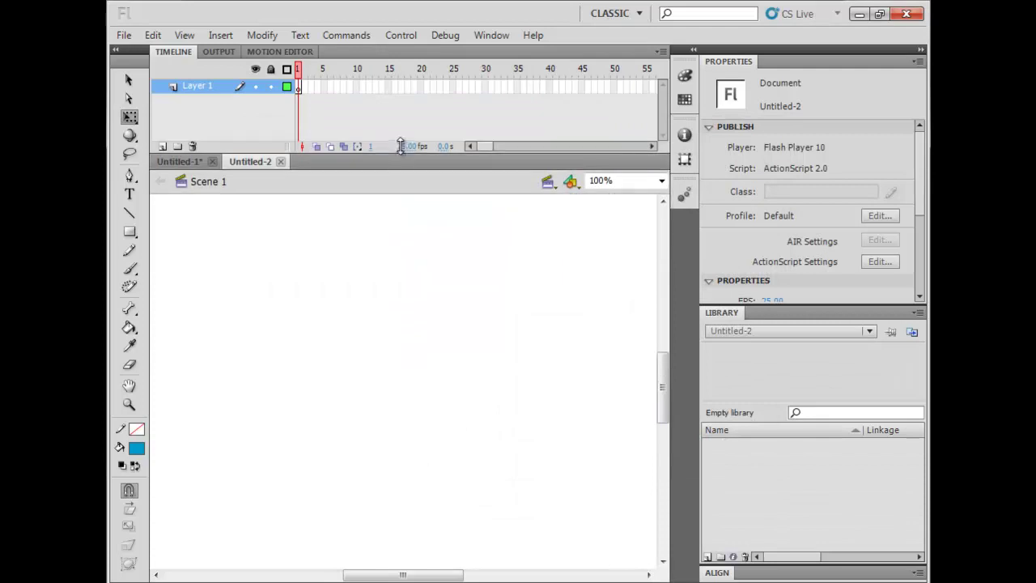
pyautogui.click(662, 182)
pyautogui.click(628, 198)
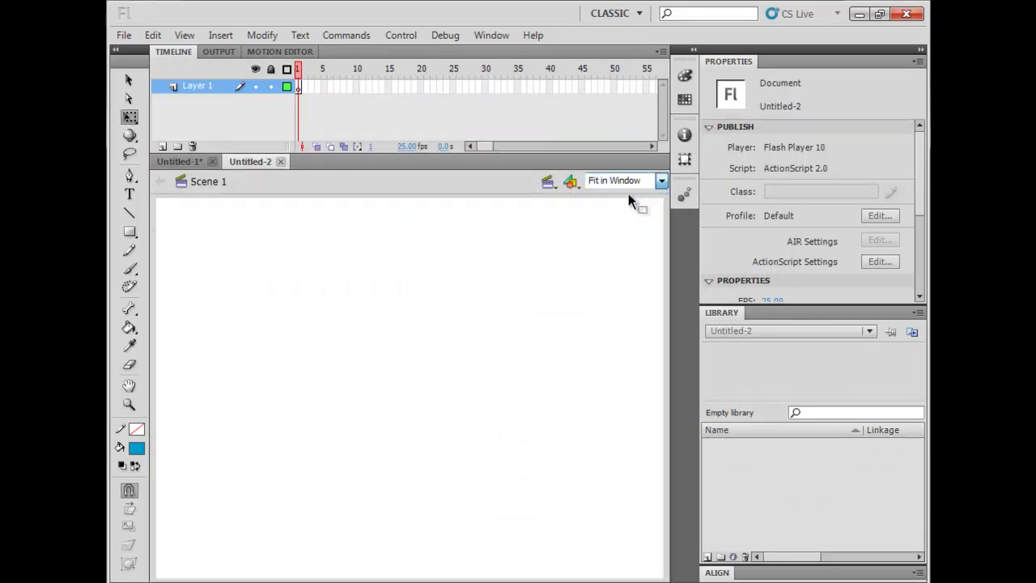
# Draw a blue square of about 309 by 309 pixels without stroke and move it to about X 141, Y 141
pyautogui.click(130, 232)
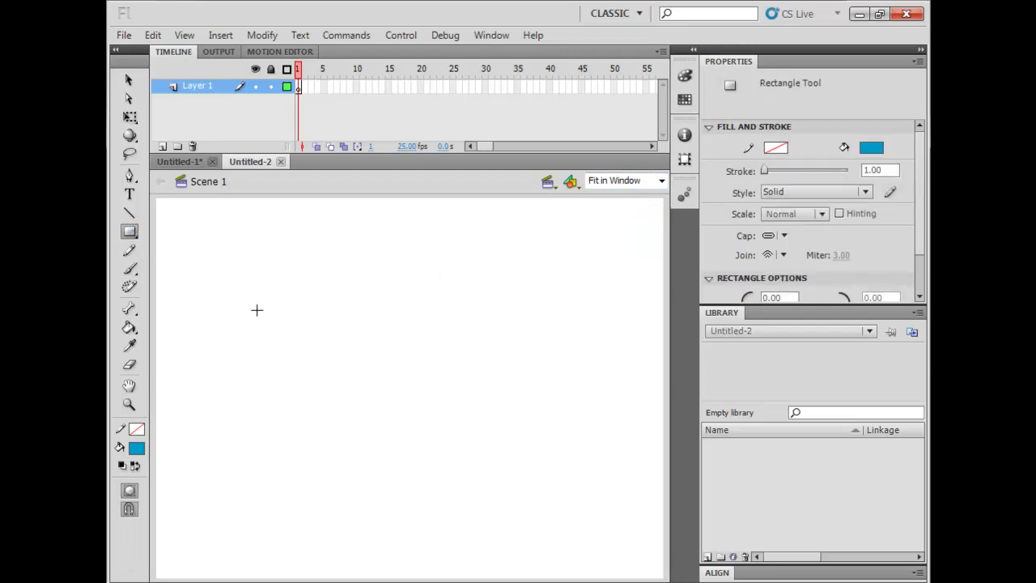
pyautogui.moveTo(268, 223)
pyautogui.mouseDown()
pyautogui.moveTo(358, 460)
pyautogui.moveTo(354, 365)
pyautogui.moveTo(367, 377)
pyautogui.mouseUp()
pyautogui.press('v')
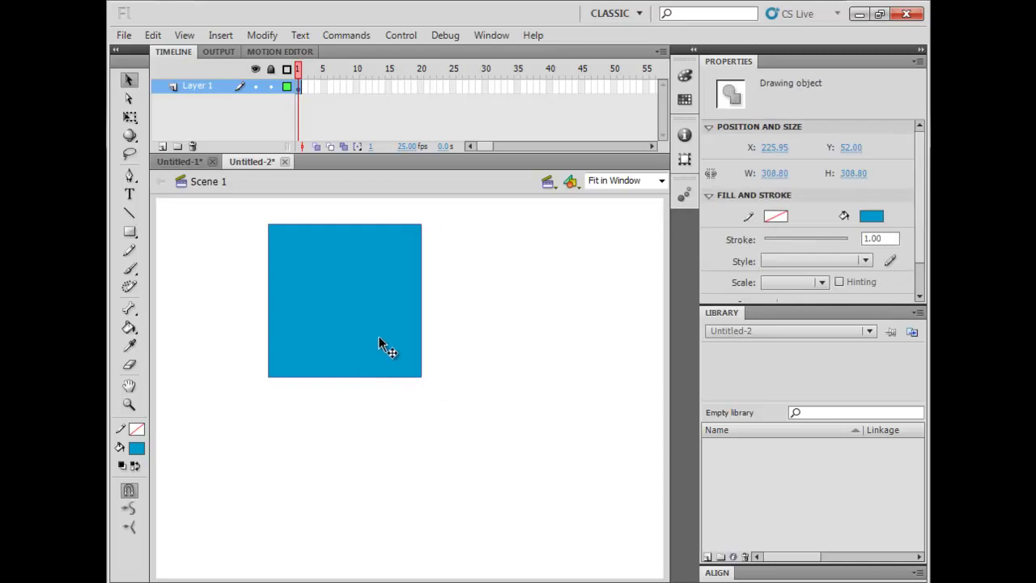
pyautogui.doubleClick(379, 336)
pyautogui.doubleClick(462, 330)
pyautogui.moveTo(361, 323); pyautogui.dragTo(320, 368)
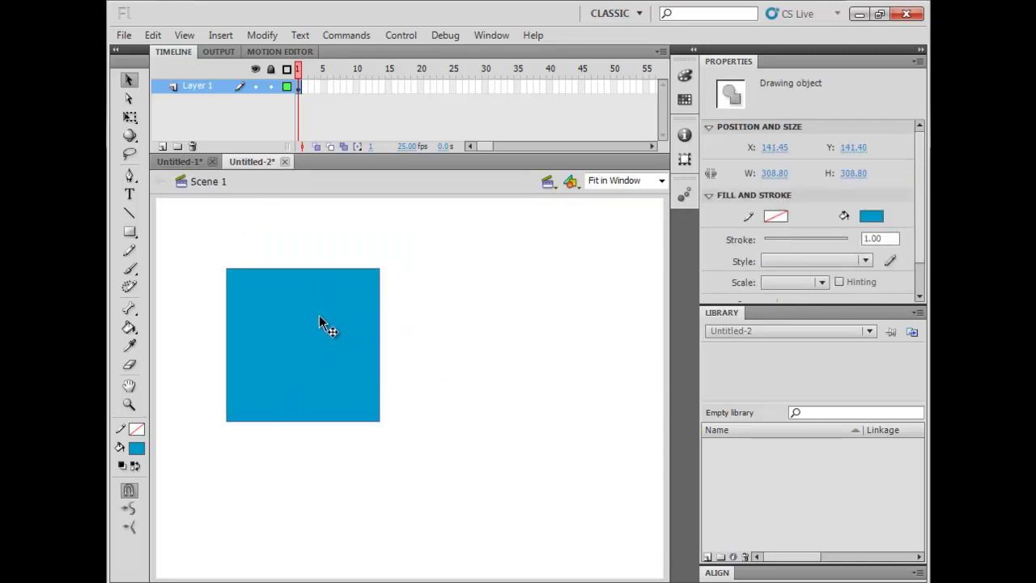
# Delete the blue square and brush the handwritten word Mesise in blue across the stage
pyautogui.moveTo(319, 318); pyautogui.dragTo(338, 320)
pyautogui.press('Delete')
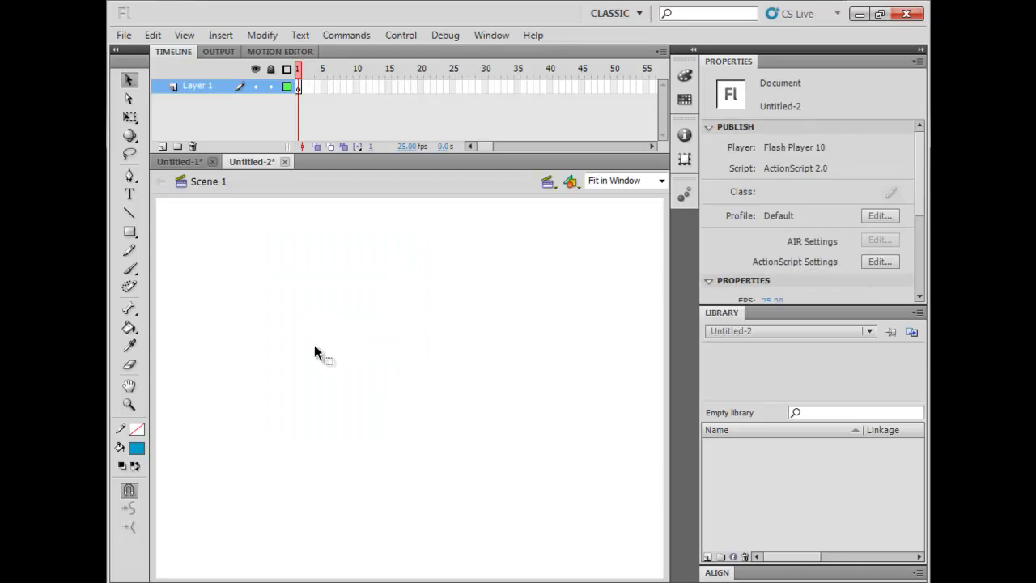
pyautogui.click(130, 269)
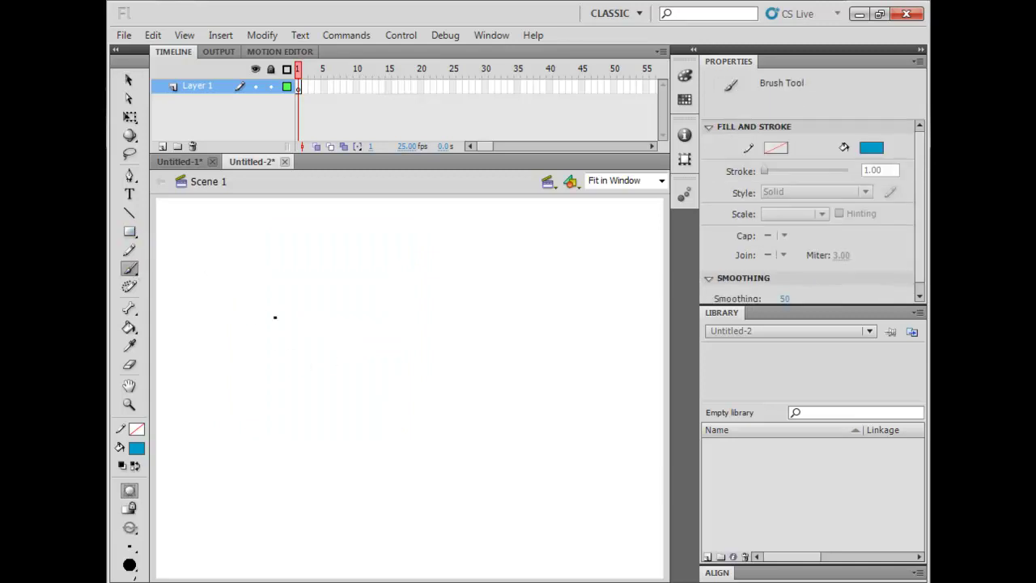
pyautogui.moveTo(197, 317)
pyautogui.mouseDown()
pyautogui.moveTo(247, 373)
pyautogui.moveTo(274, 335)
pyautogui.moveTo(293, 366)
pyautogui.mouseUp()
pyautogui.moveTo(392, 330)
pyautogui.mouseDown()
pyautogui.moveTo(393, 367)
pyautogui.moveTo(399, 336)
pyautogui.moveTo(402, 352)
pyautogui.moveTo(418, 323)
pyautogui.moveTo(419, 365)
pyautogui.mouseUp()
# Group the sise letters together, and group the M and e letters as a second group
pyautogui.press('v')
pyautogui.moveTo(489, 280); pyautogui.dragTo(323, 414)
pyautogui.hotkey('ctrl', 'g')
pyautogui.moveTo(322, 250); pyautogui.dragTo(173, 416)
pyautogui.hotkey('ctrl', 'g')
# Convert the Me group to a graphic symbol
pyautogui.moveTo(275, 361); pyautogui.dragTo(327, 354)
pyautogui.press('F8')
pyautogui.click(440, 127)
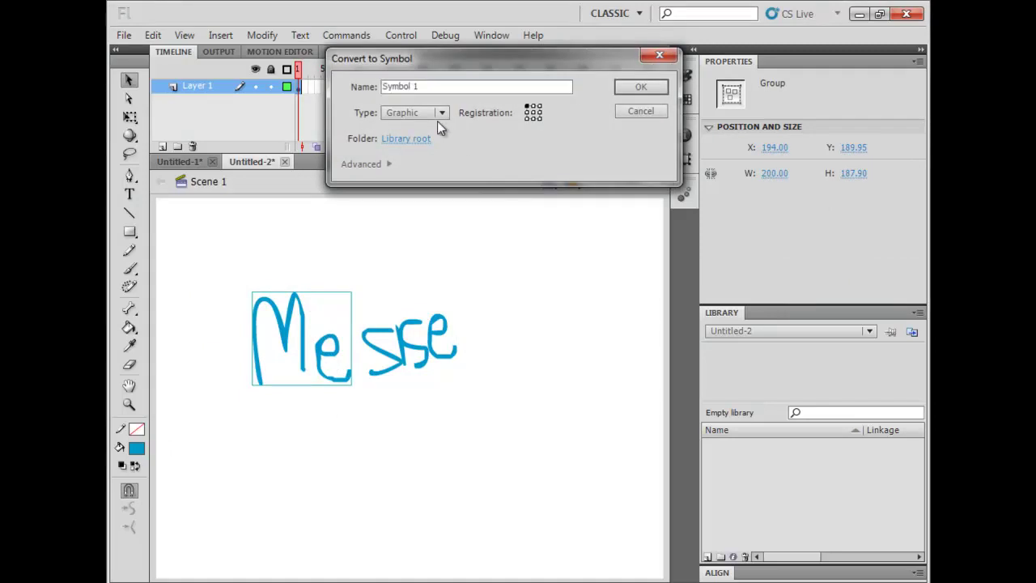
pyautogui.press('Return')
# Convert the sise group to a movie clip symbol
pyautogui.click(420, 348)
pyautogui.press('F8')
pyautogui.click(442, 113)
pyautogui.click(433, 133)
pyautogui.press('Return')
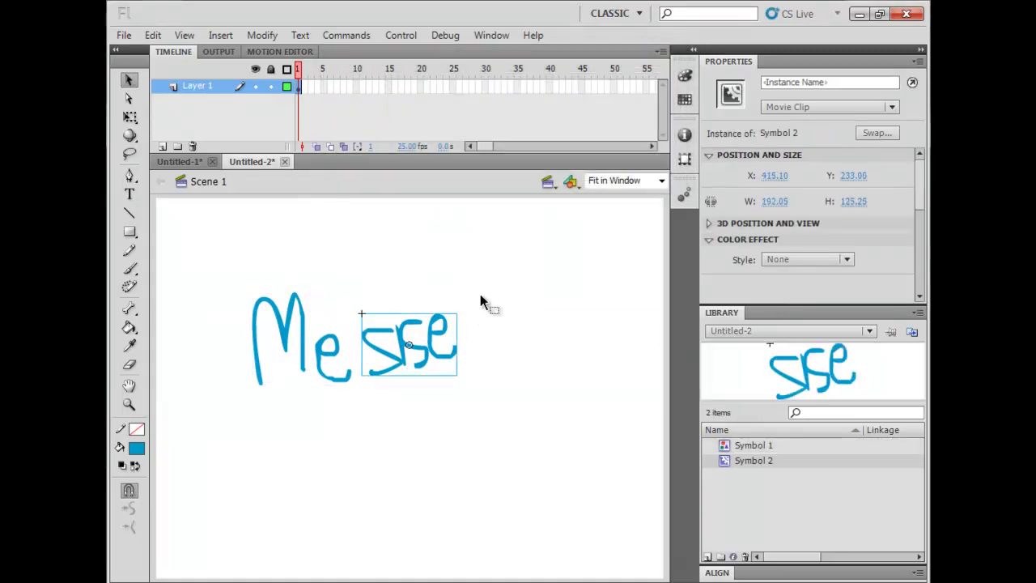
# Distribute the Me and sise instances to separate layers and delete the empty Layer 1
pyautogui.keyDown('shift'); pyautogui.click(336, 359); pyautogui.keyUp('shift')
pyautogui.rightClick(326, 350)
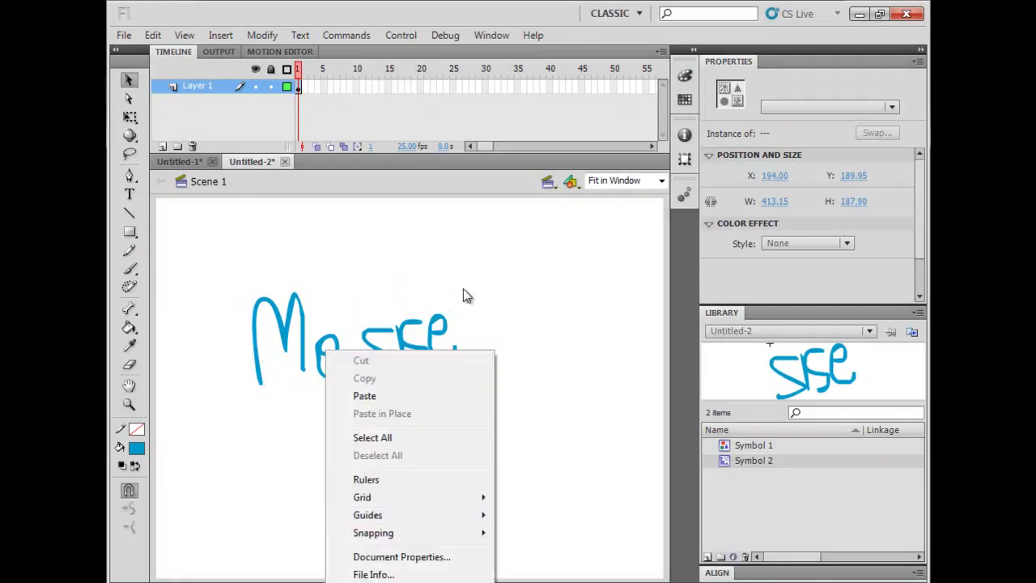
pyautogui.click(330, 344)
pyautogui.rightClick(323, 348)
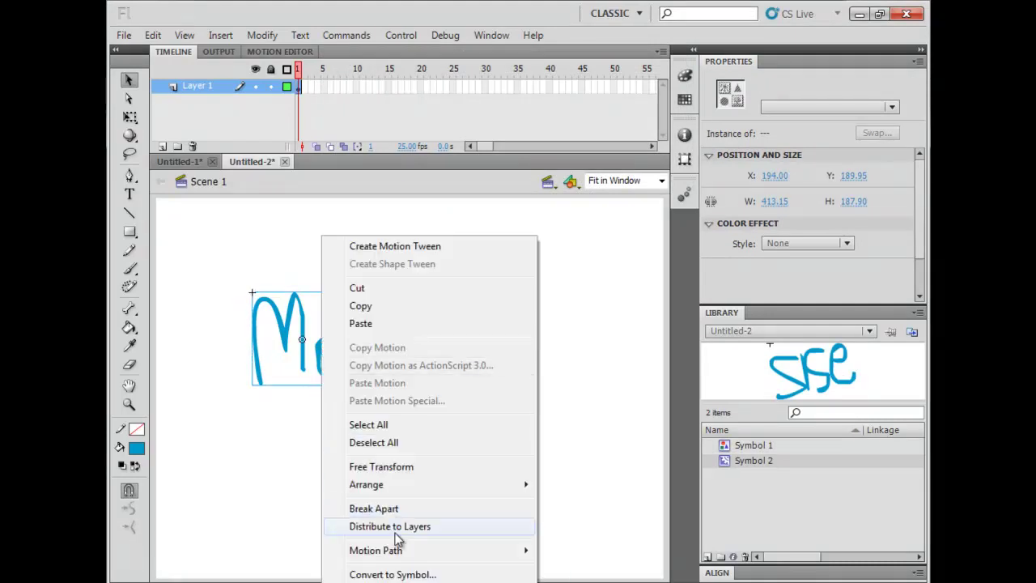
pyautogui.click(396, 526)
pyautogui.click(250, 87)
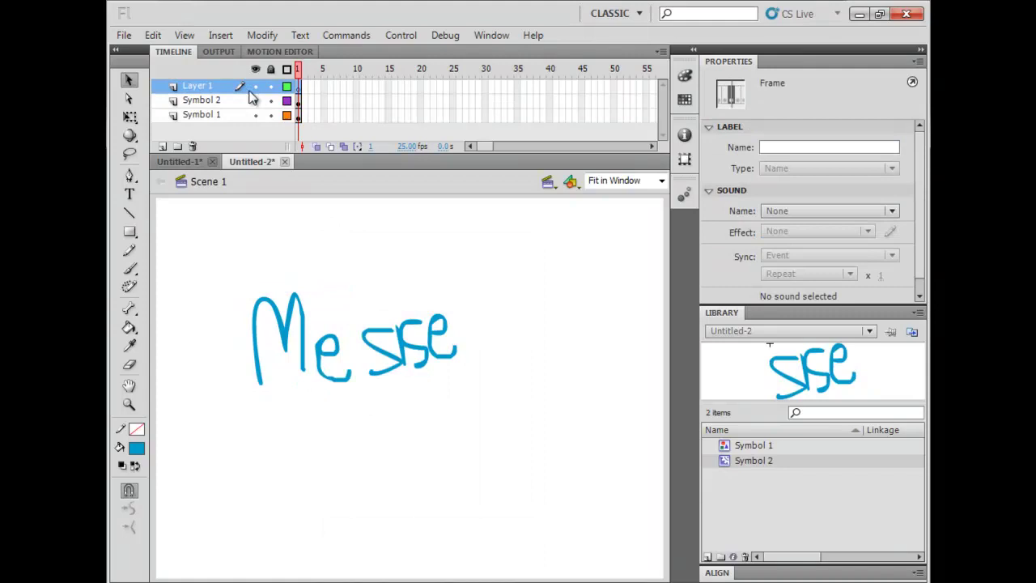
pyautogui.click(193, 146)
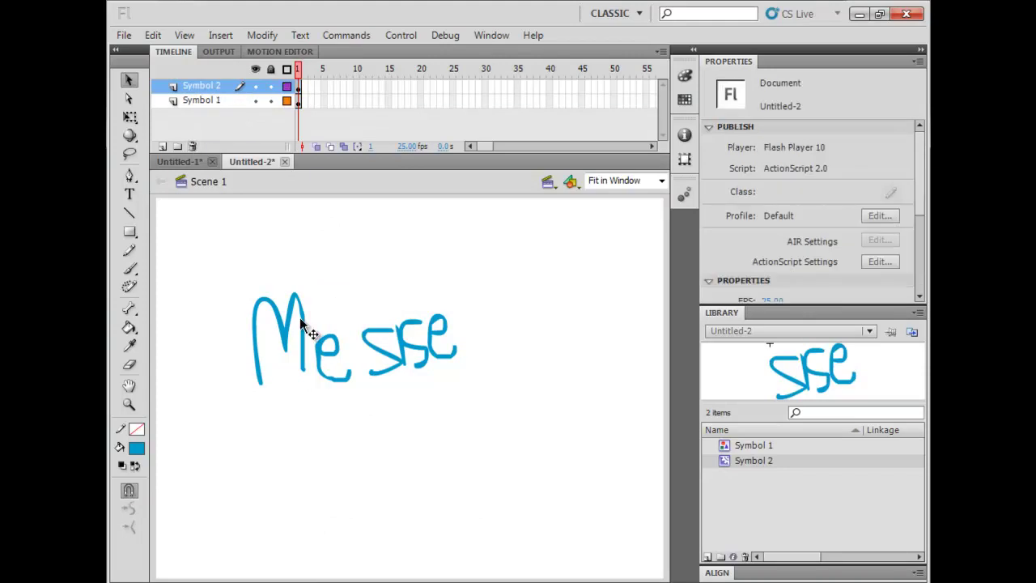
# Insert keyframes at frame 40 on both symbol layers and create classic tweens between the keyframes
pyautogui.press('F6')
pyautogui.moveTo(549, 99); pyautogui.dragTo(515, 101)
pyautogui.rightClick(522, 103)
pyautogui.click(586, 156)
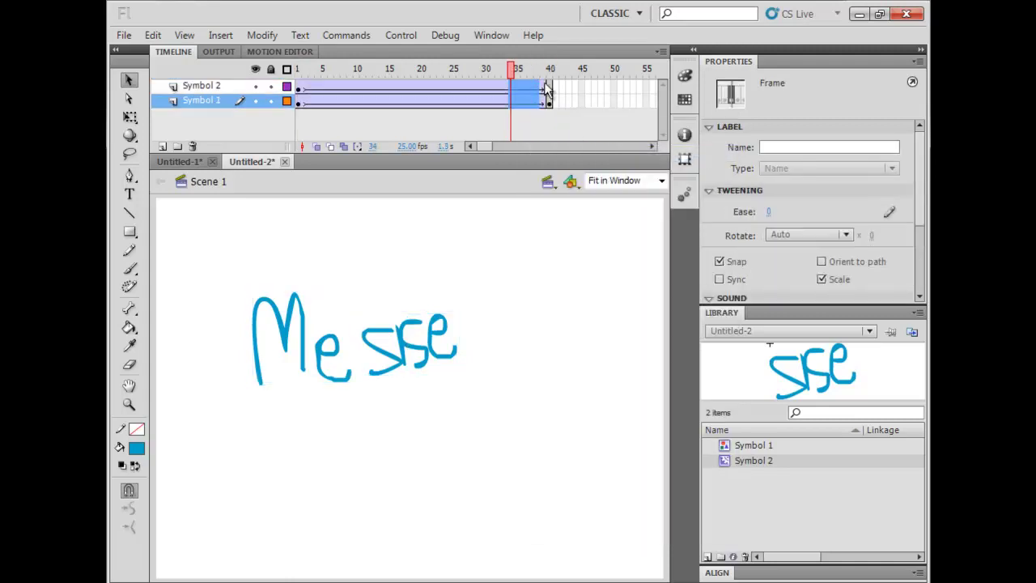
# Move both instances at frame 40 horizontally to the right, with Me at about X 573, and play the animation
pyautogui.click(549, 99)
pyautogui.click(428, 325)
pyautogui.hotkey('ctrl', 'a')
pyautogui.moveTo(317, 341); pyautogui.dragTo(505, 342)
pyautogui.click(553, 277)
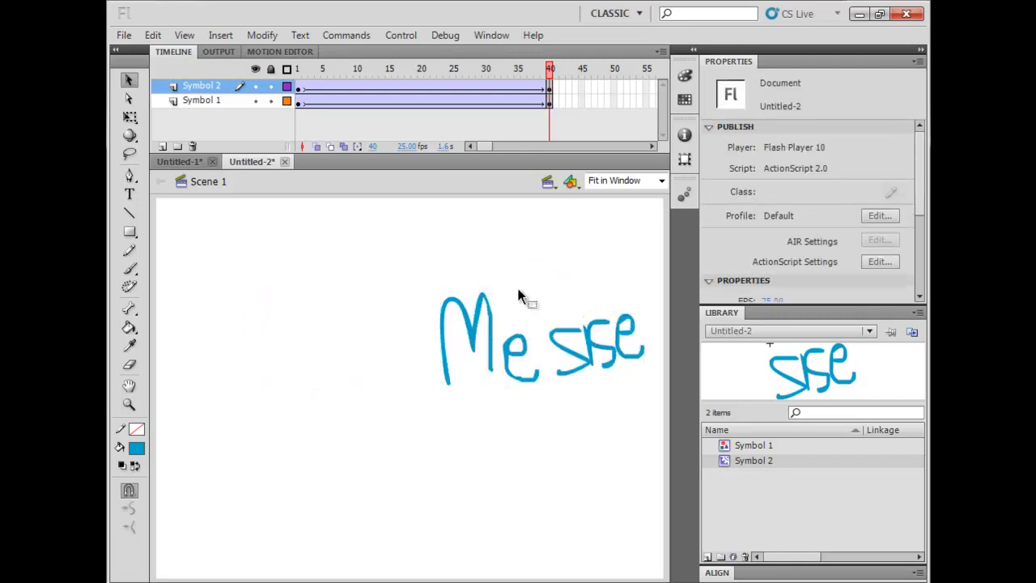
pyautogui.press('Return')
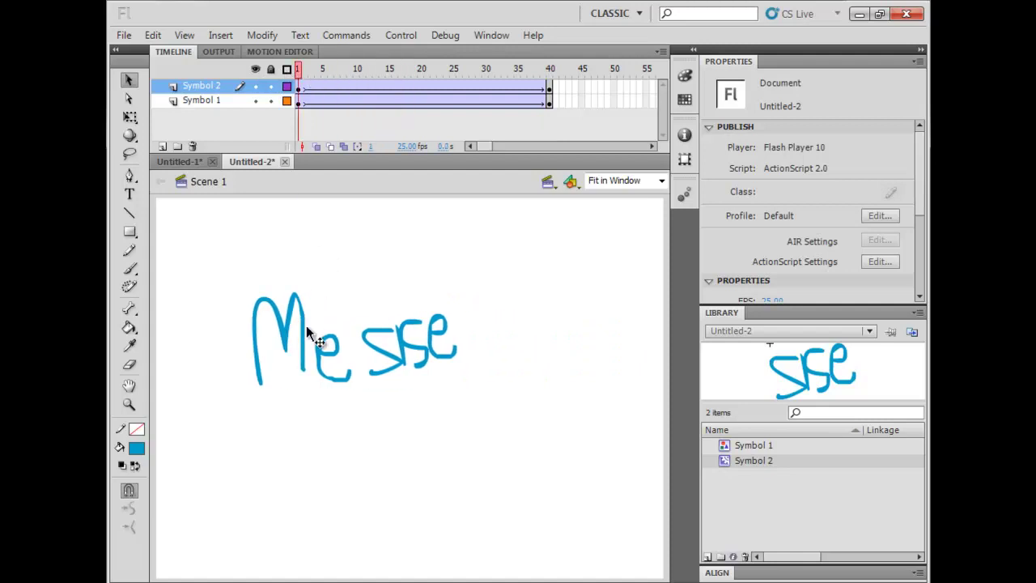
# Open the Me symbol for editing and convert its group to a nested graphic symbol
pyautogui.click(307, 337)
pyautogui.doubleClick(306, 320)
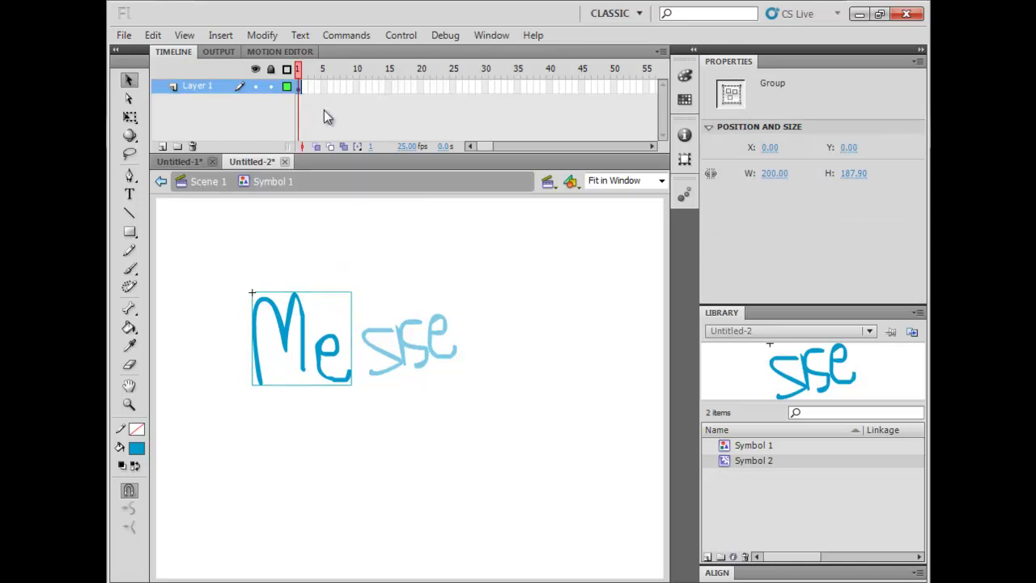
pyautogui.press('F8')
pyautogui.click(441, 113)
pyautogui.click(438, 167)
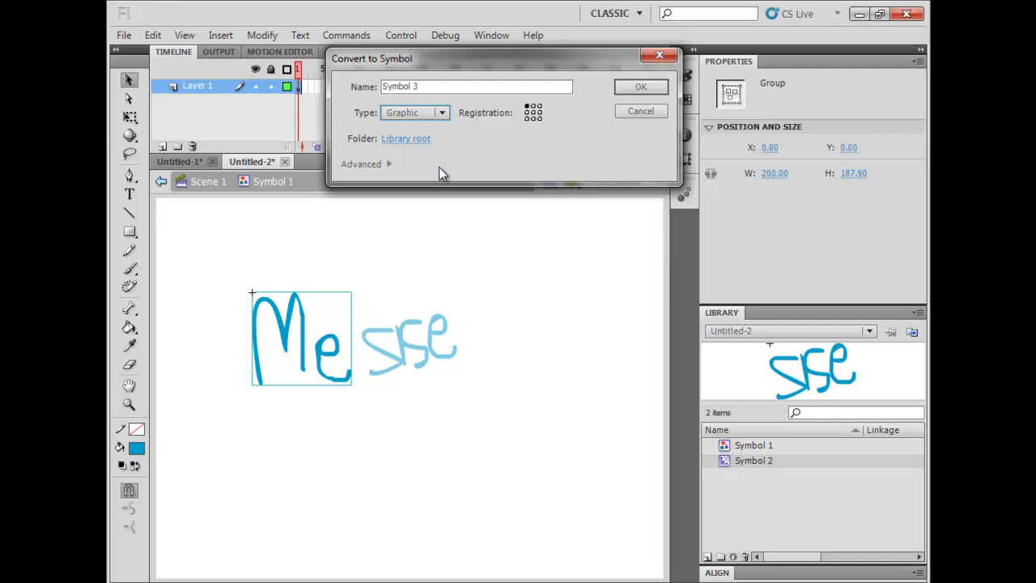
pyautogui.click(653, 91)
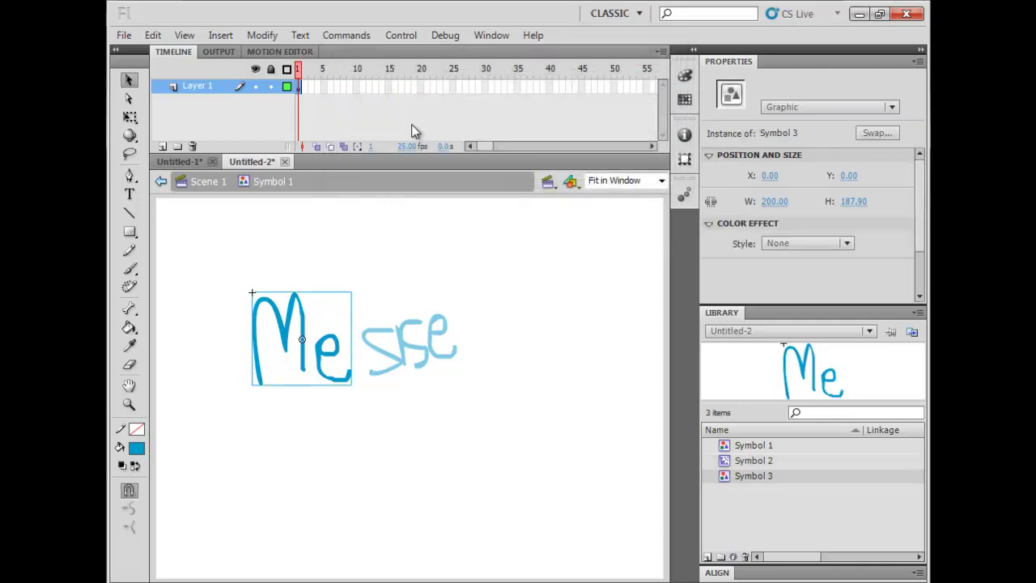
# Insert keyframes at frames 10 and 5 inside the Me symbol and create classic tweens between them
pyautogui.click(358, 86)
pyautogui.press('F6')
pyautogui.click(324, 88)
pyautogui.press('F6')
pyautogui.click(333, 88)
pyautogui.rightClick(335, 89)
pyautogui.click(368, 137)
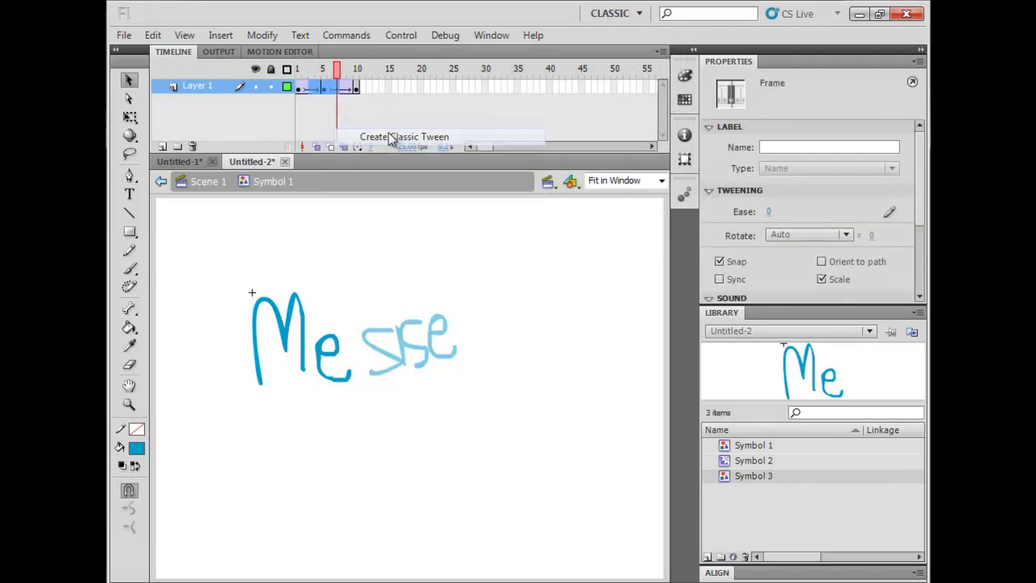
# Rotate the nested Me instance slightly clockwise at frame 5 and play the symbol's timeline
pyautogui.click(323, 89)
pyautogui.press('q')
pyautogui.moveTo(359, 285); pyautogui.dragTo(378, 323)
pyautogui.press('Return')
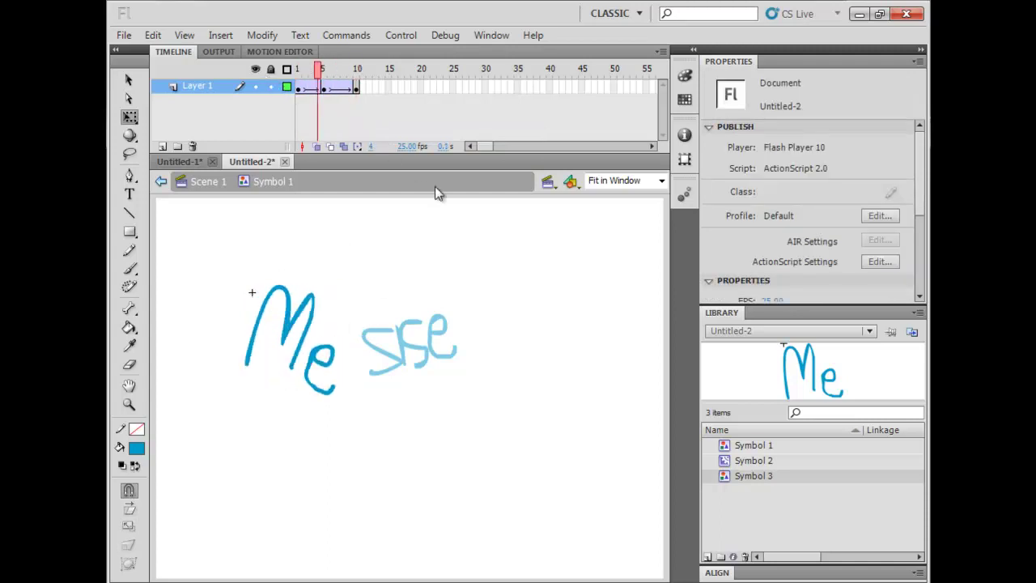
# Return to Scene 1, open the sise movie clip for editing, and convert its group to a nested movie clip
pyautogui.click(208, 181)
pyautogui.click(395, 260)
pyautogui.click(403, 346)
pyautogui.doubleClick(403, 346)
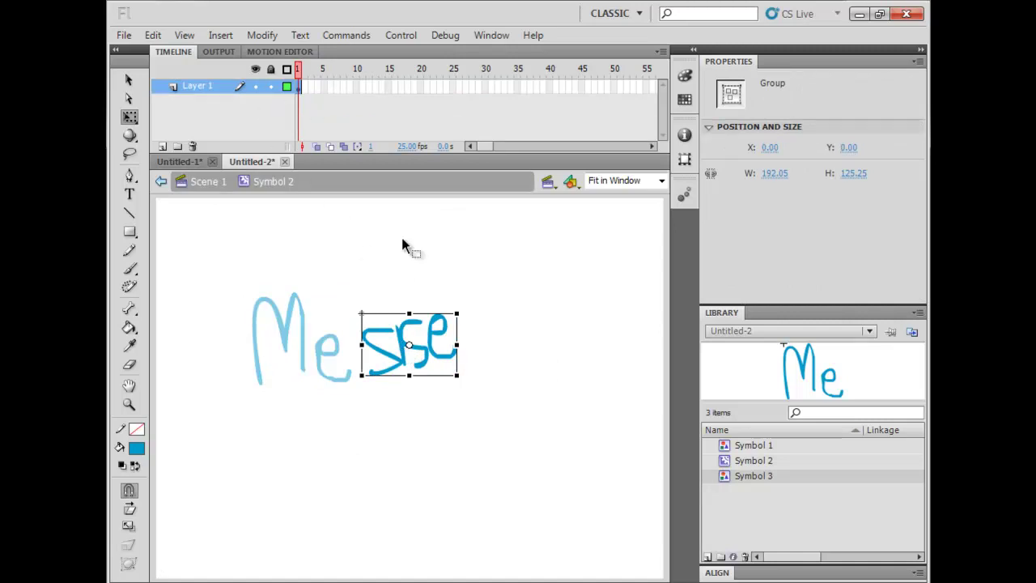
pyautogui.press('F8')
pyautogui.click(440, 115)
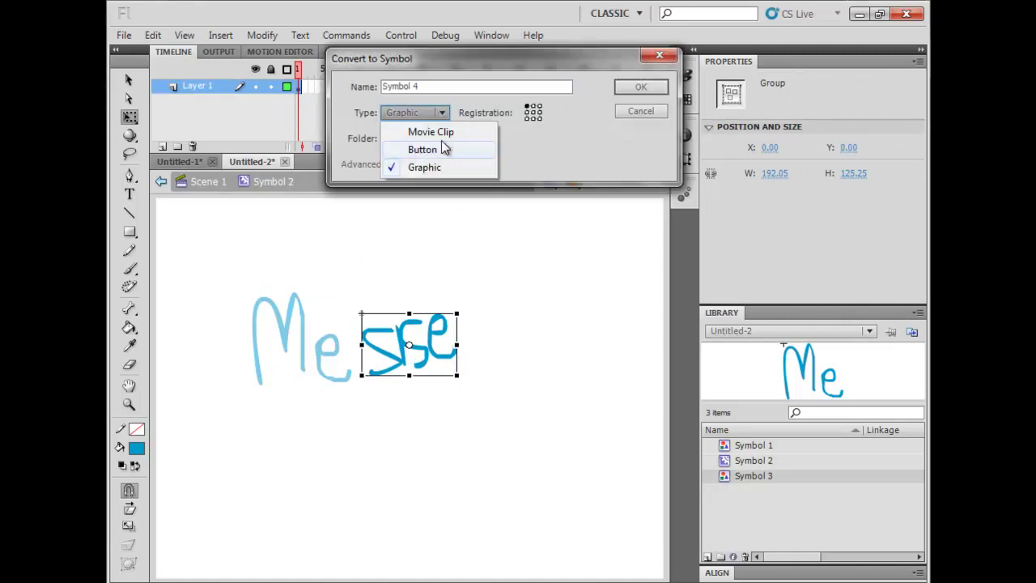
pyautogui.click(441, 134)
pyautogui.press('Return')
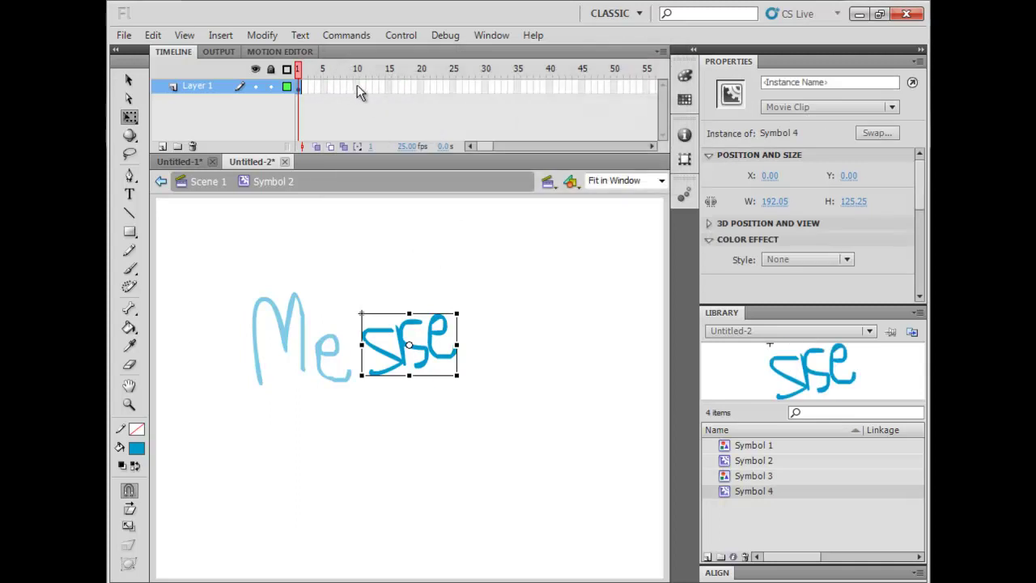
# Insert keyframes at frames 5 and 10 inside the sise clip and create classic tweens between them
pyautogui.click(321, 86)
pyautogui.rightClick(337, 86)
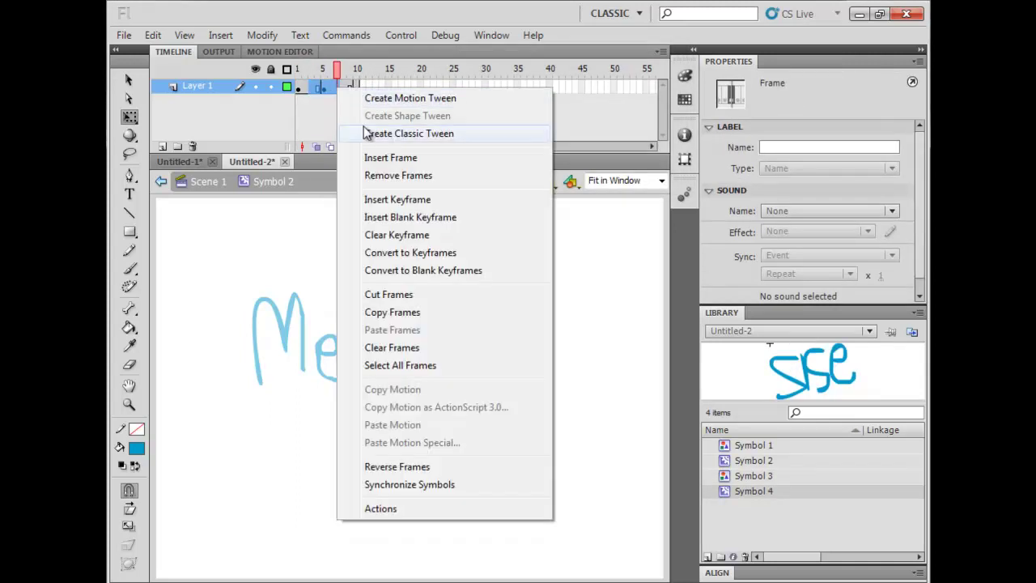
pyautogui.click(409, 134)
# Rotate the nested sise instance slightly counterclockwise at frame 5 and return to Scene 1
pyautogui.click(326, 88)
pyautogui.moveTo(462, 301); pyautogui.dragTo(521, 300)
pyautogui.click(219, 209)
pyautogui.click(203, 182)
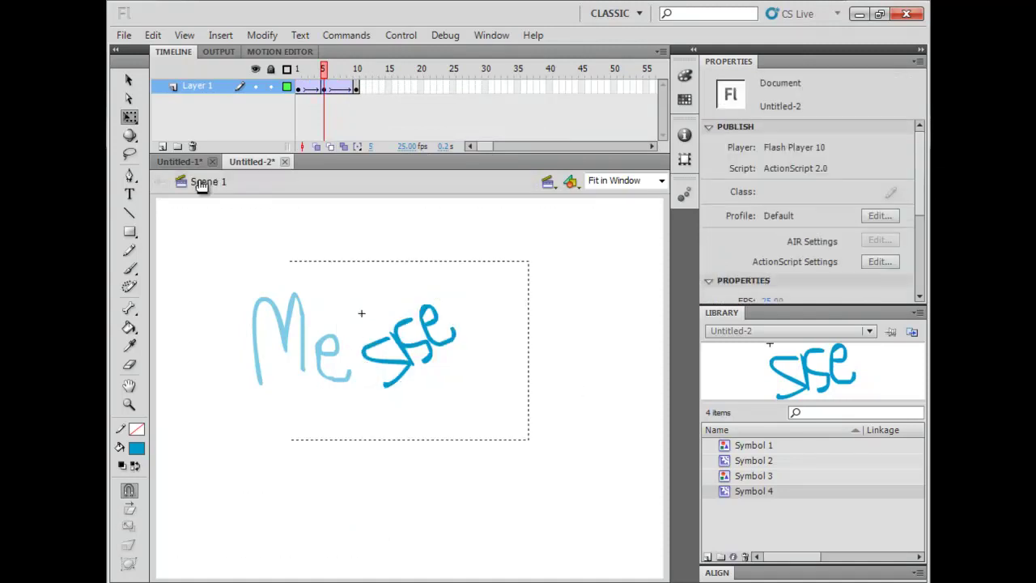
# Play and scrub the main timeline, test the movie in the player to compare both symbols, and close the test
pyautogui.press('Return')
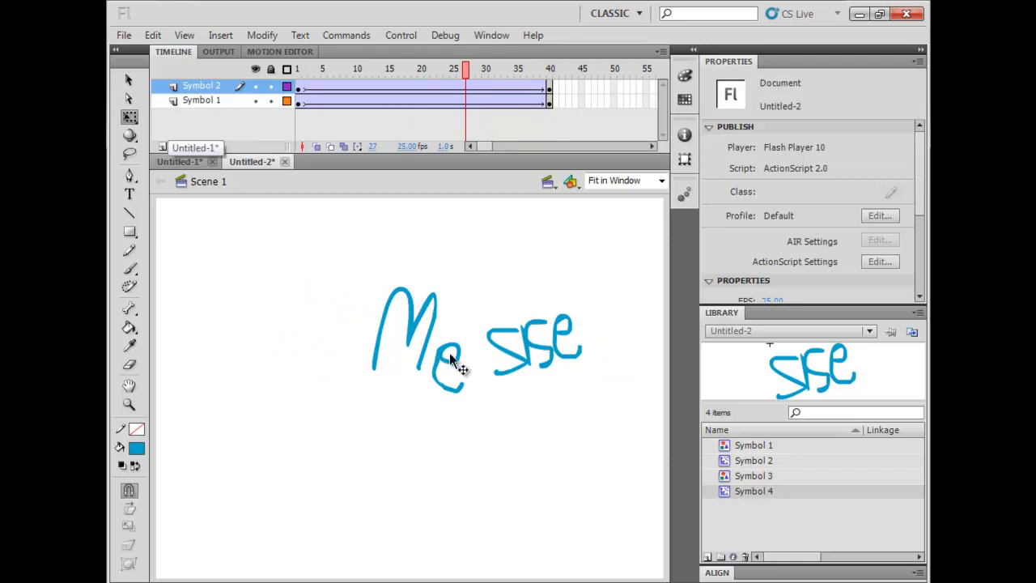
pyautogui.moveTo(427, 82)
pyautogui.mouseDown()
pyautogui.moveTo(346, 82)
pyautogui.moveTo(602, 121)
pyautogui.moveTo(302, 129)
pyautogui.moveTo(488, 158)
pyautogui.moveTo(480, 167)
pyautogui.moveTo(428, 167)
pyautogui.moveTo(454, 158)
pyautogui.moveTo(368, 145)
pyautogui.moveTo(189, 148)
pyautogui.mouseUp()
pyautogui.moveTo(307, 77)
pyautogui.mouseDown()
pyautogui.moveTo(358, 73)
pyautogui.moveTo(298, 85)
pyautogui.moveTo(357, 99)
pyautogui.mouseUp()
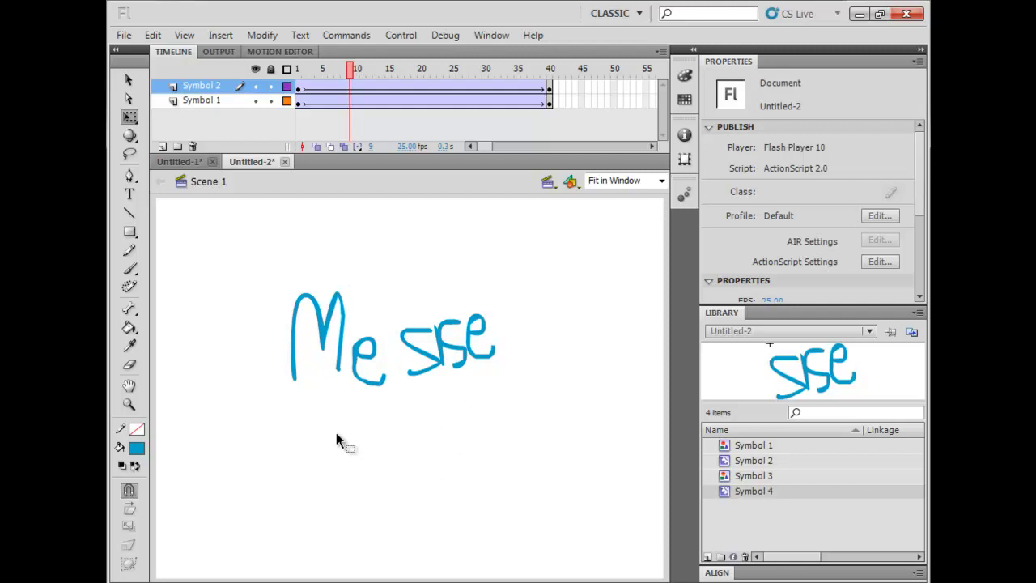
pyautogui.moveTo(337, 85); pyautogui.dragTo(234, 73)
pyautogui.press('Return')
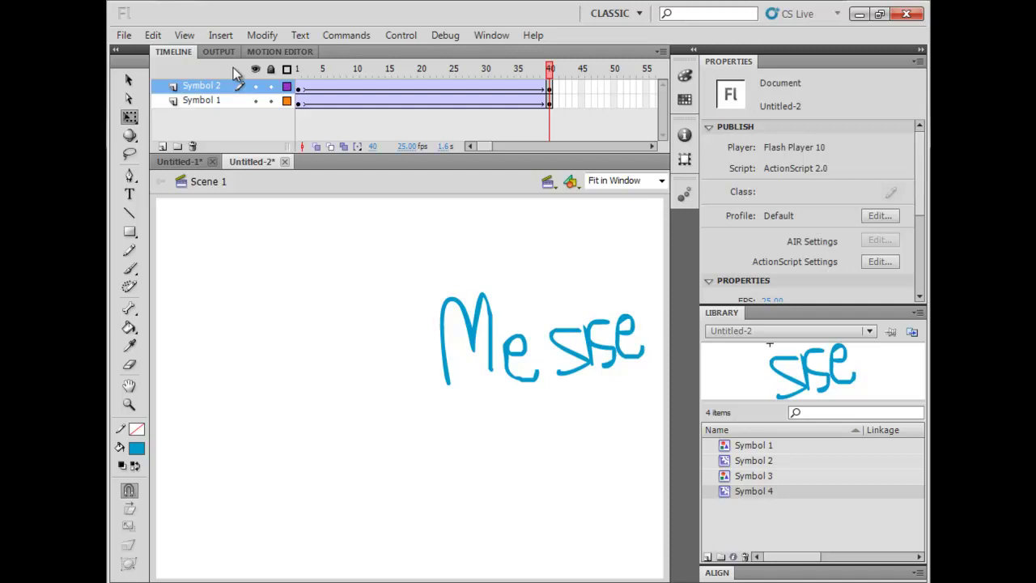
pyautogui.hotkey('ctrl', 'Return')
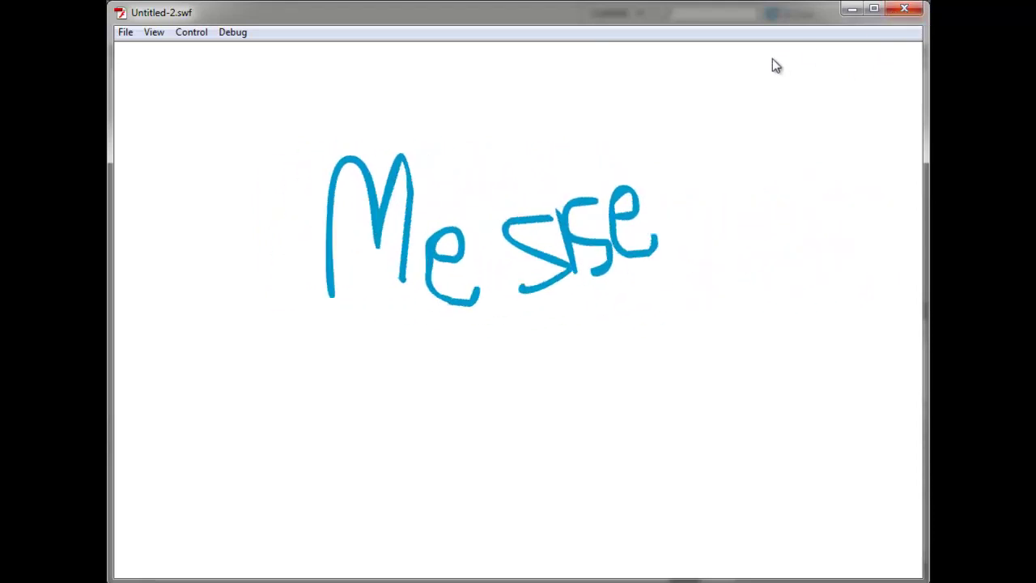
pyautogui.hotkey('ctrl', 'w')
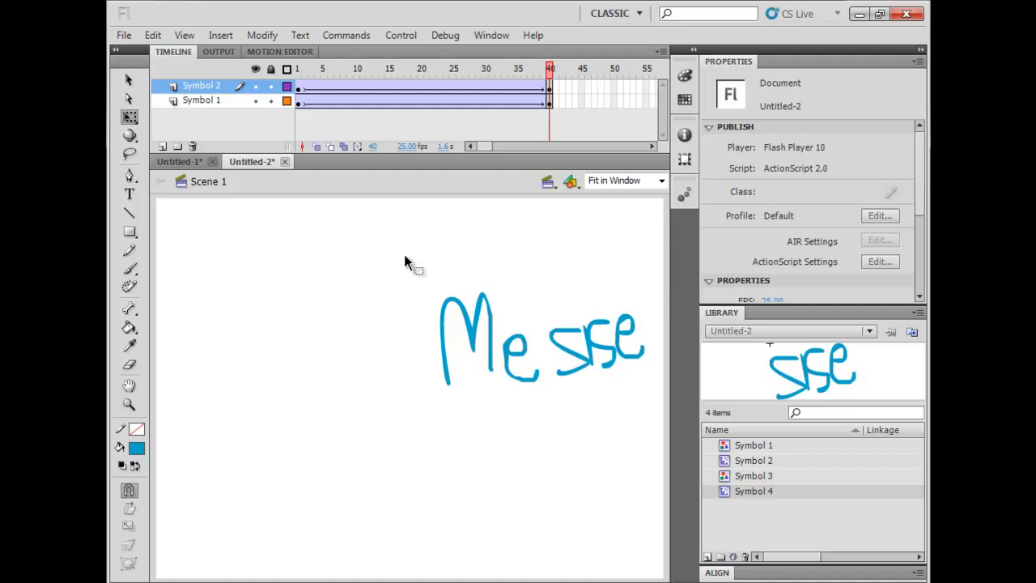
# Insert a keyframe at frame 20 in the main tween of the Me graphic on the Symbol 1 layer
pyautogui.click(466, 315)
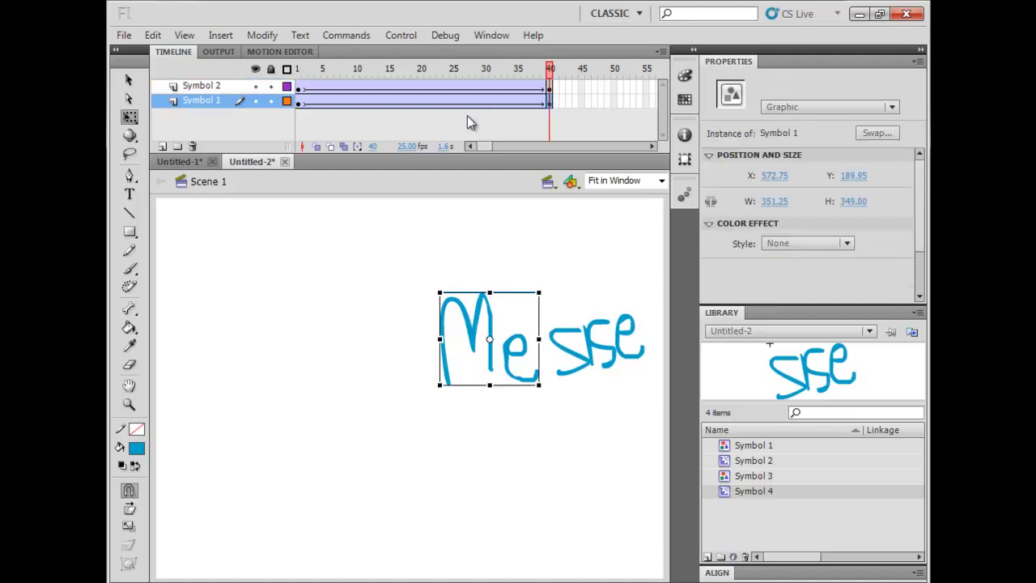
pyautogui.click(421, 100)
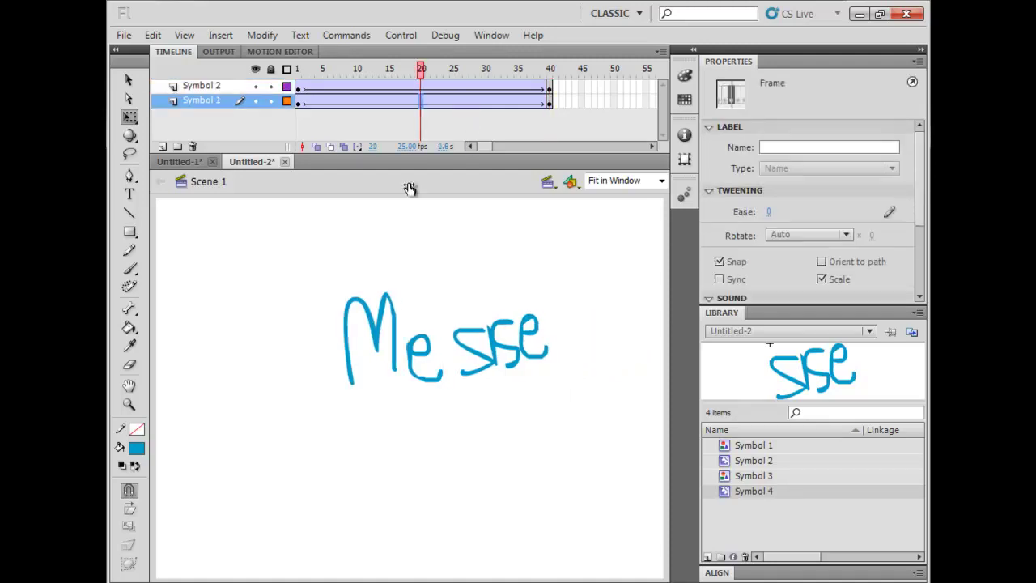
pyautogui.click(298, 101)
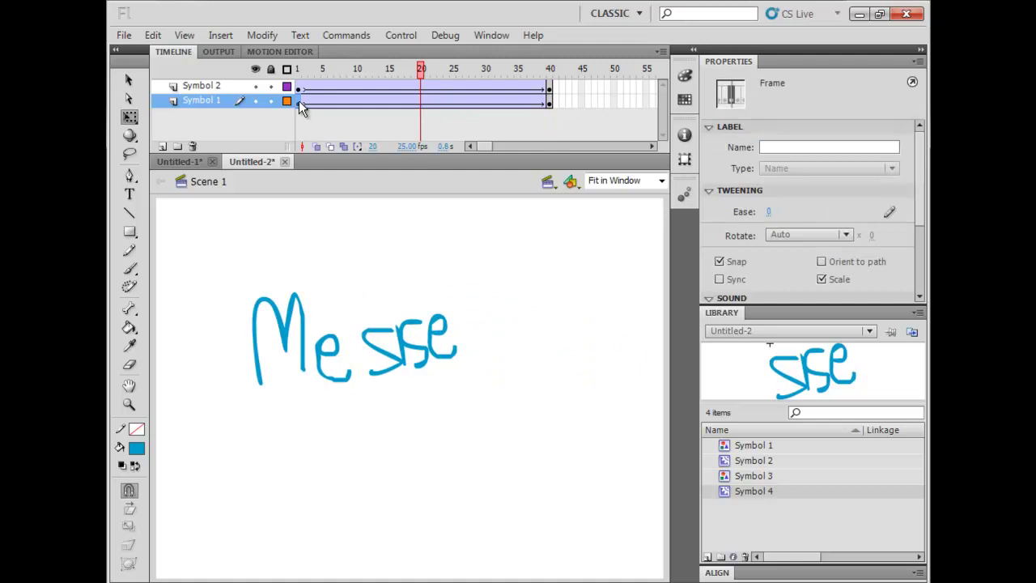
pyautogui.click(423, 102)
pyautogui.rightClick(423, 103)
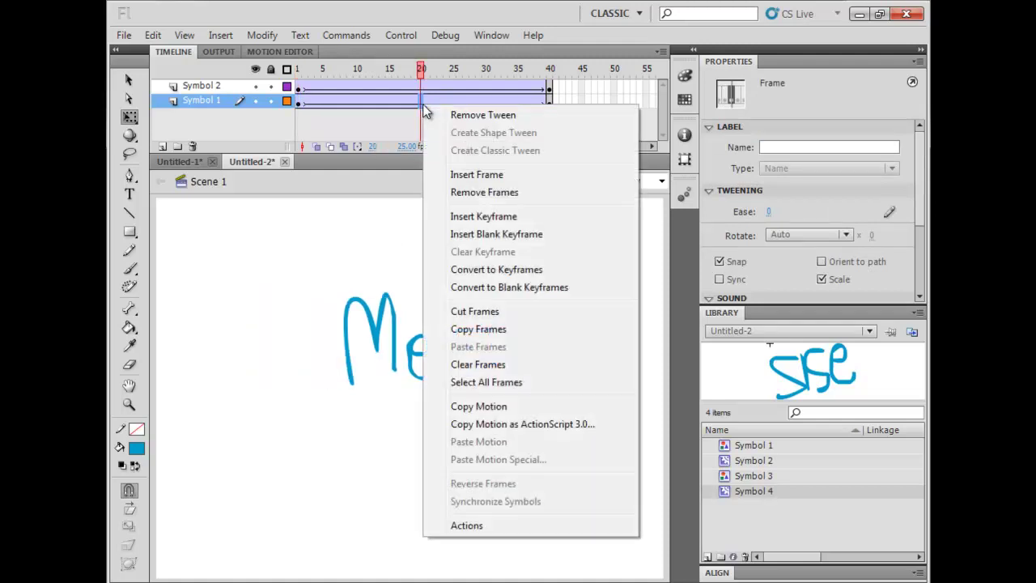
pyautogui.click(475, 212)
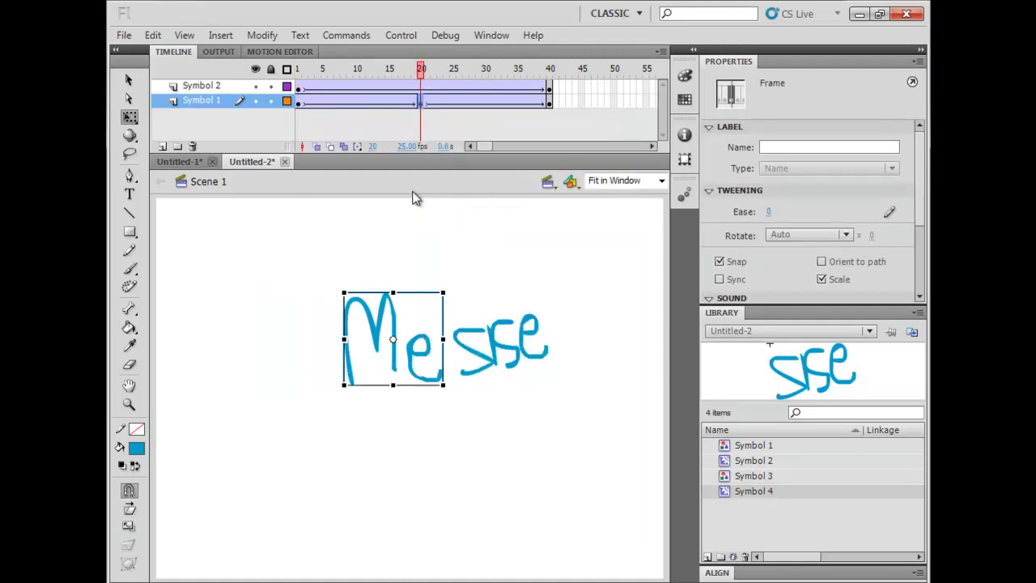
# Select the Me instance at frame 20 and examine its looping options
pyautogui.moveTo(415, 74); pyautogui.dragTo(421, 102)
pyautogui.click(421, 103)
pyautogui.click(387, 307)
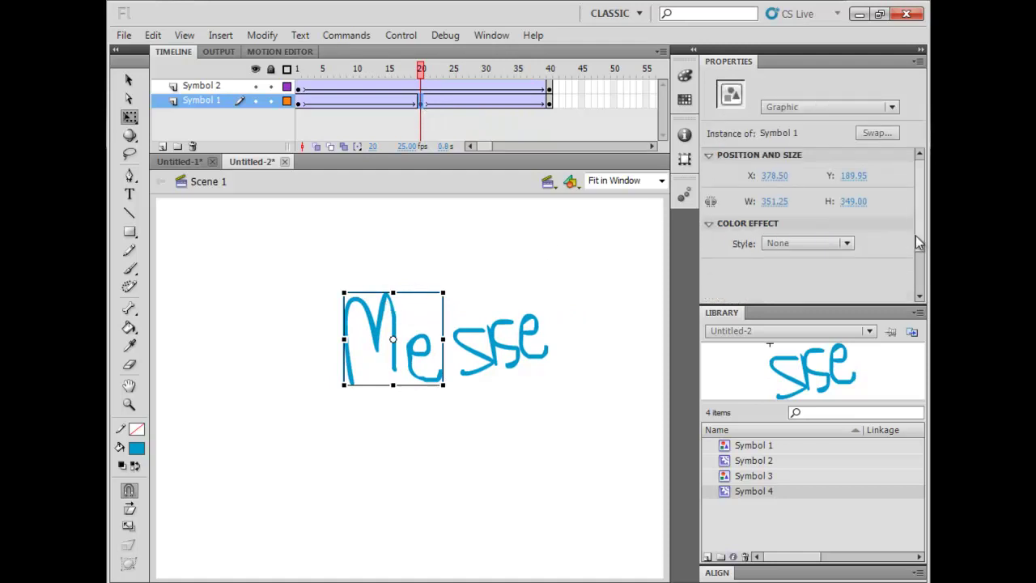
pyautogui.scroll(-3, 915, 235)
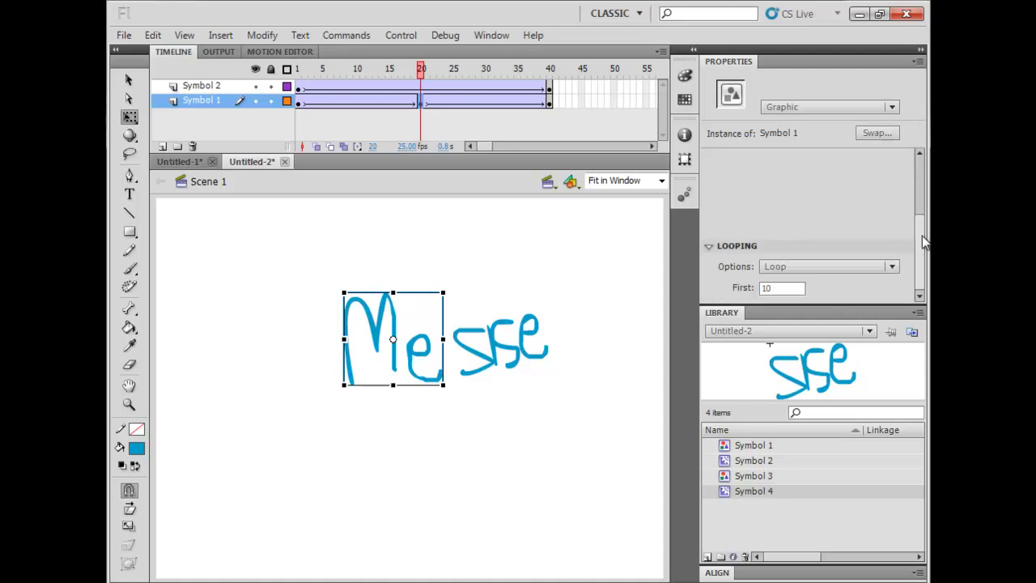
# Move the Symbol 1 layer's middle keyframe to frame 10 and play the animation from frame 1
pyautogui.moveTo(422, 77)
pyautogui.mouseDown()
pyautogui.moveTo(296, 76)
pyautogui.moveTo(425, 96)
pyautogui.mouseUp()
pyautogui.click(420, 101)
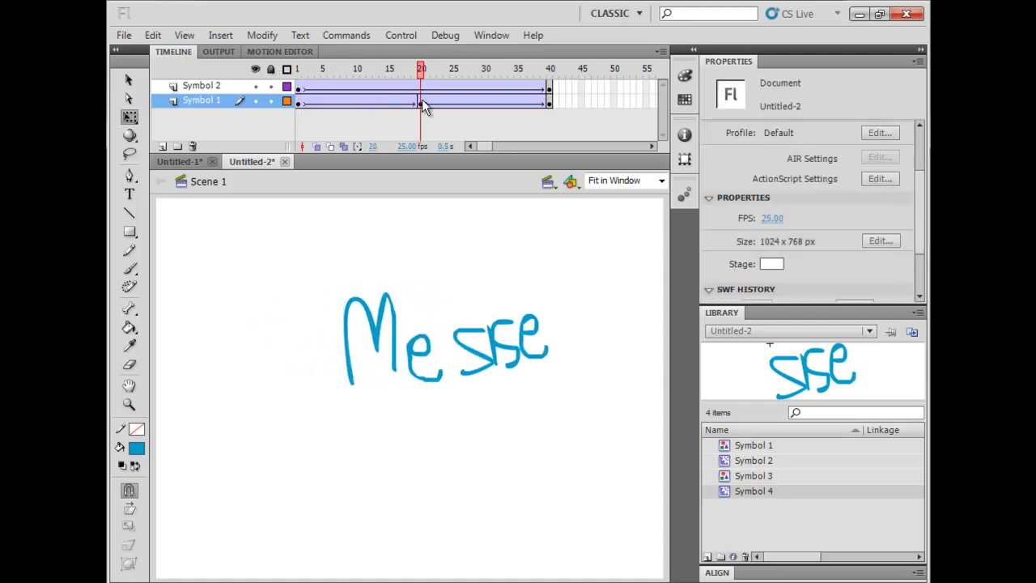
pyautogui.moveTo(421, 104); pyautogui.dragTo(357, 107)
pyautogui.click(298, 69)
pyautogui.press('Return')
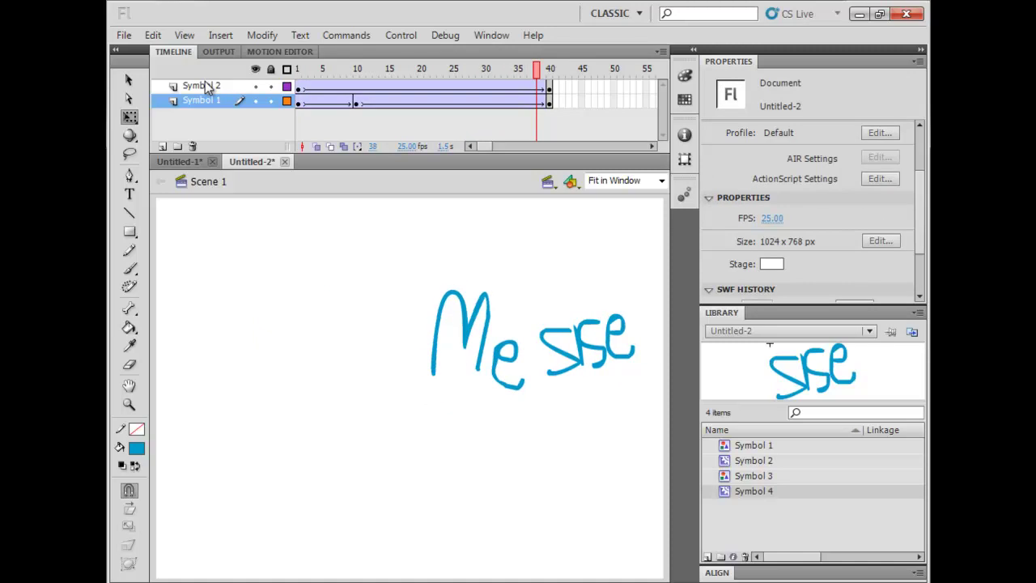
# Scrub the main timeline between frames 1 and 10 to examine how the Me and sise symbols move
pyautogui.click(300, 86)
pyautogui.moveTo(308, 86); pyautogui.dragTo(356, 88)
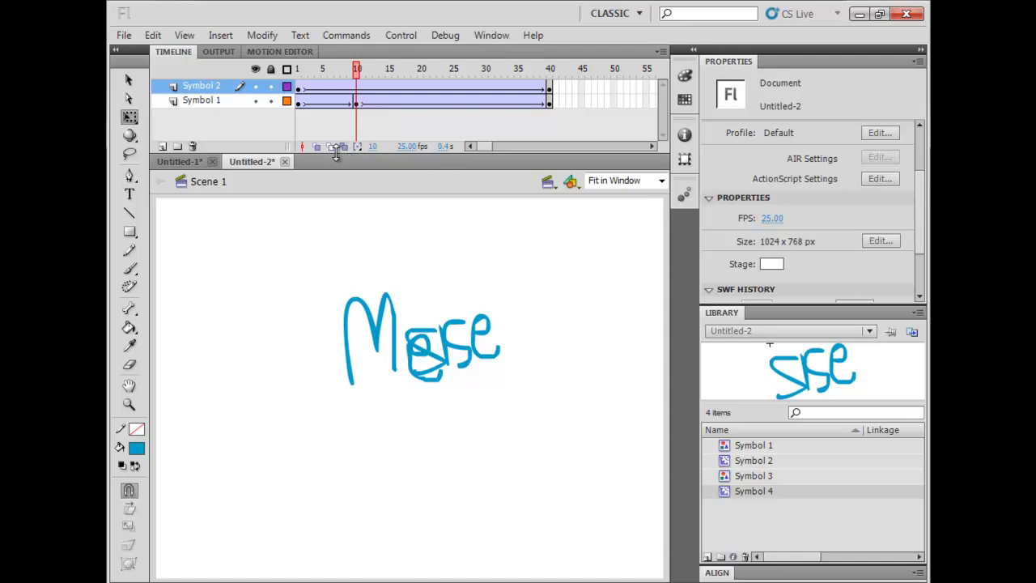
pyautogui.moveTo(344, 85); pyautogui.dragTo(319, 85)
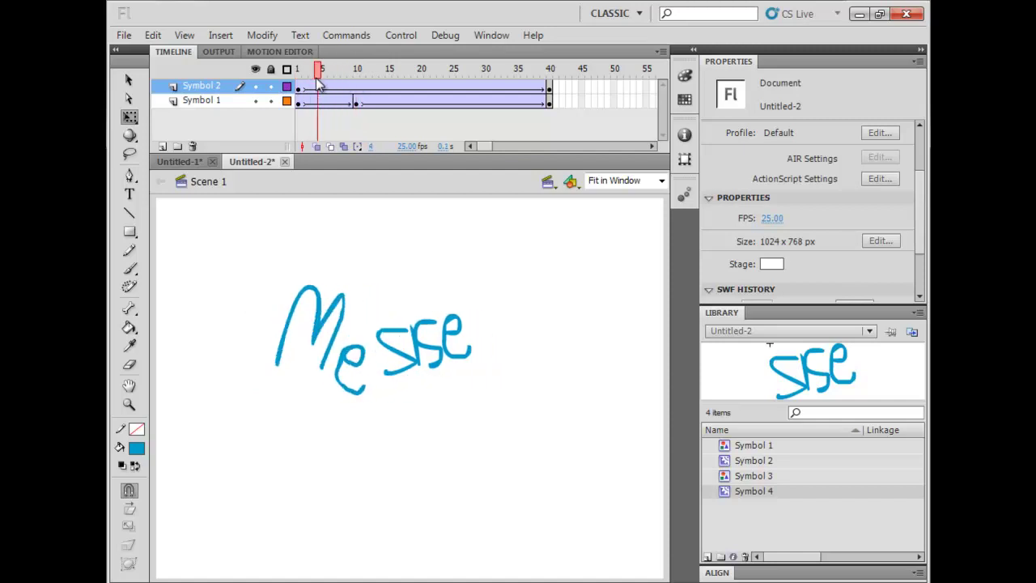
# Clear the keyframe at frame 10 on the Symbol 1 layer
pyautogui.click(363, 101)
pyautogui.hotkey('ctrl', 'z')
pyautogui.hotkey('ctrl', 'z')
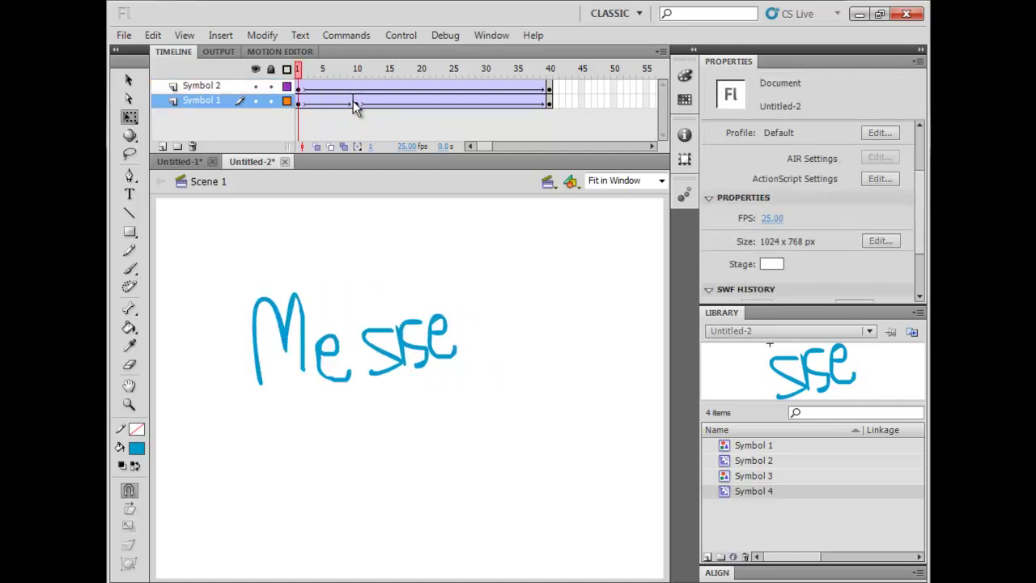
pyautogui.rightClick(356, 101)
pyautogui.click(409, 249)
# Show the rulers and place two horizontal guides along the upper and lower edges of the Me drawing at frame 20
pyautogui.click(422, 102)
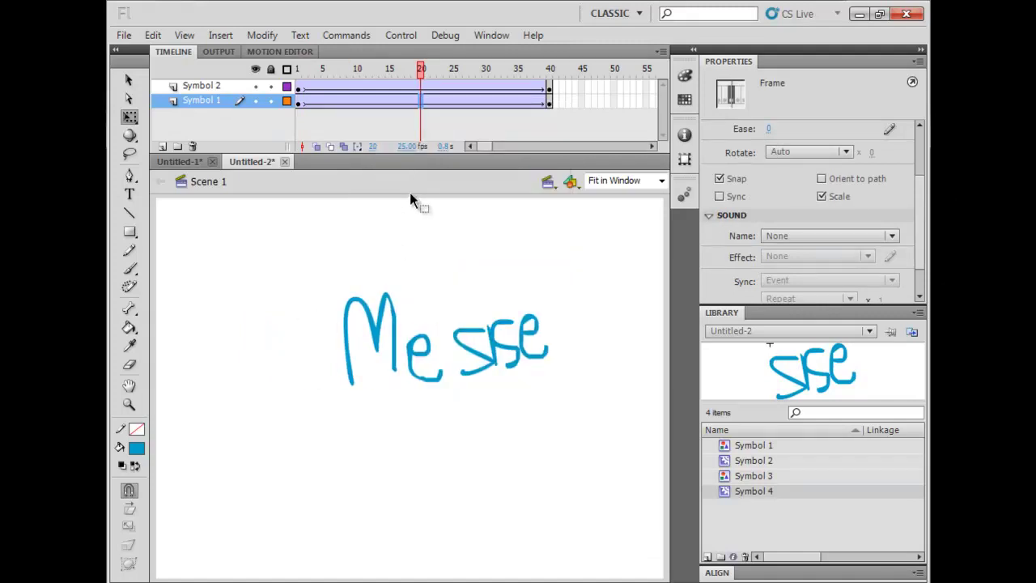
pyautogui.hotkey('ctrl', 'alt', 'shift', 'r')
pyautogui.moveTo(416, 201); pyautogui.dragTo(415, 394)
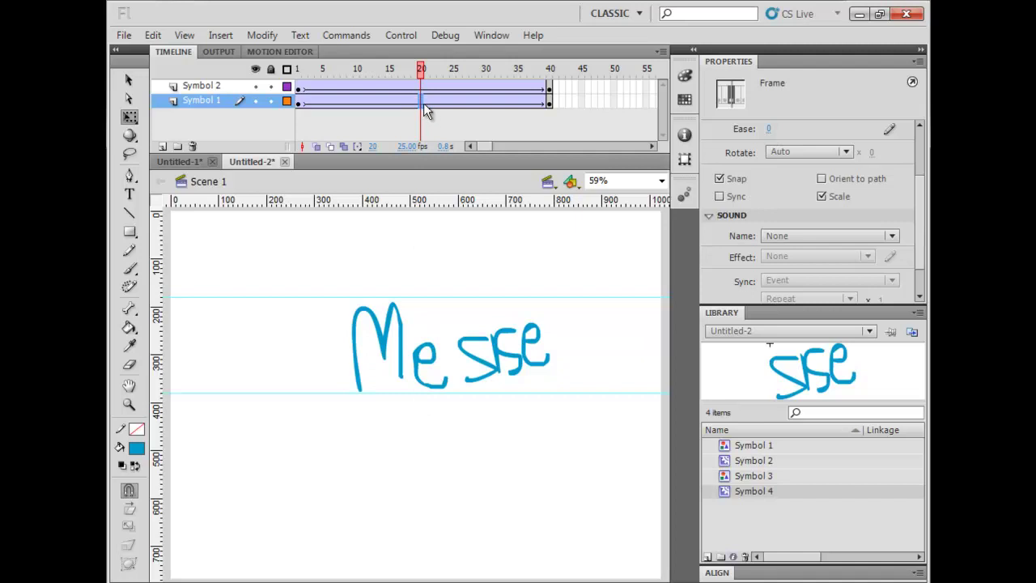
# Insert a keyframe at frame 20 on the Symbol 1 layer, move it to frame 5, and test the movie
pyautogui.press('F6')
pyautogui.moveTo(421, 102); pyautogui.dragTo(322, 99)
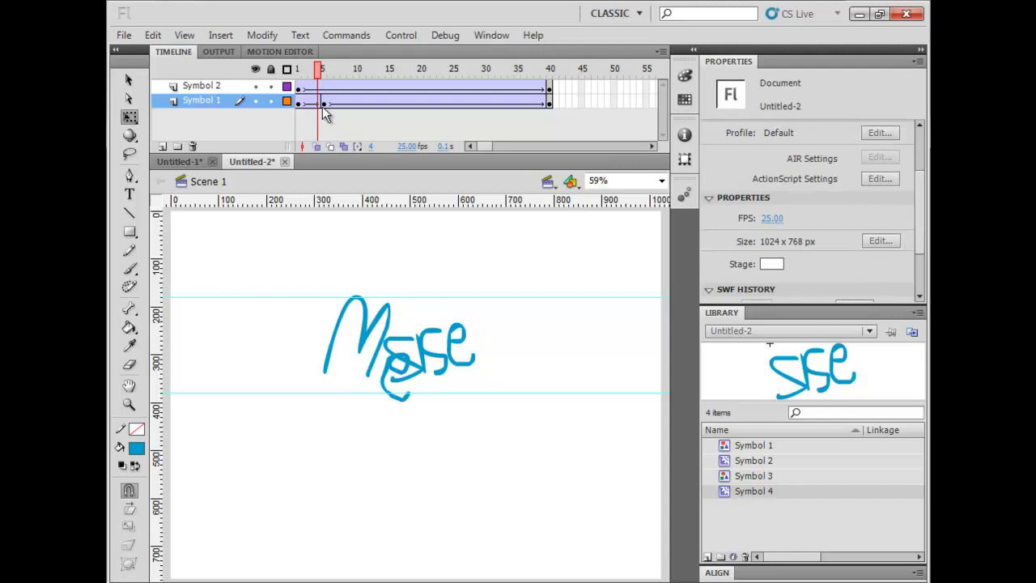
pyautogui.click(326, 100)
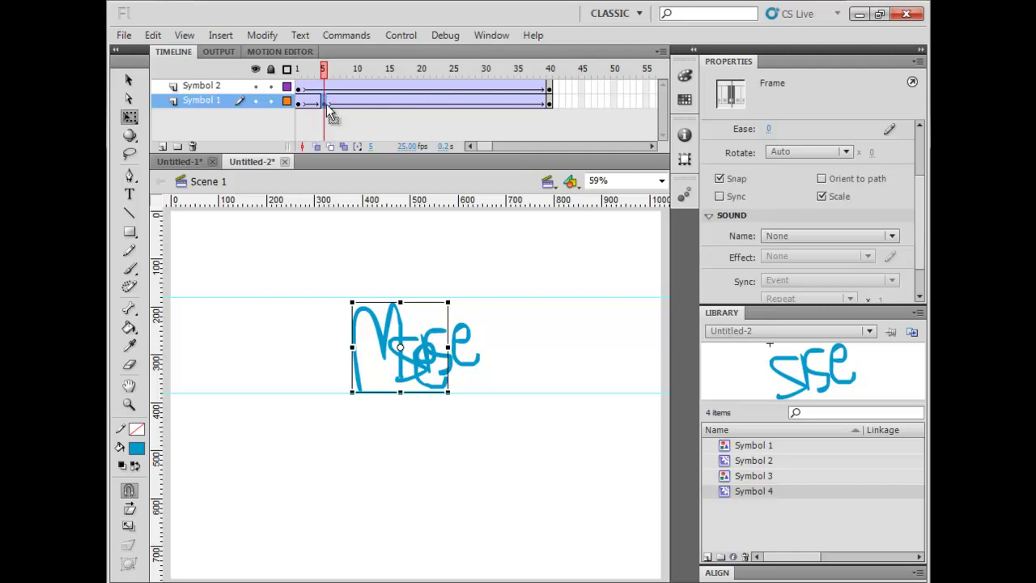
pyautogui.hotkey('ctrl', 'Return')
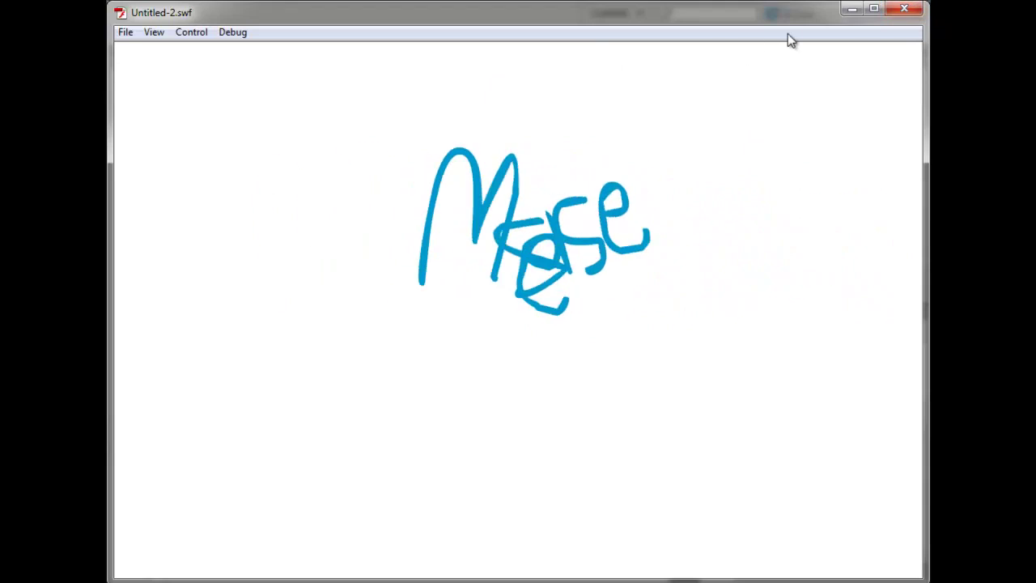
pyautogui.click(905, 10)
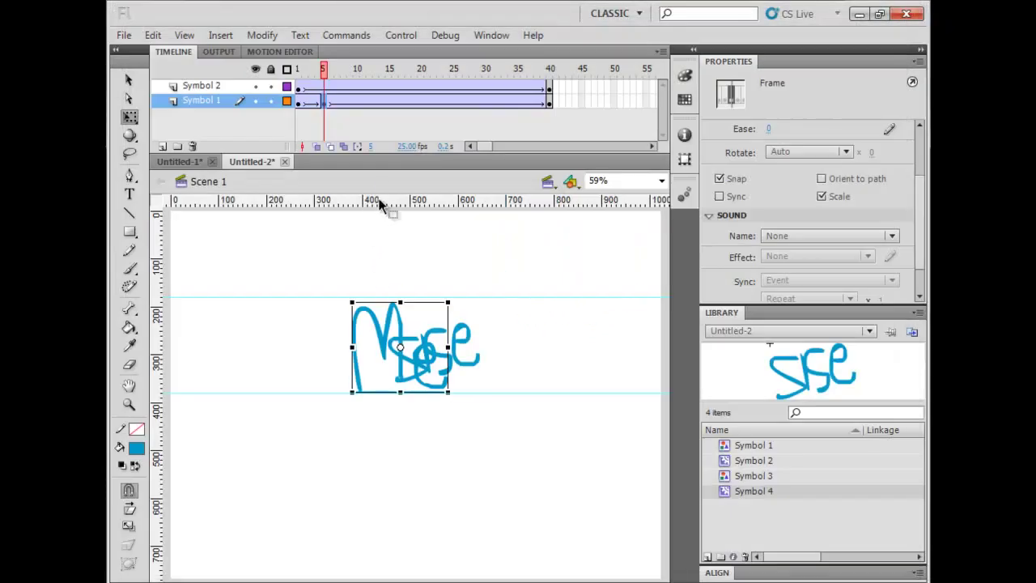
# Shift the Me instance at frame 5 horizontally left until it no longer overlaps sise, and test the movie again
pyautogui.click(375, 326)
pyautogui.moveTo(374, 326); pyautogui.dragTo(318, 326)
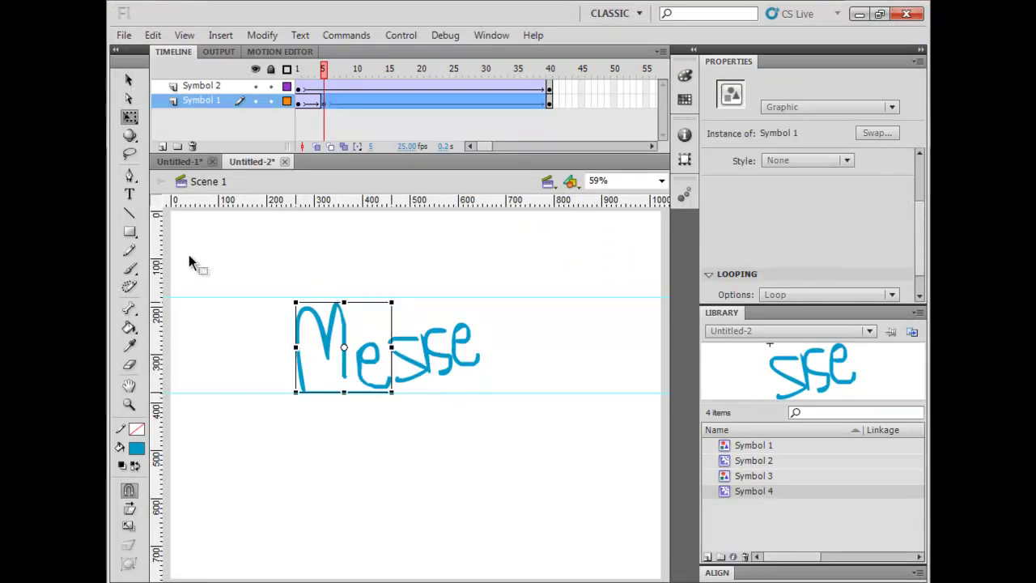
pyautogui.hotkey('ctrl', 'Return')
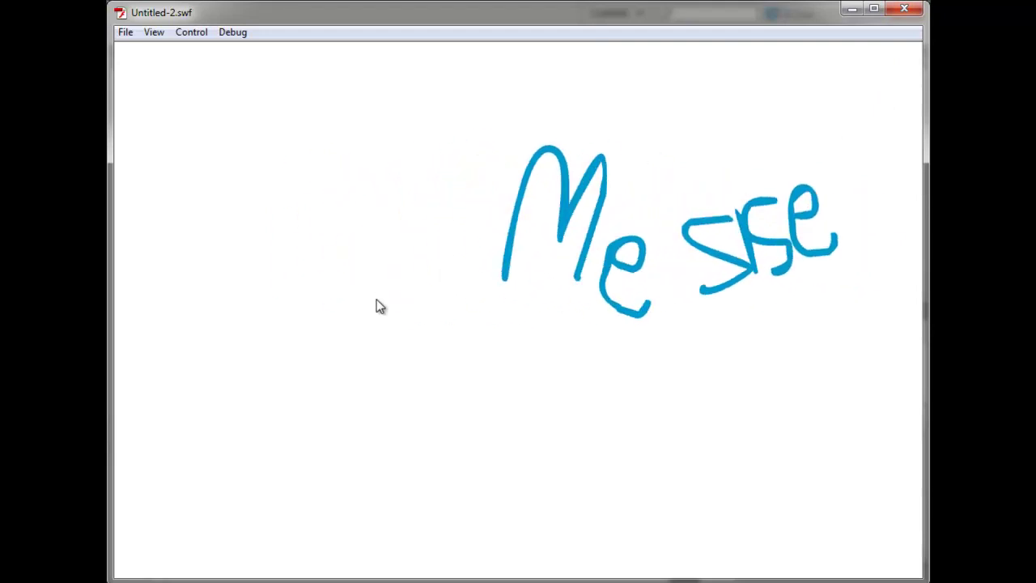
pyautogui.click(913, 10)
# Scrub the main timeline from frame 1 to 40 and add a new layer above Symbol 2
pyautogui.click(194, 89)
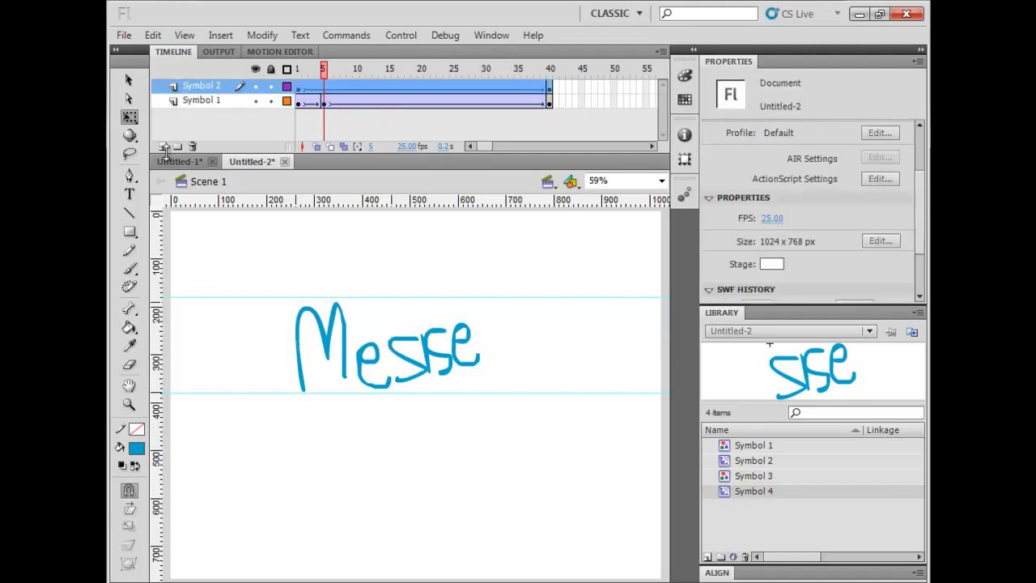
pyautogui.click(395, 127)
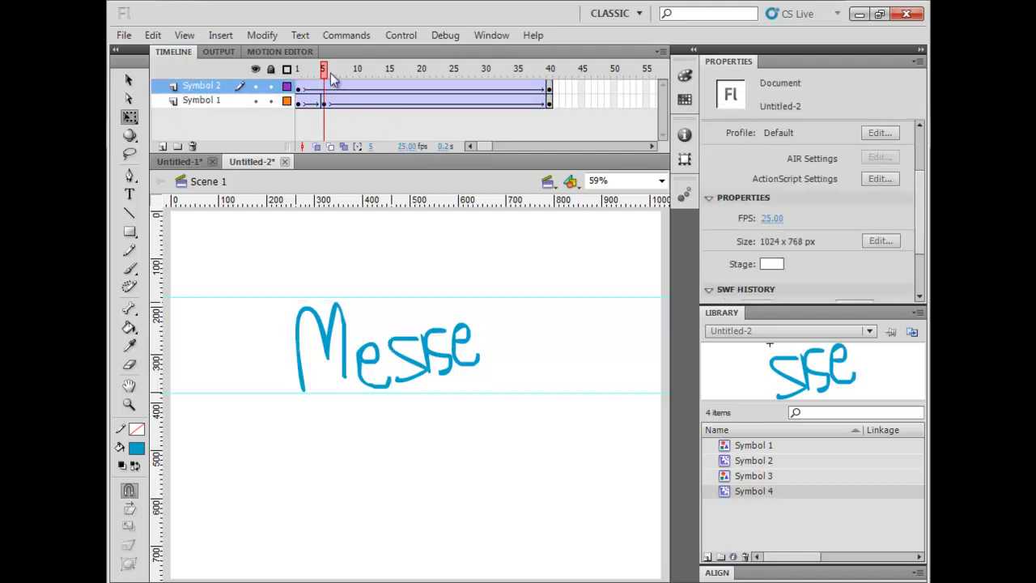
pyautogui.moveTo(301, 75); pyautogui.dragTo(554, 72)
pyautogui.moveTo(303, 75); pyautogui.dragTo(560, 79)
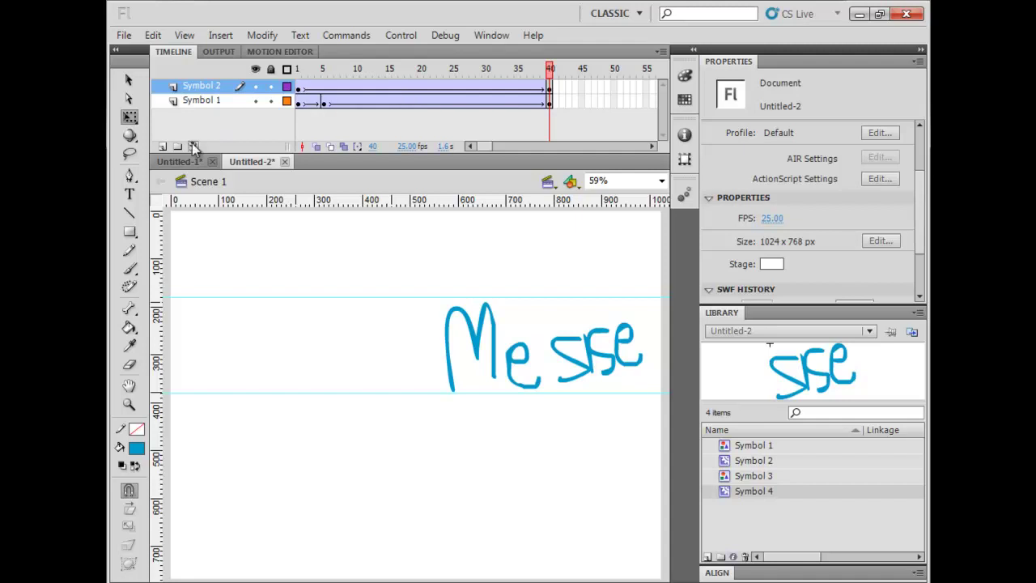
pyautogui.click(162, 146)
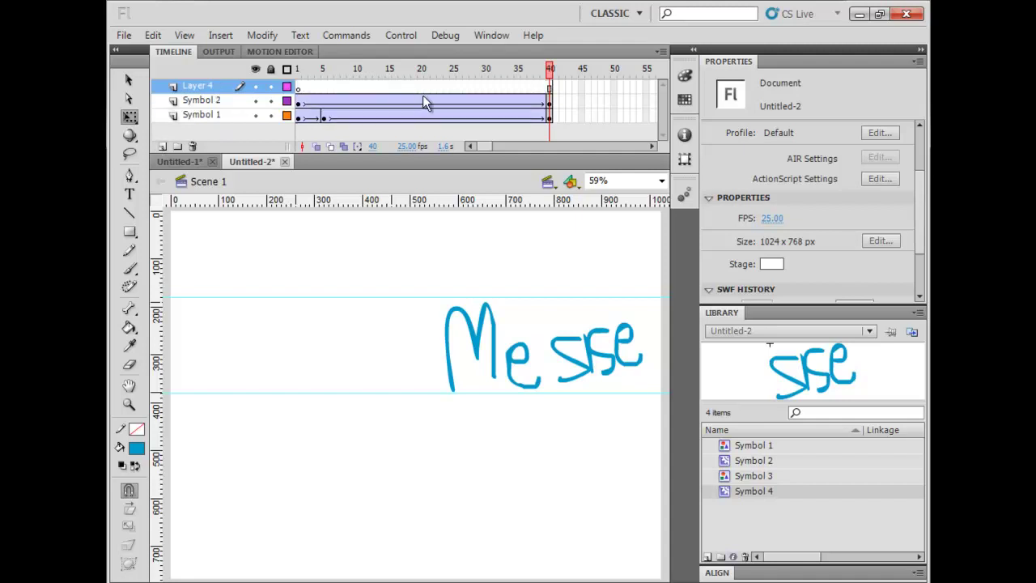
# Try to split the sise tween between the Symbol 2 layer and the new layer, and play the animation
pyautogui.click(426, 101)
pyautogui.click(432, 104)
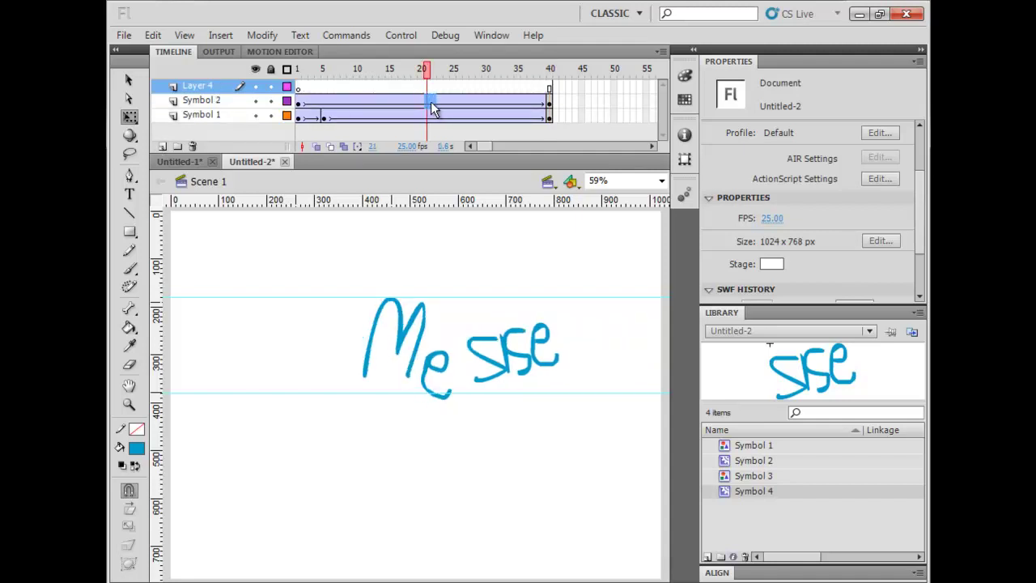
pyautogui.moveTo(548, 93); pyautogui.dragTo(276, 89)
pyautogui.click(301, 101)
pyautogui.press('Return')
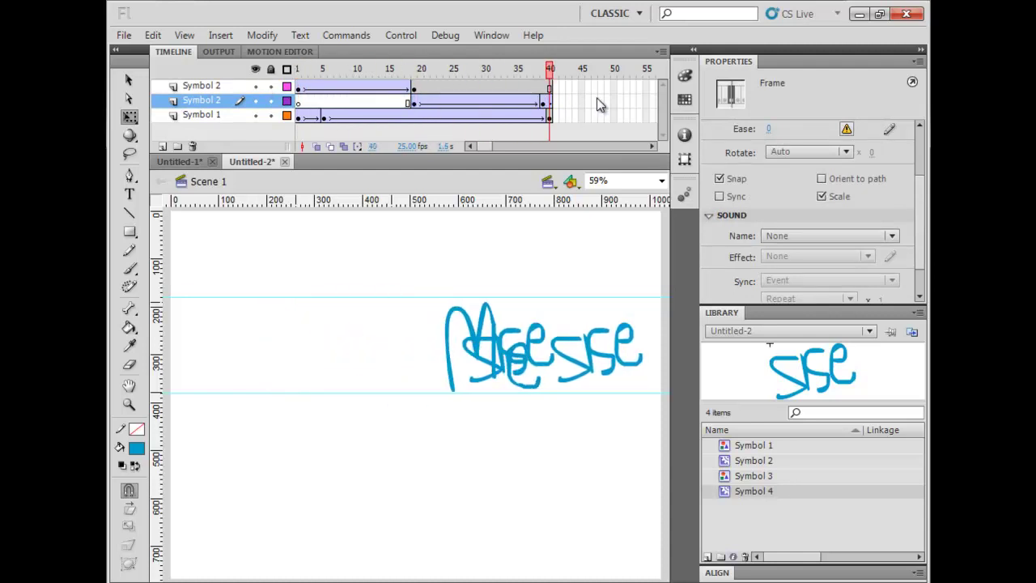
# Undo the splitting of the sise tween, keeping the new empty layer
pyautogui.hotkey('ctrl', 'z')
pyautogui.hotkey('ctrl', 'z')
pyautogui.hotkey('ctrl', 'z')
pyautogui.hotkey('ctrl', 'z')
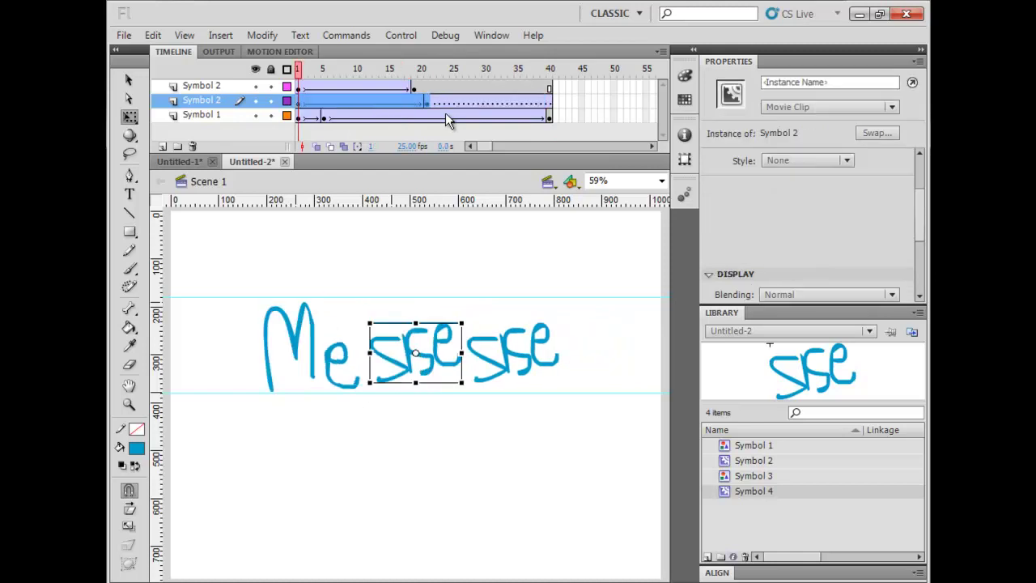
pyautogui.hotkey('ctrl', 'z')
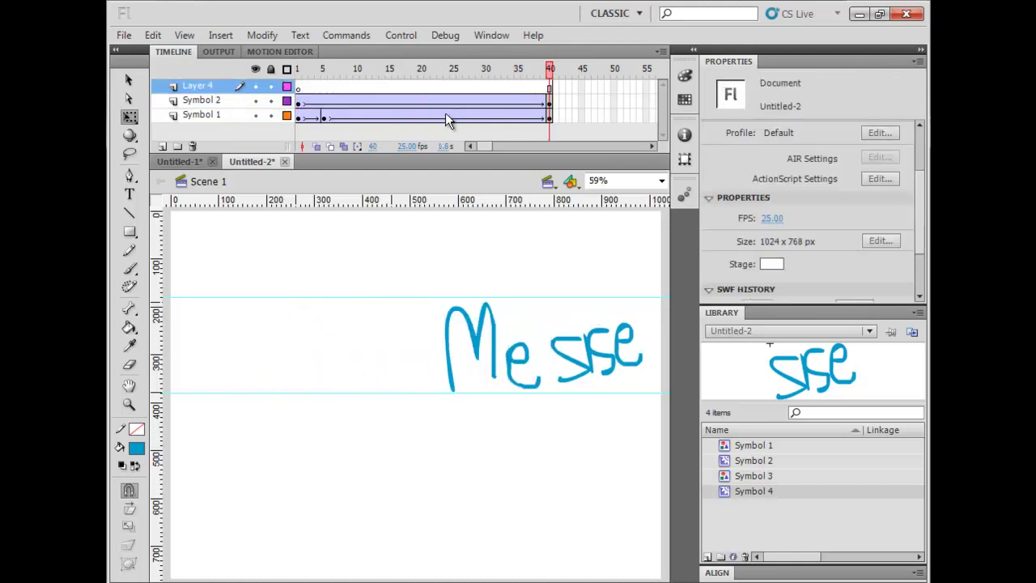
# Play the main timeline from frame 1 and examine the Me and sise symbols at frames 1, 5 and 19
pyautogui.click(230, 92)
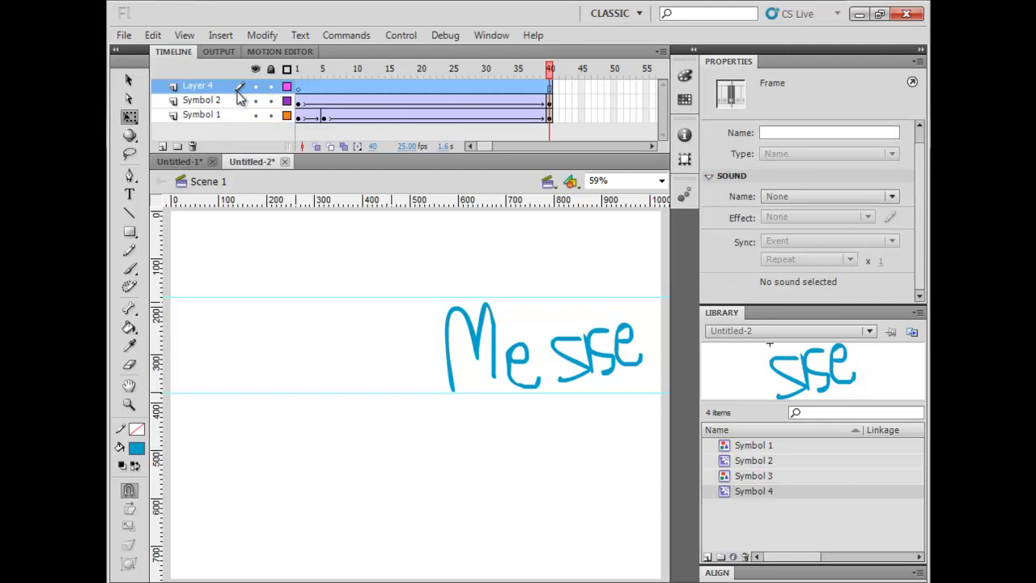
pyautogui.moveTo(389, 68); pyautogui.dragTo(298, 81)
pyautogui.press('Return')
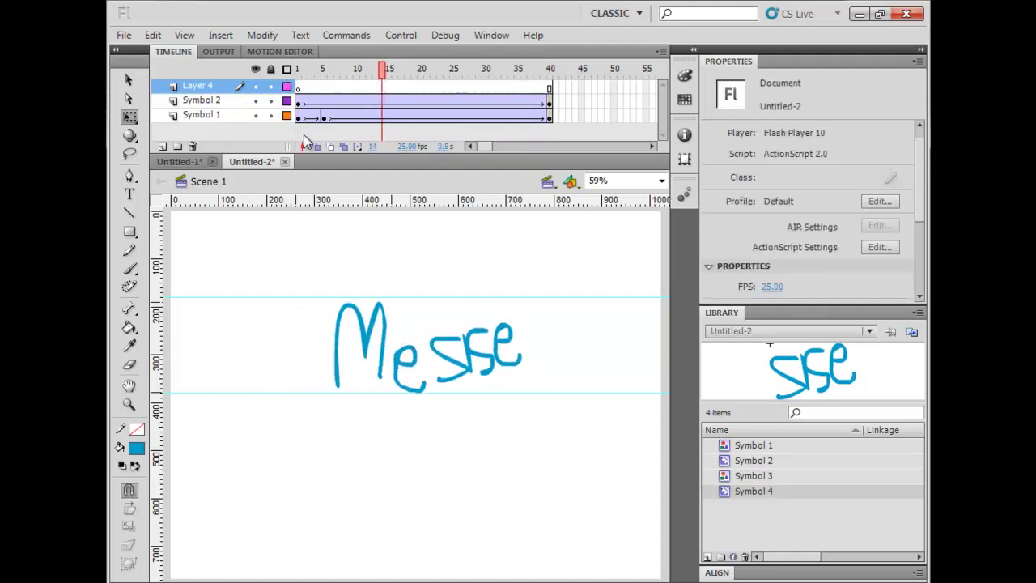
pyautogui.click(326, 115)
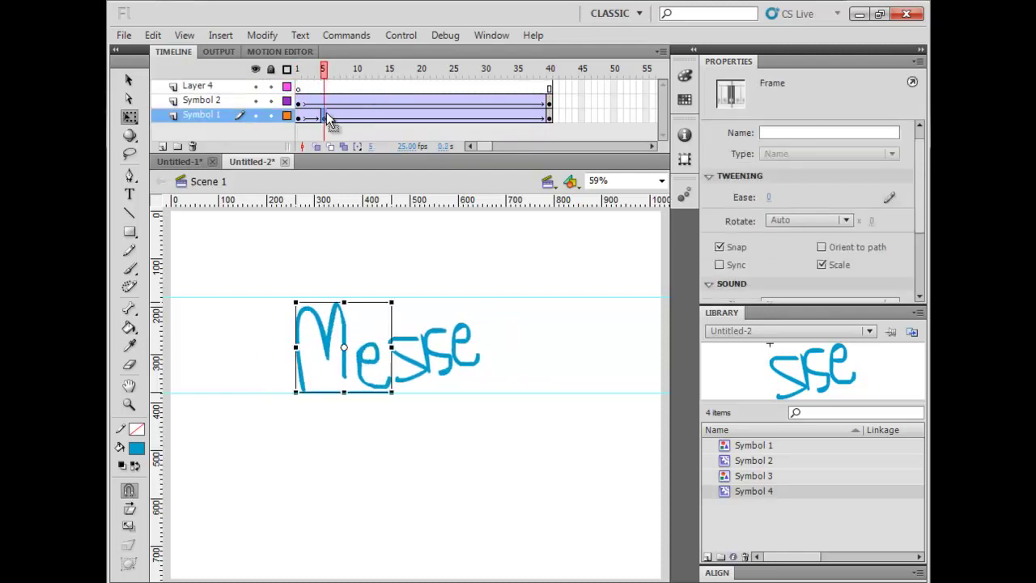
pyautogui.moveTo(323, 69); pyautogui.dragTo(288, 72)
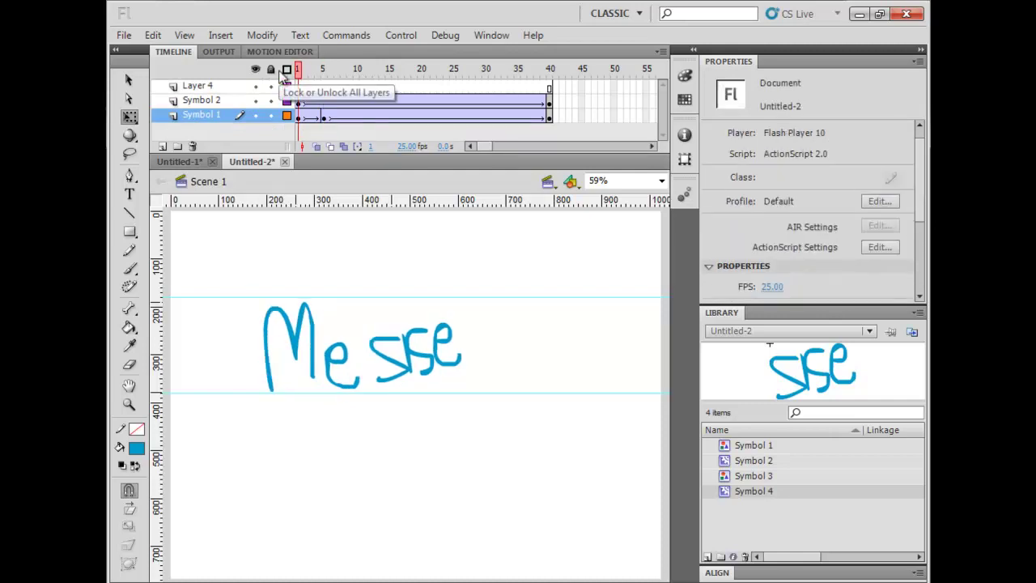
pyautogui.moveTo(326, 68); pyautogui.dragTo(327, 117)
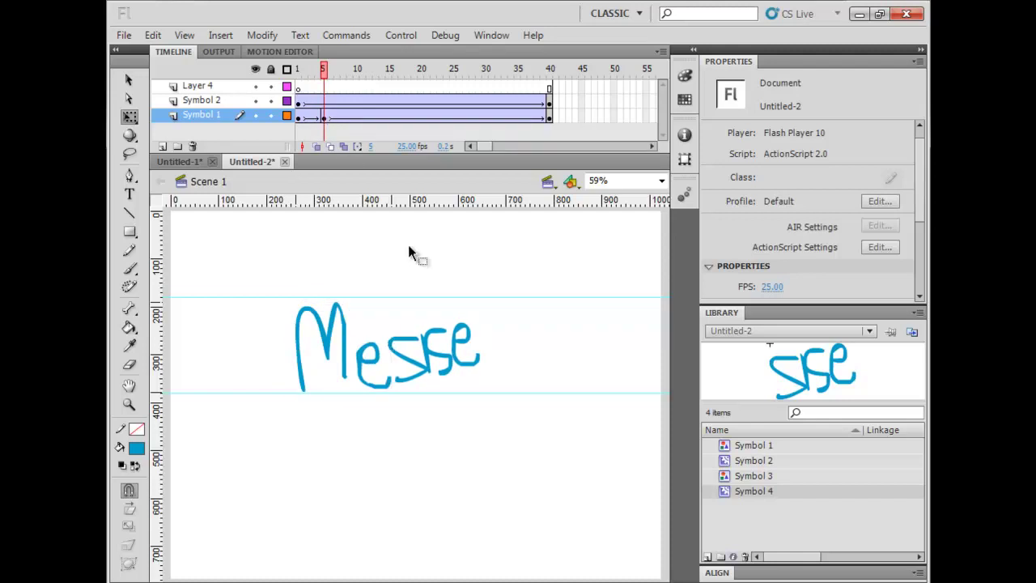
pyautogui.click(415, 101)
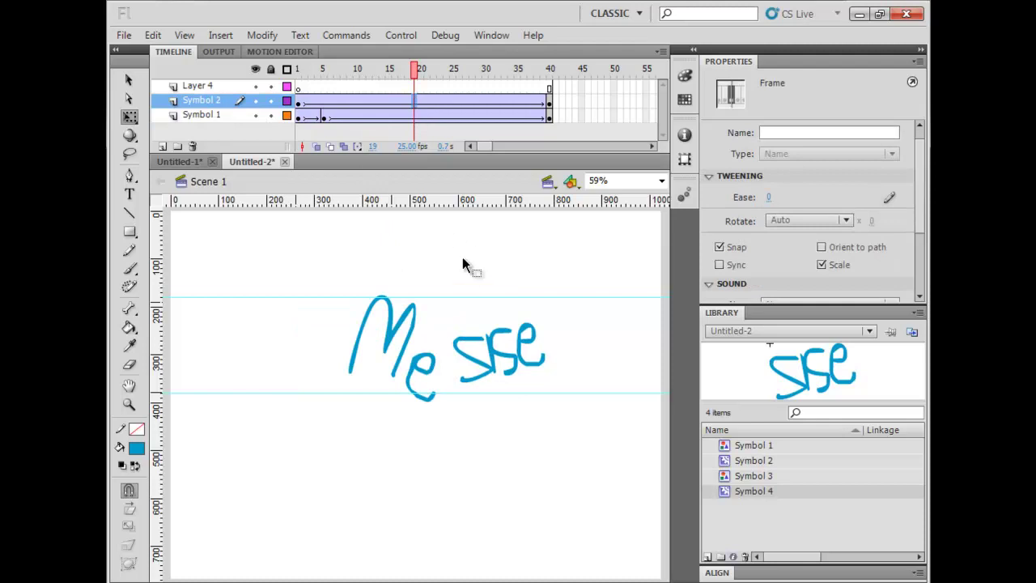
pyautogui.click(498, 357)
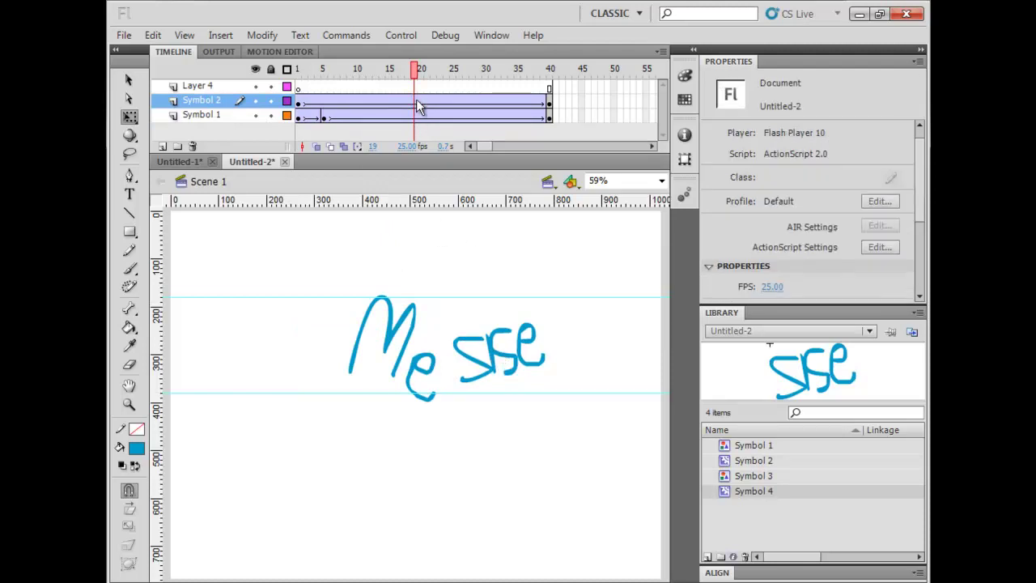
# Insert a keyframe at frame 5 on the Symbol 2 layer and move the "sse" instance to X 447, right against "Me"
pyautogui.click(418, 108)
pyautogui.click(416, 108)
pyautogui.moveTo(397, 107); pyautogui.dragTo(330, 107)
pyautogui.click(325, 108)
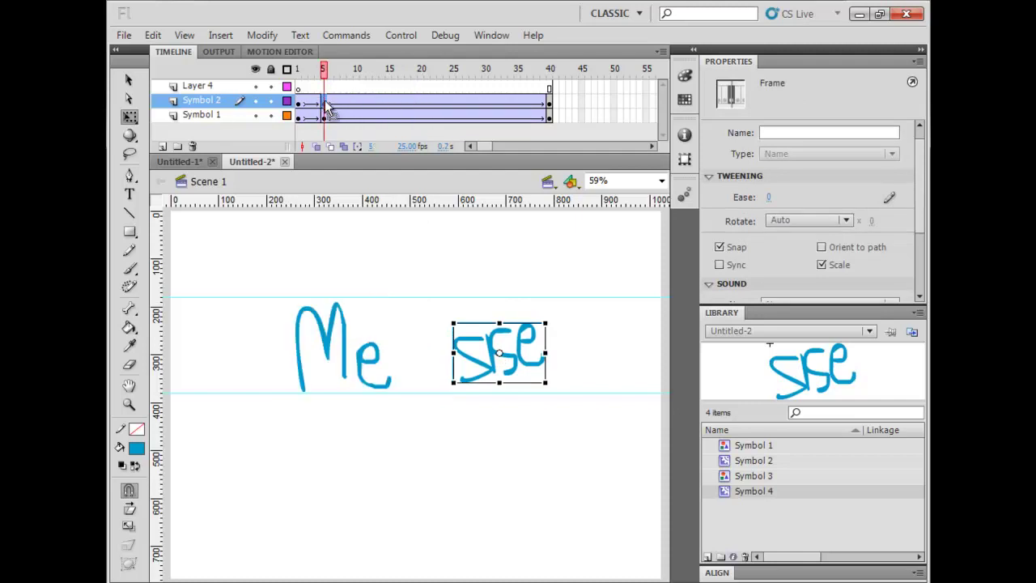
pyautogui.moveTo(320, 75); pyautogui.dragTo(326, 108)
pyautogui.click(325, 107)
pyautogui.moveTo(499, 340); pyautogui.dragTo(431, 340)
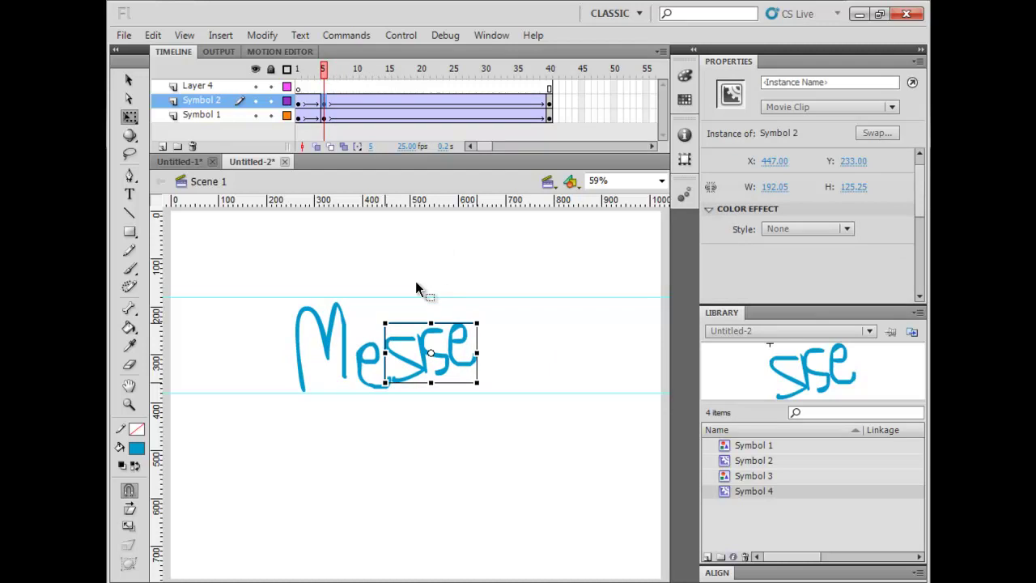
# Test the movie to watch the handwritten "Messe" animation, close the preview and deselect everything
pyautogui.hotkey('ctrl', 'Return')
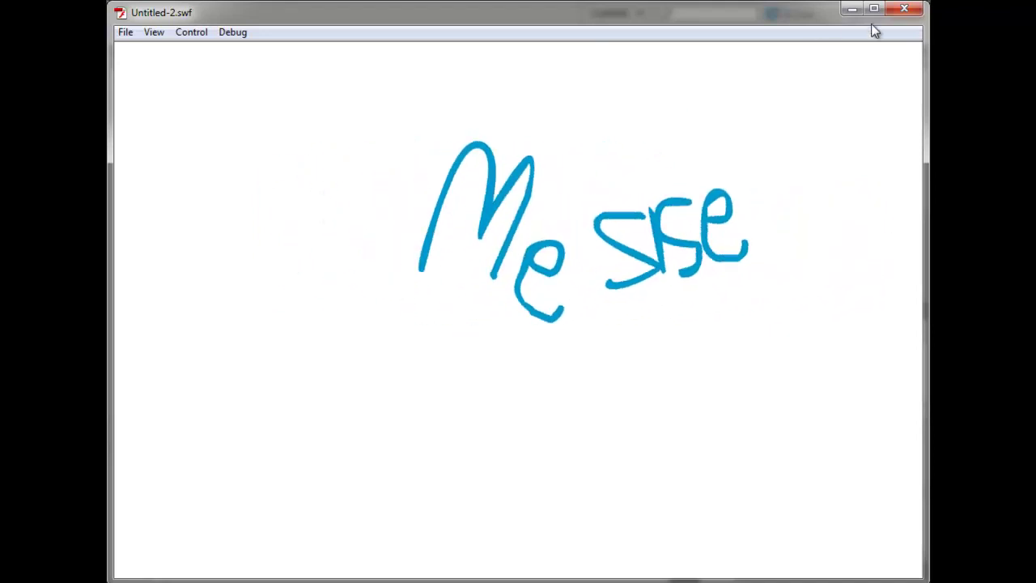
pyautogui.click(904, 8)
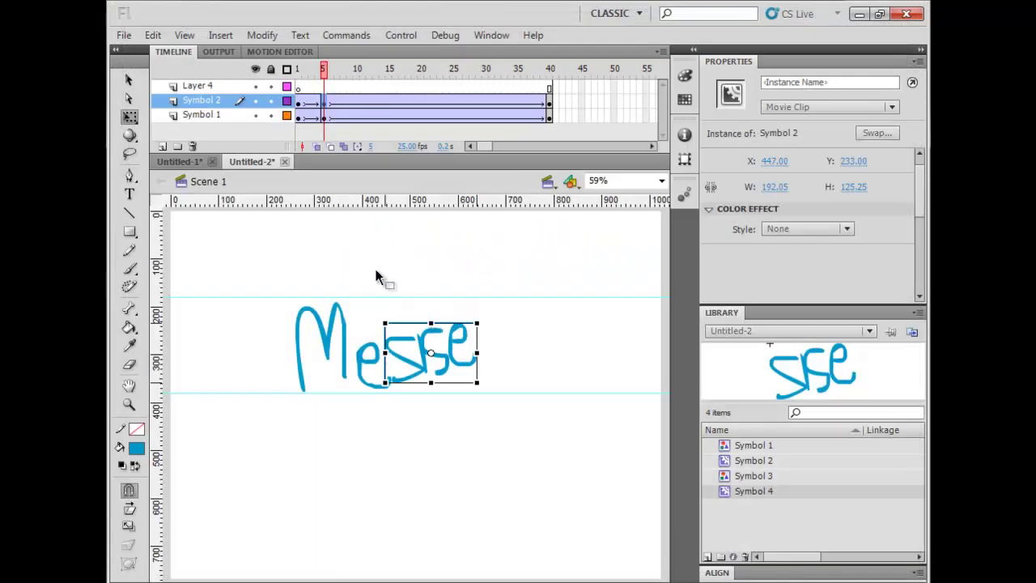
pyautogui.click(423, 231)
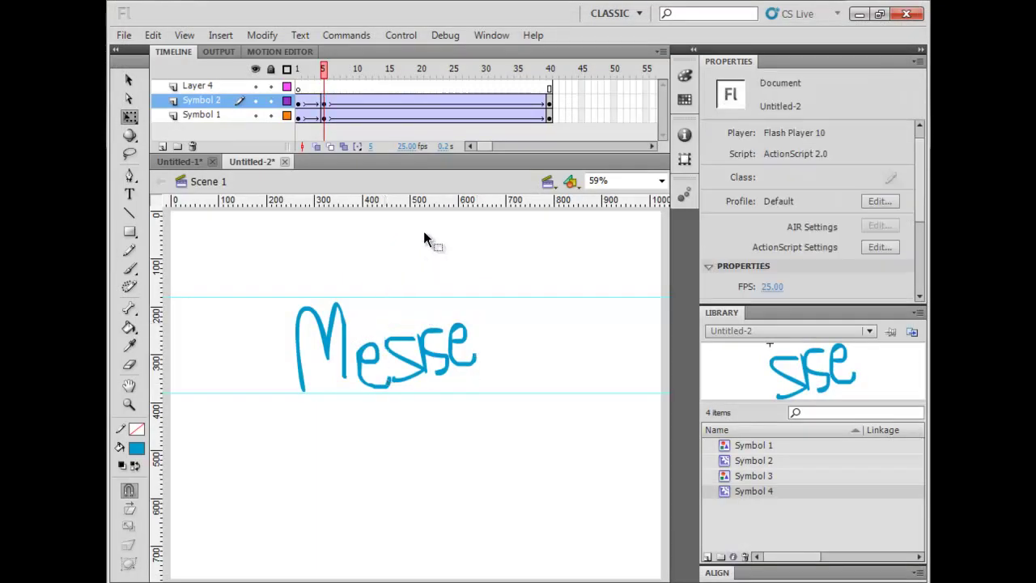
# Delete the Symbol 2 and Symbol 1 layers together
pyautogui.click(229, 100)
pyautogui.keyDown('shift'); pyautogui.click(232, 115); pyautogui.keyUp('shift')
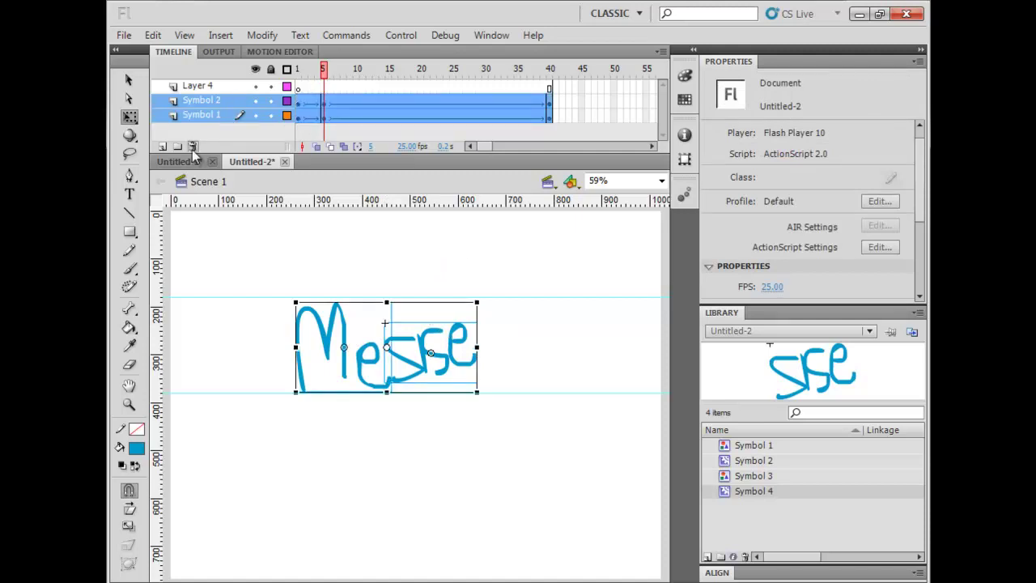
pyautogui.click(193, 147)
# Add a static text "1" on frame 1 of Layer 4, between the two horizontal guides
pyautogui.click(298, 88)
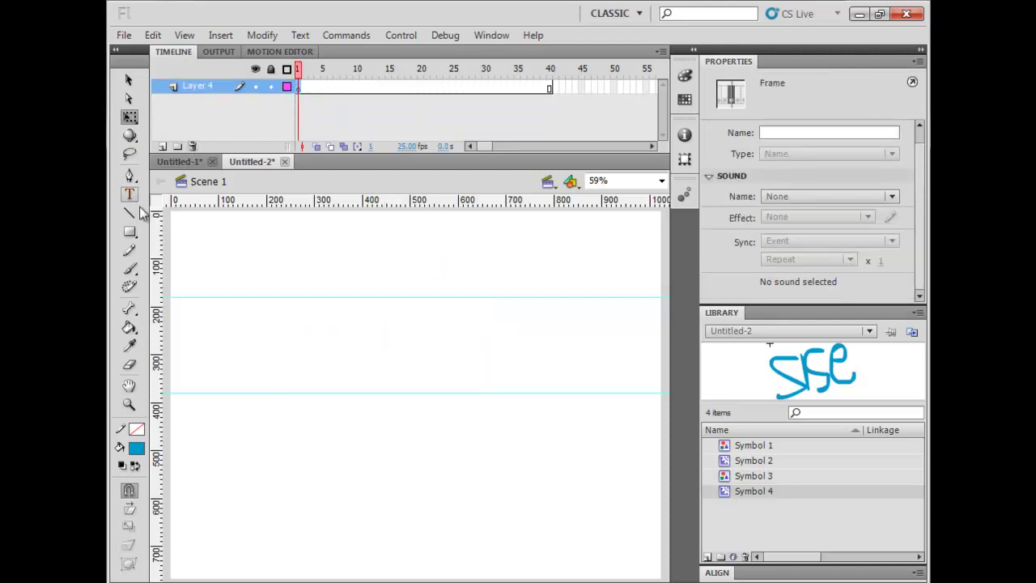
pyautogui.click(129, 195)
pyautogui.click(242, 332)
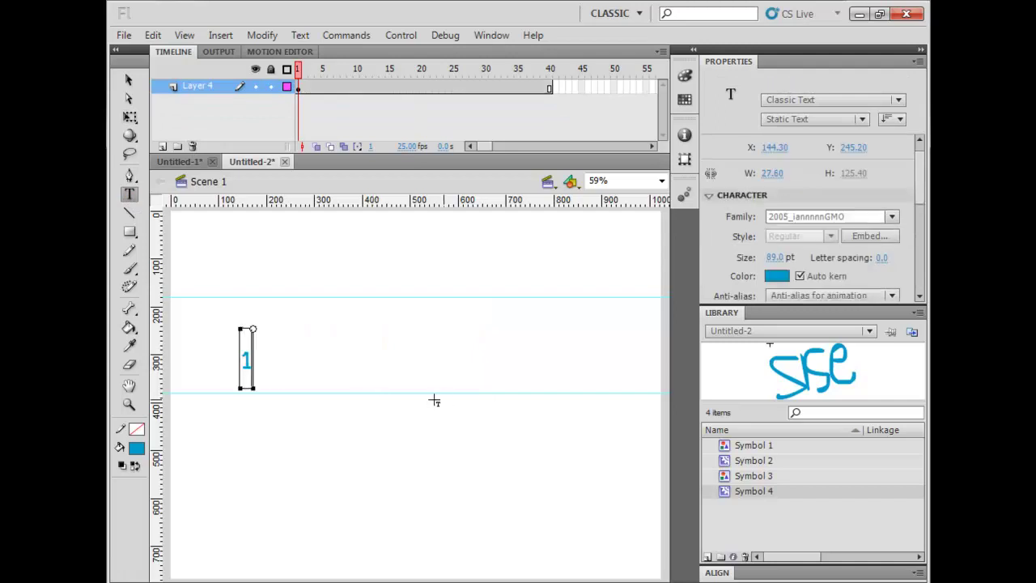
pyautogui.write('1')
pyautogui.press('Escape')
# Duplicate the numeral a short distance beside the original, keeping its text as "1"
pyautogui.moveTo(285, 361); pyautogui.dragTo(378, 365)
pyautogui.press('t')
pyautogui.doubleClick(376, 360)
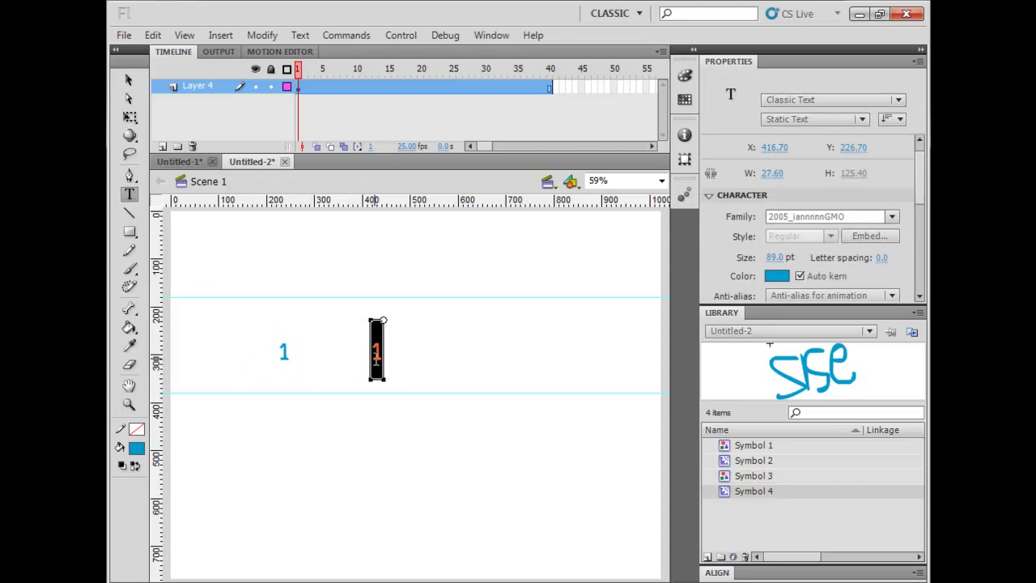
pyautogui.write('2')
pyautogui.press('BackSpace')
pyautogui.write('1')
pyautogui.press('Escape')
# Enlarge both numerals together until each text box is about 77 wide and 351 high, and centre them vertically between the guides
pyautogui.press('v')
pyautogui.hotkey('ctrl', 'a')
pyautogui.press('q')
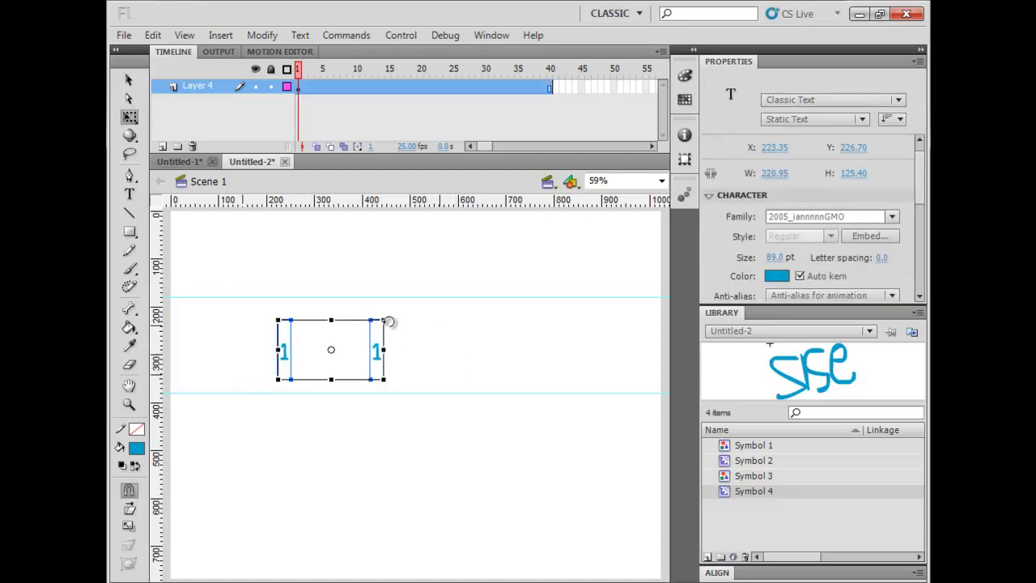
pyautogui.moveTo(383, 321); pyautogui.dragTo(438, 316)
pyautogui.hotkey('ctrl', 'z')
pyautogui.moveTo(384, 380); pyautogui.dragTo(573, 488)
pyautogui.moveTo(558, 428); pyautogui.dragTo(544, 316)
# Recolor the left numeral dark red
pyautogui.moveTo(365, 343); pyautogui.dragTo(233, 385)
pyautogui.click(136, 448)
pyautogui.click(173, 357)
# Convert the red numeral to a Graphic symbol
pyautogui.moveTo(317, 370); pyautogui.dragTo(253, 393)
pyautogui.press('F8')
pyautogui.click(439, 112)
pyautogui.click(423, 167)
pyautogui.press('Return')
# Convert the blue numeral to a Movie Clip symbol named Symbol 6
pyautogui.click(551, 356)
pyautogui.press('F8')
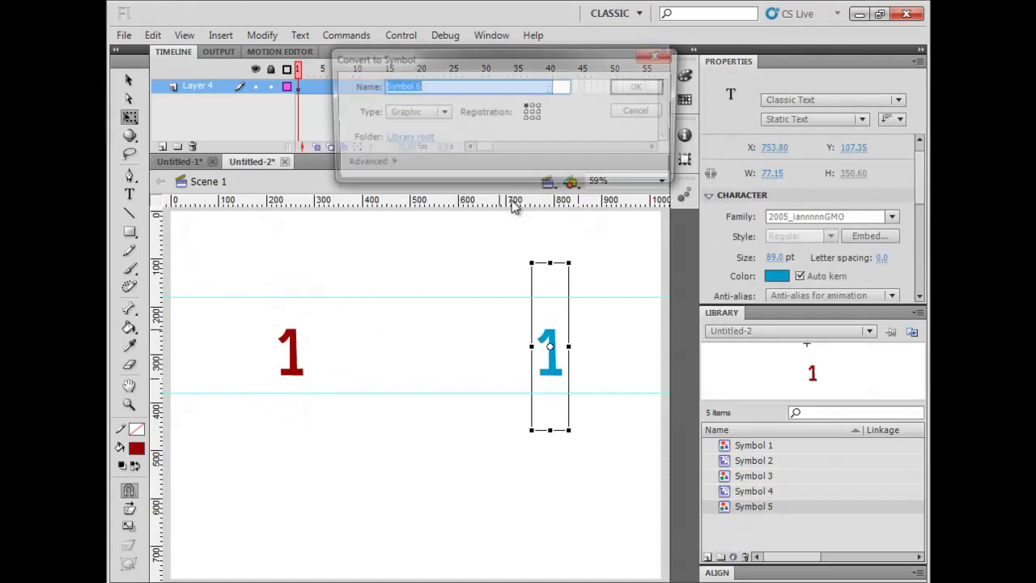
pyautogui.click(415, 112)
pyautogui.click(429, 132)
pyautogui.press('Return')
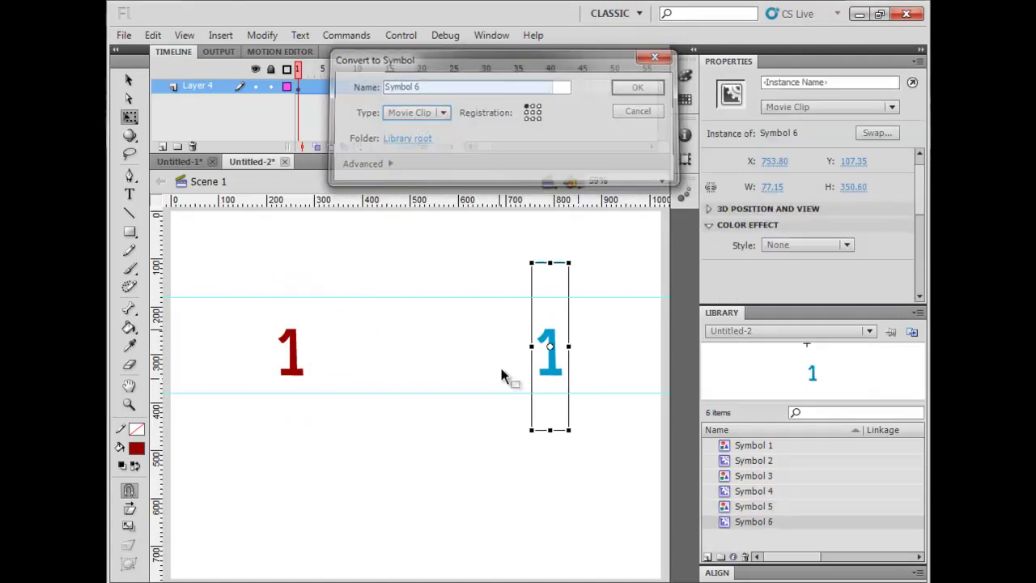
# Reposition both instances horizontally, the red numeral at X about 317 and the blue one at X about 661
pyautogui.moveTo(554, 380); pyautogui.dragTo(441, 371)
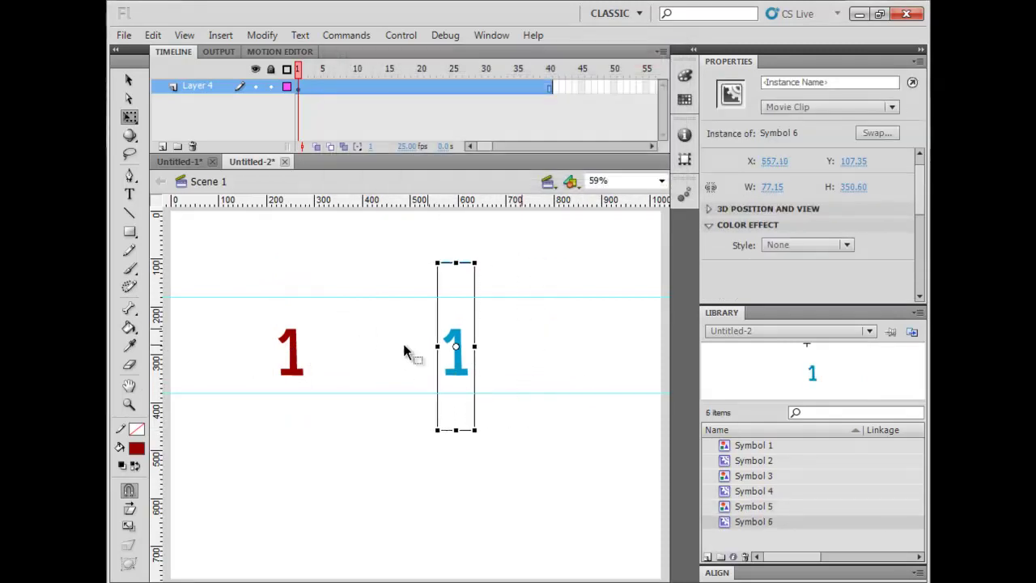
pyautogui.keyDown('shift'); pyautogui.click(297, 366); pyautogui.keyUp('shift')
pyautogui.moveTo(297, 366); pyautogui.dragTo(346, 366)
pyautogui.click(376, 361)
pyautogui.click(348, 371)
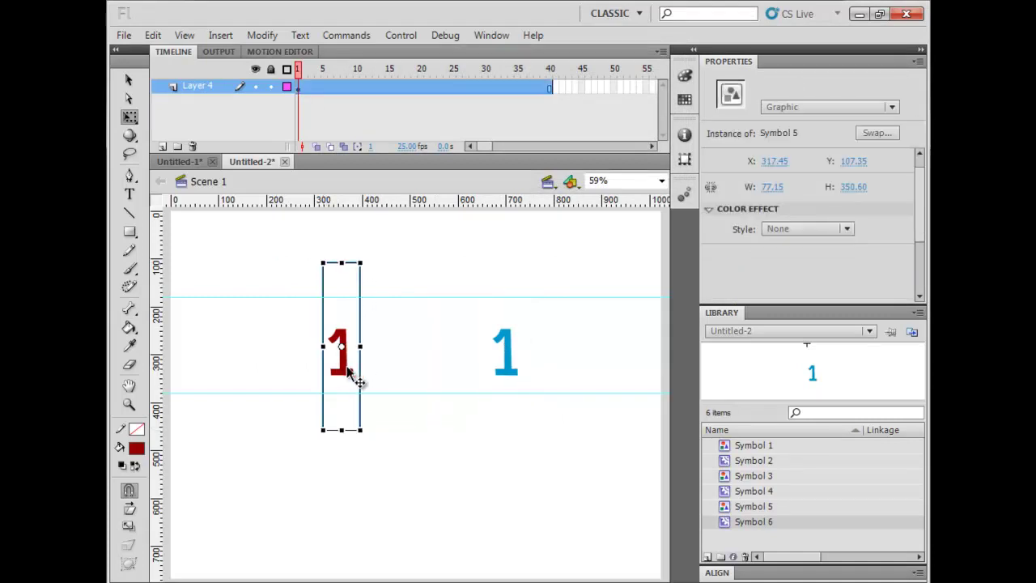
# Open the red graphic symbol for editing and insert keyframes on every frame from 2 to 10
pyautogui.doubleClick(349, 369)
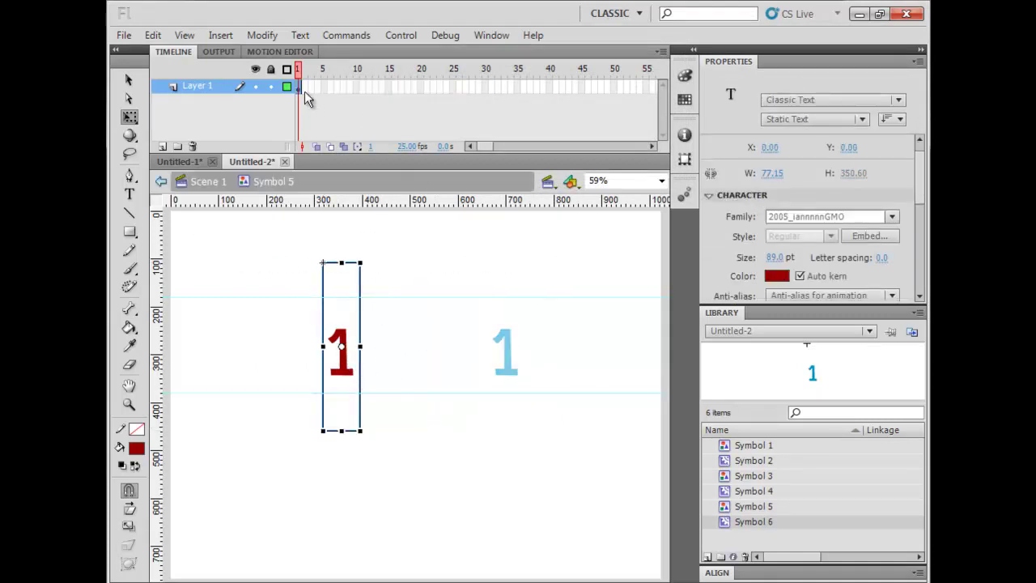
pyautogui.click(354, 90)
pyautogui.rightClick(354, 94)
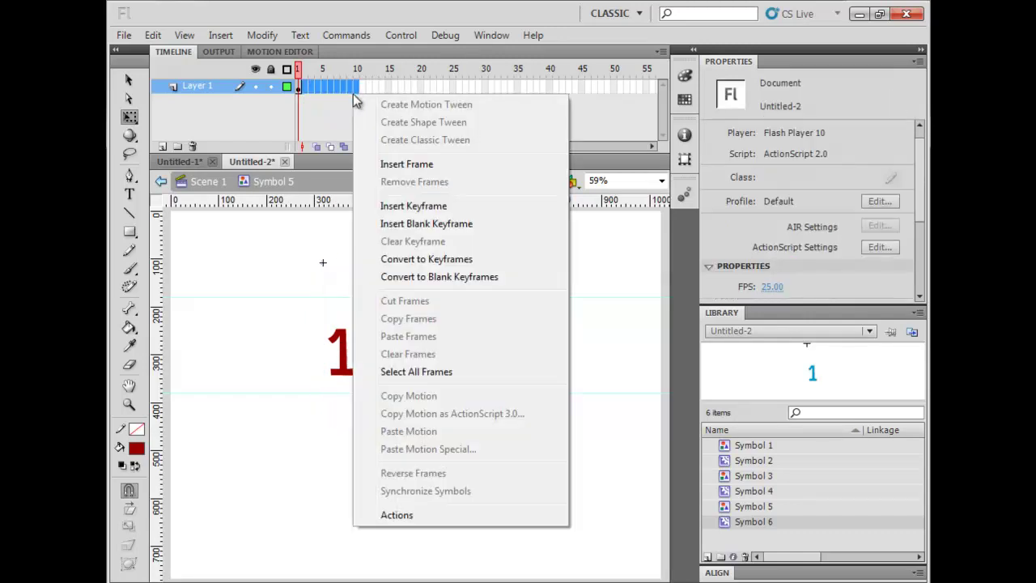
pyautogui.click(398, 206)
pyautogui.click(320, 108)
pyautogui.moveTo(308, 94); pyautogui.dragTo(351, 85)
pyautogui.rightClick(351, 85)
pyautogui.click(394, 202)
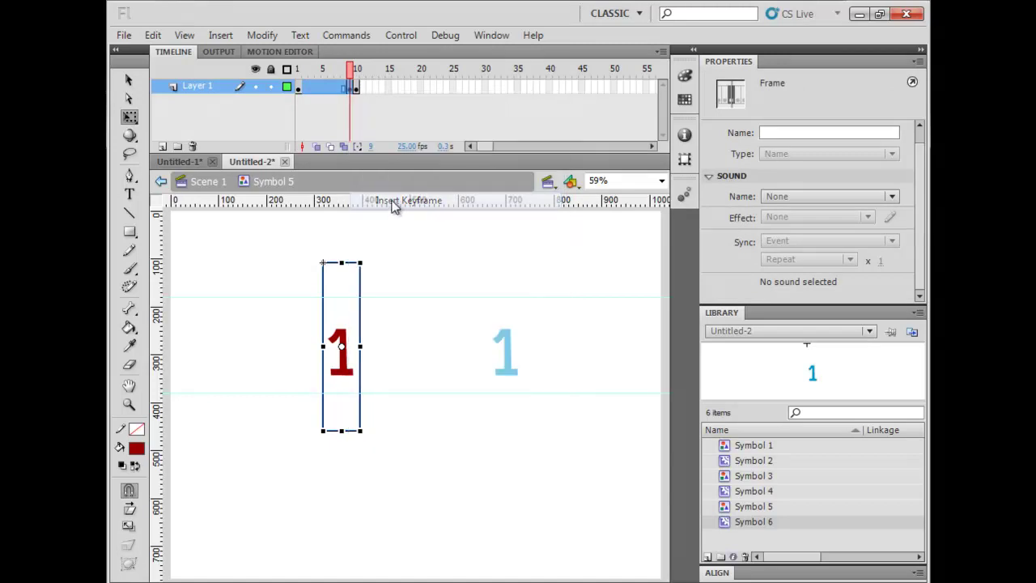
pyautogui.click(343, 106)
# Replace the red numeral on frames 2 to 5 with 2, 3, 4 and 5 to match the frame numbers
pyautogui.click(310, 89)
pyautogui.press('t')
pyautogui.moveTo(349, 348); pyautogui.dragTo(296, 327)
pyautogui.write('2')
pyautogui.click(310, 87)
pyautogui.write('3')
pyautogui.click(316, 86)
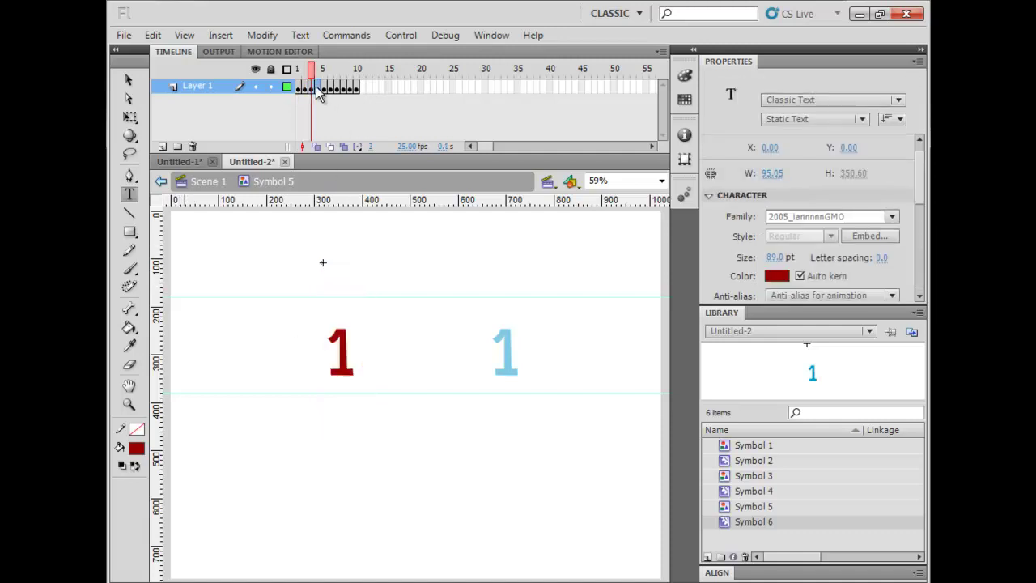
pyautogui.click(333, 332)
pyautogui.moveTo(356, 332); pyautogui.dragTo(320, 331)
pyautogui.write('4')
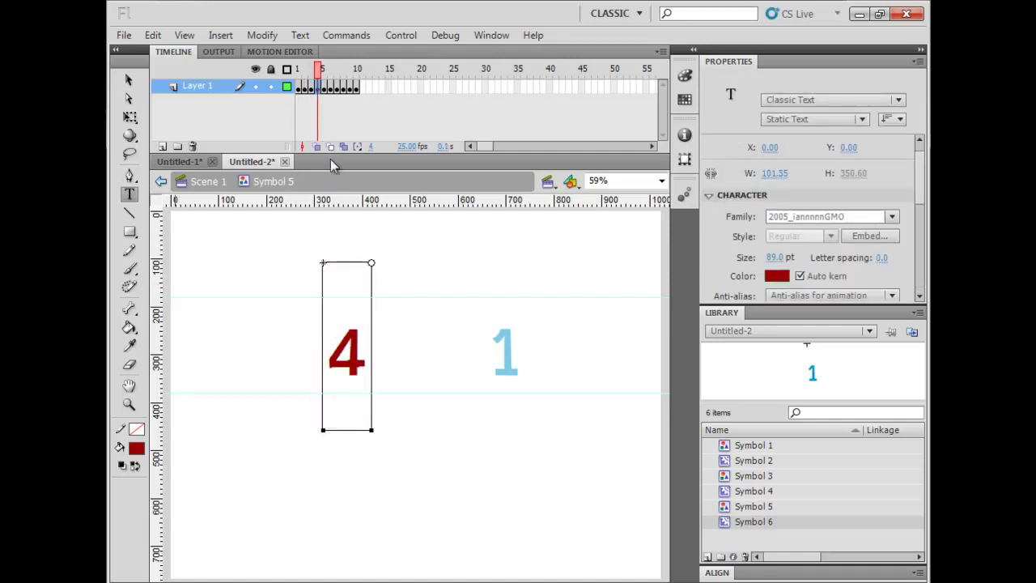
pyautogui.click(326, 85)
pyautogui.doubleClick(356, 336)
pyautogui.write('5')
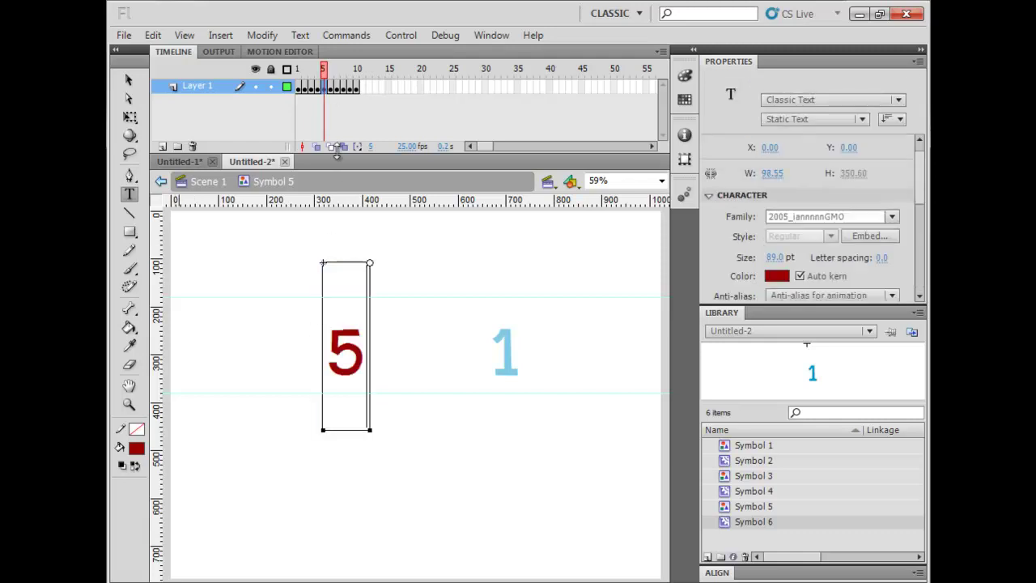
# Replace the red numeral on frames 6 to 9 with 6, 7, 8 and 9
pyautogui.click(332, 86)
pyautogui.moveTo(358, 339); pyautogui.dragTo(298, 343)
pyautogui.write('6')
pyautogui.click(338, 87)
pyautogui.write('7')
pyautogui.click(344, 87)
pyautogui.write('8')
pyautogui.click(350, 87)
pyautogui.write('9')
# Change the red numeral on frame 10 to 10 and finish text editing
pyautogui.click(357, 86)
pyautogui.moveTo(360, 340); pyautogui.dragTo(320, 342)
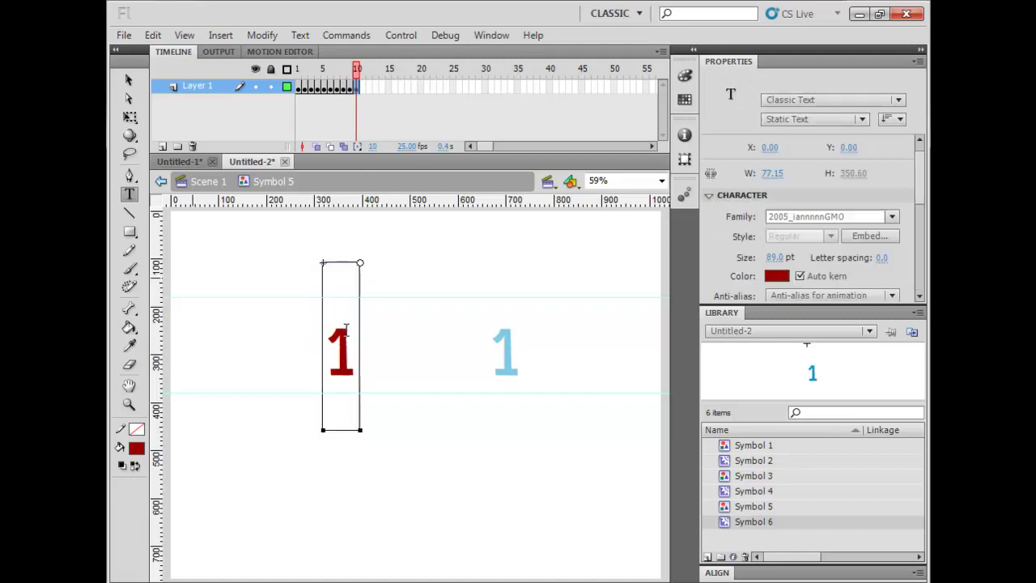
pyautogui.write('11')
pyautogui.press('BackSpace')
pyautogui.write('0')
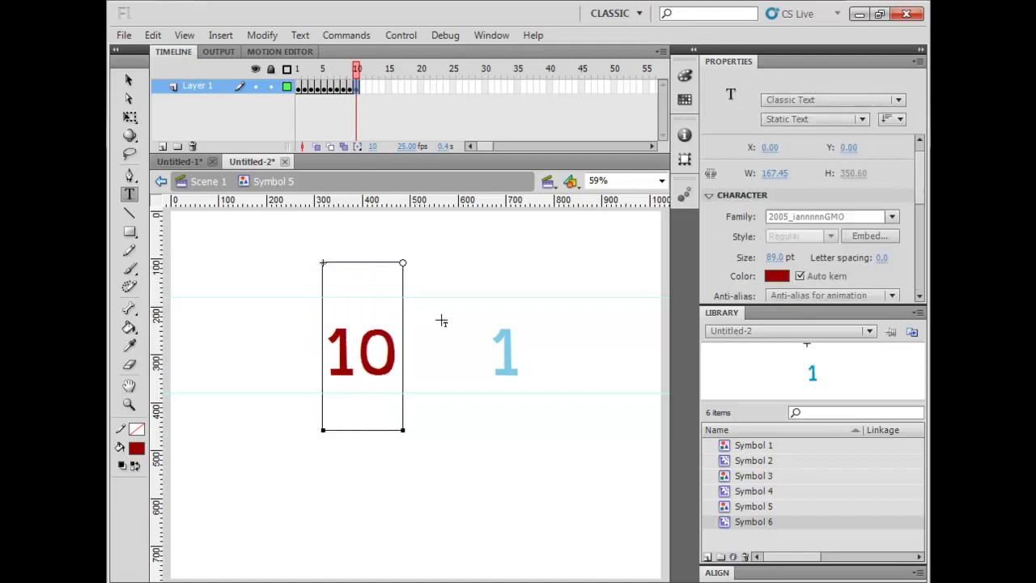
pyautogui.press('Escape')
pyautogui.press('v')
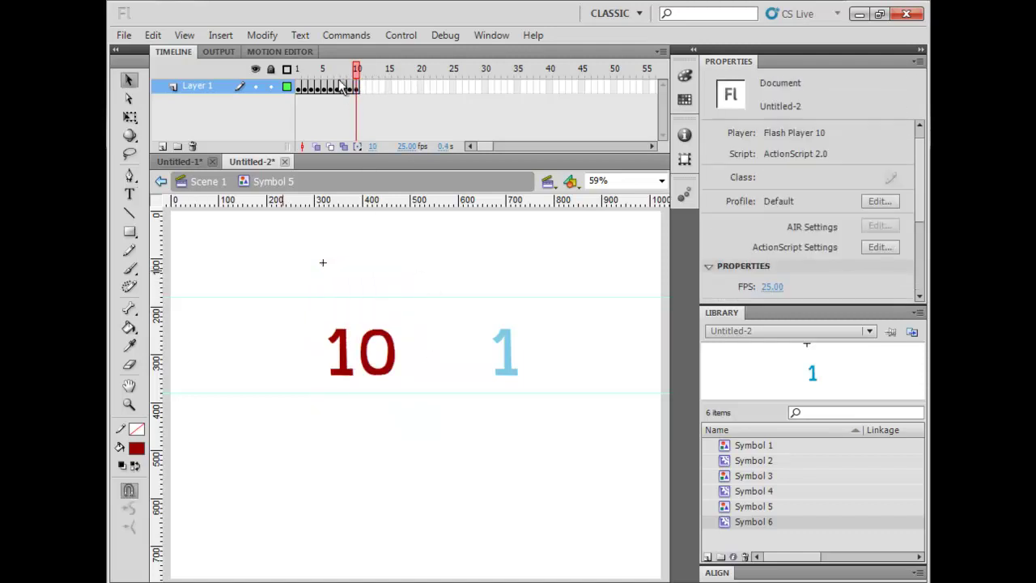
# Play through the red symbol's frames to check the count and return to Scene 1
pyautogui.click(227, 92)
pyautogui.press('Return')
pyautogui.doubleClick(486, 279)
# Open the blue movie clip symbol for editing and insert keyframes on frames 2 to 10
pyautogui.click(515, 373)
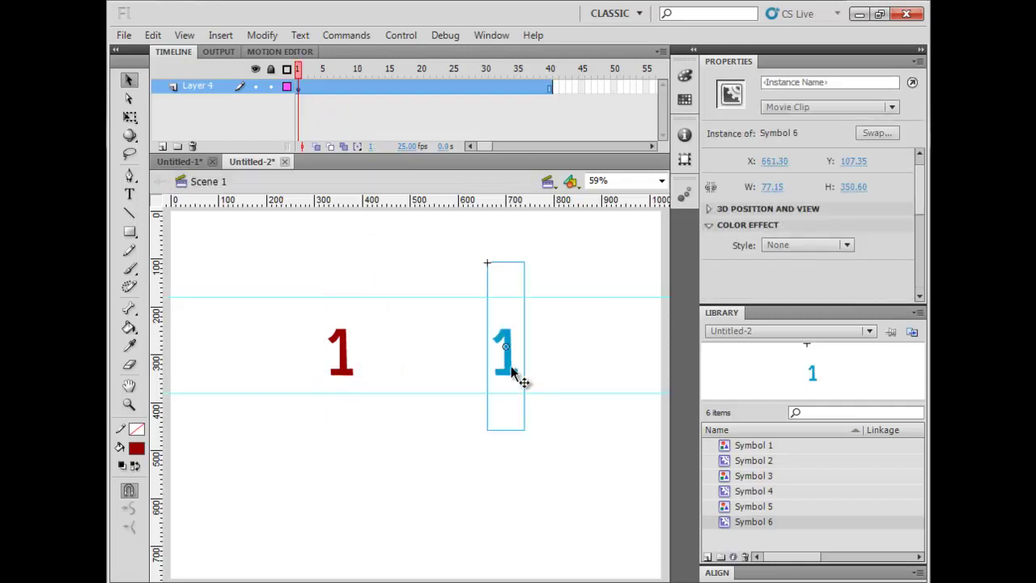
pyautogui.doubleClick(515, 372)
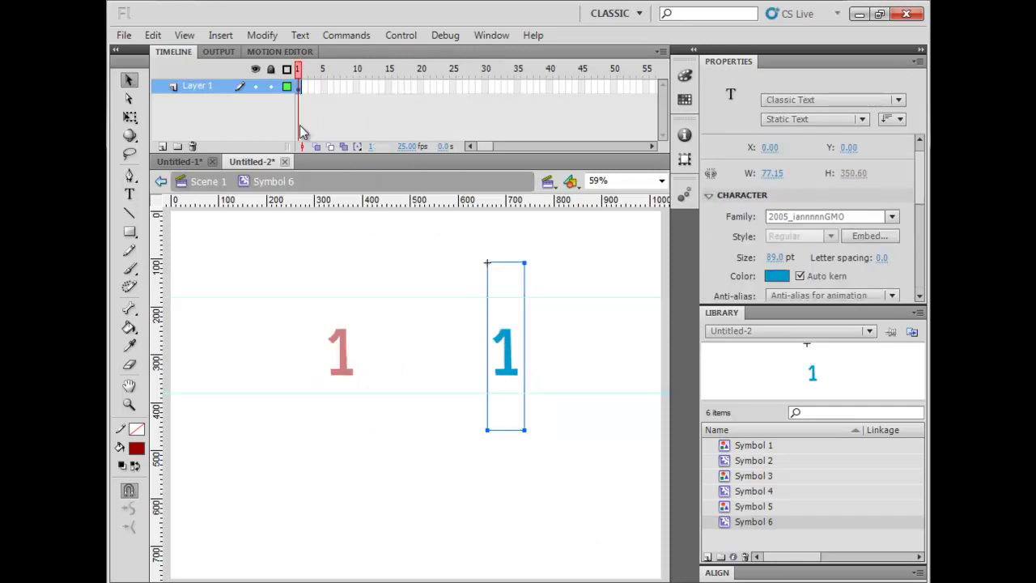
pyautogui.moveTo(307, 85); pyautogui.dragTo(356, 88)
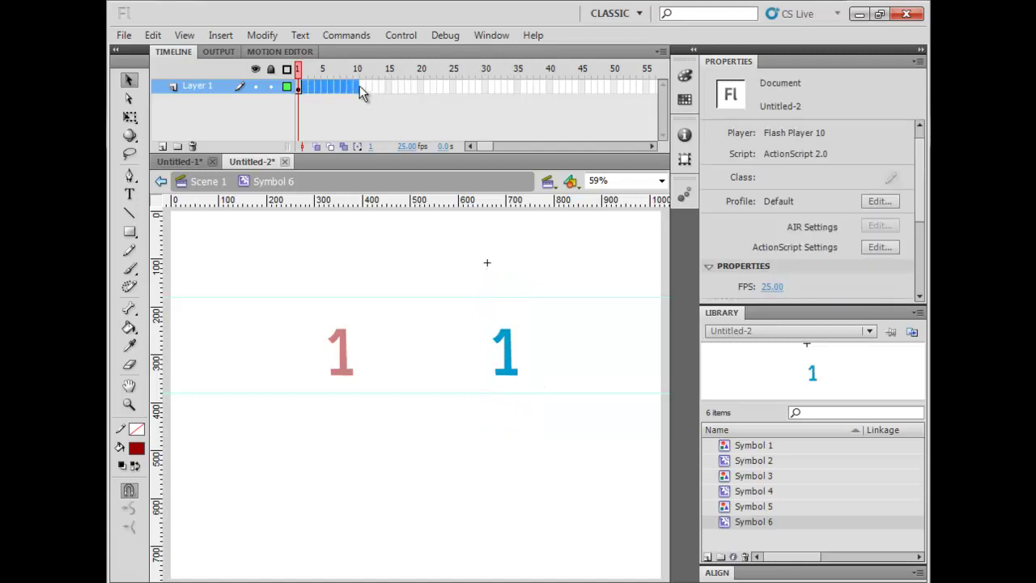
pyautogui.press('F6')
# Replace the blue numeral on frames 2 to 5 with 2, 3, 4 and 5
pyautogui.click(302, 87)
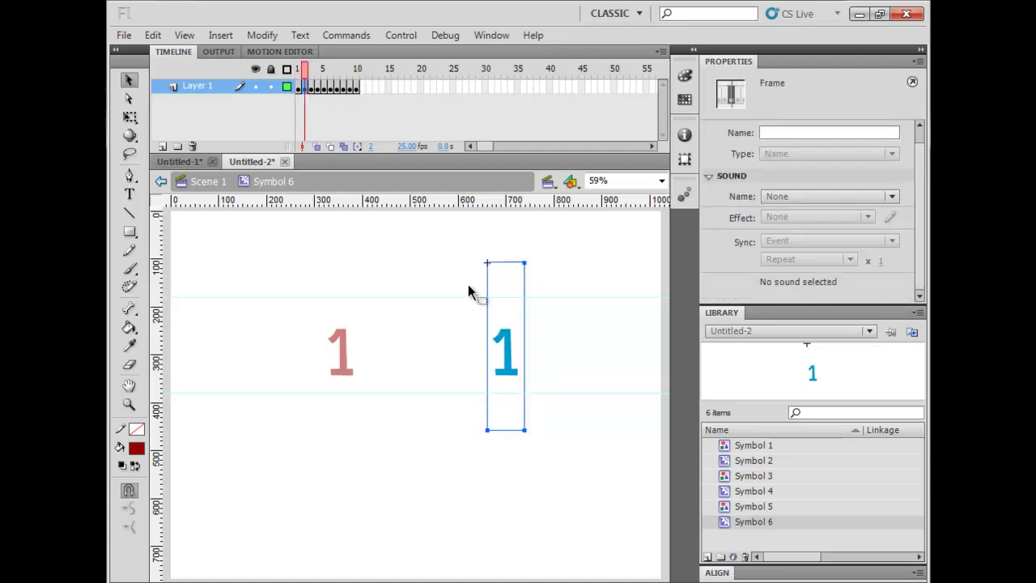
pyautogui.press('t')
pyautogui.doubleClick(494, 348)
pyautogui.write('2')
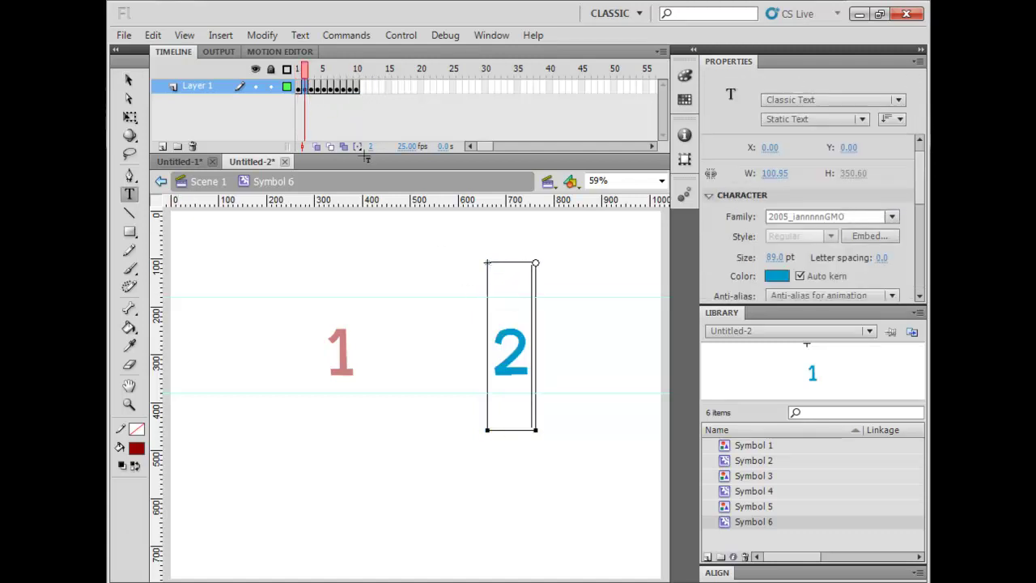
pyautogui.click(311, 86)
pyautogui.doubleClick(509, 341)
pyautogui.write('3')
pyautogui.click(318, 87)
pyautogui.doubleClick(507, 324)
pyautogui.write('4')
pyautogui.click(324, 86)
pyautogui.doubleClick(481, 348)
pyautogui.write('5')
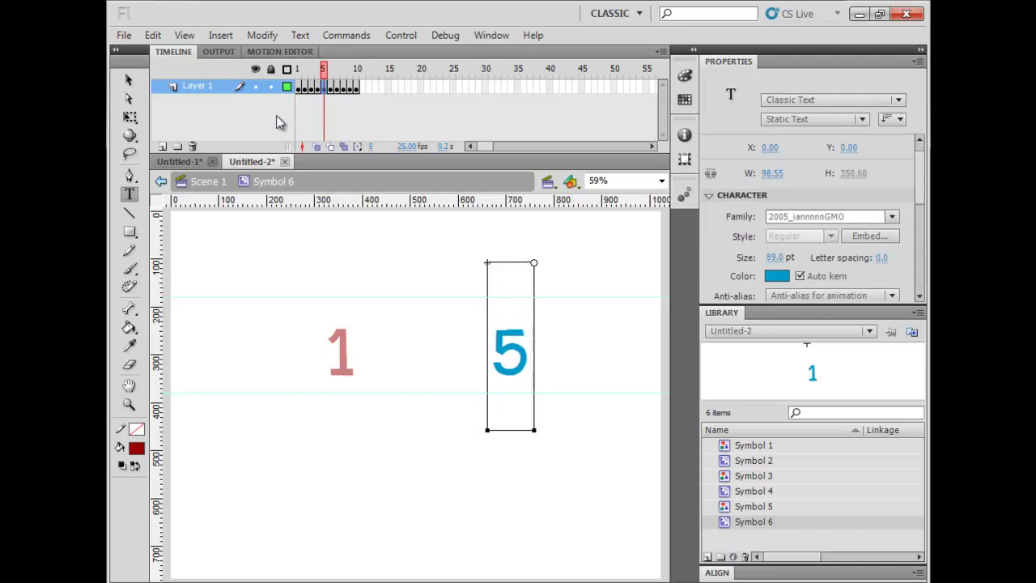
# Replace the blue numeral on frames 6 to 9 with 6, 7, 8 and 9
pyautogui.click(330, 86)
pyautogui.doubleClick(505, 346)
pyautogui.write('6')
pyautogui.click(336, 87)
pyautogui.doubleClick(508, 323)
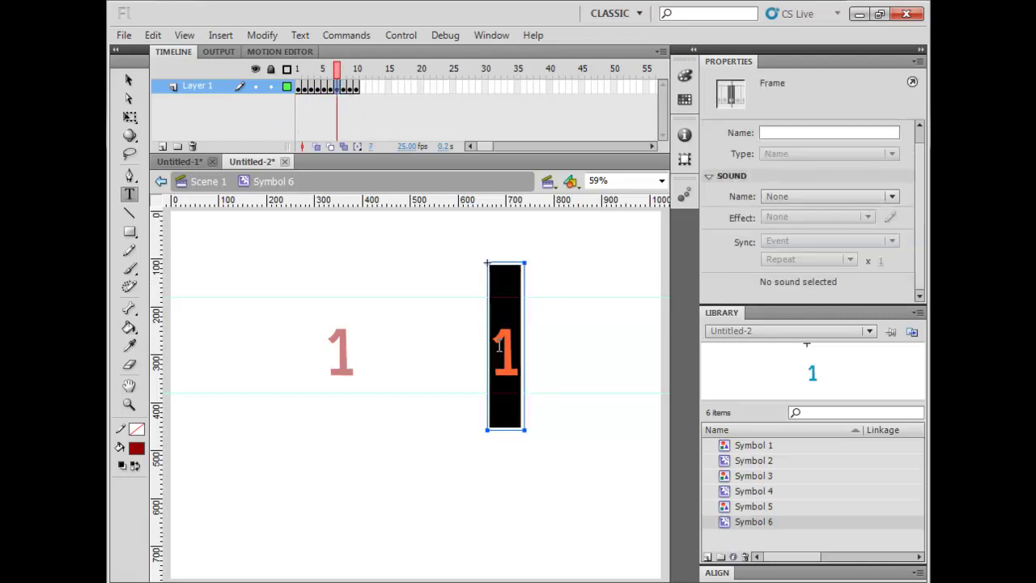
pyautogui.write('7')
pyautogui.click(343, 87)
pyautogui.doubleClick(515, 334)
pyautogui.write('8')
pyautogui.click(350, 87)
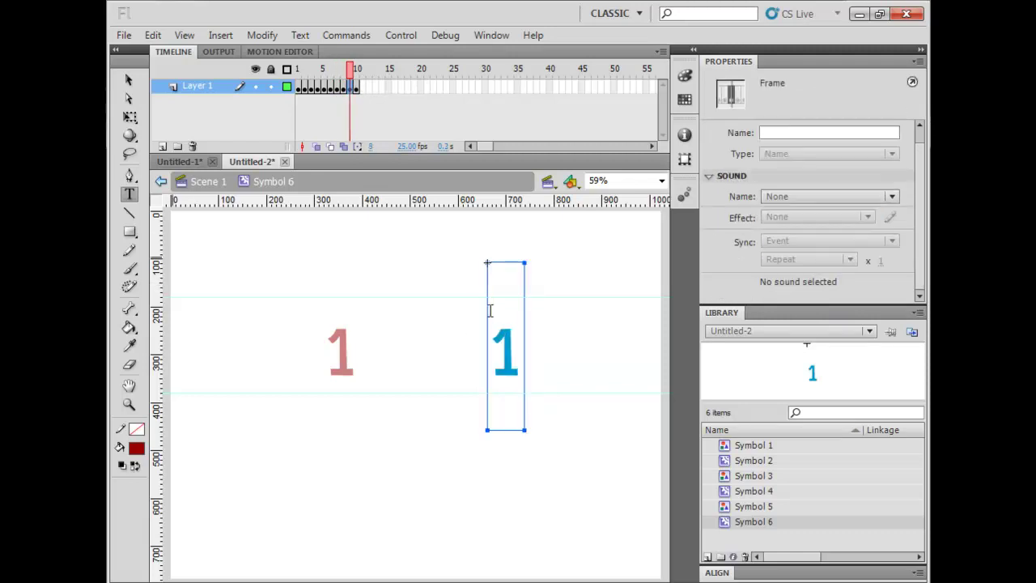
pyautogui.doubleClick(498, 331)
pyautogui.write('9')
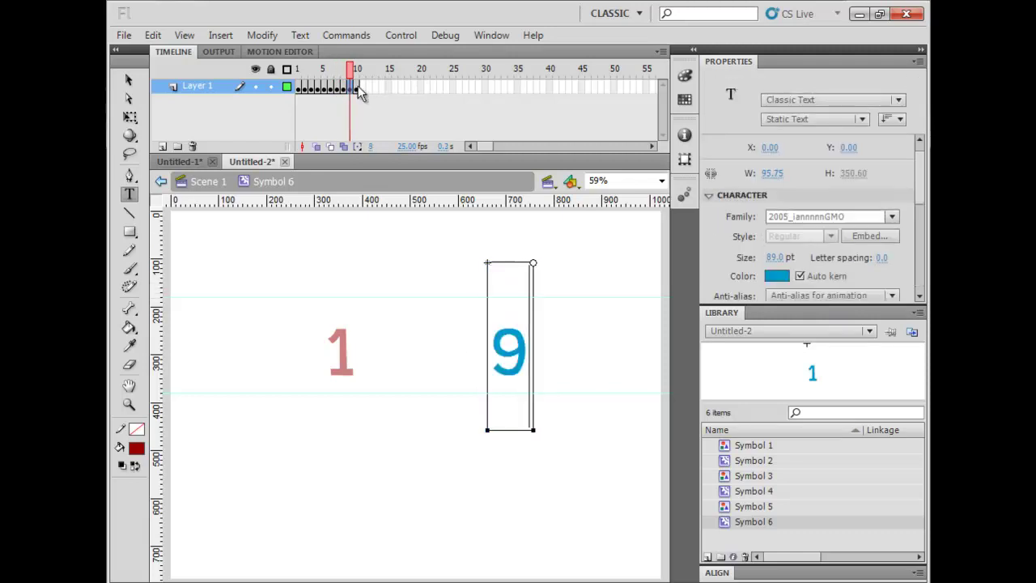
# Change the blue numeral on frame 10 to 10 and return to Scene 1
pyautogui.click(357, 86)
pyautogui.doubleClick(512, 353)
pyautogui.write('10')
pyautogui.press('Escape')
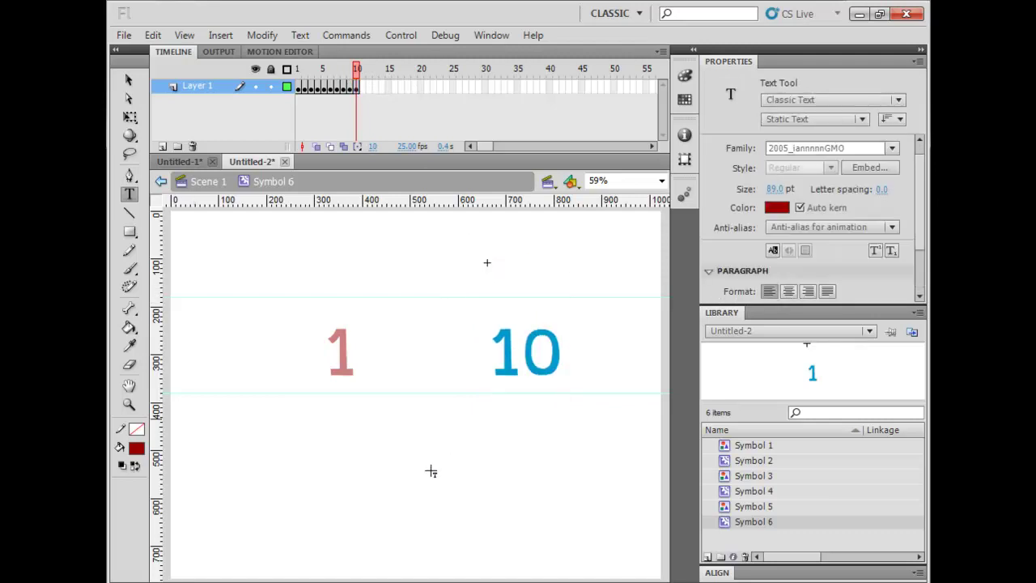
pyautogui.press('v')
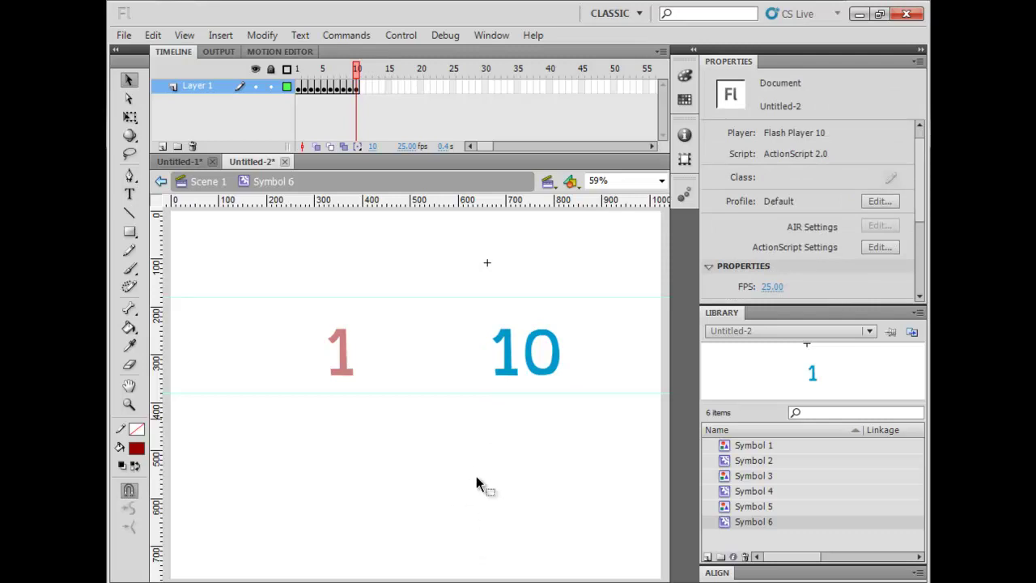
pyautogui.click(208, 182)
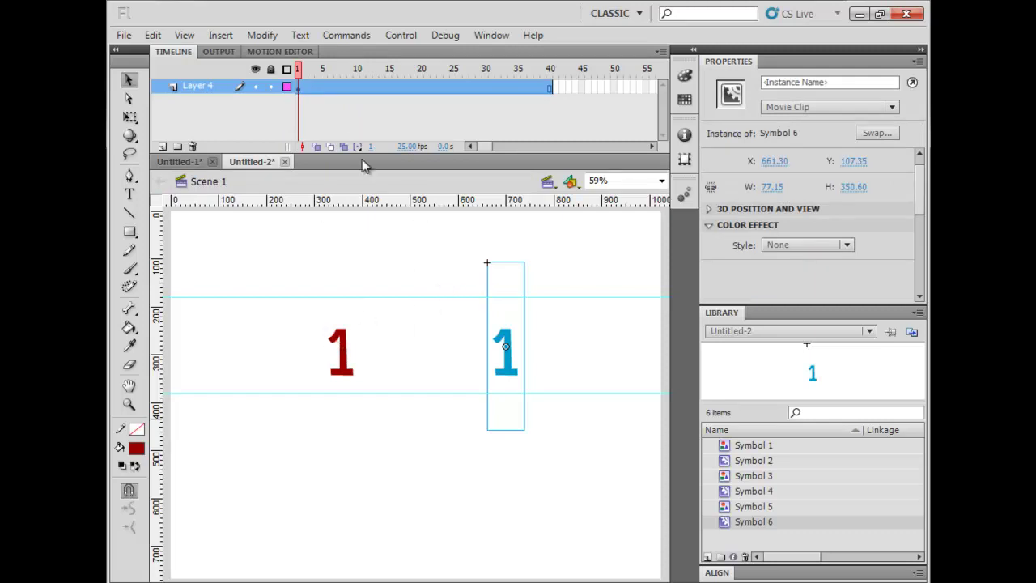
# Play the main timeline, return to frame 1, and test the movie to compare the red and blue symbols
pyautogui.press('Return')
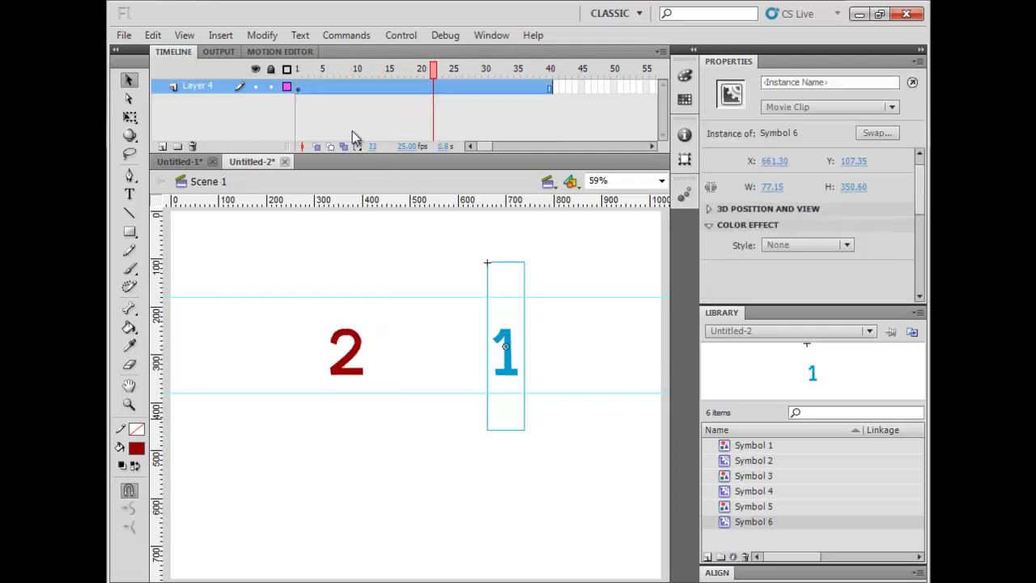
pyautogui.click(297, 70)
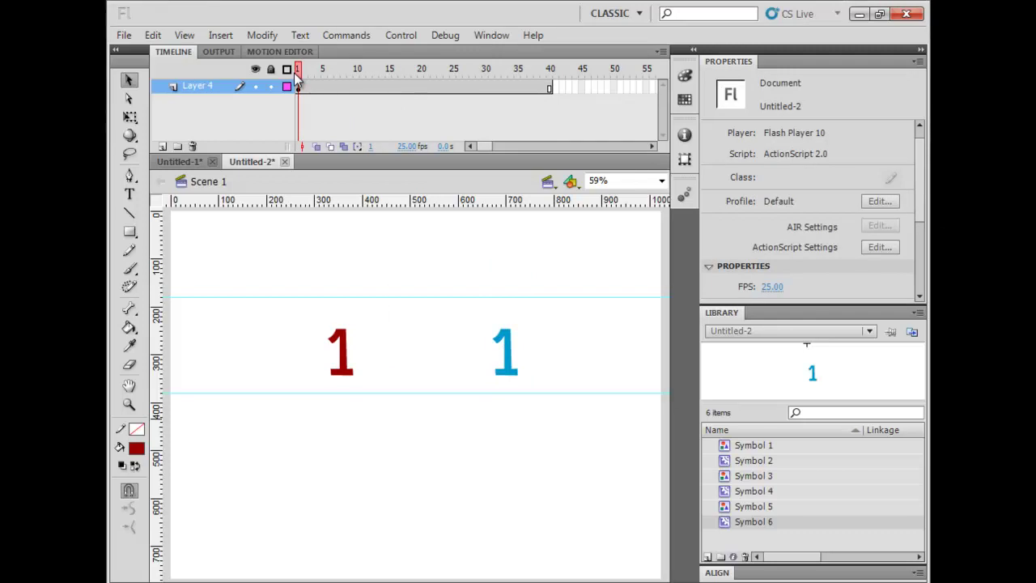
pyautogui.hotkey('ctrl', 'Return')
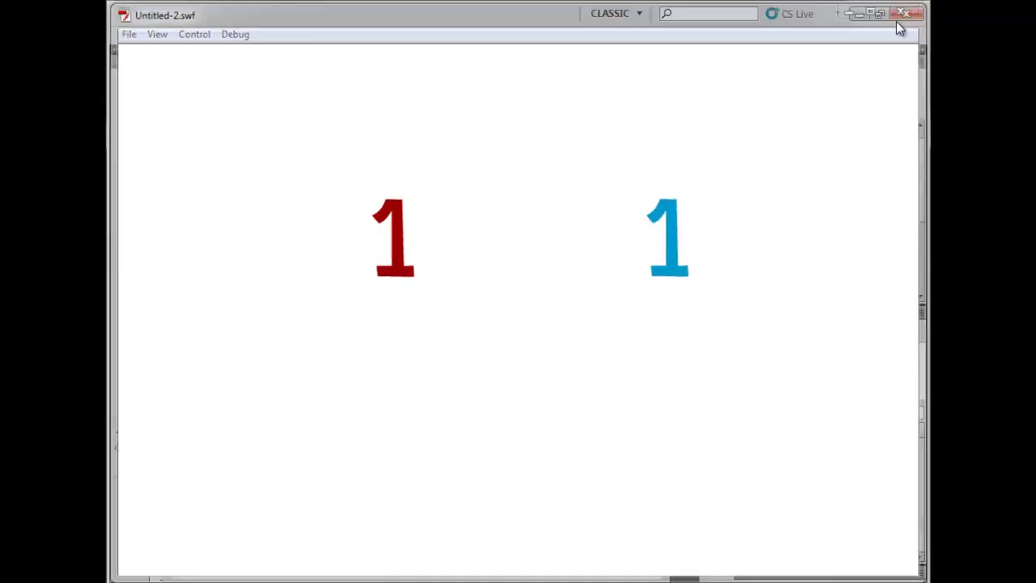
pyautogui.click(905, 10)
# Distribute the red graphic symbol instance from Layer 4 onto its own layer
pyautogui.moveTo(301, 70); pyautogui.dragTo(408, 69)
pyautogui.click(354, 347)
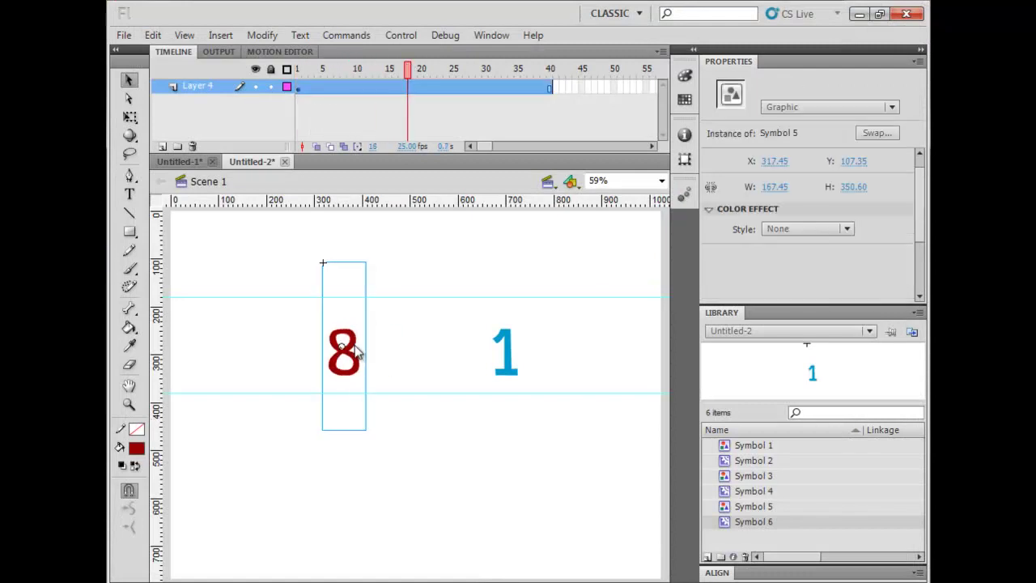
pyautogui.rightClick(356, 348)
pyautogui.click(451, 354)
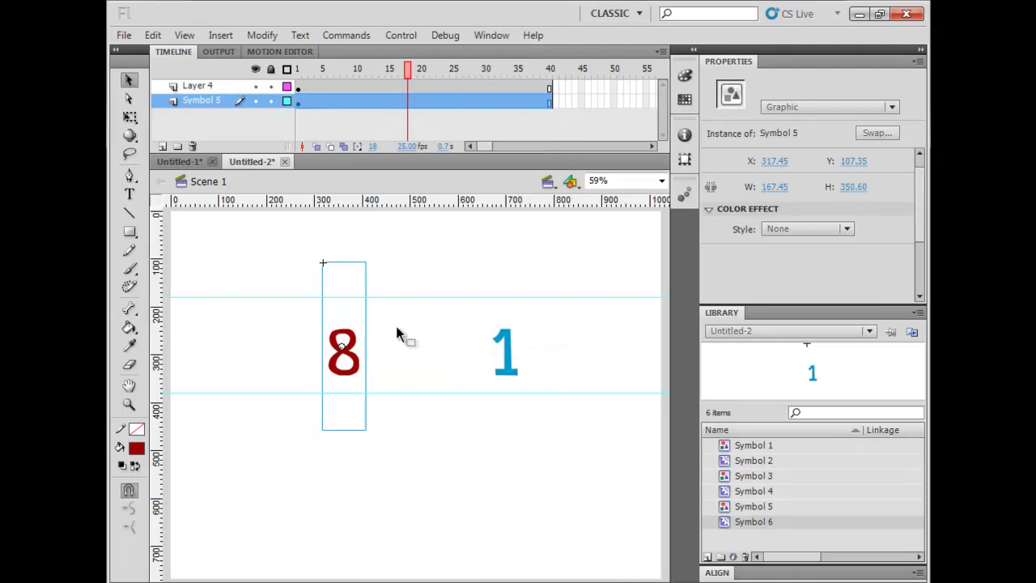
pyautogui.click(397, 332)
pyautogui.click(356, 360)
pyautogui.click(406, 116)
# Insert a keyframe at frame 20 of the Symbol 5 layer and move it to frame 14
pyautogui.click(421, 103)
pyautogui.press('F6')
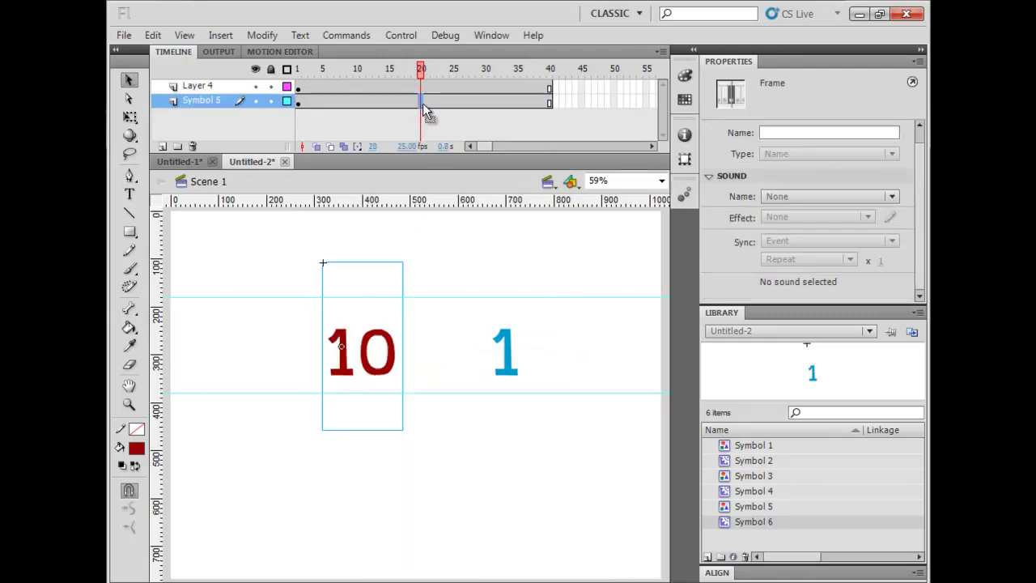
pyautogui.click(419, 132)
pyautogui.click(422, 102)
pyautogui.moveTo(417, 94); pyautogui.dragTo(378, 117)
pyautogui.click(421, 102)
pyautogui.moveTo(385, 79)
pyautogui.mouseDown()
pyautogui.moveTo(298, 81)
pyautogui.moveTo(380, 86)
pyautogui.mouseUp()
pyautogui.hotkey('ctrl', 'shift', 'a')
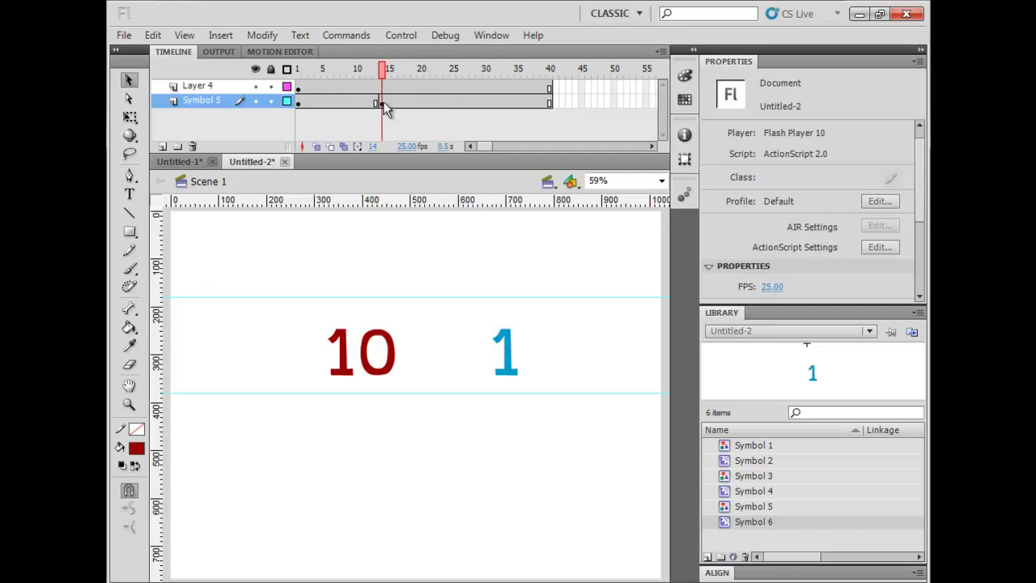
# Clear the moved keyframe at frame 14 of the Symbol 5 layer and insert a fresh keyframe there
pyautogui.rightClick(384, 103)
pyautogui.click(458, 250)
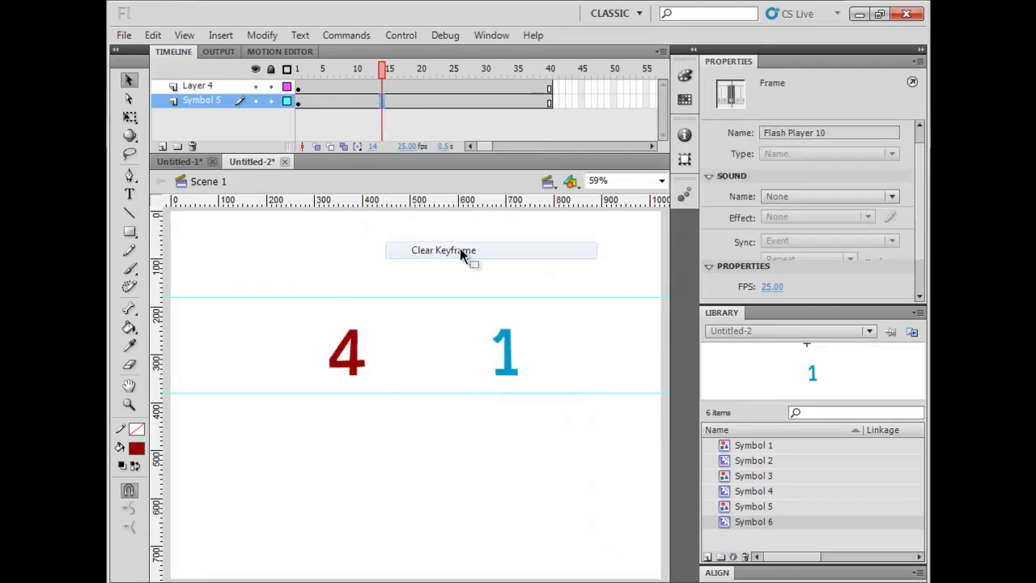
pyautogui.click(383, 102)
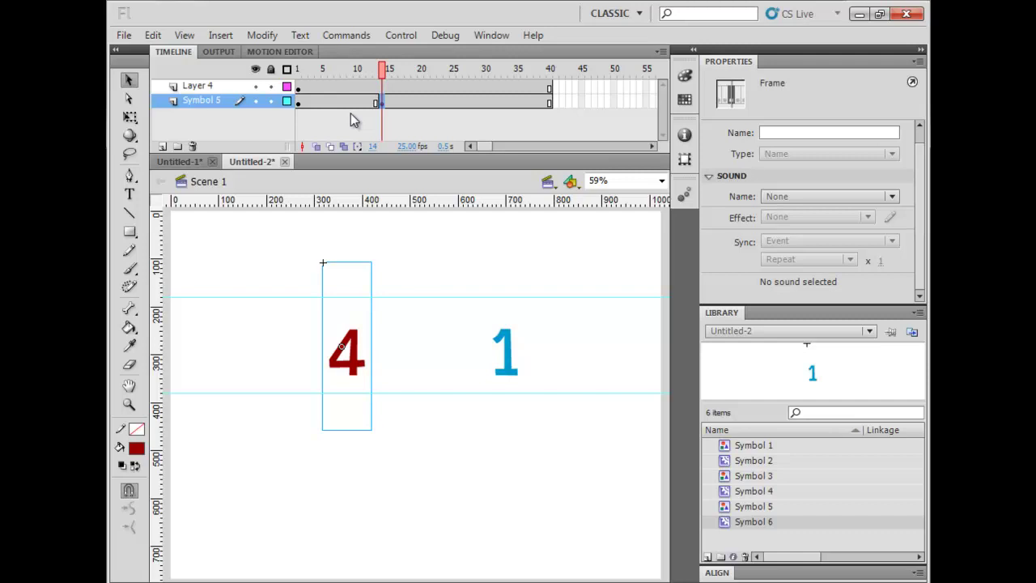
# Insert a keyframe at frame 14 of Layer 4 and test the movie
pyautogui.click(454, 87)
pyautogui.moveTo(451, 89); pyautogui.dragTo(385, 92)
pyautogui.hotkey('ctrl', 'Return')
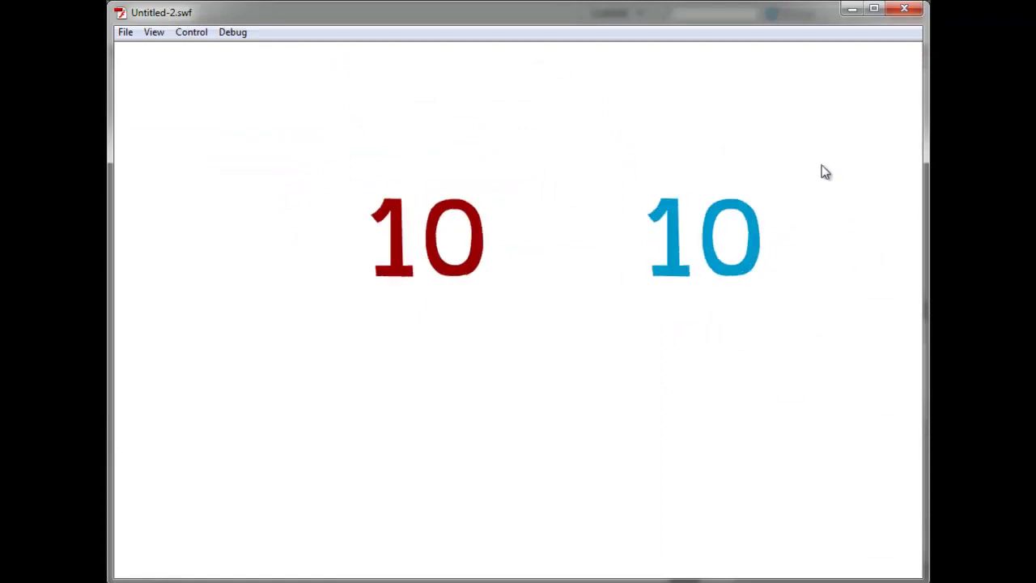
pyautogui.click(904, 8)
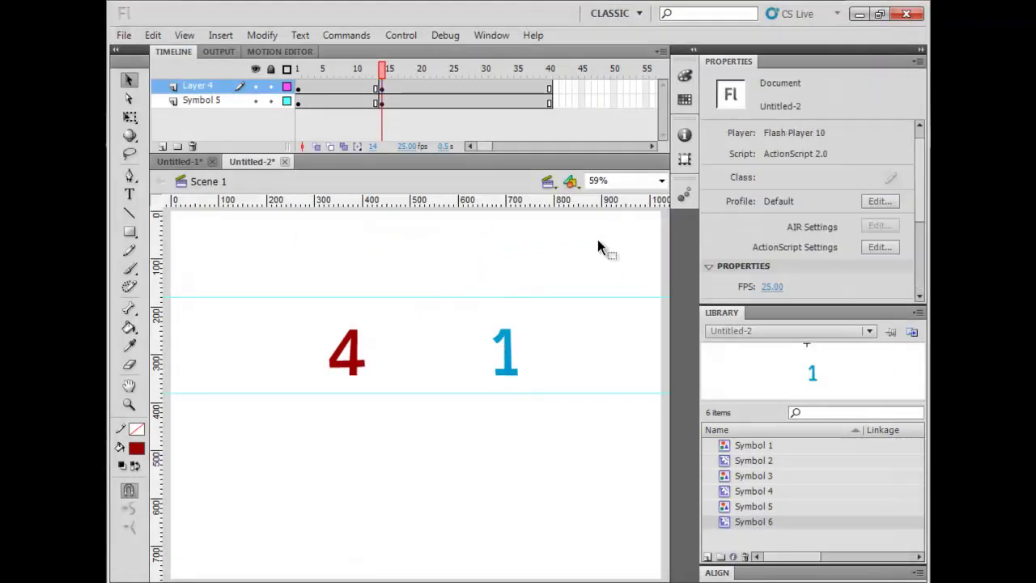
# Set the document frame rate to 6 fps and test the movie at the slower speed
pyautogui.scroll(-3, 825, 271)
pyautogui.moveTo(772, 194); pyautogui.dragTo(750, 198)
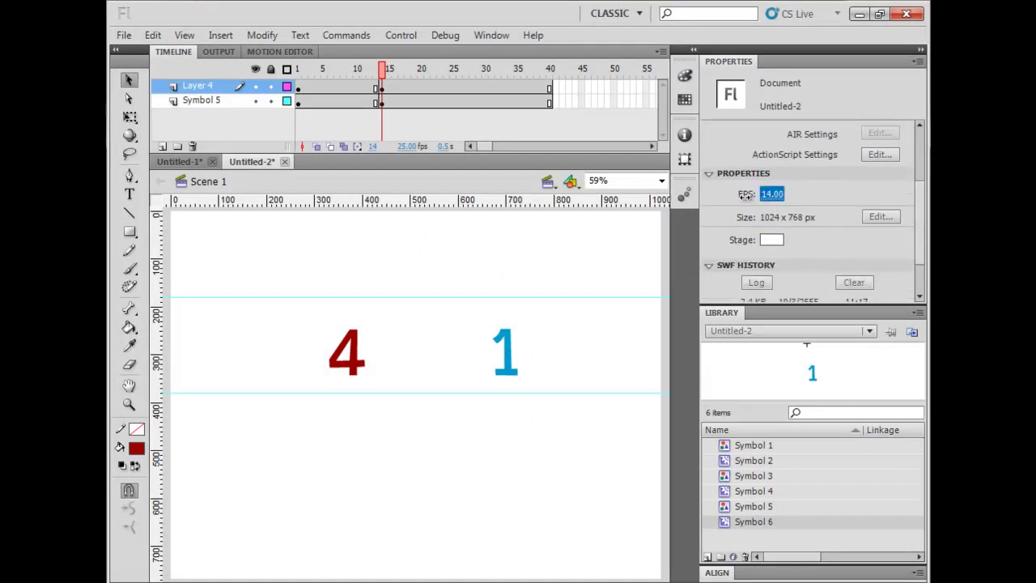
pyautogui.hotkey('ctrl', 'Return')
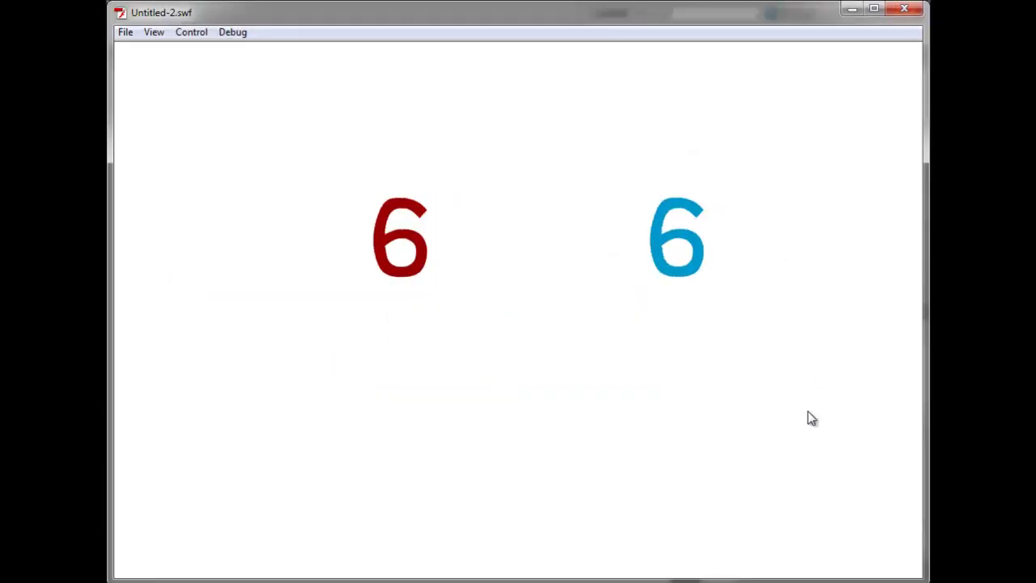
pyautogui.click(904, 8)
# Move the Symbol 5 layer's keyframe from frame 14 to frame 7 and test the movie
pyautogui.click(381, 103)
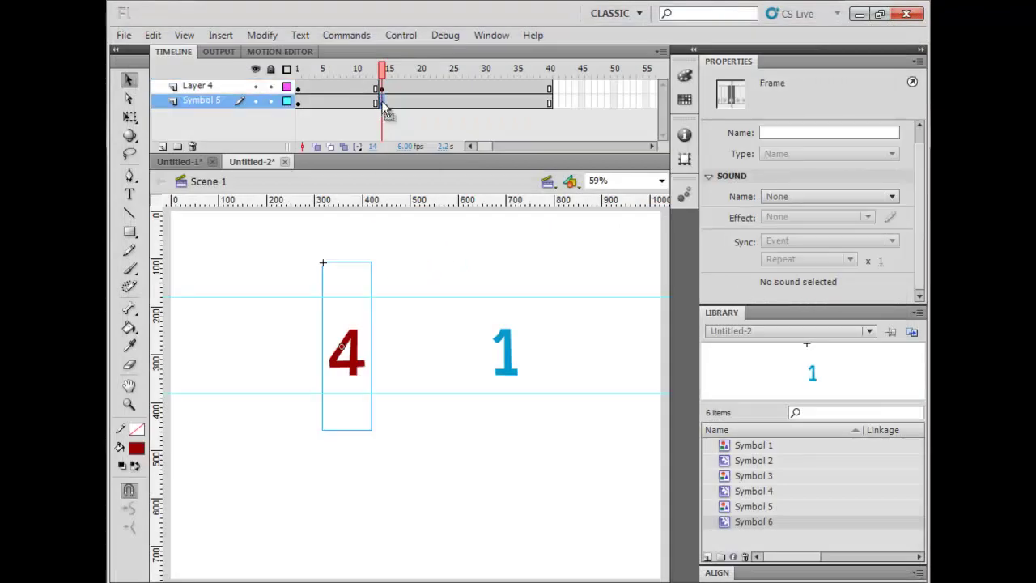
pyautogui.hotkey('ctrl', 'Return')
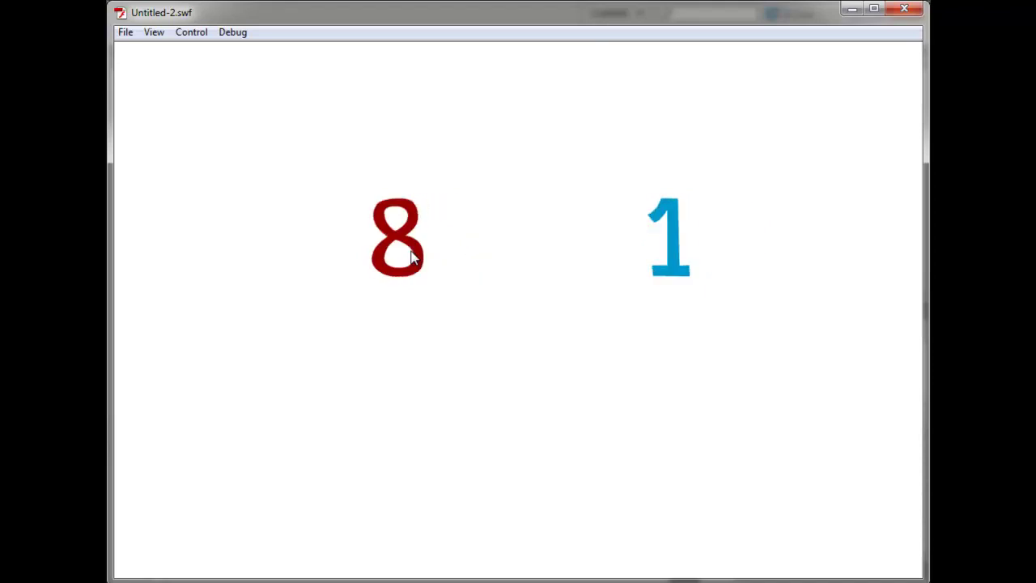
pyautogui.click(904, 8)
# Clear the keyframes at frame 7 of the Symbol 5 layer and frame 14 of Layer 4
pyautogui.rightClick(335, 102)
pyautogui.click(396, 247)
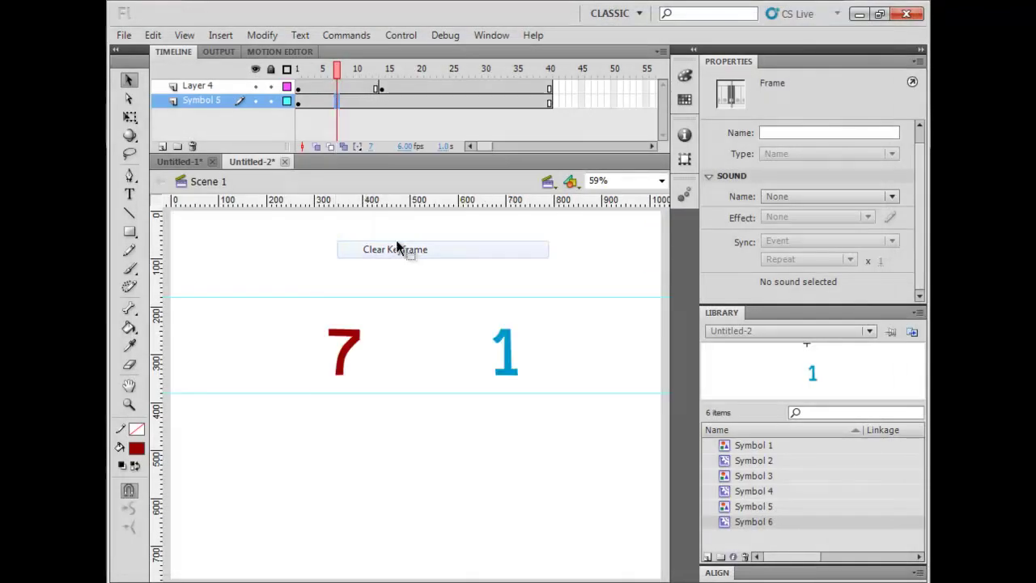
pyautogui.click(451, 102)
pyautogui.click(400, 317)
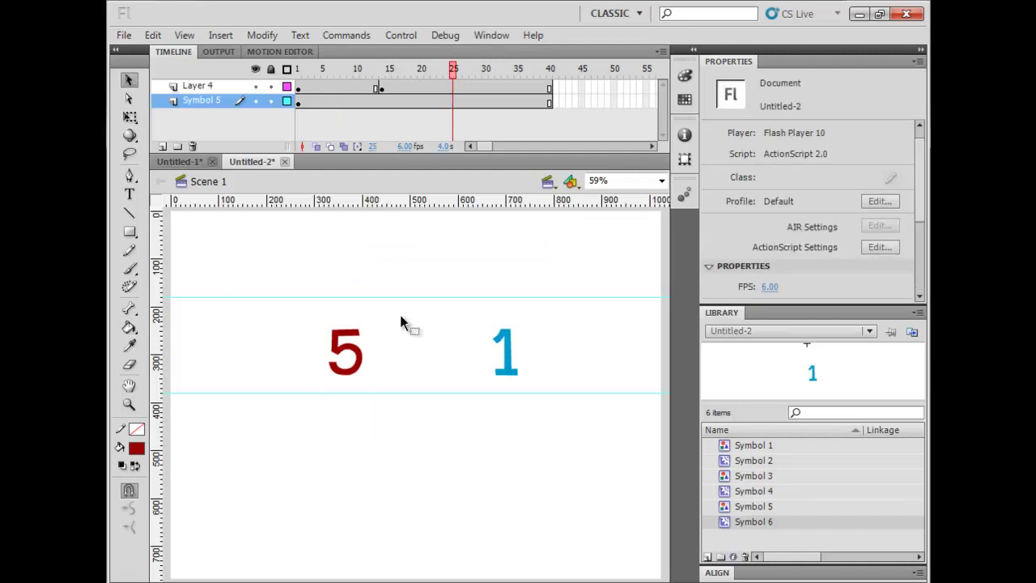
pyautogui.rightClick(381, 90)
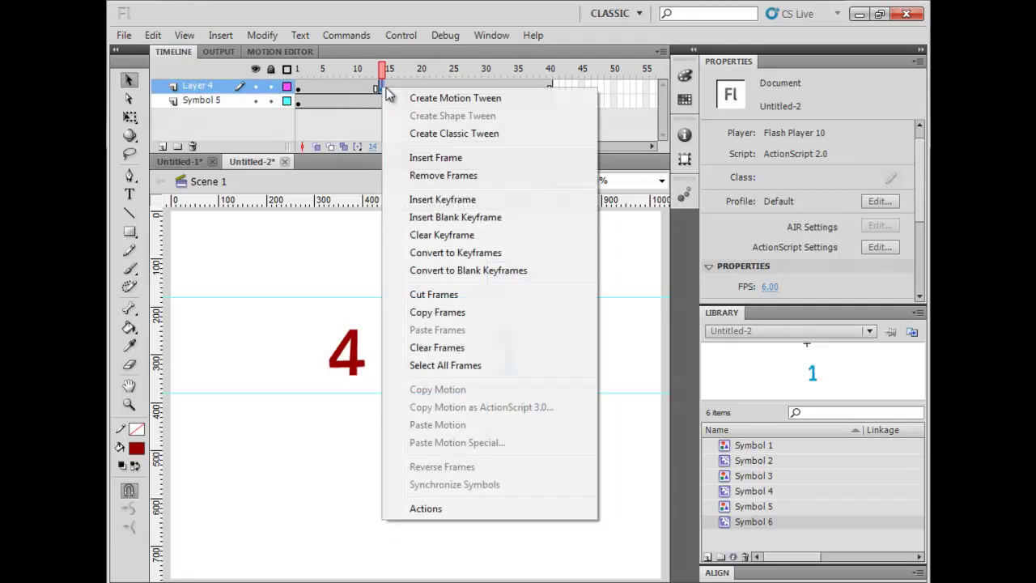
pyautogui.click(428, 233)
pyautogui.click(239, 86)
pyautogui.click(235, 87)
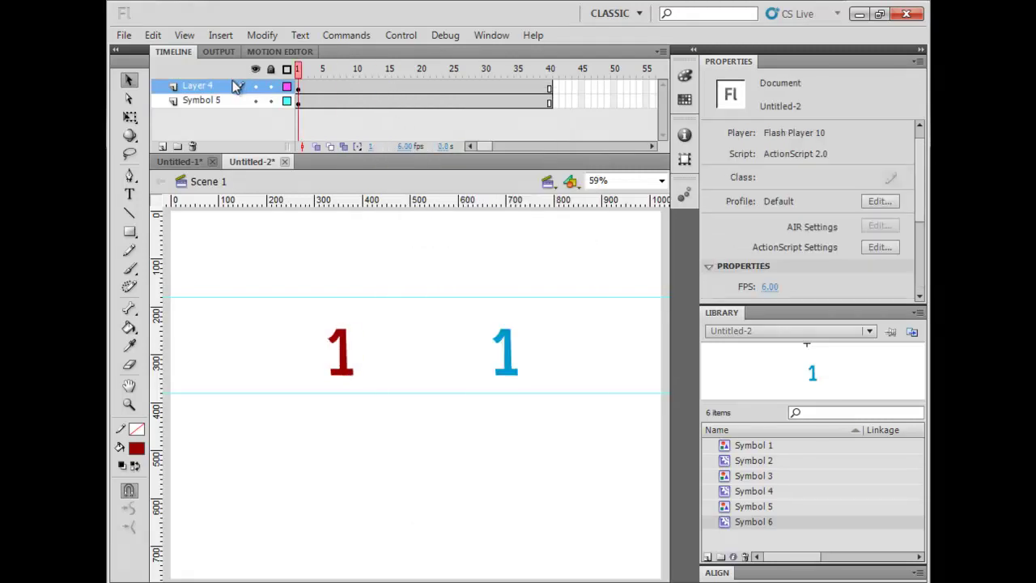
# Play the main timeline, then test the movie with uninterrupted frame spans on both layers
pyautogui.press('Return')
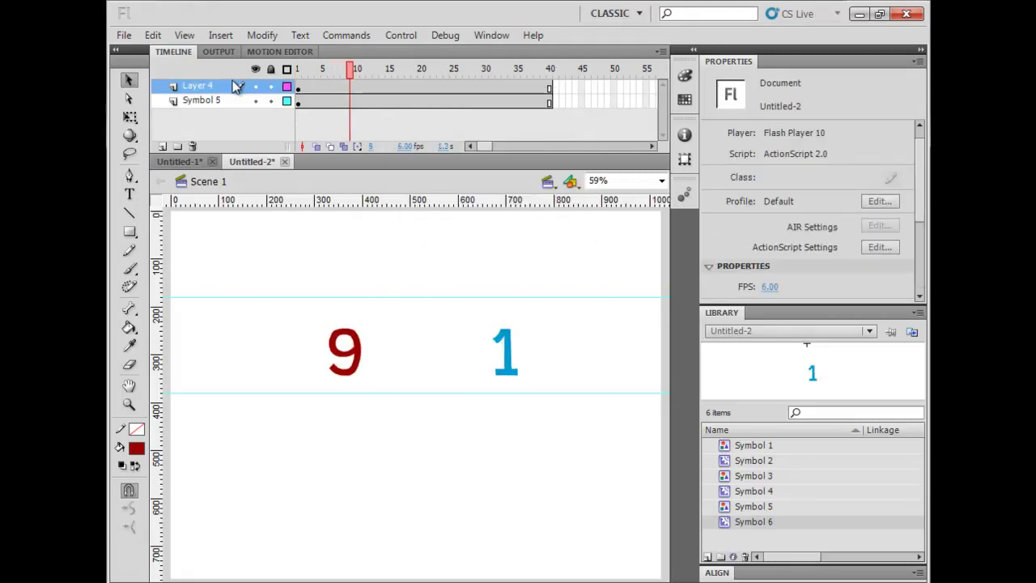
pyautogui.hotkey('ctrl', 'Return')
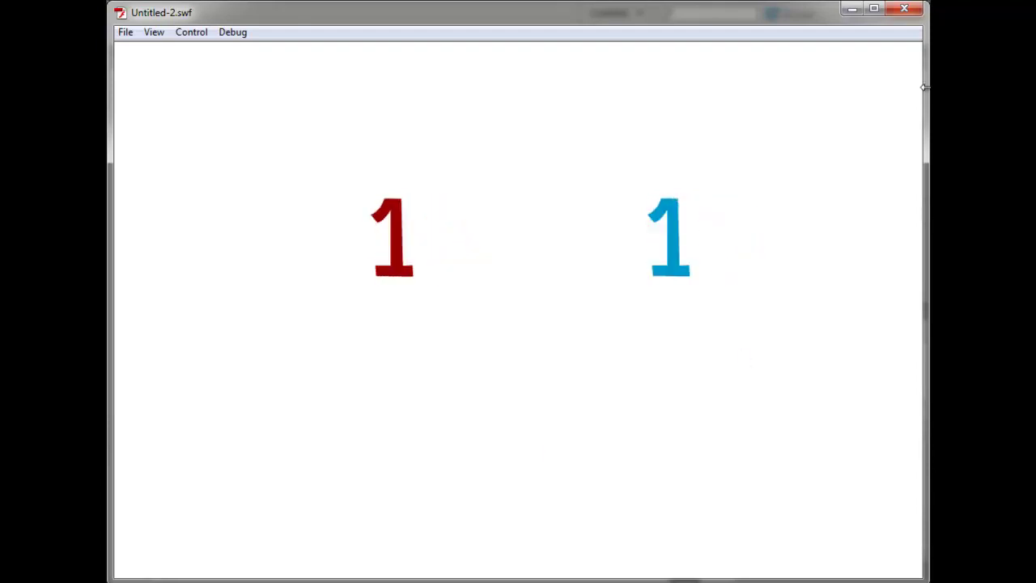
pyautogui.click(904, 8)
# Undock the Motion Editor and close it
pyautogui.moveTo(310, 68); pyautogui.dragTo(348, 76)
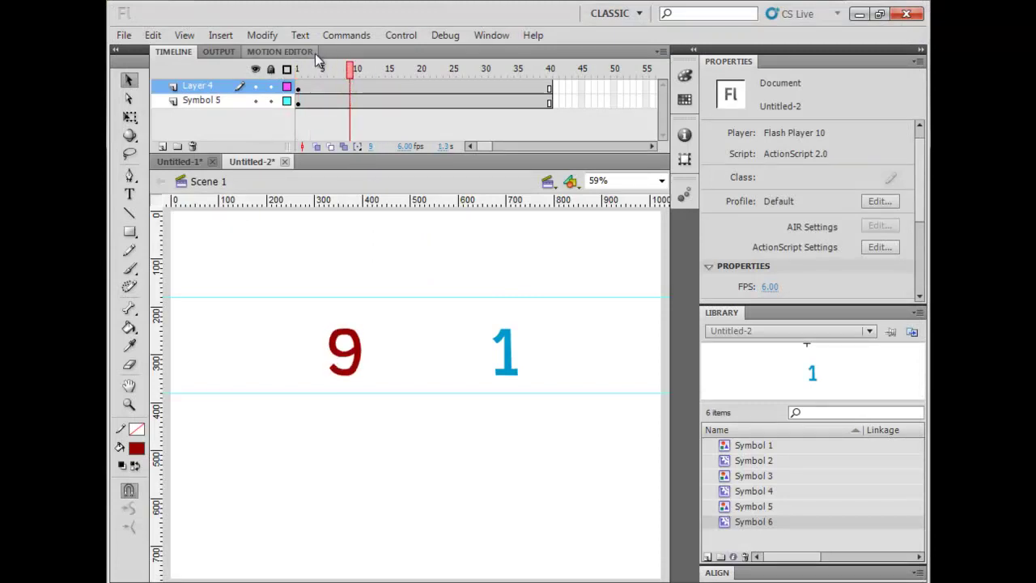
pyautogui.moveTo(311, 53); pyautogui.dragTo(306, 58)
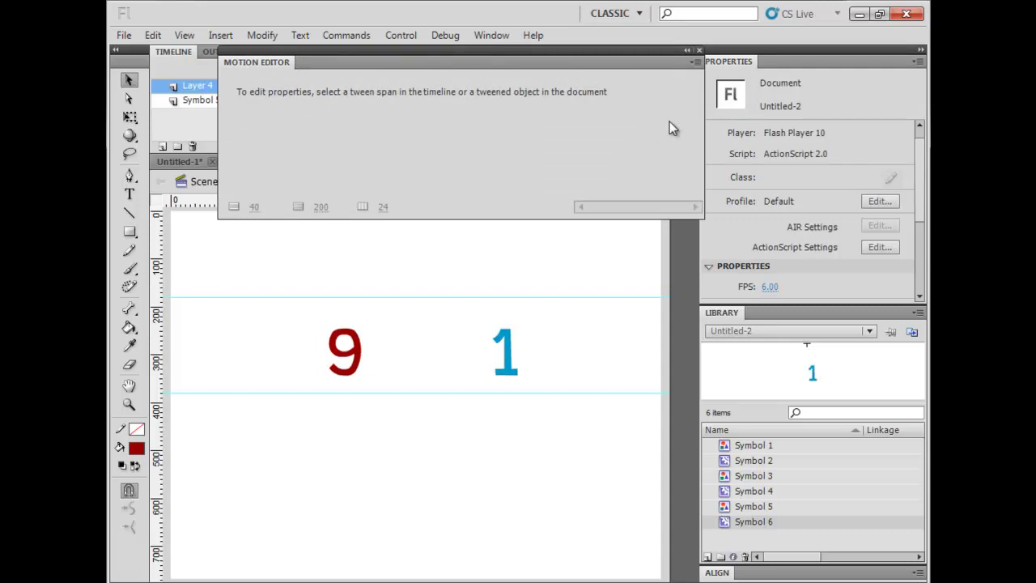
pyautogui.click(700, 51)
# Scrub the main timeline repeatedly between frames 1 and 40 to compare how the red and blue symbols advance
pyautogui.moveTo(339, 74); pyautogui.dragTo(549, 91)
pyautogui.moveTo(298, 78); pyautogui.dragTo(559, 83)
pyautogui.moveTo(300, 78); pyautogui.dragTo(571, 79)
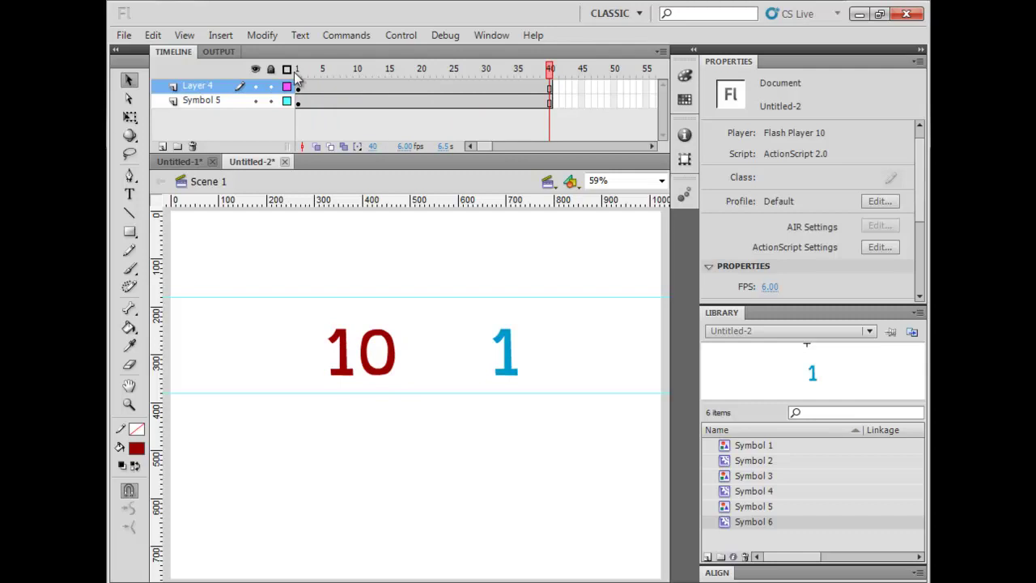
pyautogui.moveTo(299, 78); pyautogui.dragTo(581, 77)
pyautogui.moveTo(421, 79); pyautogui.dragTo(588, 111)
pyautogui.moveTo(374, 71); pyautogui.dragTo(393, 95)
# Remove both horizontal guides from the stage and scrub the timeline to frame 26
pyautogui.moveTo(314, 298); pyautogui.dragTo(377, 376)
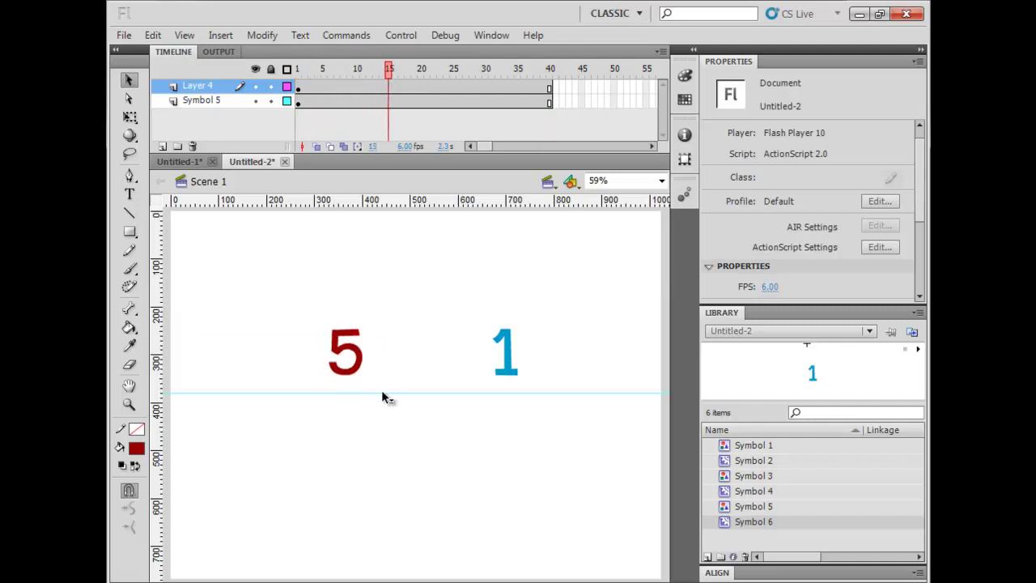
pyautogui.moveTo(369, 395); pyautogui.dragTo(344, 203)
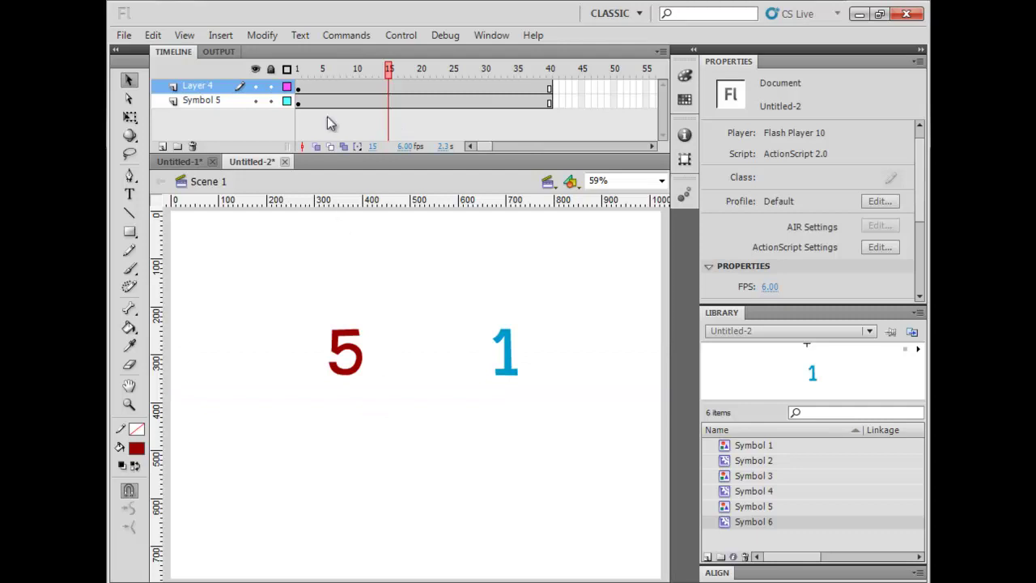
pyautogui.moveTo(339, 77); pyautogui.dragTo(459, 99)
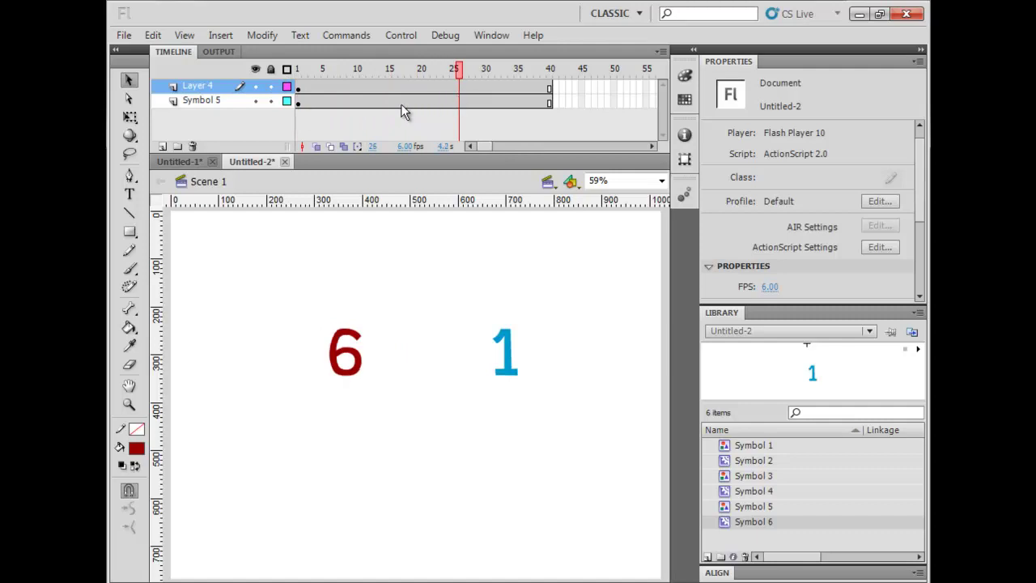
# Remove all frames after frame 1 on both Layer 4 and the Symbol 5 layer
pyautogui.moveTo(306, 95); pyautogui.dragTo(542, 109)
pyautogui.rightClick(524, 107)
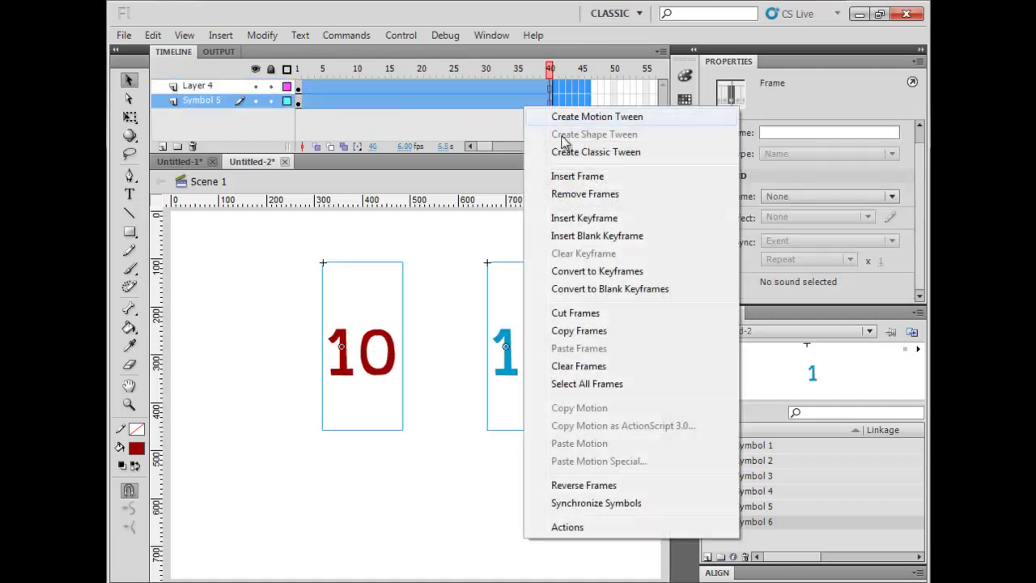
pyautogui.click(584, 194)
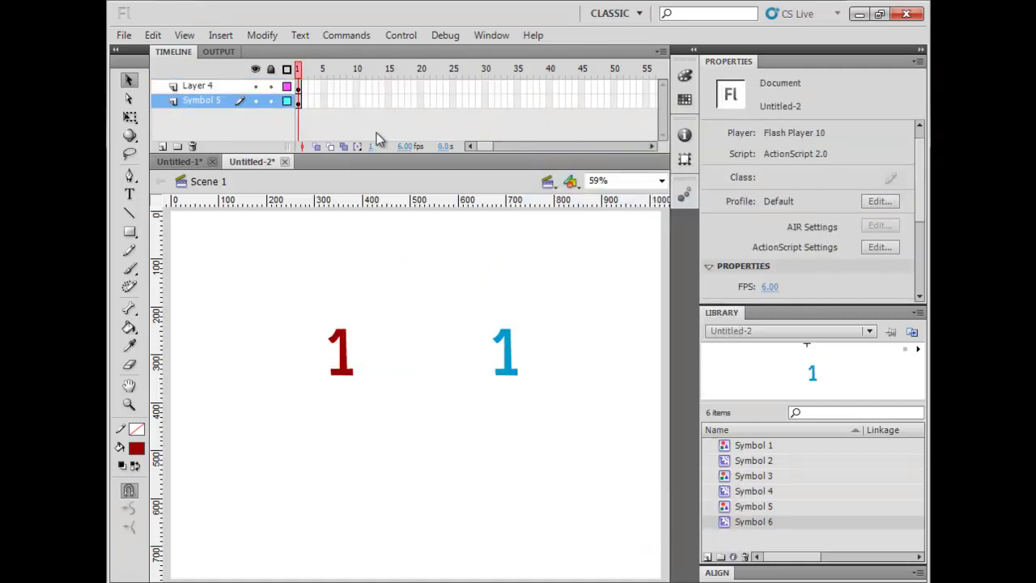
# Test the single-frame movie, comparing its playback with the stage, and close the preview
pyautogui.moveTo(303, 91); pyautogui.dragTo(372, 216)
pyautogui.hotkey('ctrl', 'Return')
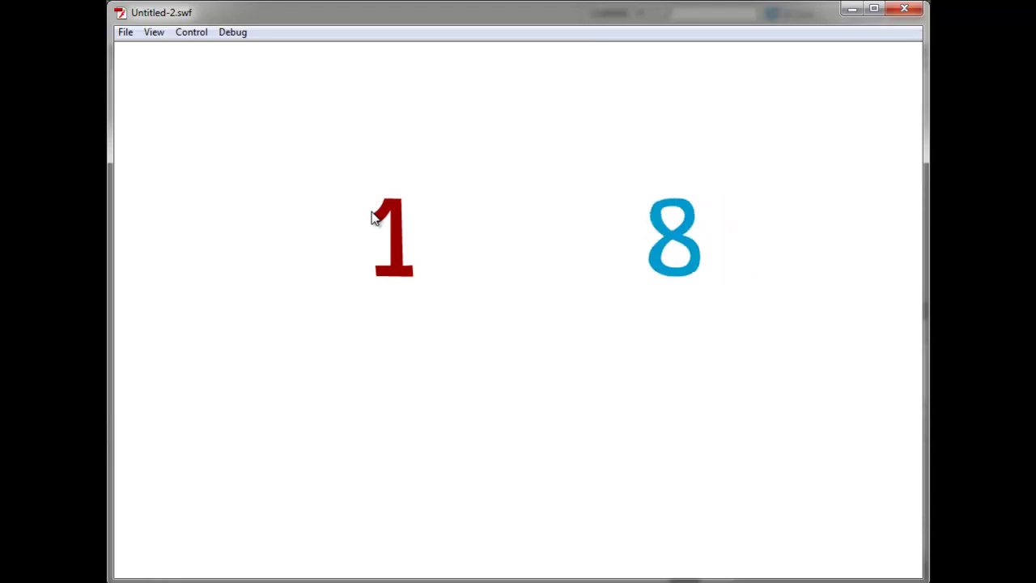
pyautogui.moveTo(215, 24); pyautogui.dragTo(226, 393)
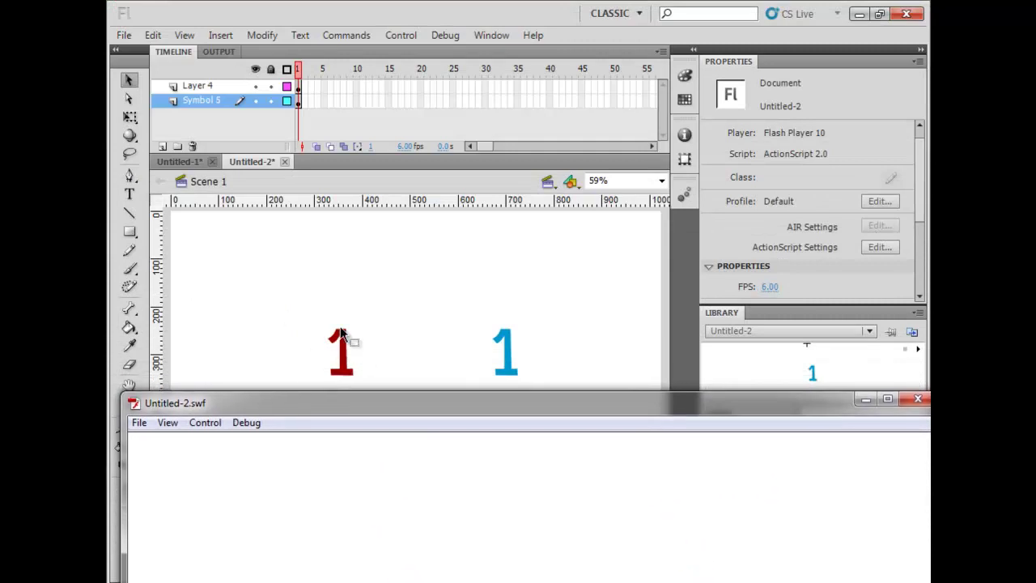
pyautogui.moveTo(371, 414); pyautogui.dragTo(356, 35)
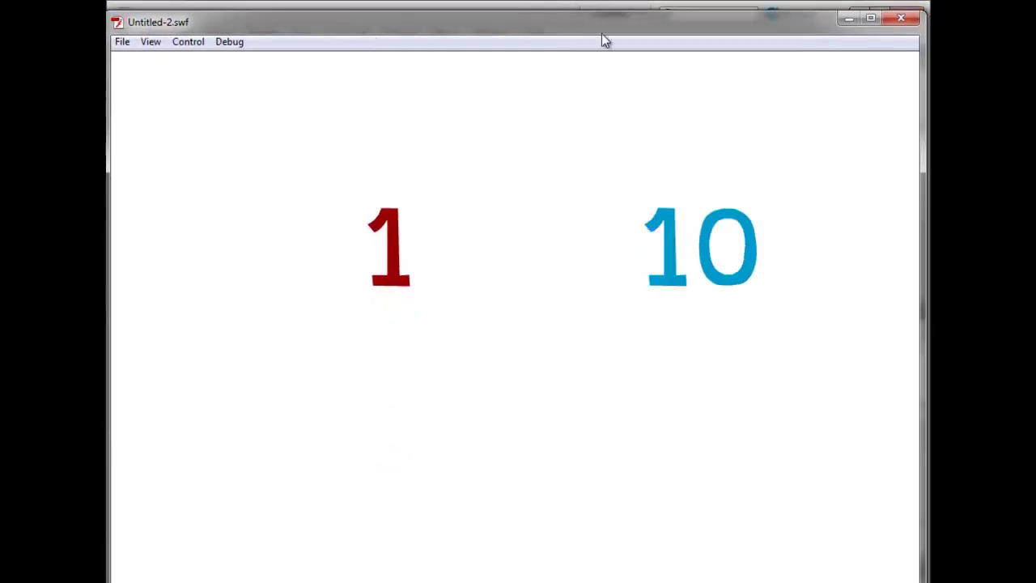
pyautogui.click(901, 18)
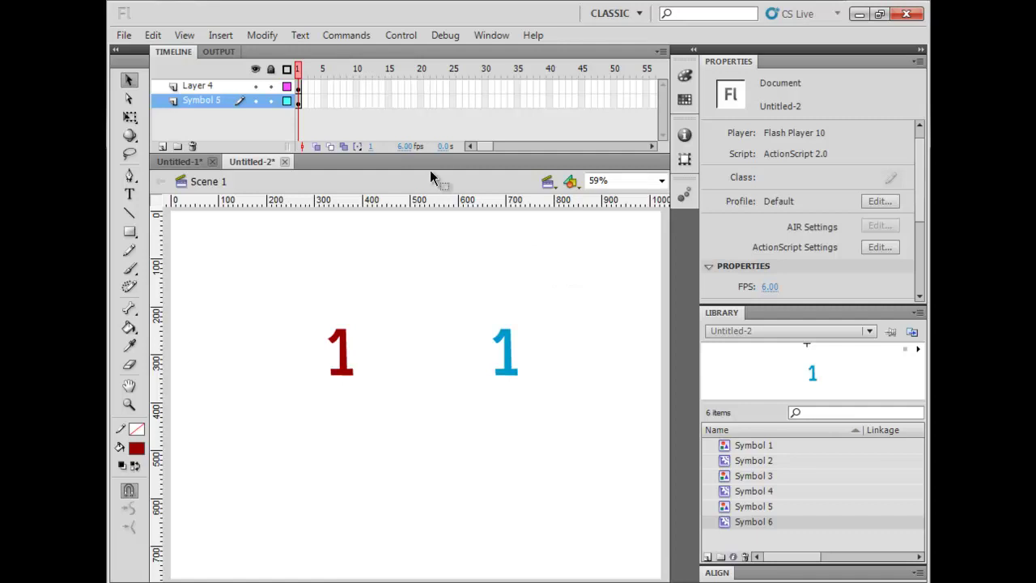
# Extend the main timeline beyond its single frame, test how both symbols count, and close the preview
pyautogui.click(323, 110)
pyautogui.hotkey('ctrl', 'Return')
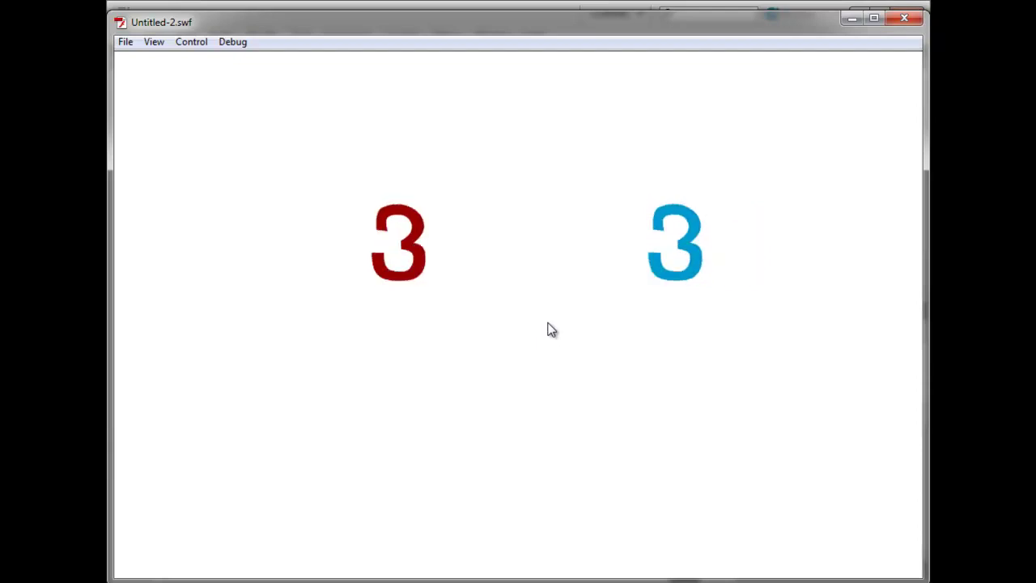
pyautogui.click(898, 19)
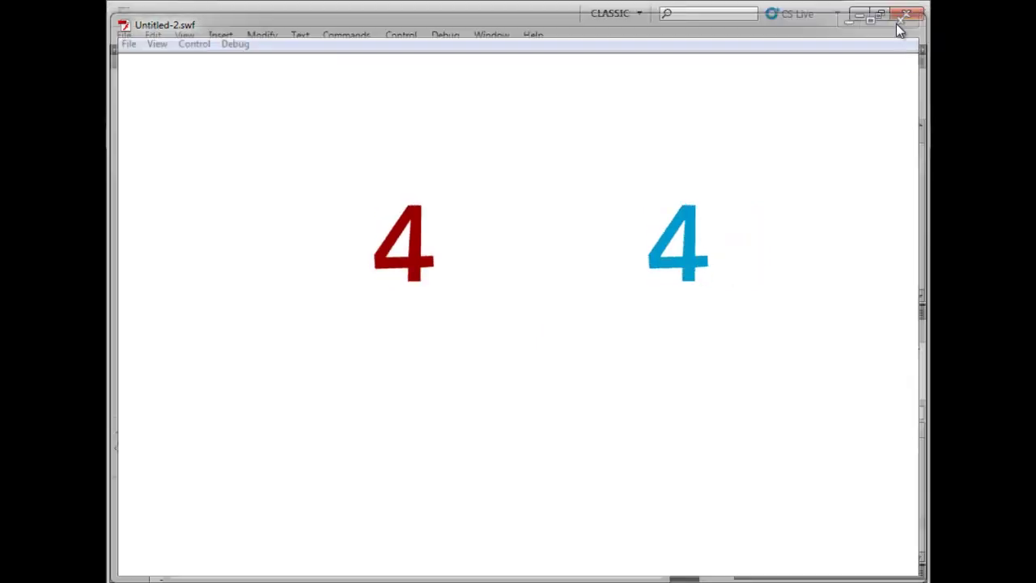
# Move the playhead to frame 4 and start an image export into the Pictures library
pyautogui.click(317, 69)
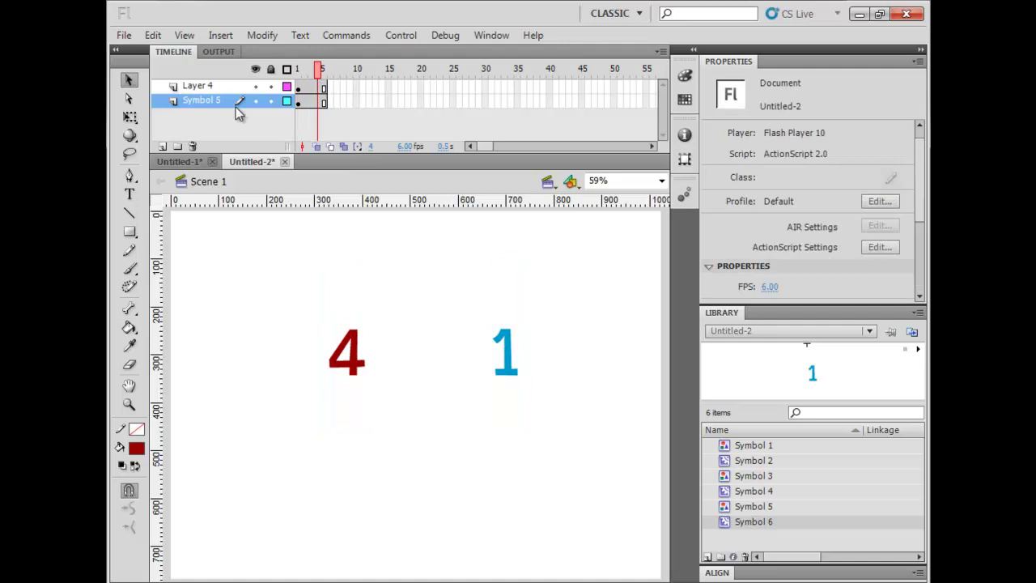
pyautogui.click(124, 35)
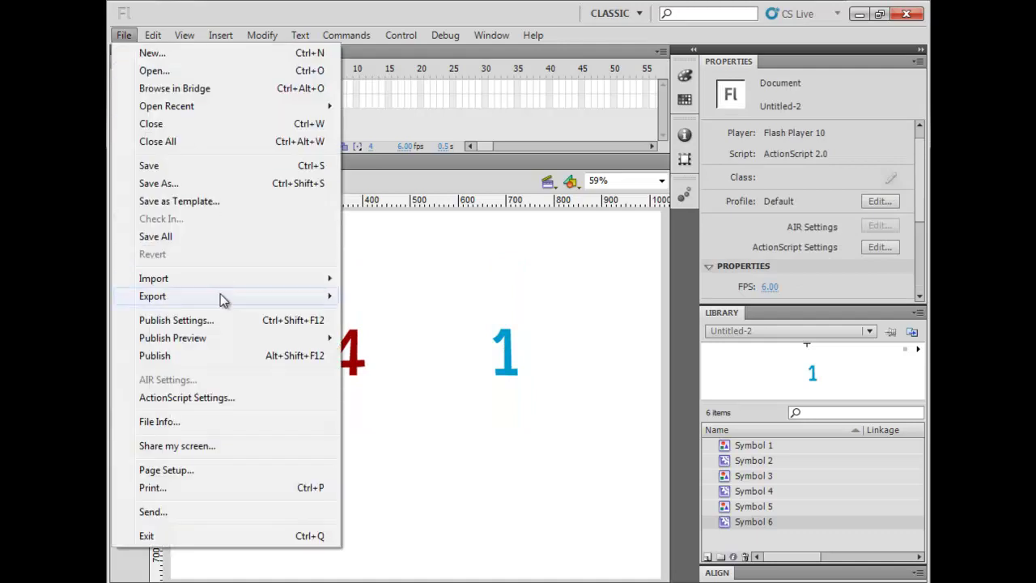
pyautogui.moveTo(310, 298)
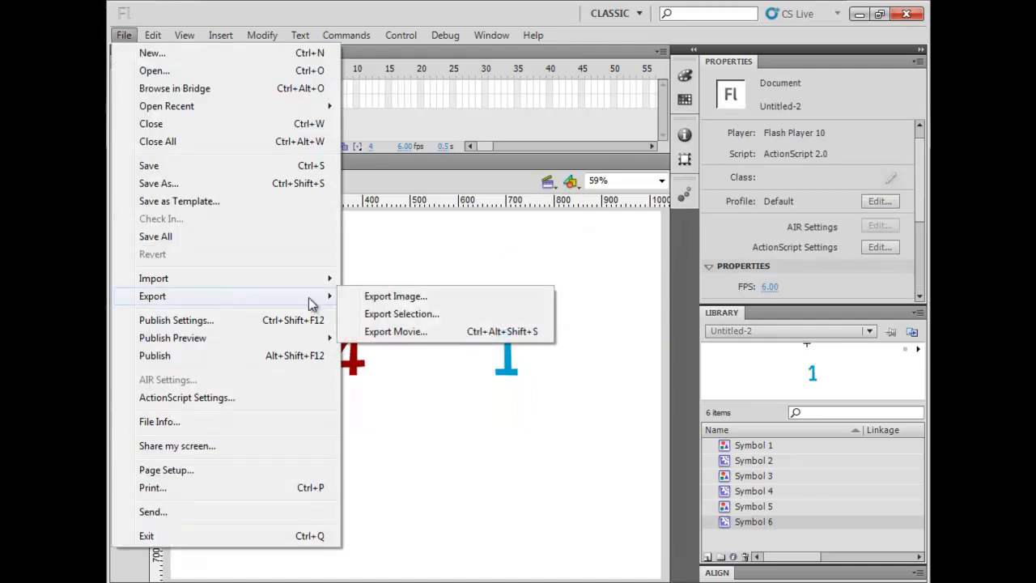
pyautogui.click(409, 301)
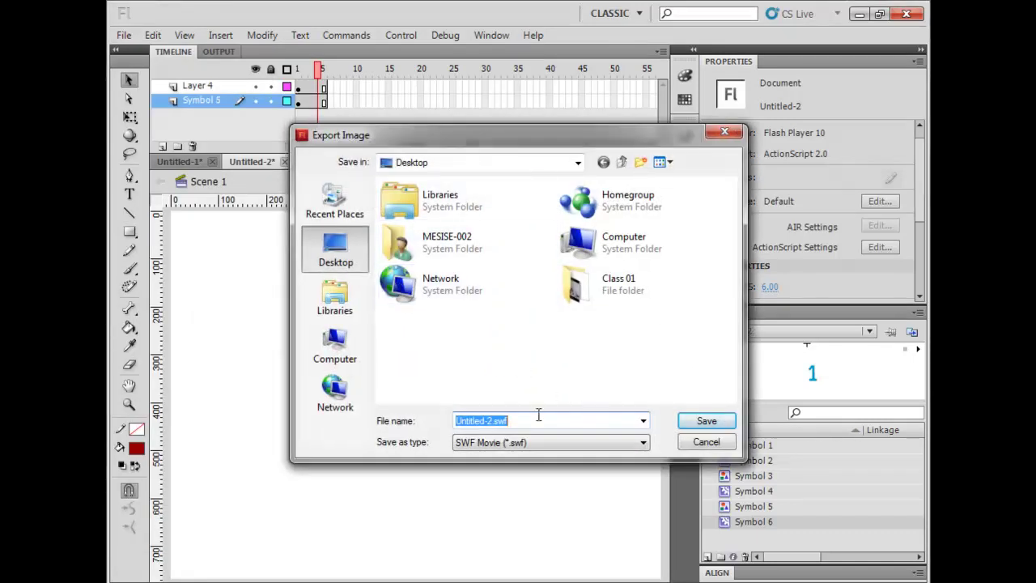
pyautogui.click(527, 442)
pyautogui.click(527, 442)
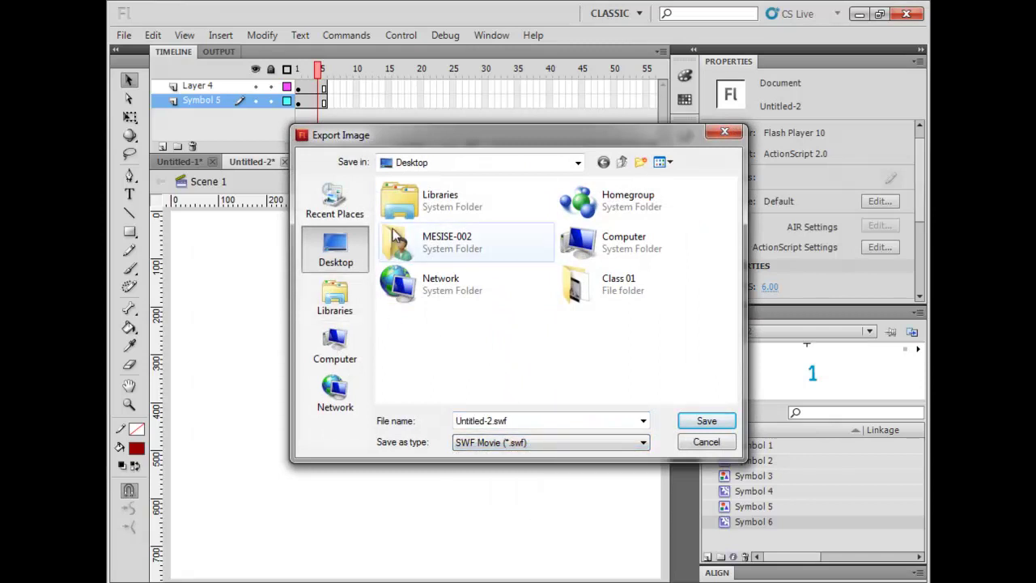
pyautogui.click(335, 301)
pyautogui.doubleClick(445, 245)
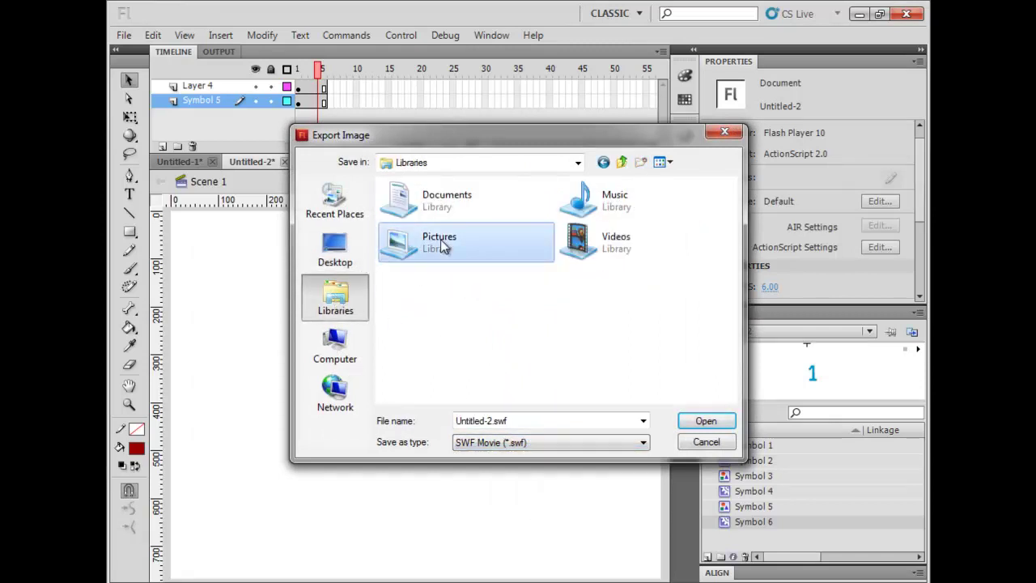
# Set the export format to PNG and save the image under the name mesise..png
pyautogui.click(532, 445)
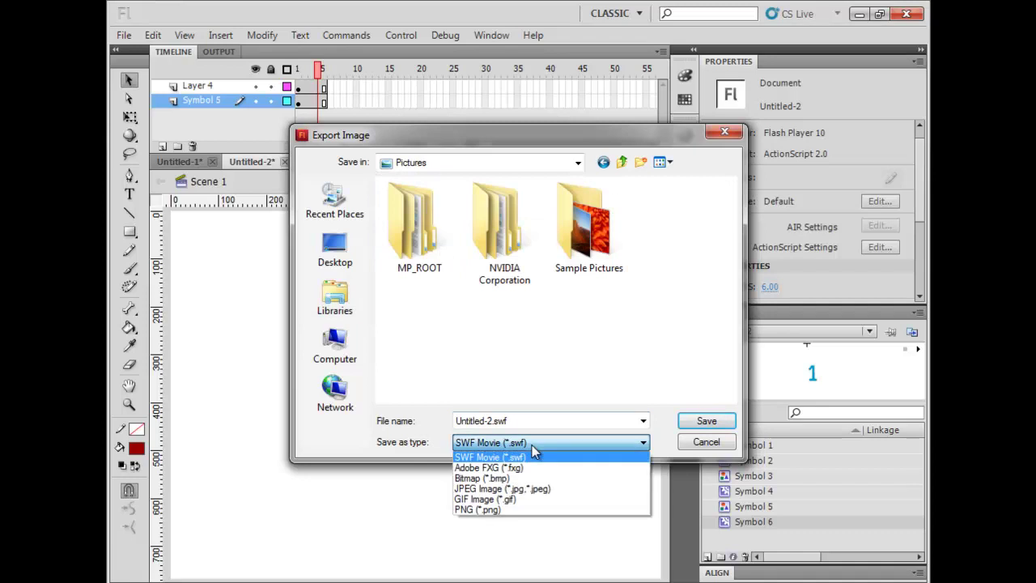
pyautogui.click(539, 510)
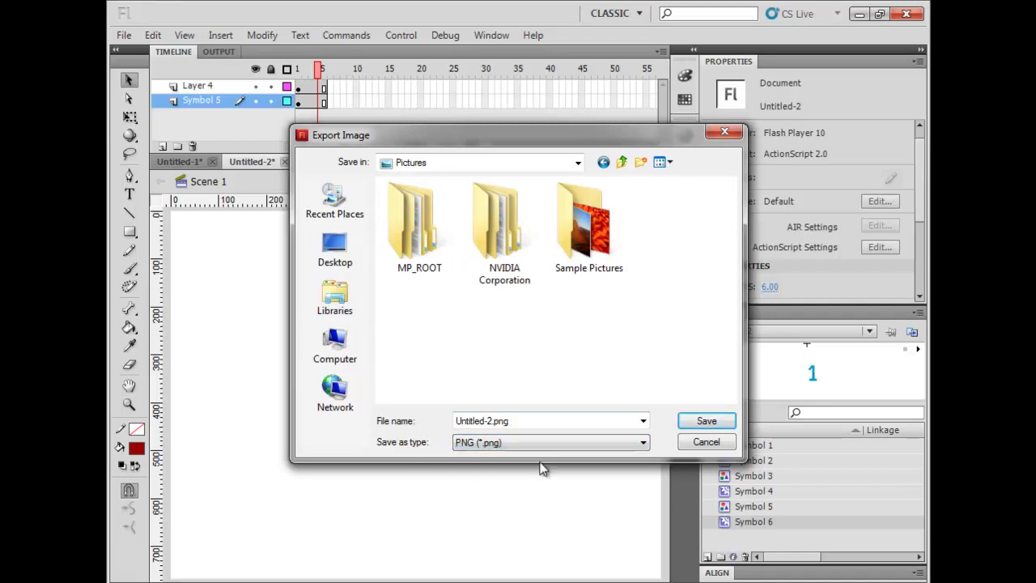
pyautogui.click(552, 420)
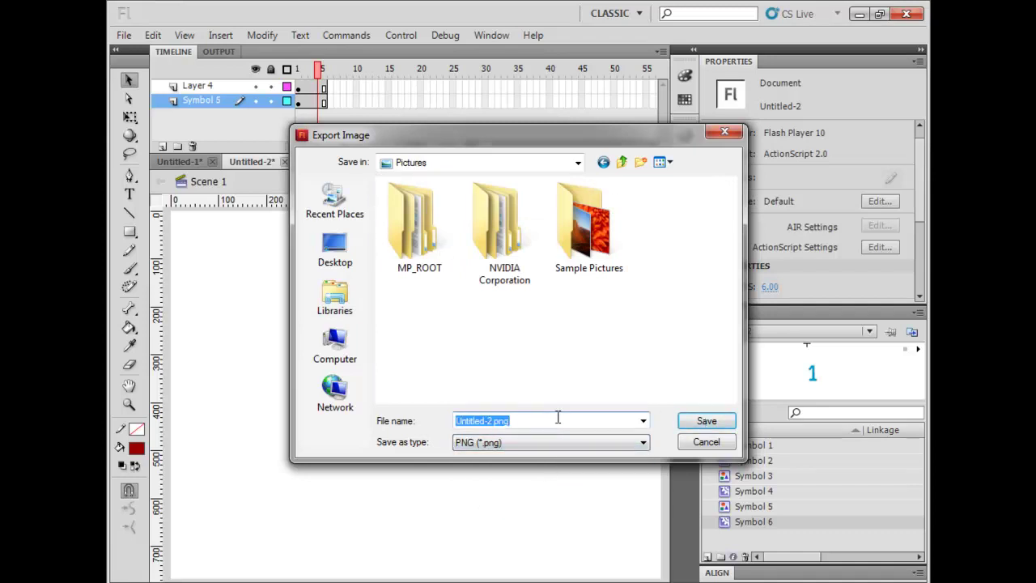
pyautogui.write('mesise.')
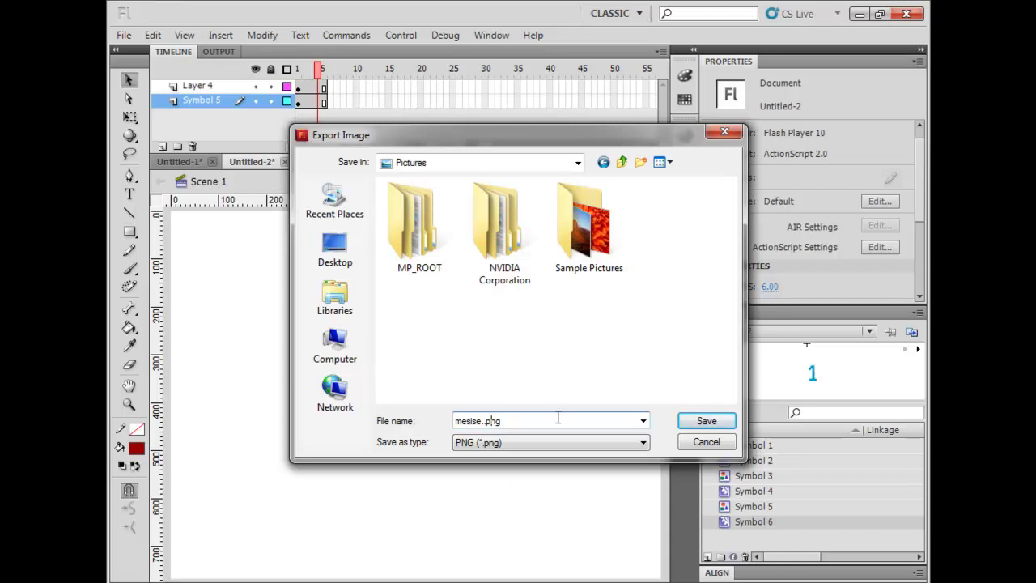
pyautogui.press('Return')
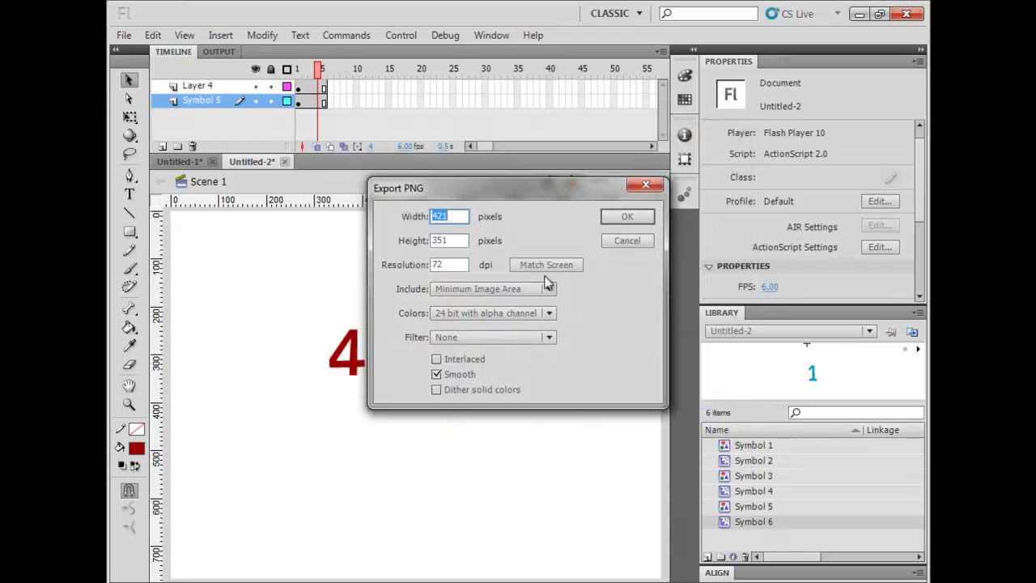
# Export the PNG at Full Document Size, keeping 24 bit with alpha channel colors and no filter
pyautogui.click(529, 265)
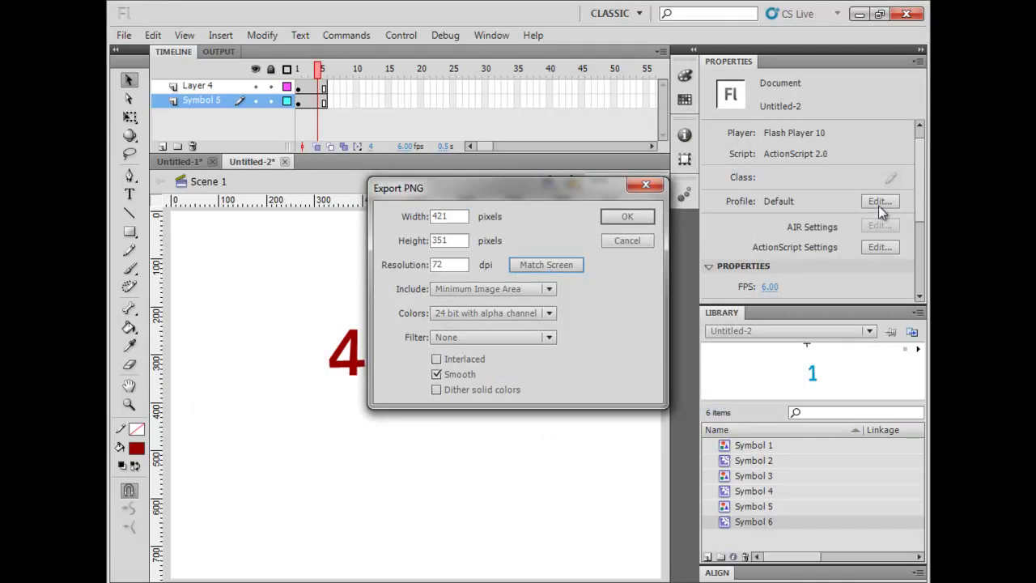
pyautogui.click(524, 288)
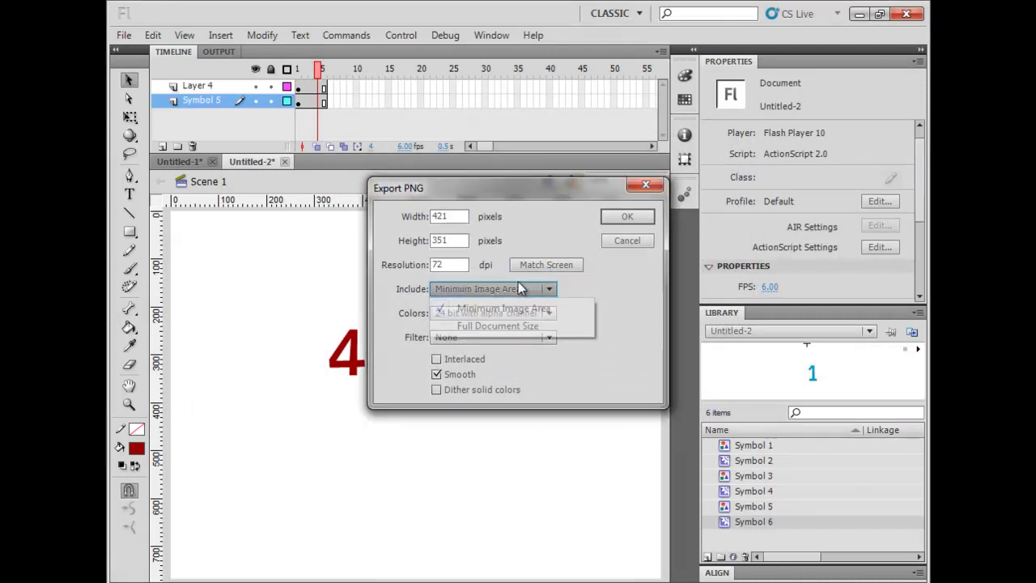
pyautogui.click(524, 324)
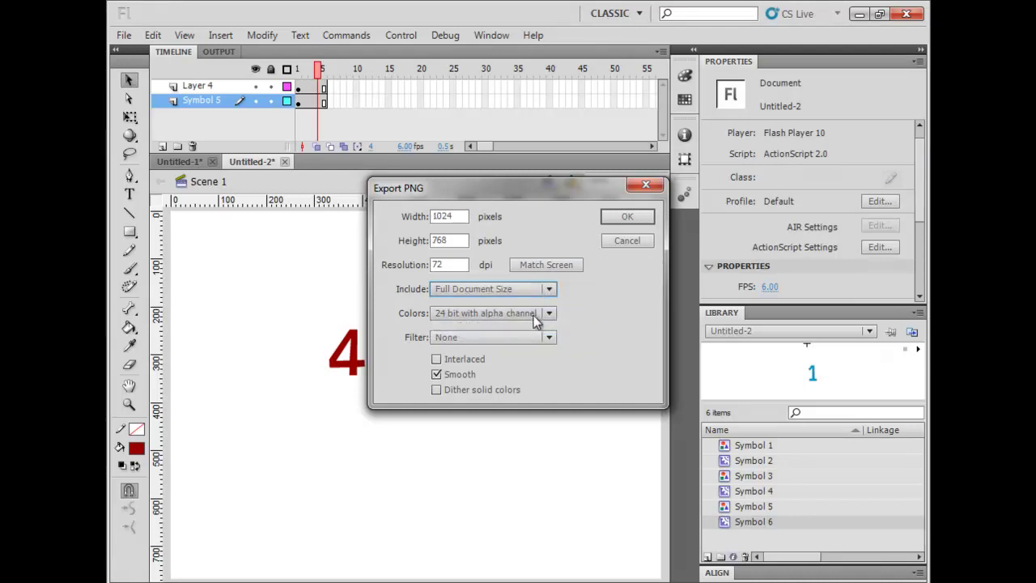
pyautogui.click(537, 313)
pyautogui.click(522, 369)
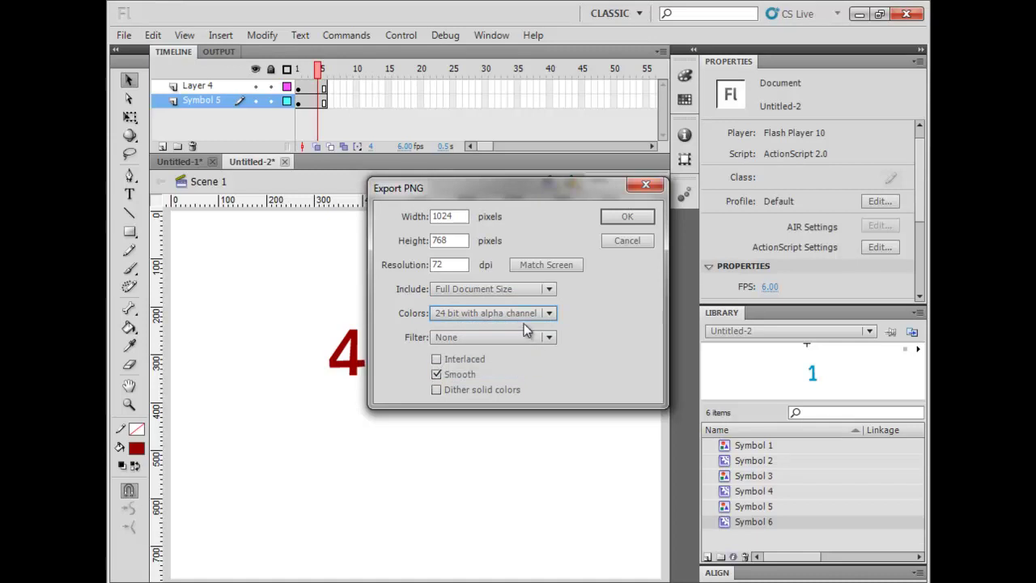
pyautogui.click(525, 339)
pyautogui.click(526, 339)
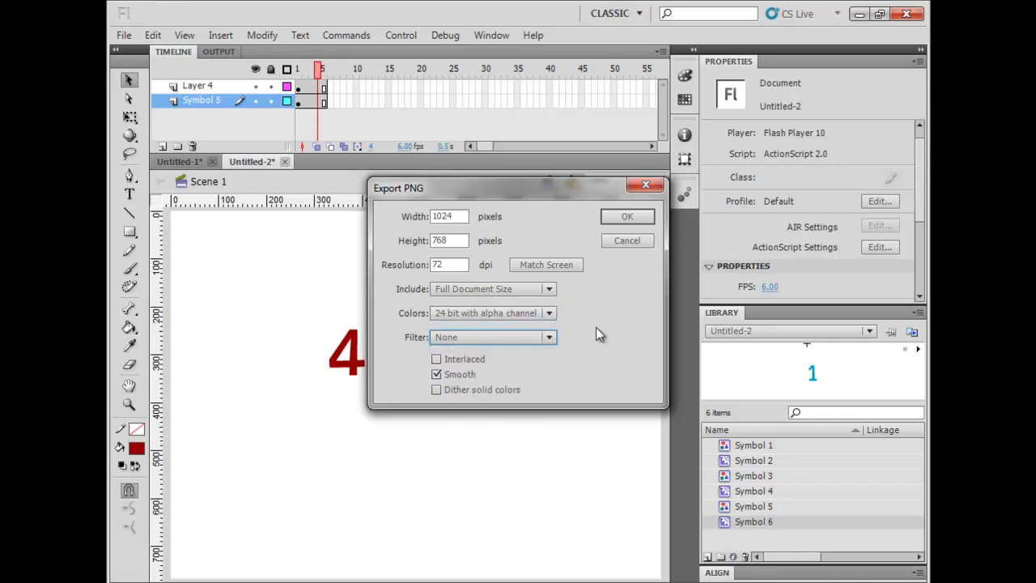
pyautogui.click(613, 218)
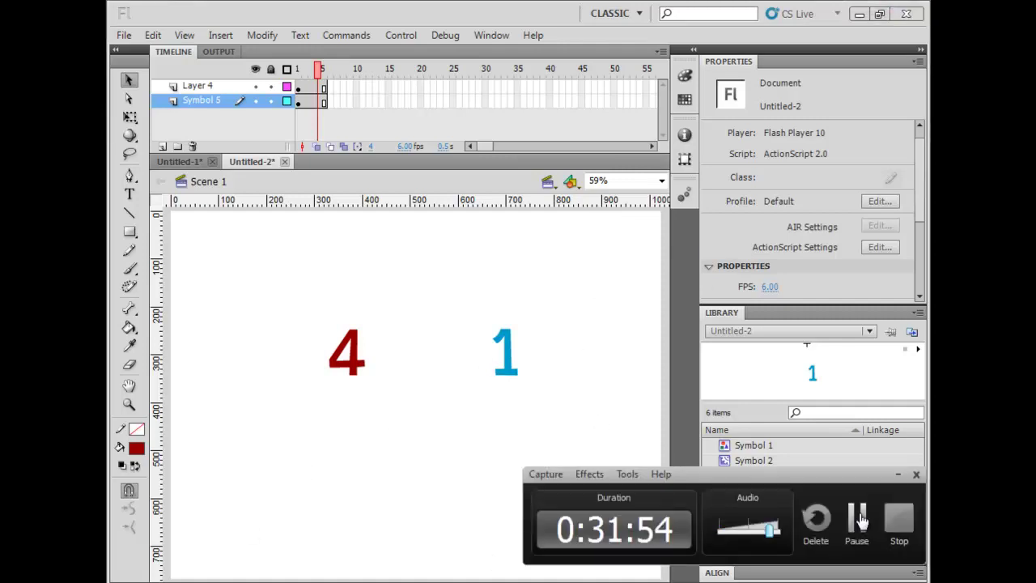
# Start a movie export as a PNG Sequence named mesise..png in the My Pictures folder
pyautogui.click(125, 41)
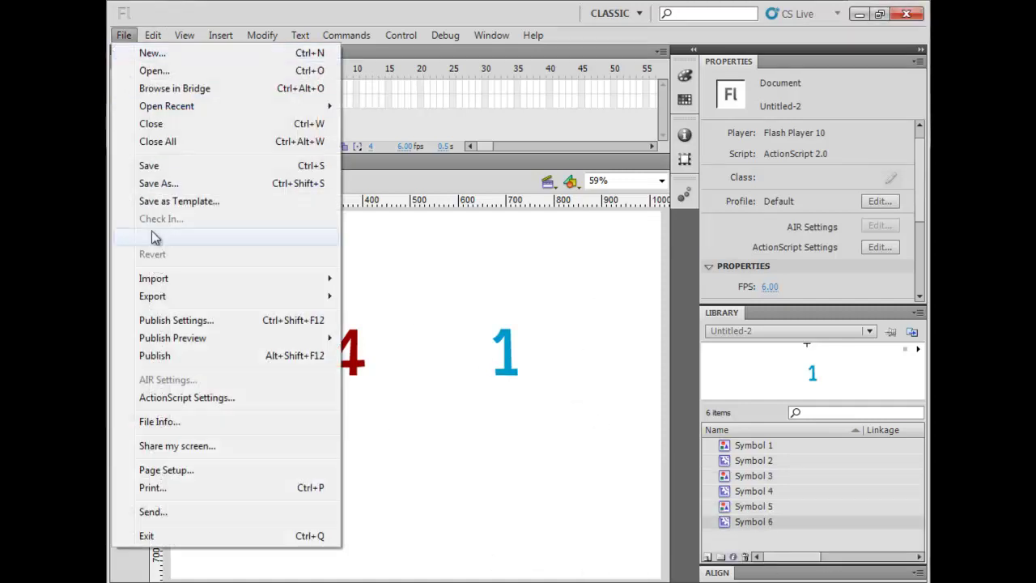
pyautogui.moveTo(189, 301)
pyautogui.click(426, 331)
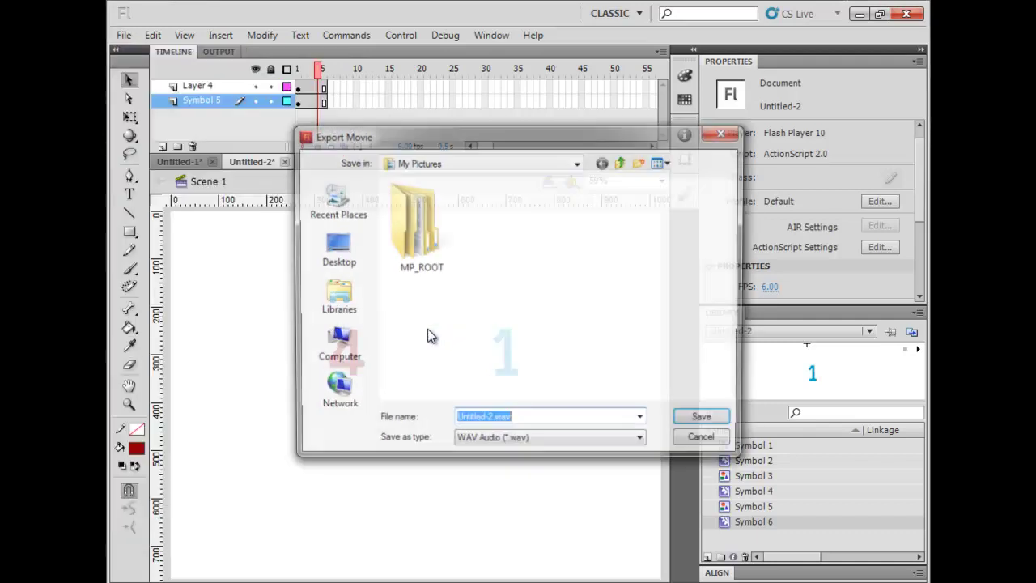
pyautogui.click(524, 442)
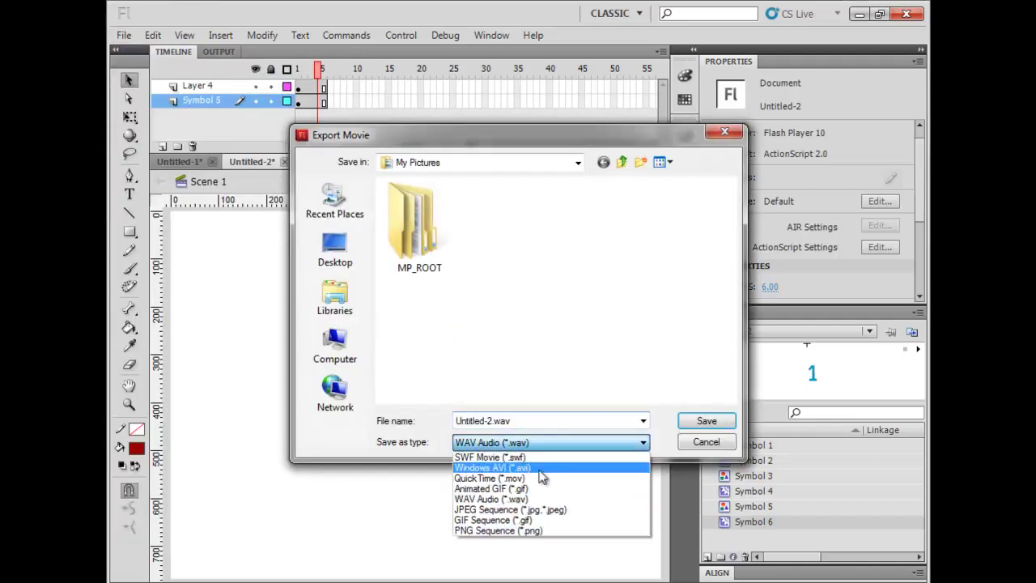
pyautogui.click(554, 531)
pyautogui.click(493, 421)
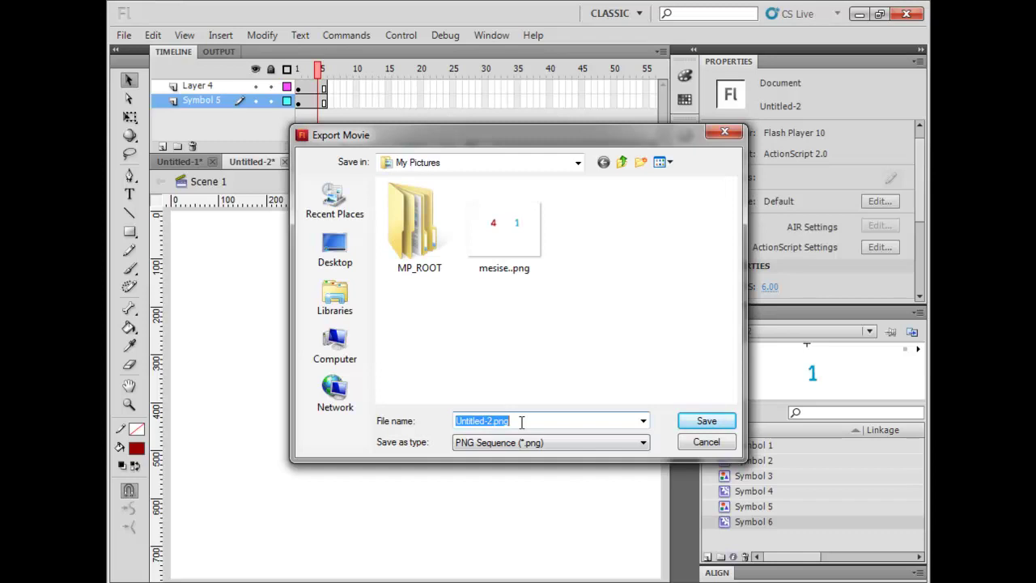
pyautogui.write('mesise..png')
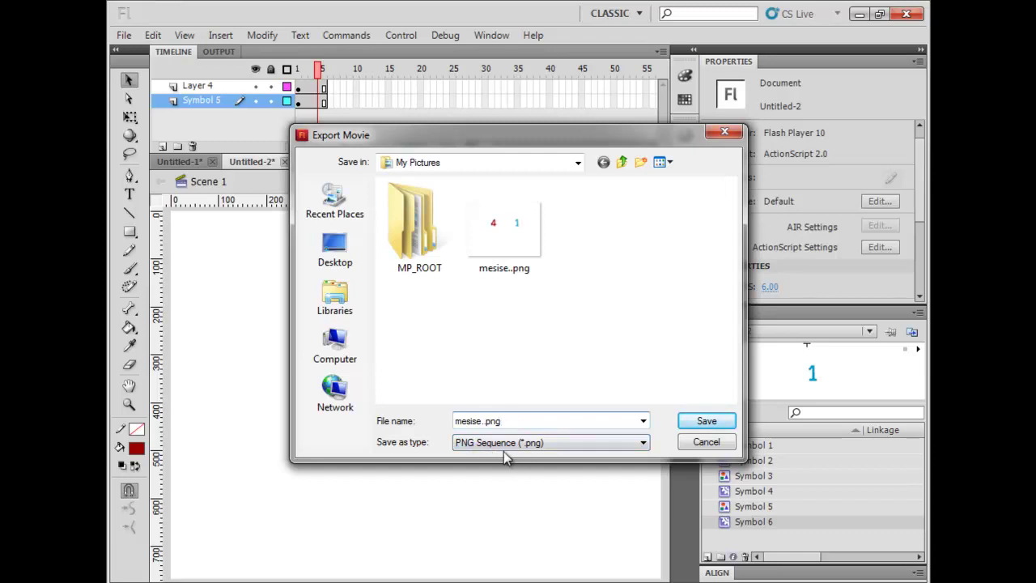
pyautogui.click(710, 422)
# Export the PNG sequence at Full Document Size with 24 bit with alpha channel colors
pyautogui.click(574, 306)
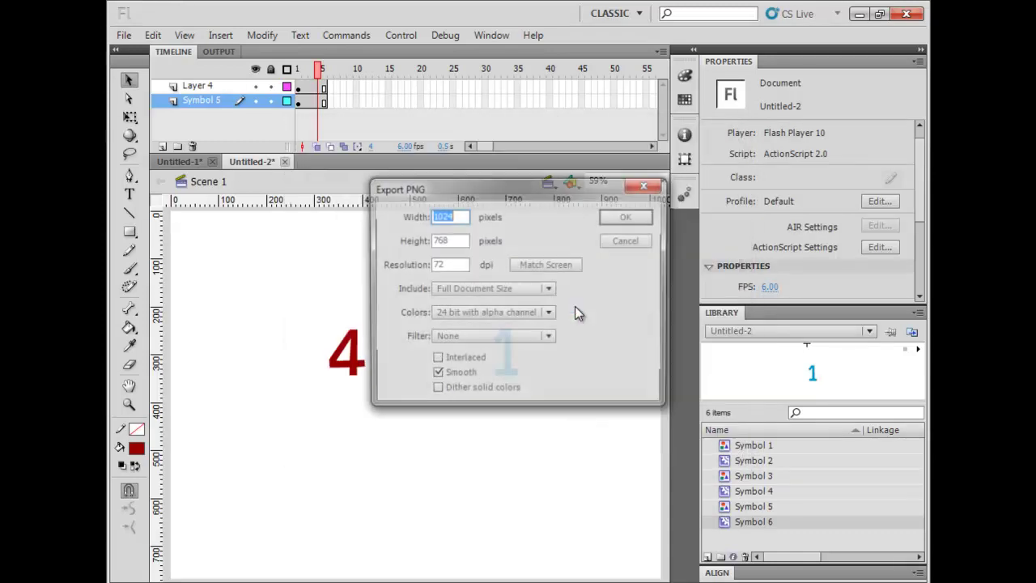
pyautogui.click(517, 289)
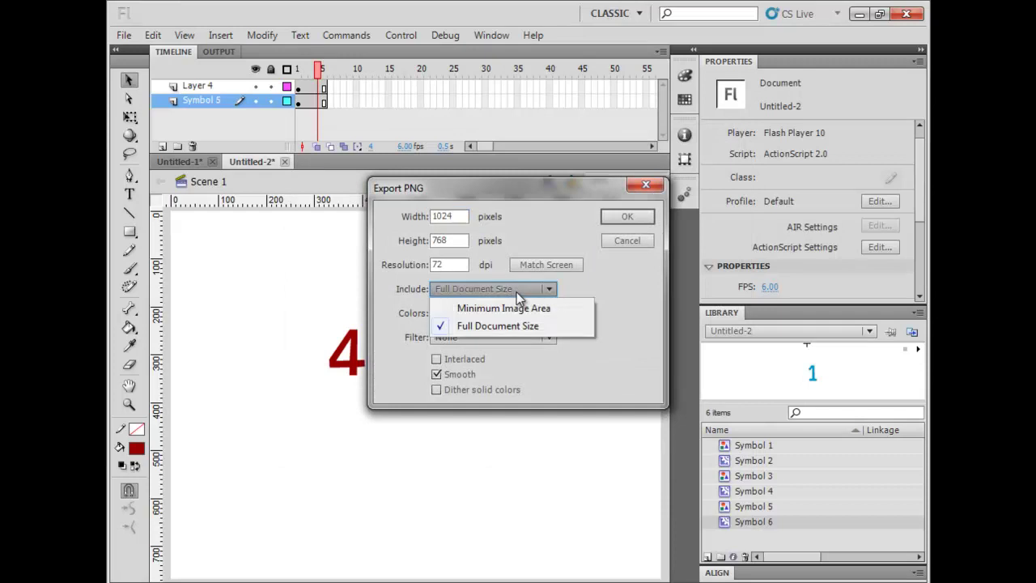
pyautogui.click(525, 326)
pyautogui.click(550, 319)
pyautogui.click(552, 319)
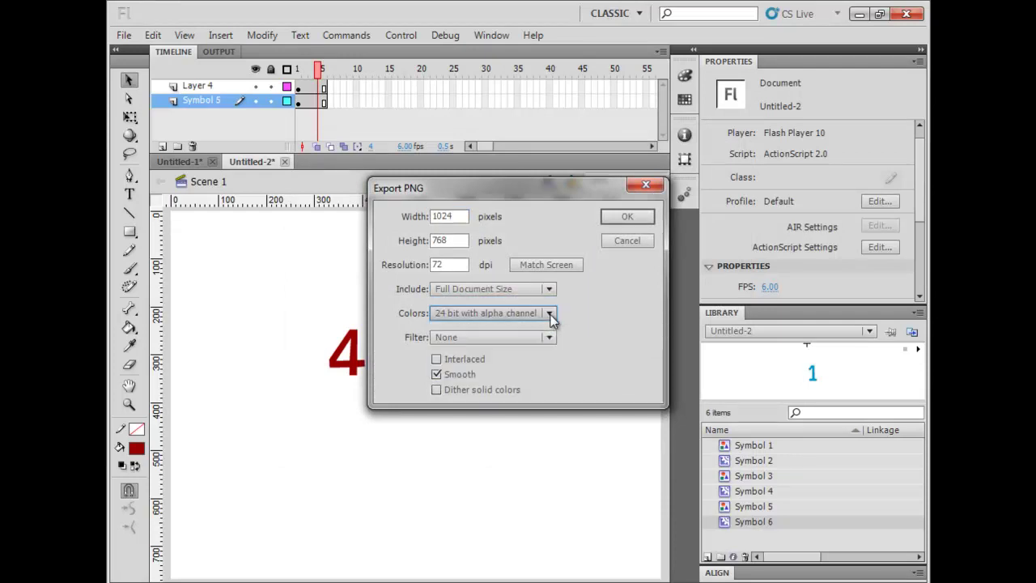
pyautogui.click(627, 217)
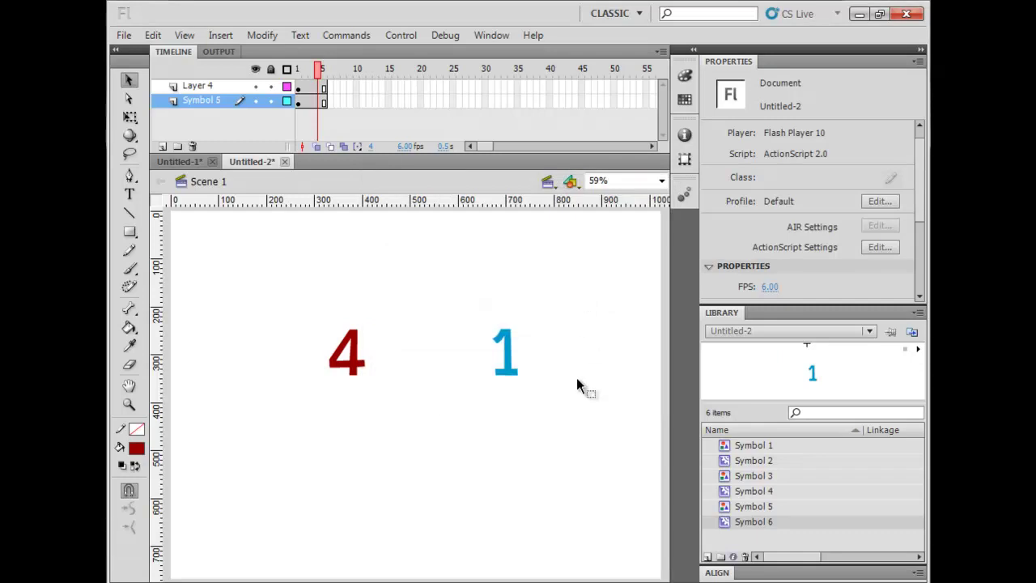
# Switch to the Pictures library in Windows Explorer and delete the single exported image mesise..png
pyautogui.click(565, 579)
pyautogui.scroll(-3, 615, 379)
pyautogui.scroll(3, 614, 379)
pyautogui.click(549, 405)
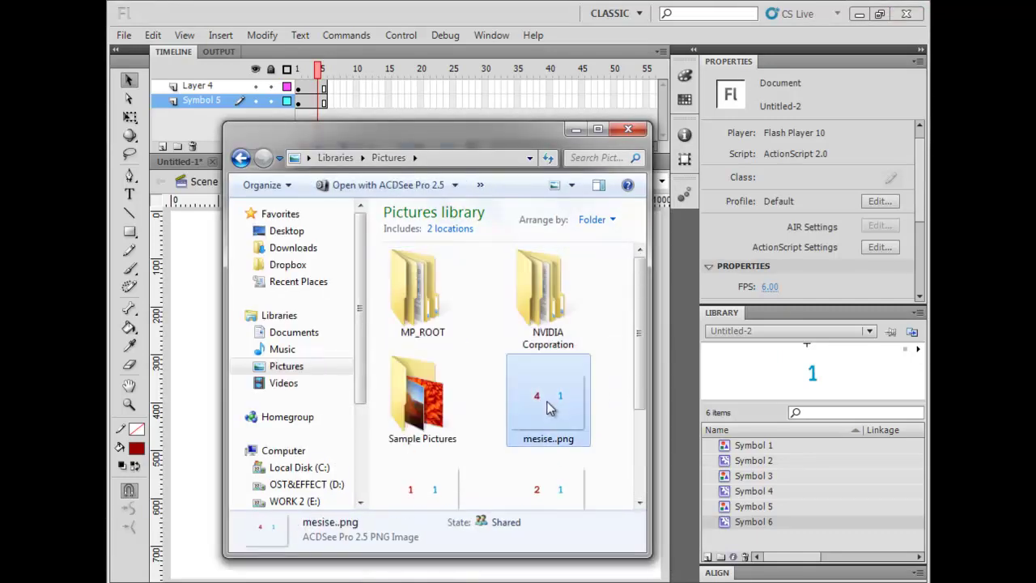
# View mesise.0001.png in ACDSee Quick View, flip back and forth through the sequence to mesise.0005.png, and close the viewer
pyautogui.doubleClick(548, 397)
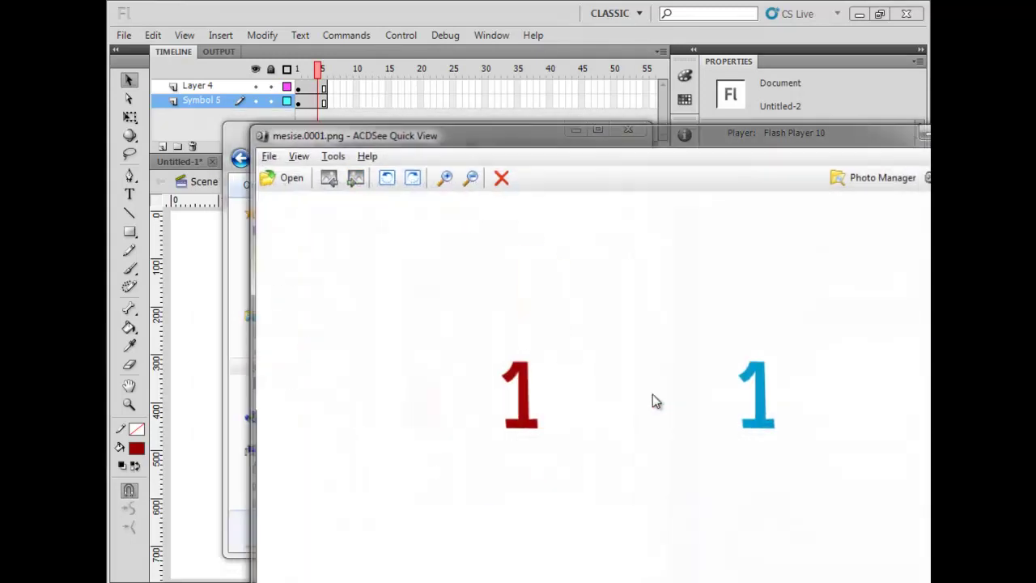
pyautogui.doubleClick(717, 133)
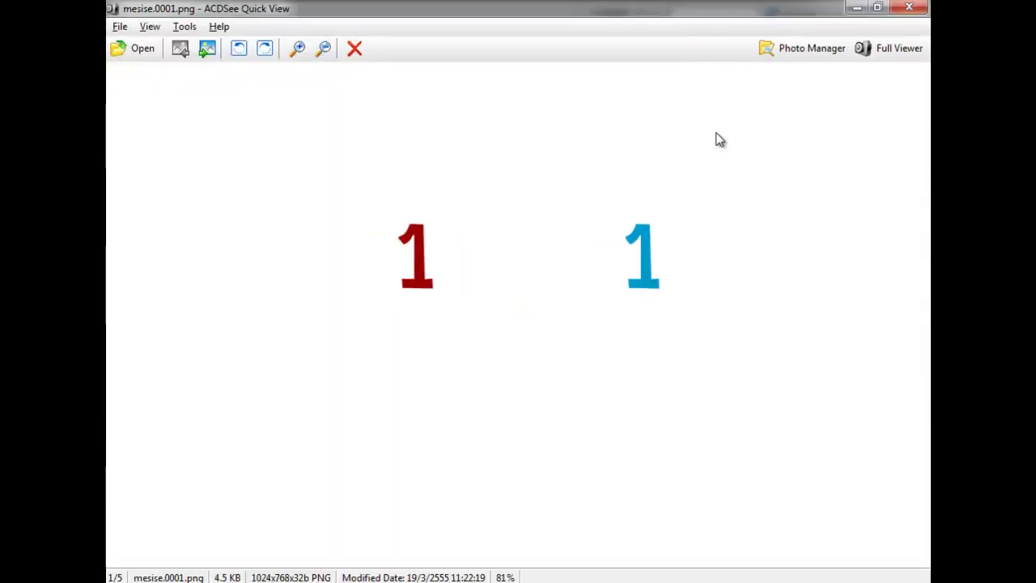
pyautogui.scroll(-3, 717, 139)
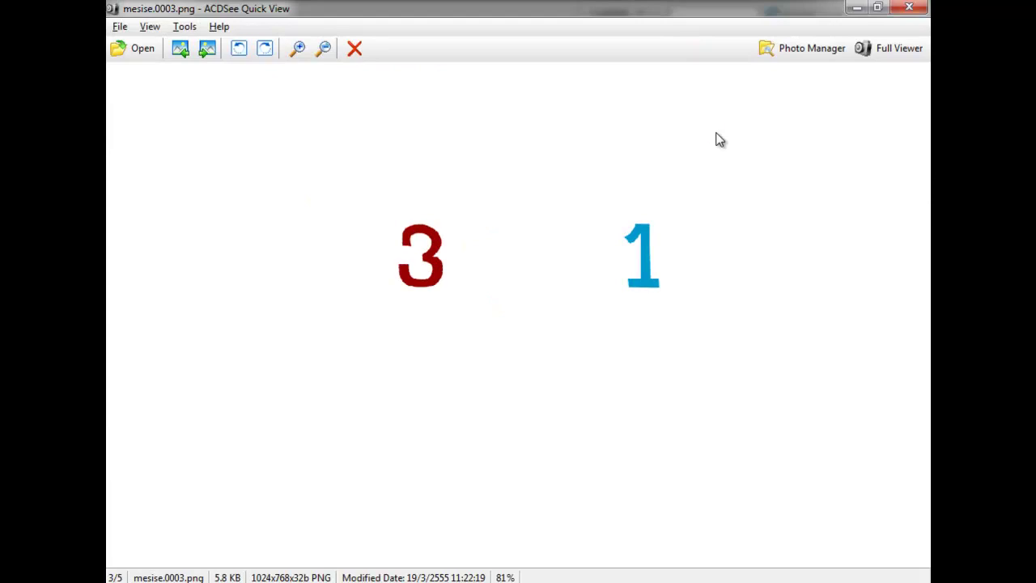
pyautogui.scroll(-1, 716, 136)
pyautogui.scroll(4, 715, 138)
pyautogui.scroll(-4, 718, 139)
pyautogui.scroll(1, 717, 139)
pyautogui.scroll(3, 717, 139)
pyautogui.scroll(-4, 718, 140)
pyautogui.scroll(4, 717, 140)
pyautogui.scroll(-3, 717, 139)
pyautogui.scroll(-1, 717, 139)
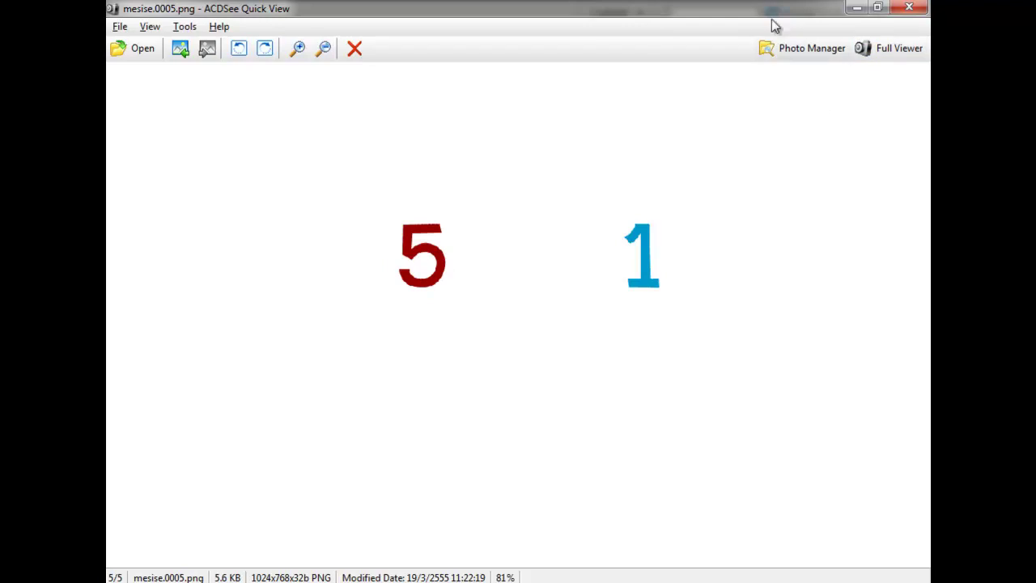
pyautogui.click(908, 10)
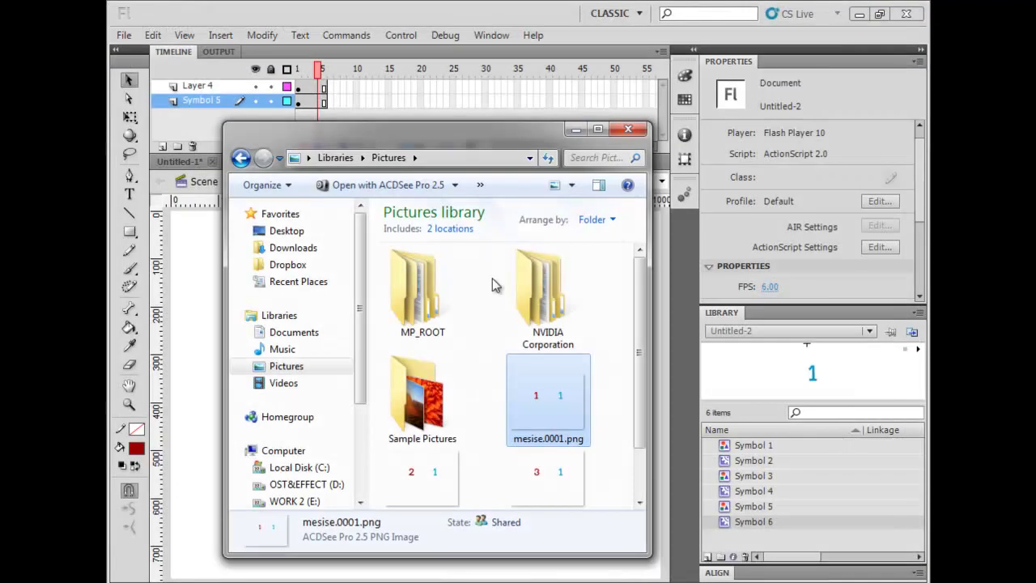
# Delete the sequence images mesise.0001.png through mesise.0005.png from the Pictures library
pyautogui.scroll(-3, 627, 402)
pyautogui.click(556, 326)
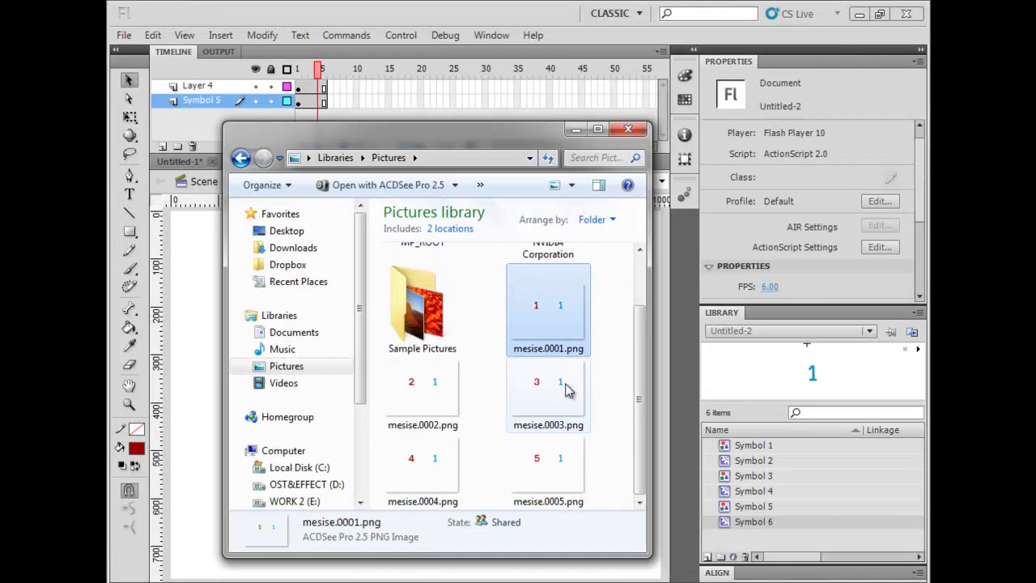
pyautogui.keyDown('shift'); pyautogui.click(563, 465); pyautogui.keyUp('shift')
pyautogui.press('Delete')
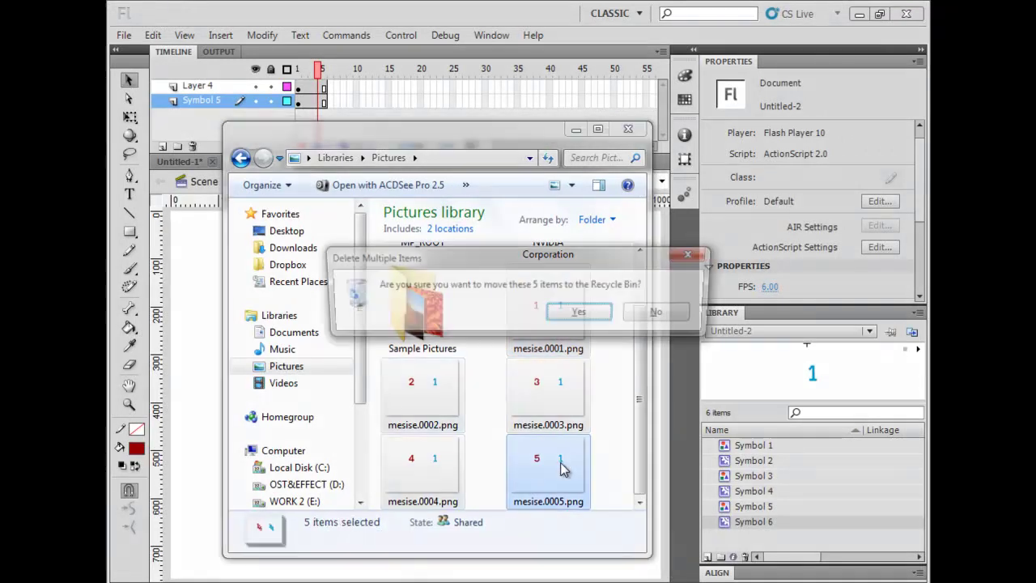
pyautogui.press('Return')
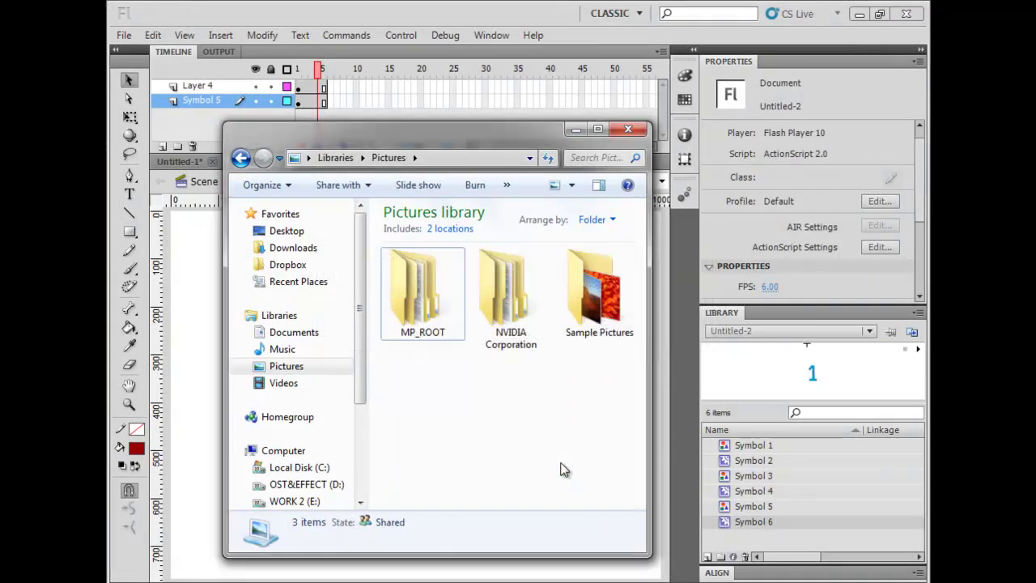
# Close the Pictures library window and create a new ActionScript 2.0 document
pyautogui.click(627, 128)
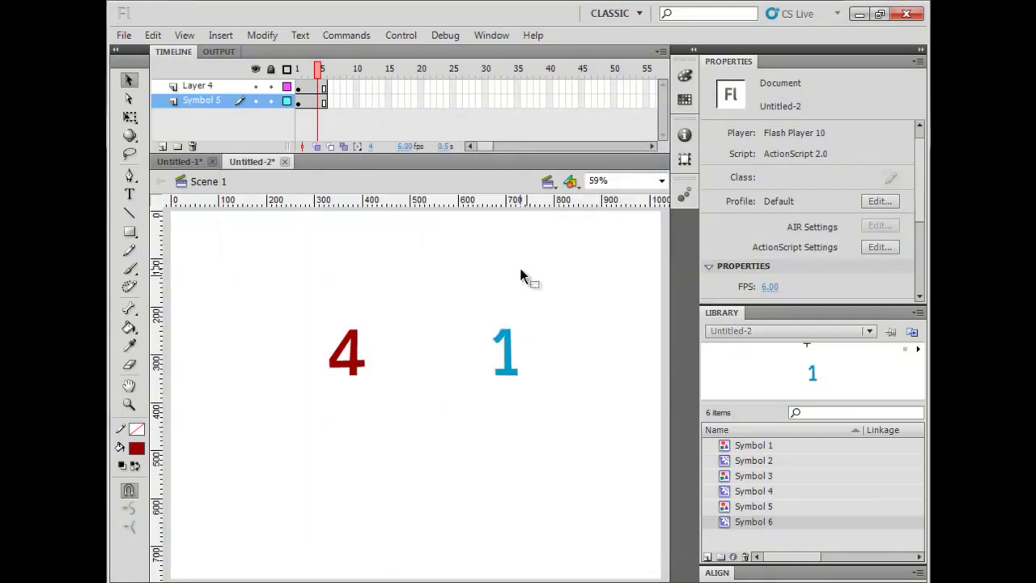
pyautogui.hotkey('ctrl', '-')
pyautogui.moveTo(492, 292); pyautogui.dragTo(494, 281)
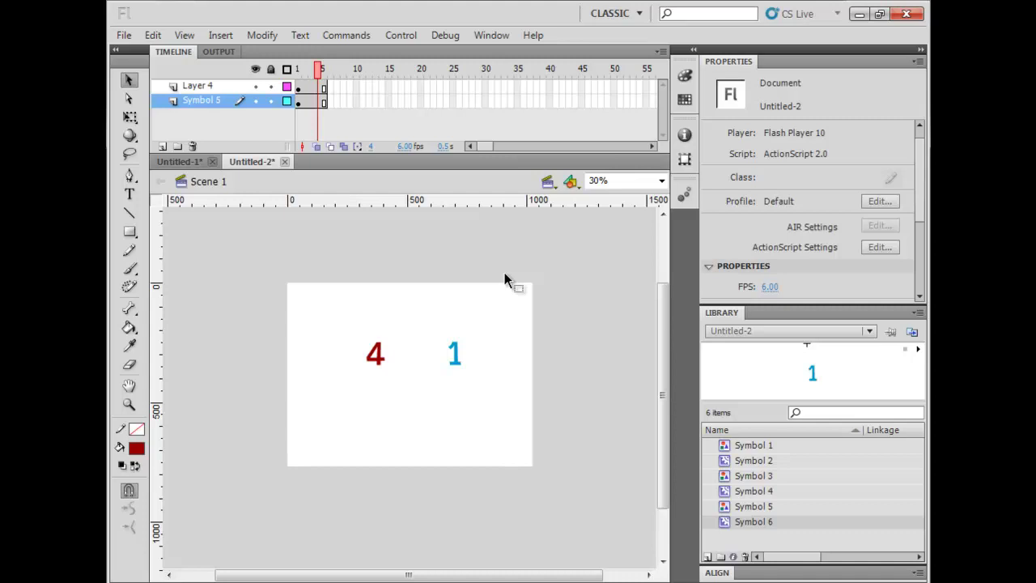
pyautogui.hotkey('ctrl', 'n')
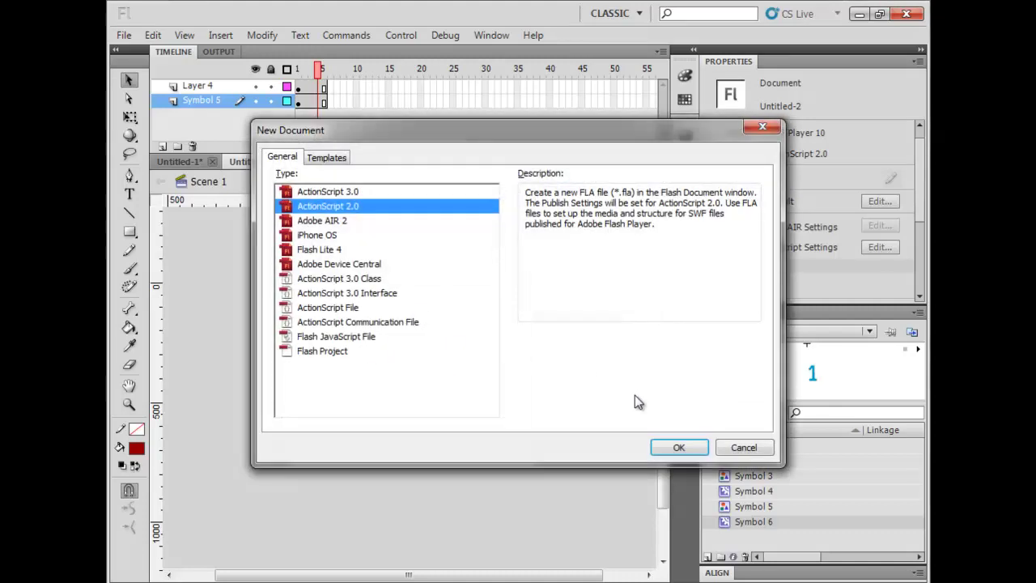
pyautogui.click(680, 447)
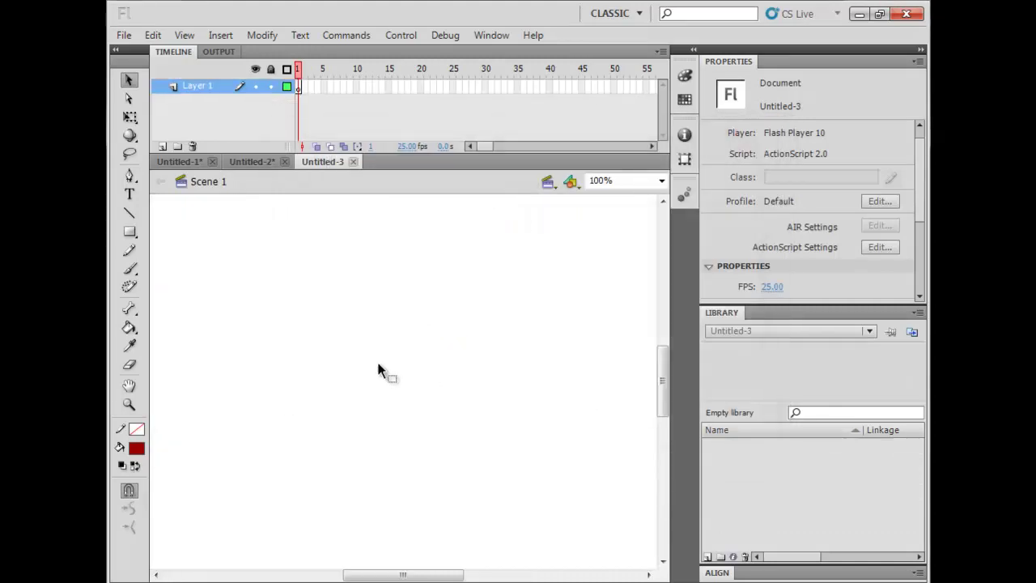
# Add the static text MESISE to the stage and reposition it slightly to X 435, Y 239.65
pyautogui.click(130, 194)
pyautogui.click(294, 244)
pyautogui.write('MESISE')
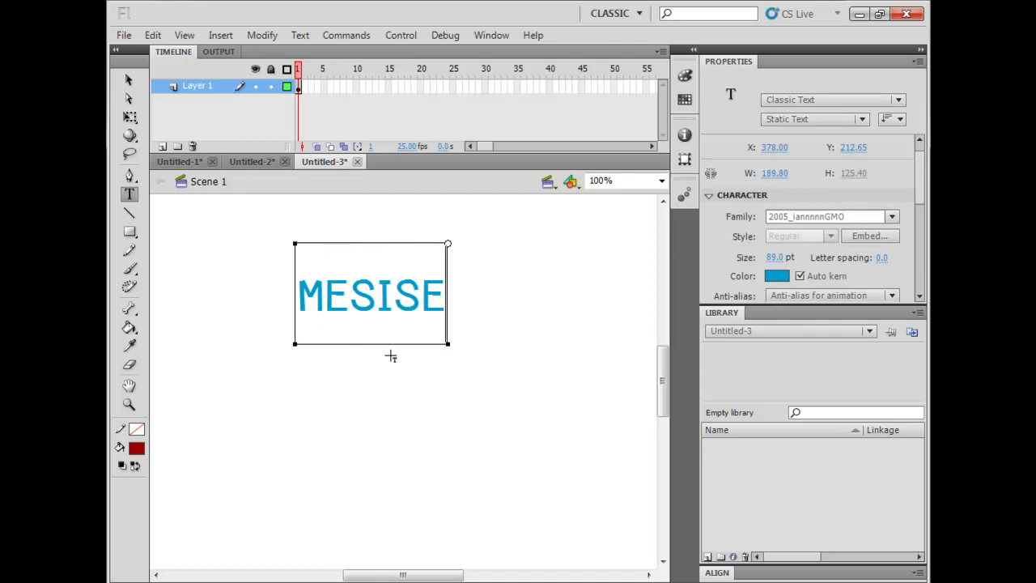
pyautogui.press('Escape')
pyautogui.press('v')
pyautogui.moveTo(429, 293); pyautogui.dragTo(475, 316)
# Convert the MESISE text into a Graphic symbol
pyautogui.press('F8')
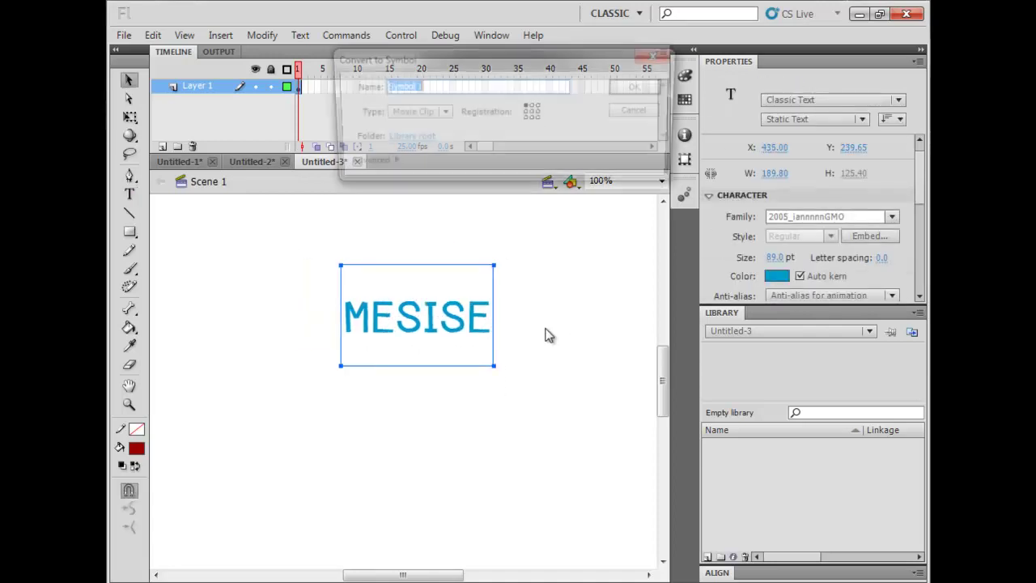
pyautogui.click(418, 113)
pyautogui.click(425, 167)
pyautogui.press('Return')
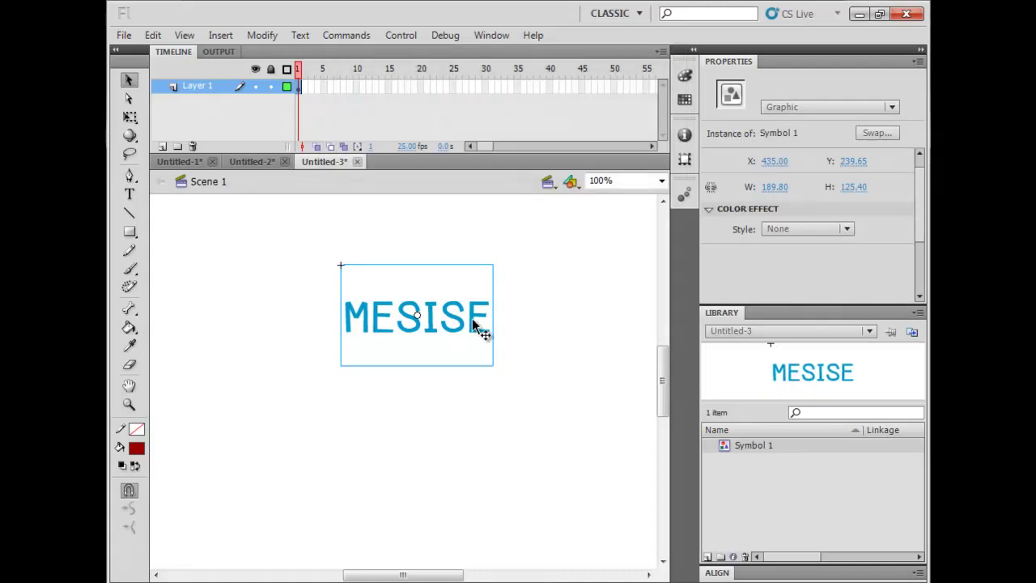
# Extend Layer 1 of the main timeline to frame 100
pyautogui.click(497, 146)
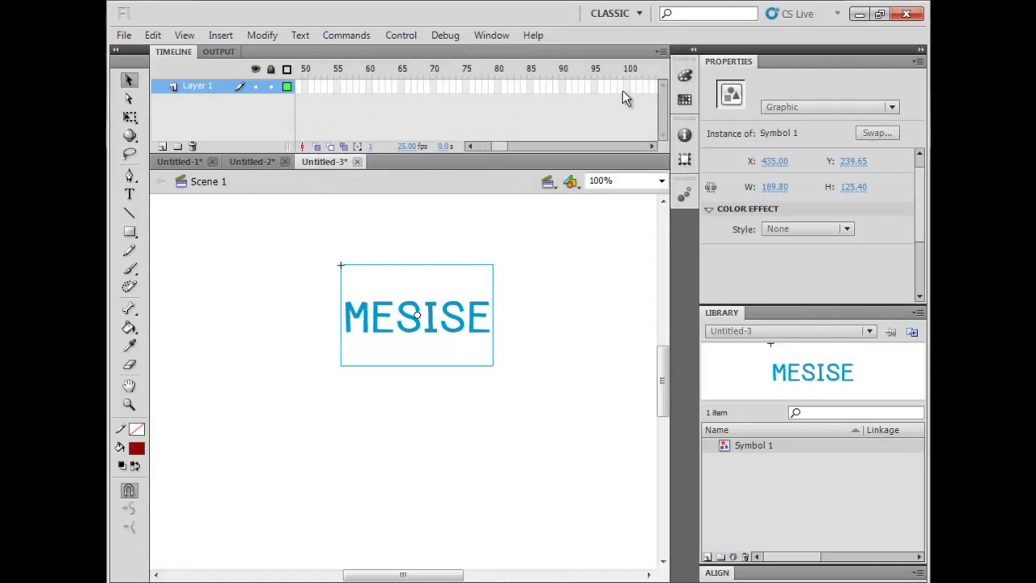
pyautogui.click(628, 85)
pyautogui.press('F5')
pyautogui.click(494, 286)
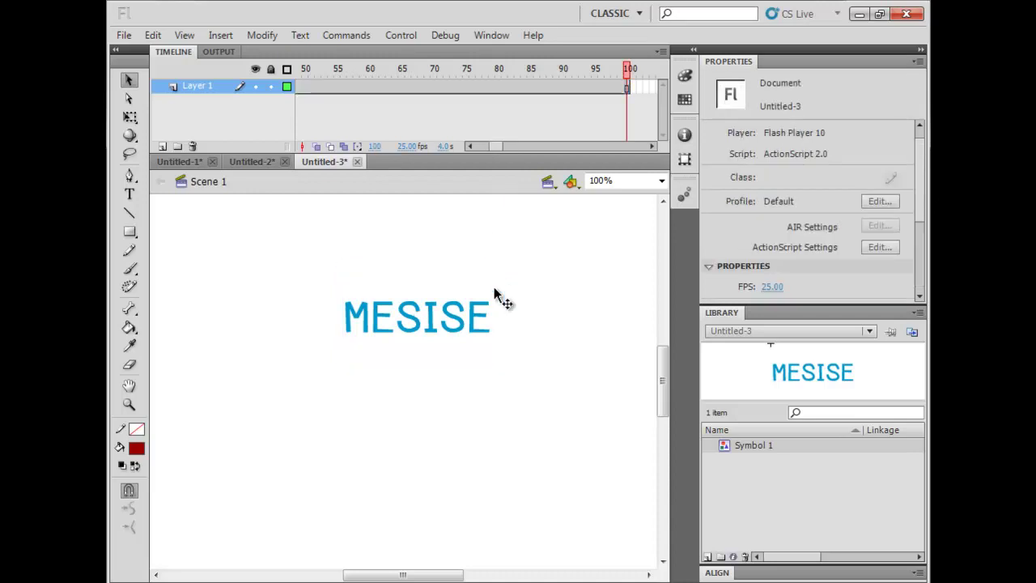
# Enter the MESISE symbol and convert its text into five successively nested Graphic symbols
pyautogui.click(475, 323)
pyautogui.doubleClick(474, 324)
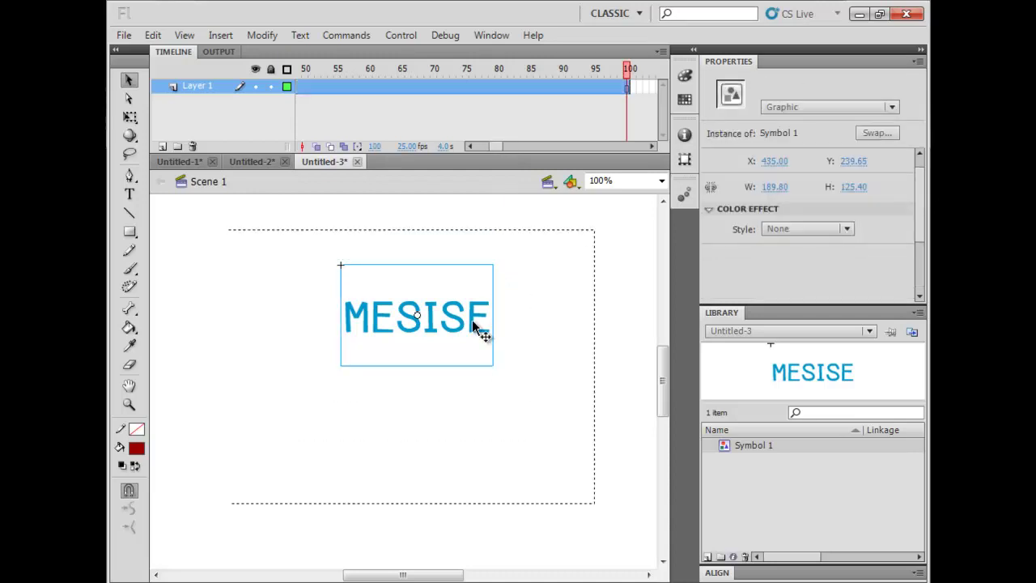
pyautogui.moveTo(522, 258); pyautogui.dragTo(425, 372)
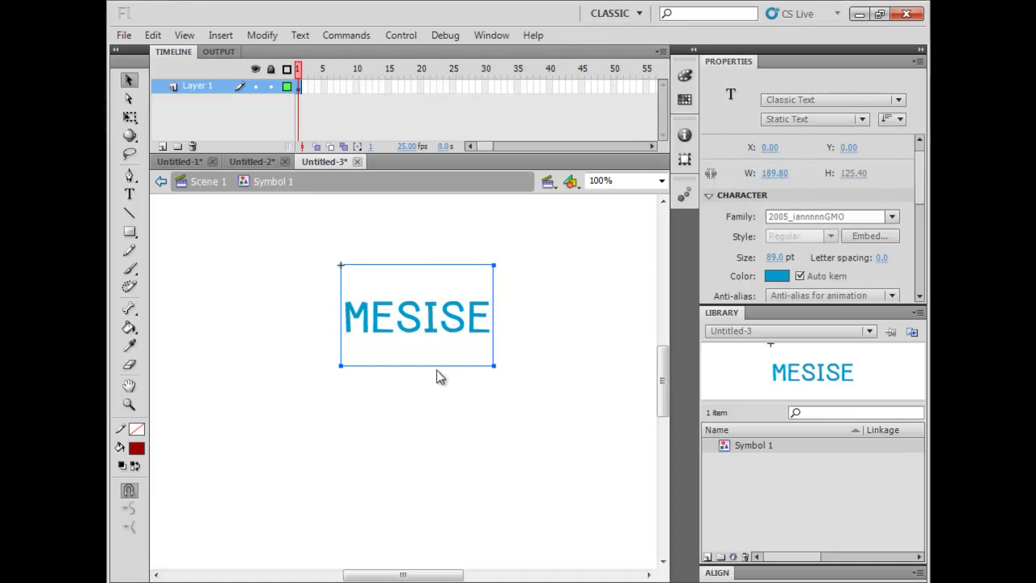
pyautogui.press('F8')
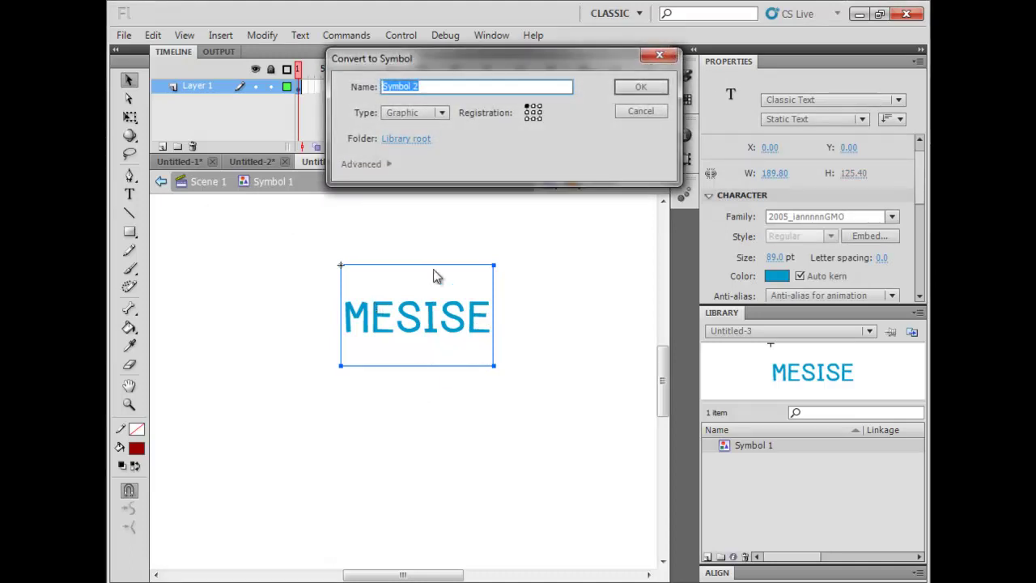
pyautogui.press('Return')
pyautogui.press('F8')
pyautogui.press('Return')
pyautogui.press('Return')
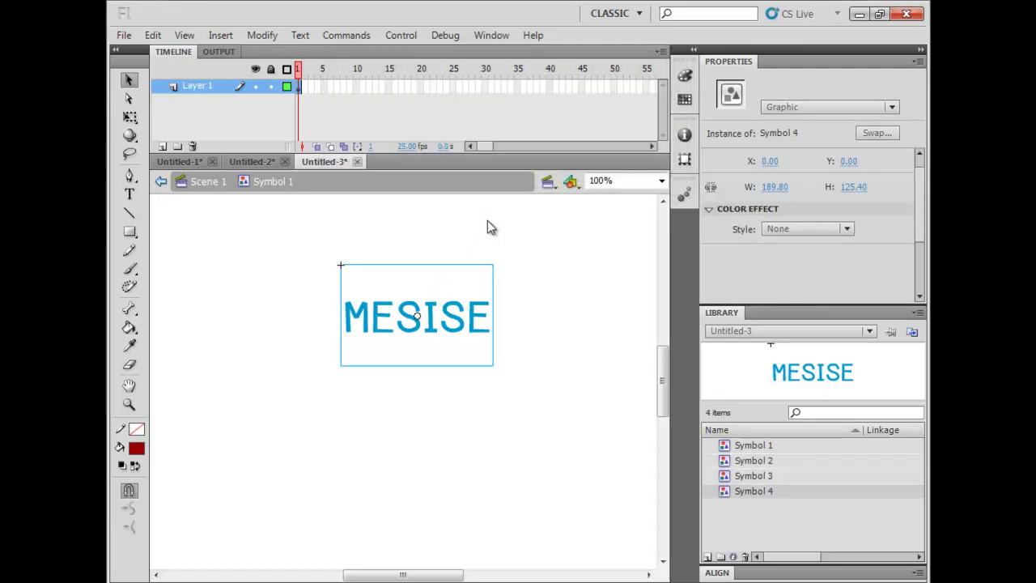
pyautogui.press('F8')
pyautogui.press('Return')
pyautogui.press('F8')
pyautogui.press('Return')
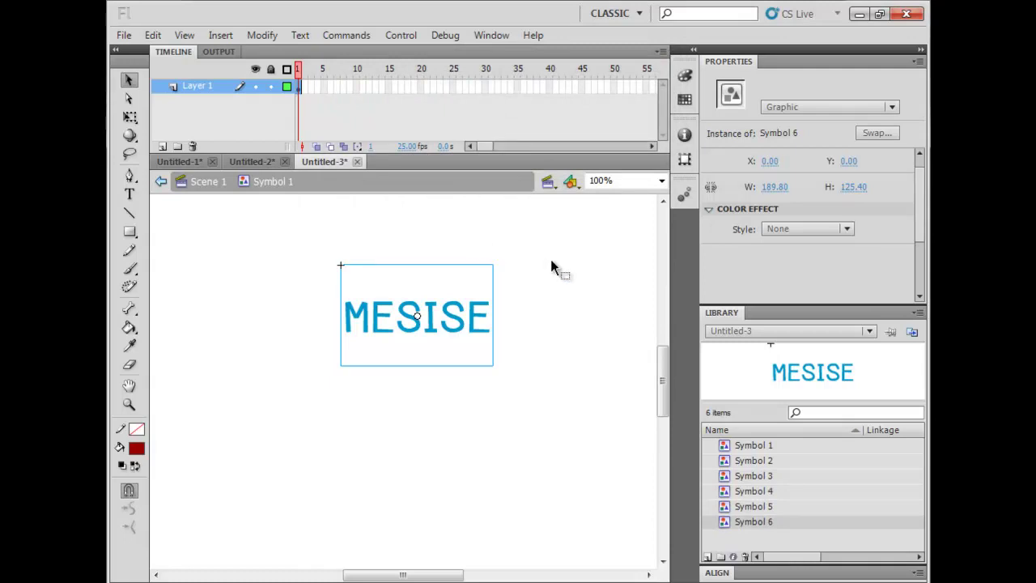
# Open the nested symbols one after another down to the innermost one holding the MESISE text
pyautogui.doubleClick(475, 314)
pyautogui.doubleClick(475, 314)
pyautogui.doubleClick(476, 313)
pyautogui.doubleClick(475, 313)
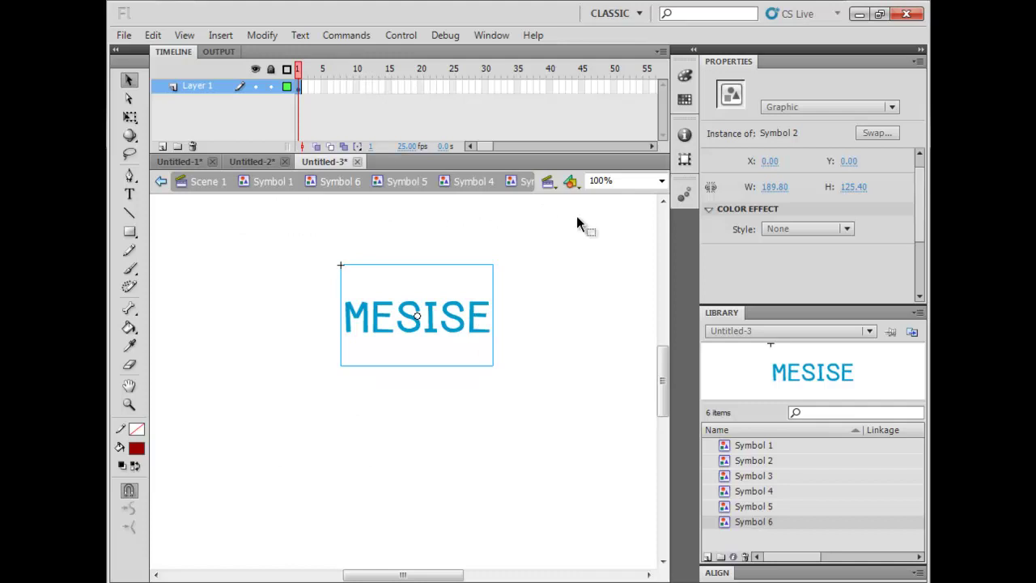
pyautogui.doubleClick(480, 320)
pyautogui.doubleClick(480, 320)
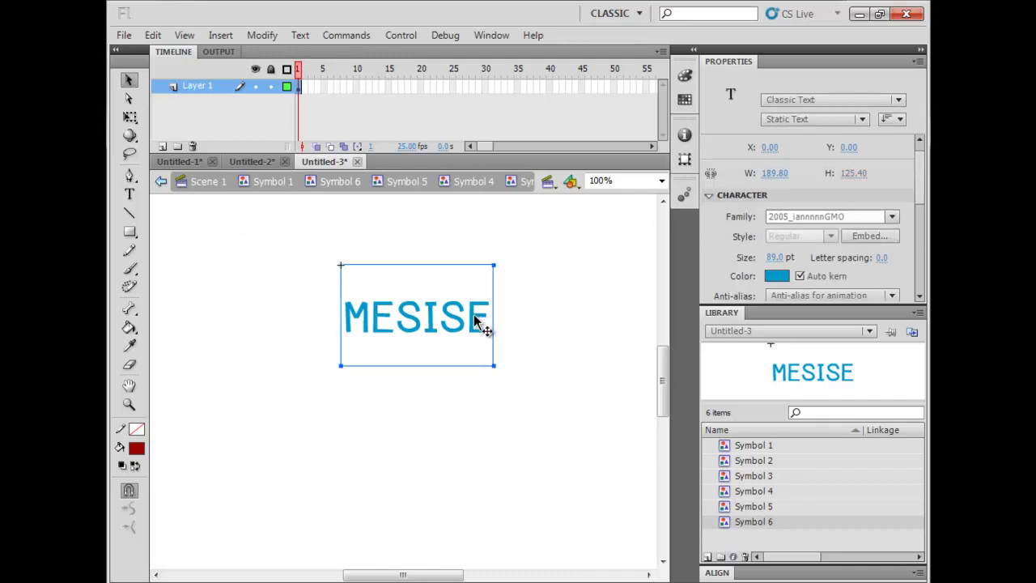
# Select the MESISE text in the innermost symbol and break it apart completely into shapes
pyautogui.press('Escape')
pyautogui.press('v')
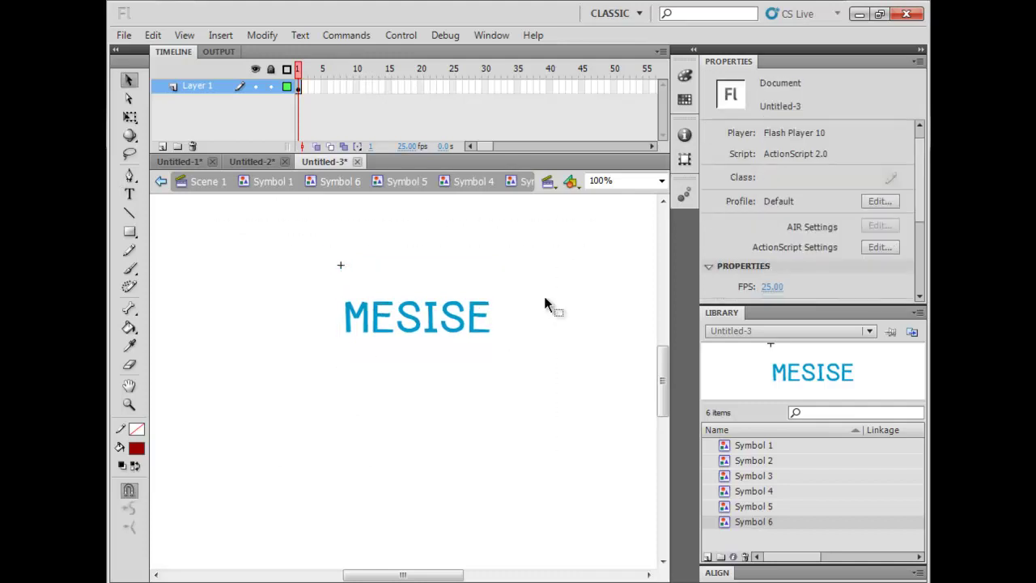
pyautogui.click(397, 350)
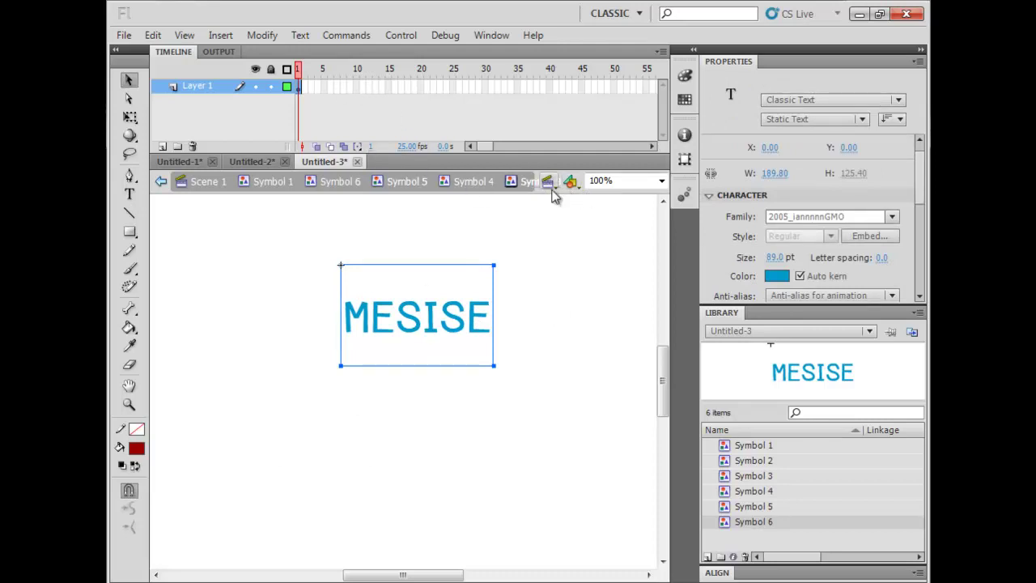
pyautogui.click(500, 247)
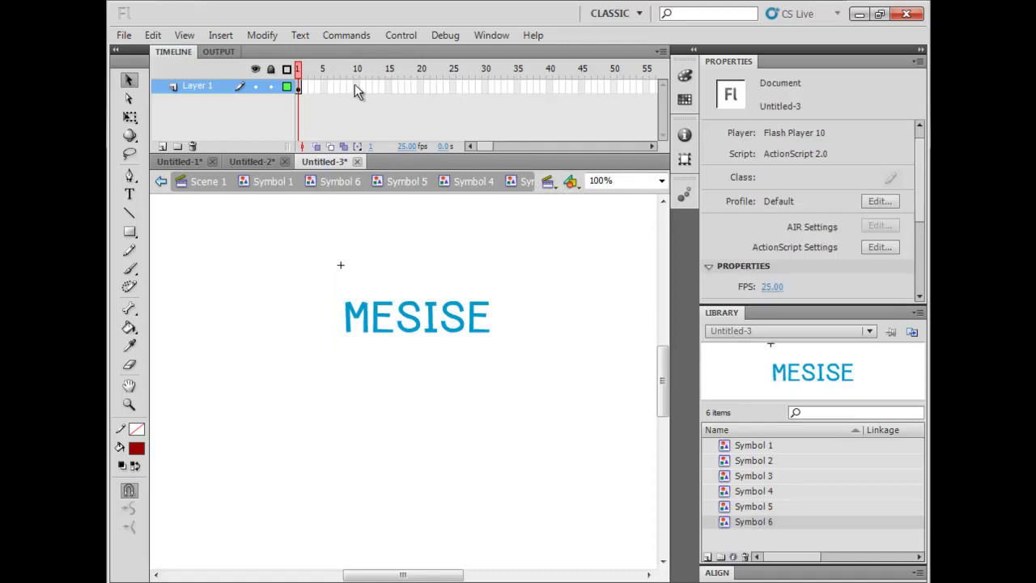
pyautogui.moveTo(316, 252); pyautogui.dragTo(502, 344)
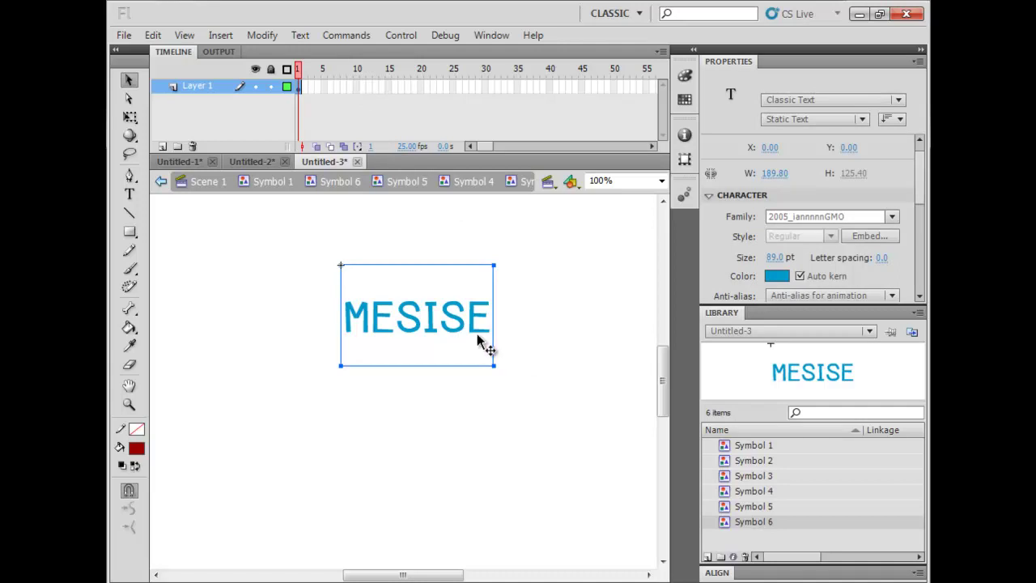
pyautogui.hotkey('ctrl', 'b')
pyautogui.hotkey('ctrl', 'b')
# Insert a keyframe at frame 15, apply a shape tween to the span, and add a middle keyframe at frame 7
pyautogui.click(389, 87)
pyautogui.press('F6')
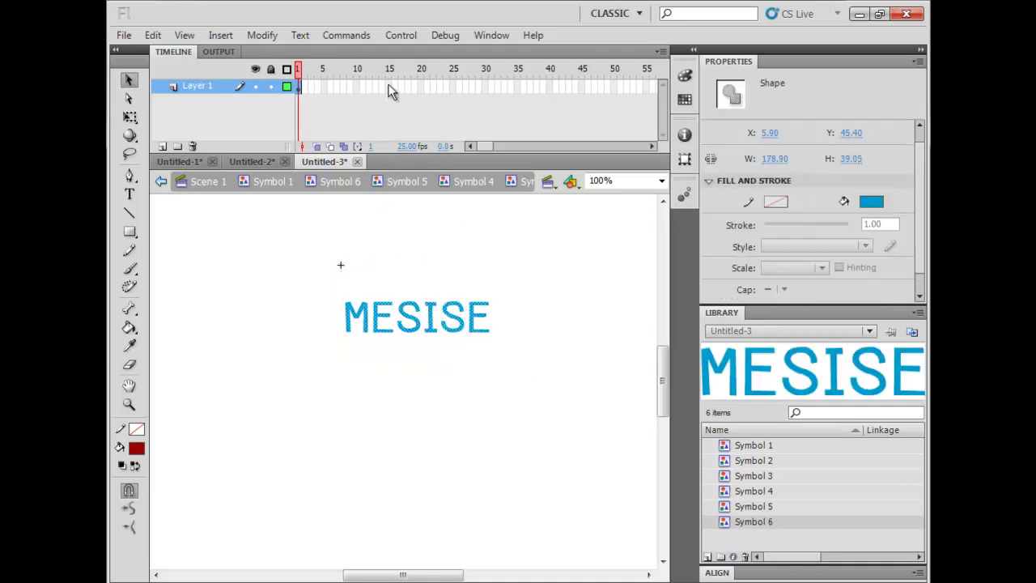
pyautogui.rightClick(375, 87)
pyautogui.click(438, 110)
pyautogui.click(336, 88)
pyautogui.press('F6')
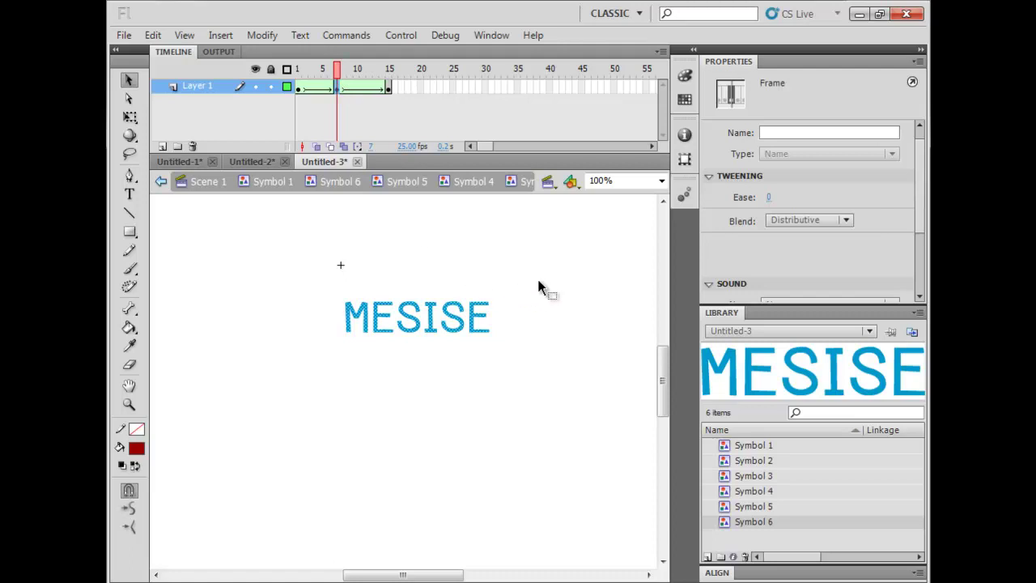
# Remove a horizontal strip through the middle of the MESISE letters at frame 7 and play the tween
pyautogui.click(348, 324)
pyautogui.moveTo(327, 312); pyautogui.dragTo(528, 315)
pyautogui.moveTo(370, 147); pyautogui.dragTo(370, 148)
pyautogui.press('Return')
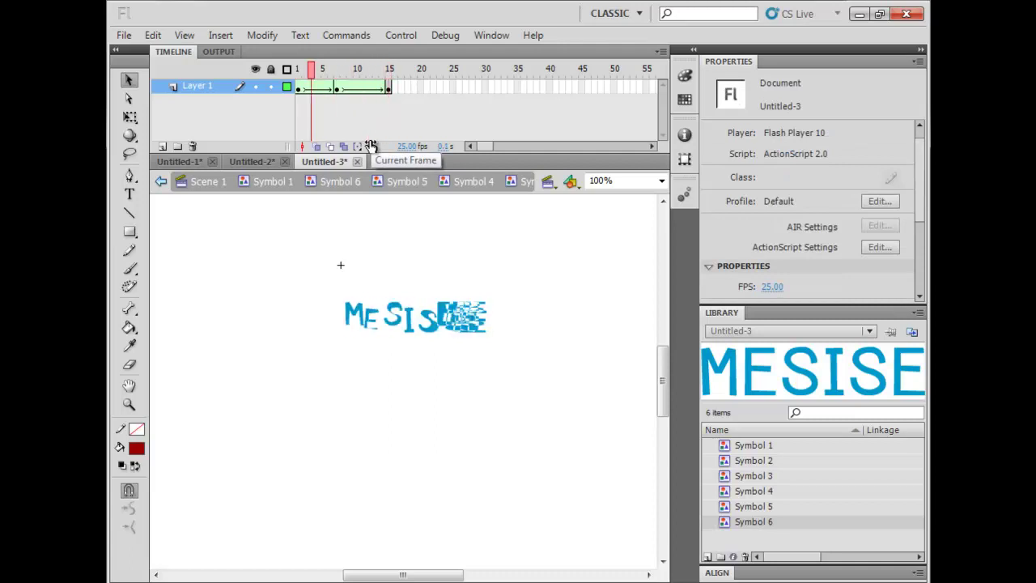
# Move the middle keyframe from frame 7 to frame 8 and replay the tween from frame 1
pyautogui.click(341, 87)
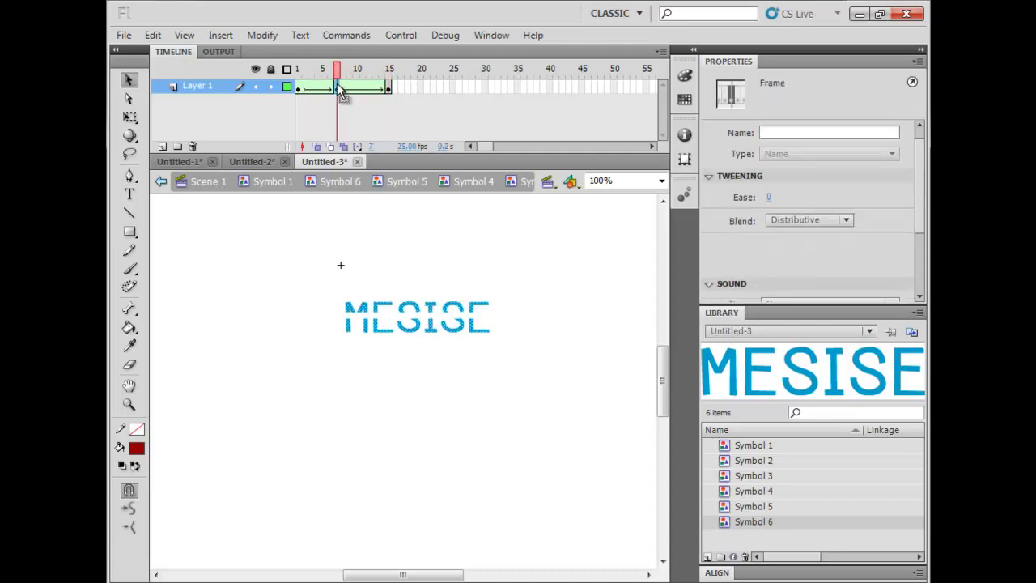
pyautogui.click(296, 85)
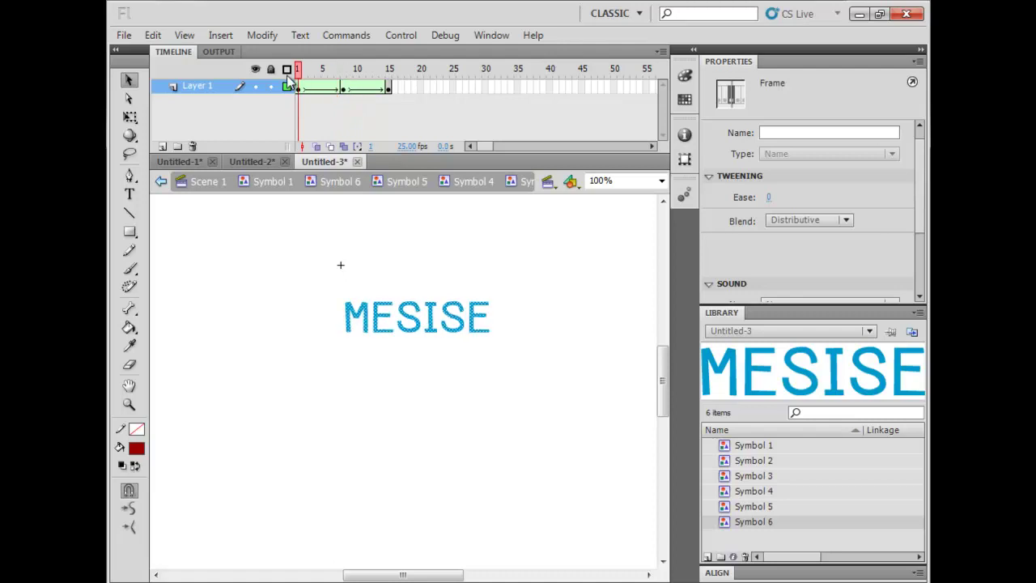
pyautogui.press('Return')
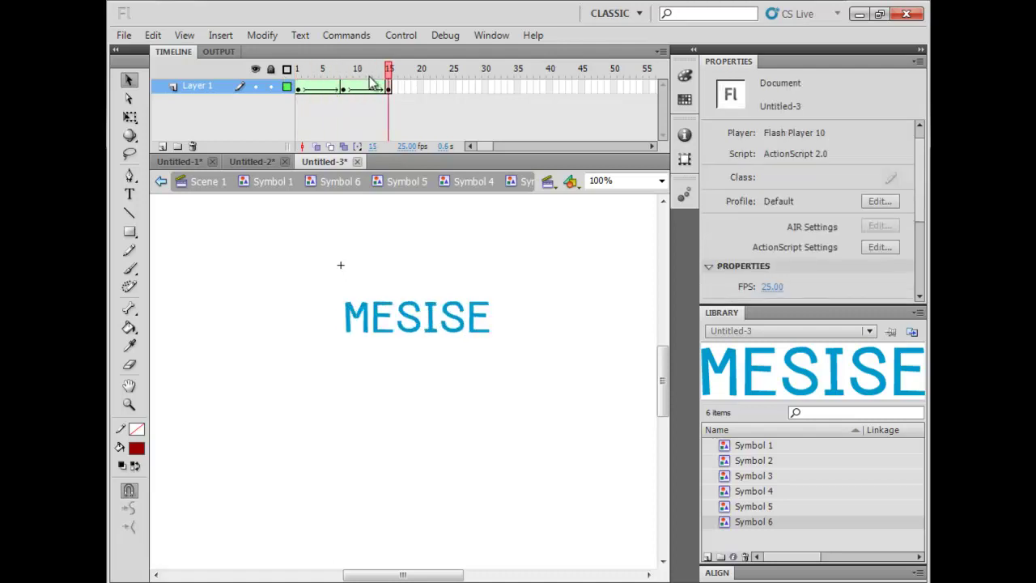
# Extend the innermost symbol's layer to frame 30 and play back its timeline
pyautogui.click(486, 82)
pyautogui.press('F5')
pyautogui.press('Return')
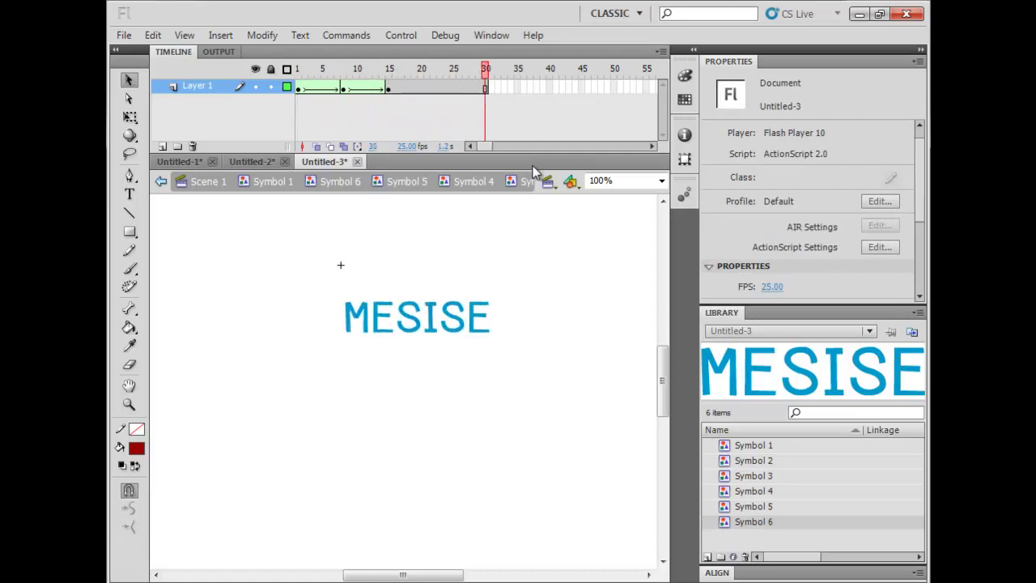
# Open Symbol 3 for editing, check the nested instance it contains, and return to Scene 1
pyautogui.click(571, 181)
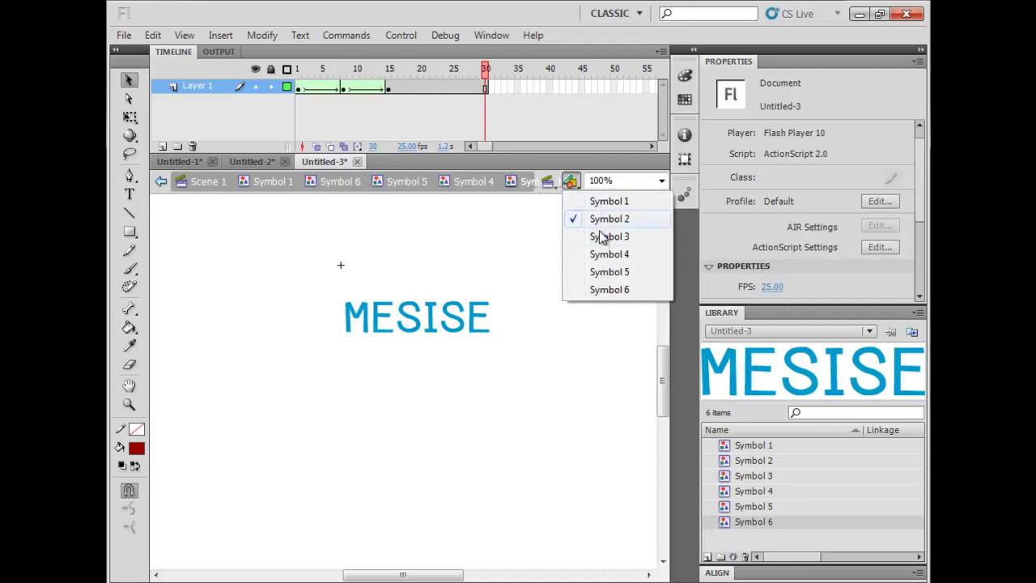
pyautogui.click(599, 236)
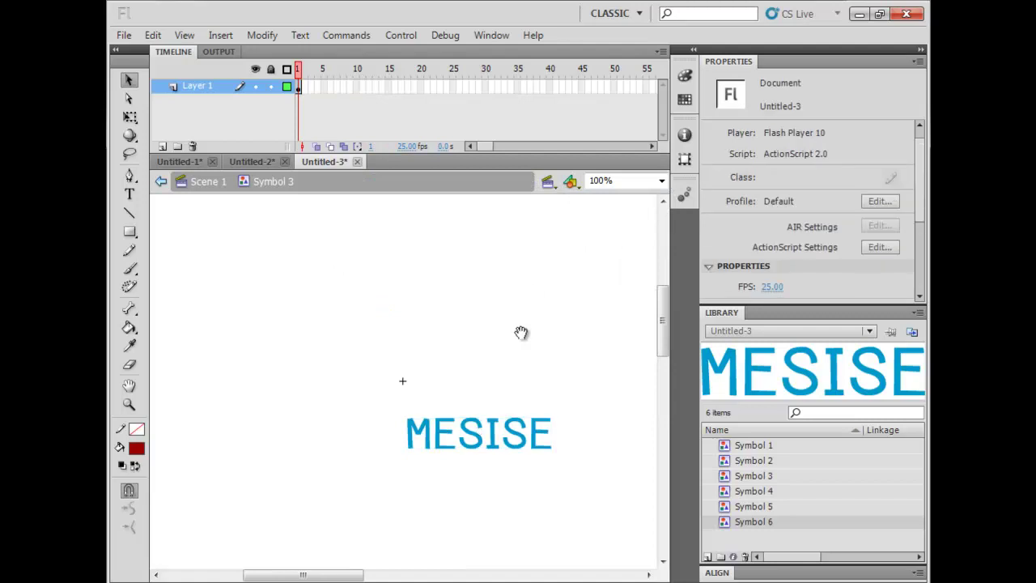
pyautogui.doubleClick(378, 381)
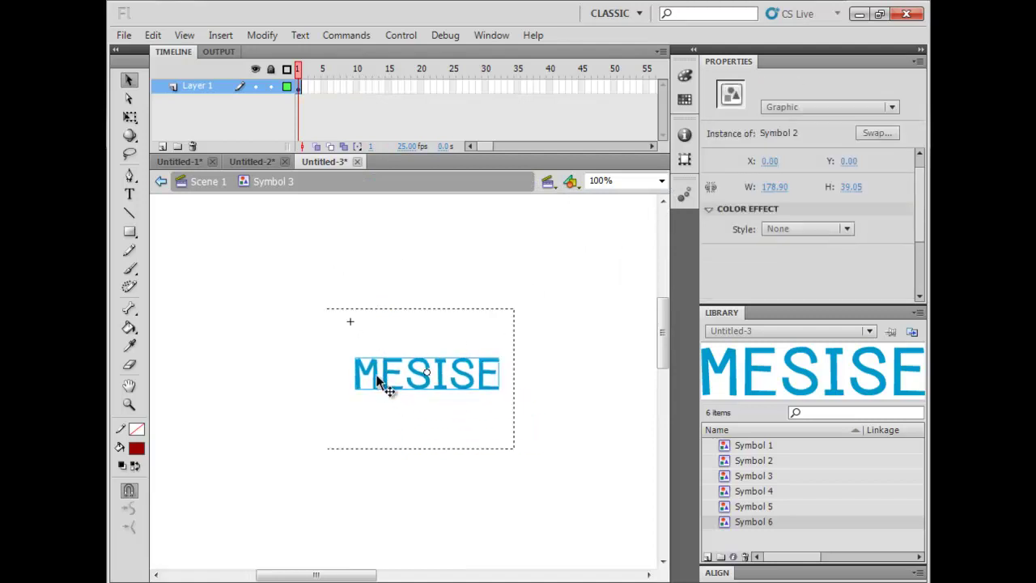
pyautogui.click(209, 182)
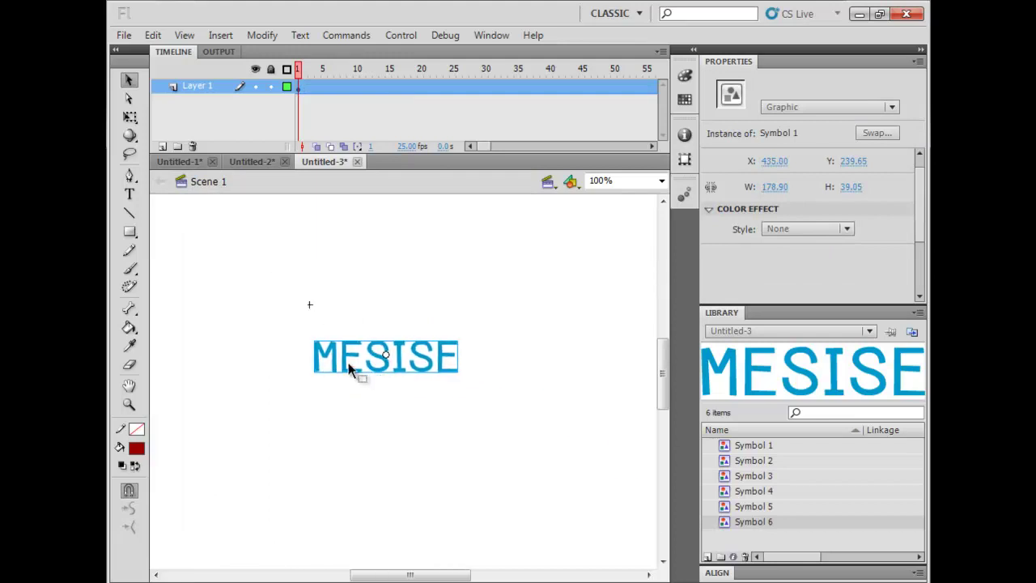
# Open each nested symbol from Scene 1 down to Symbol 2's tween timeline, then go back up to Symbol 3
pyautogui.doubleClick(335, 359)
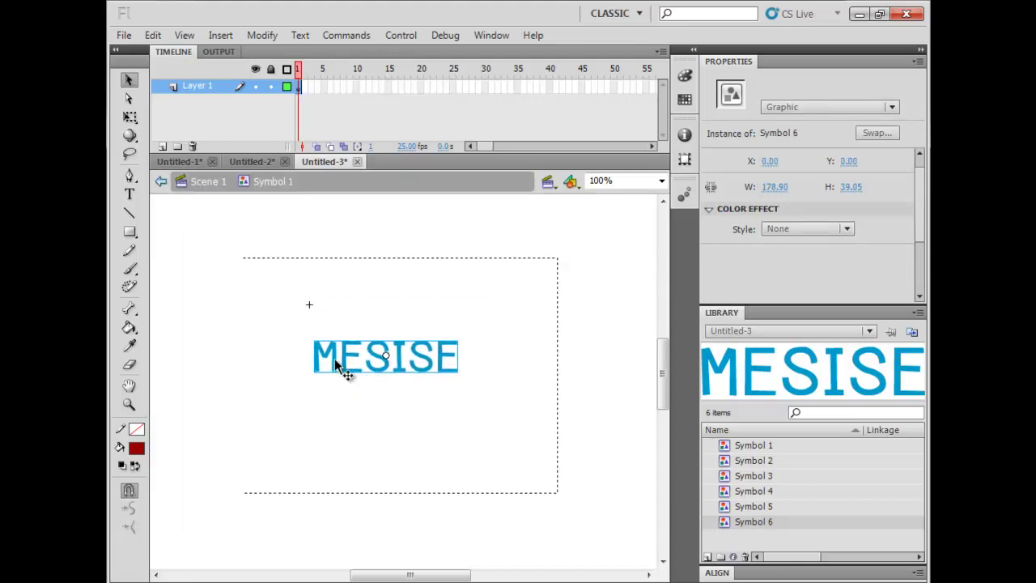
pyautogui.doubleClick(334, 358)
pyautogui.doubleClick(334, 358)
pyautogui.doubleClick(334, 358)
pyautogui.doubleClick(334, 359)
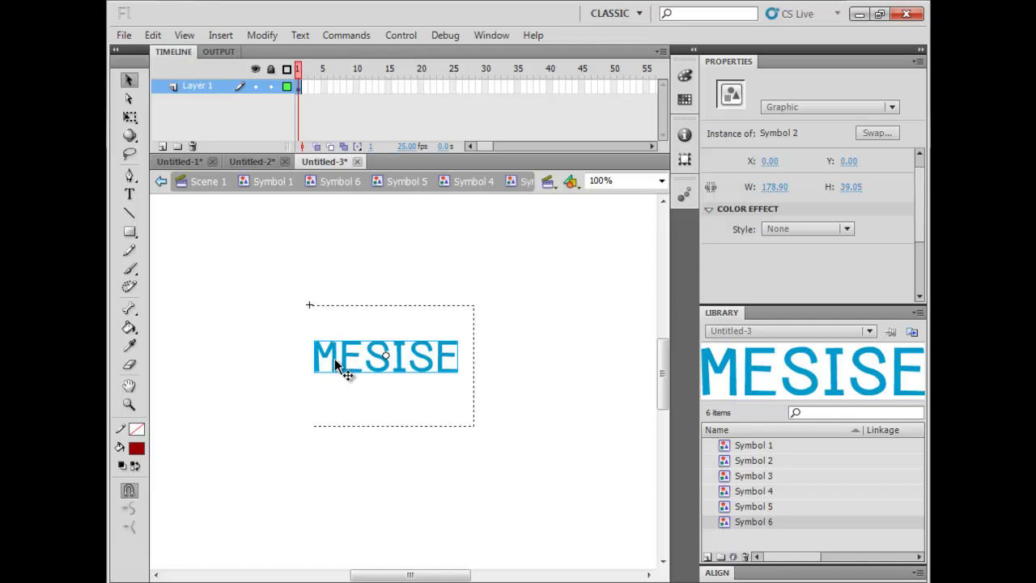
pyautogui.doubleClick(243, 261)
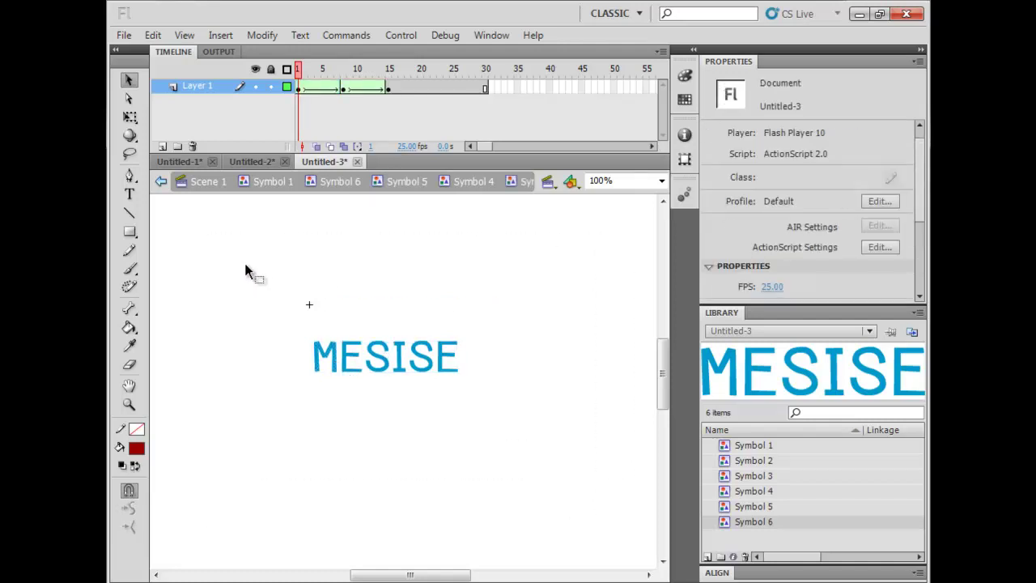
pyautogui.doubleClick(335, 349)
pyautogui.moveTo(444, 284); pyautogui.dragTo(581, 305)
pyautogui.moveTo(381, 294); pyautogui.dragTo(263, 270)
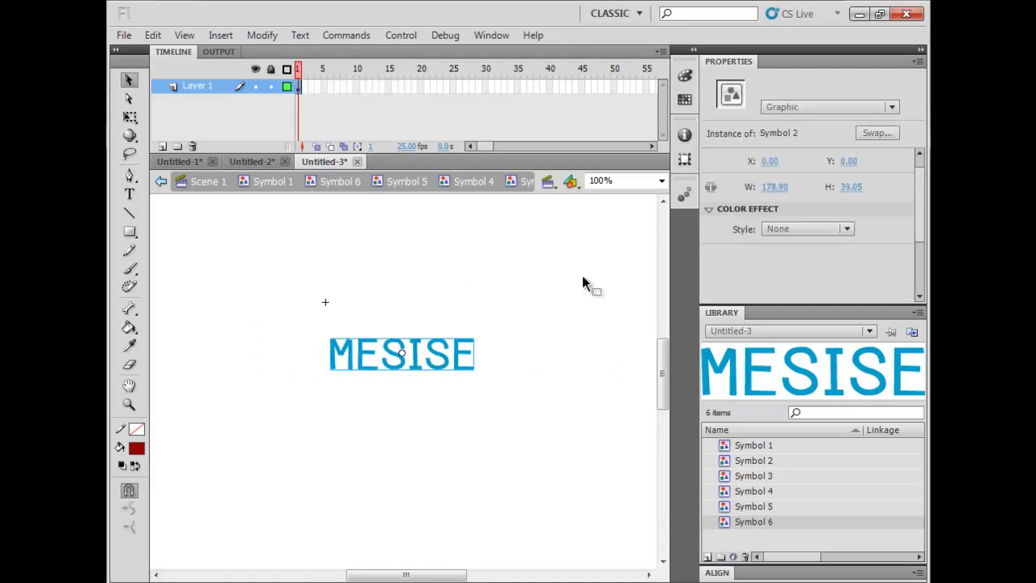
# Add a keyframe at frame 60 in Symbol 3's timeline and create a classic tween up to it
pyautogui.click(576, 182)
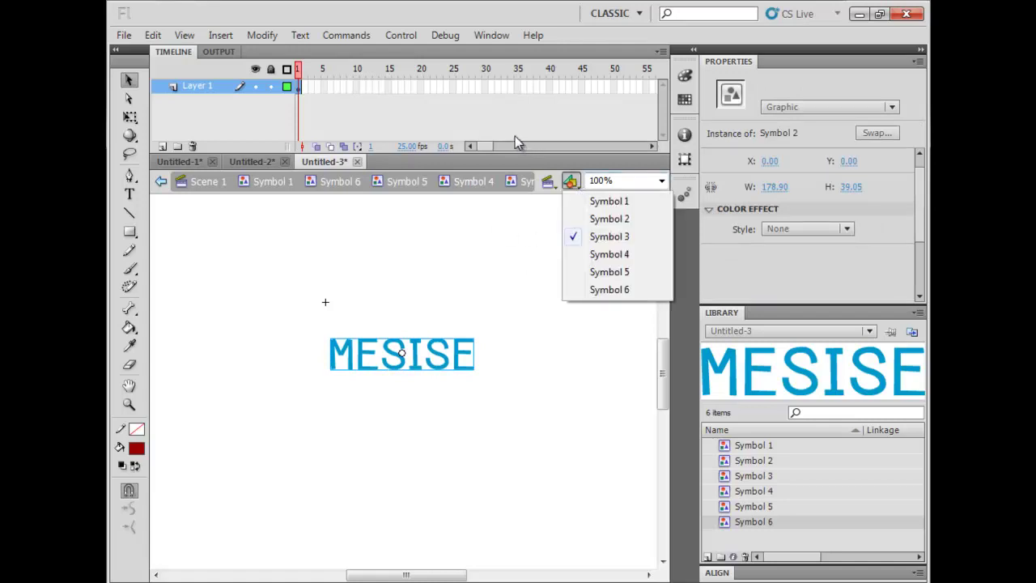
pyautogui.click(494, 124)
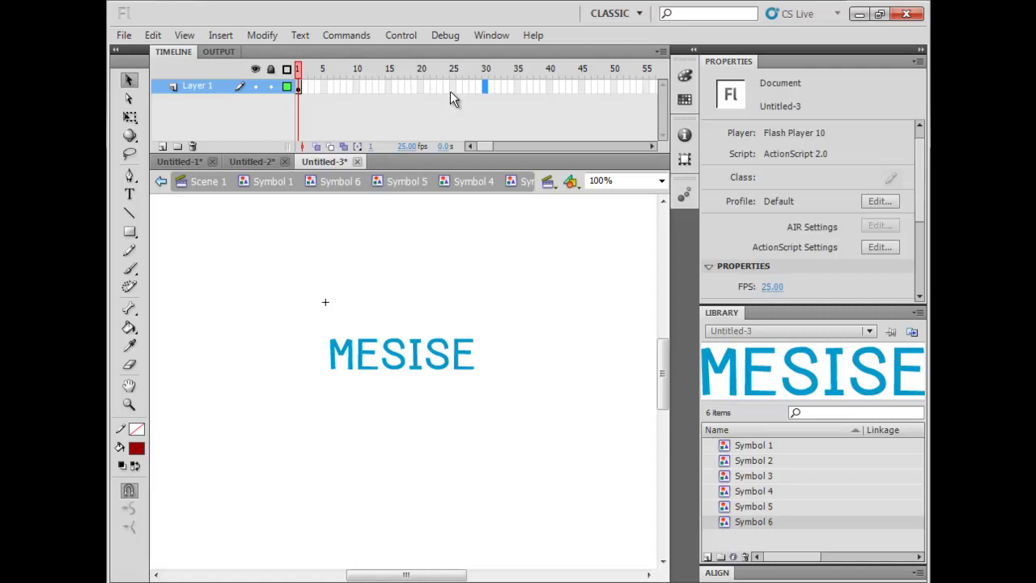
pyautogui.moveTo(479, 146); pyautogui.dragTo(505, 156)
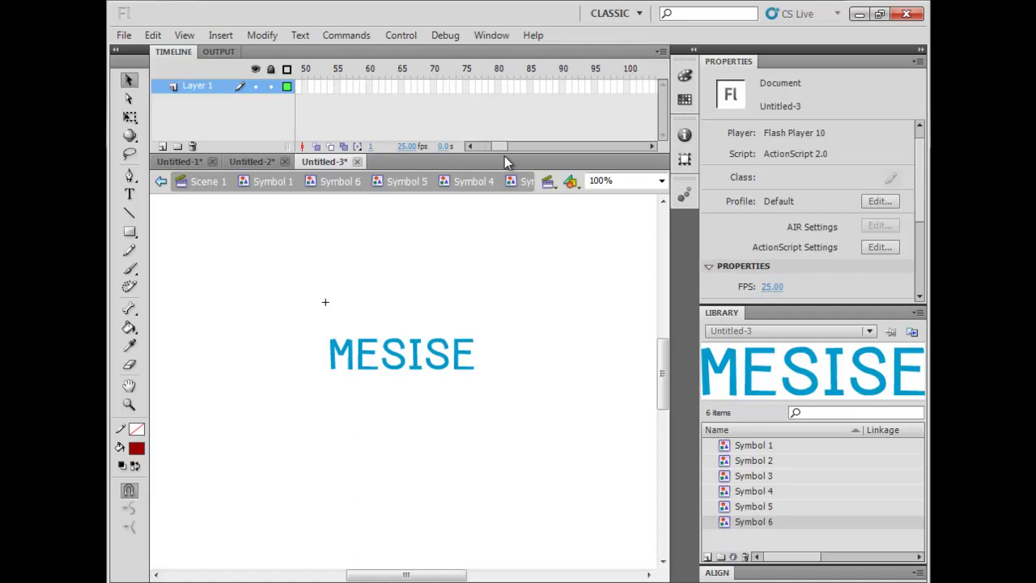
pyautogui.click(359, 87)
pyautogui.rightClick(358, 88)
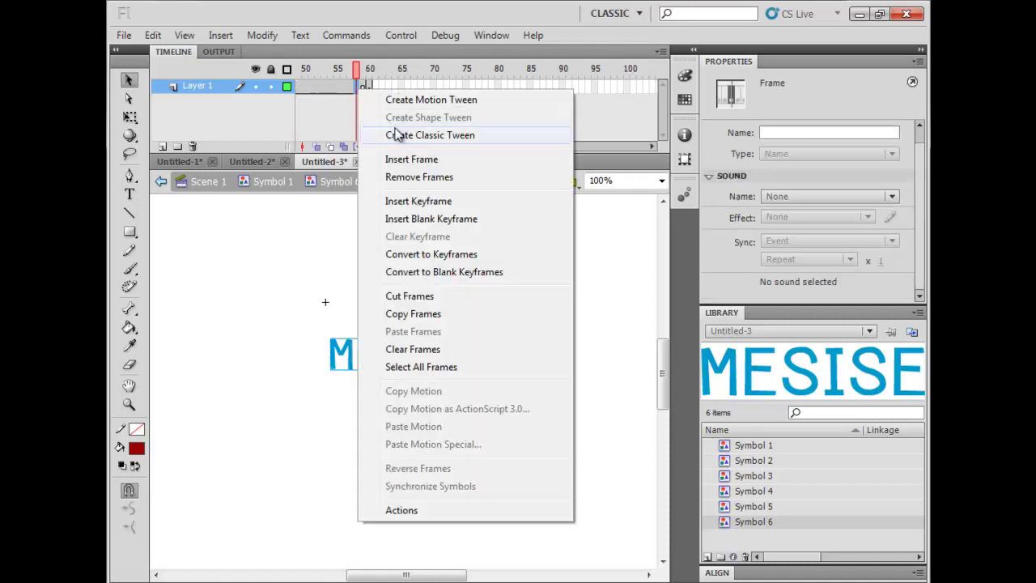
pyautogui.click(397, 134)
# Set Symbol 3's tween to rotate clockwise and play it back from frame 1
pyautogui.moveTo(496, 149); pyautogui.dragTo(476, 92)
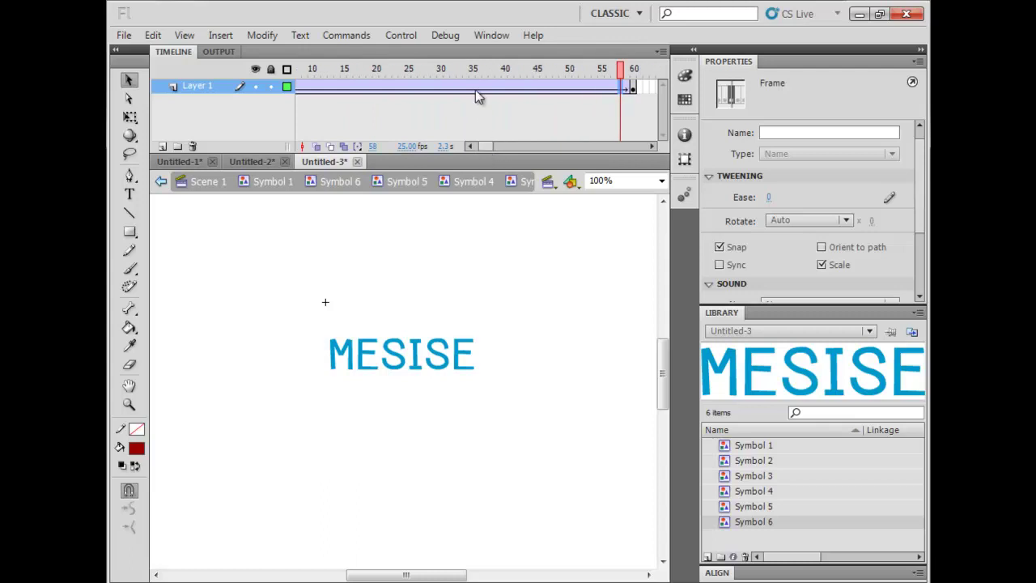
pyautogui.click(476, 91)
pyautogui.click(789, 220)
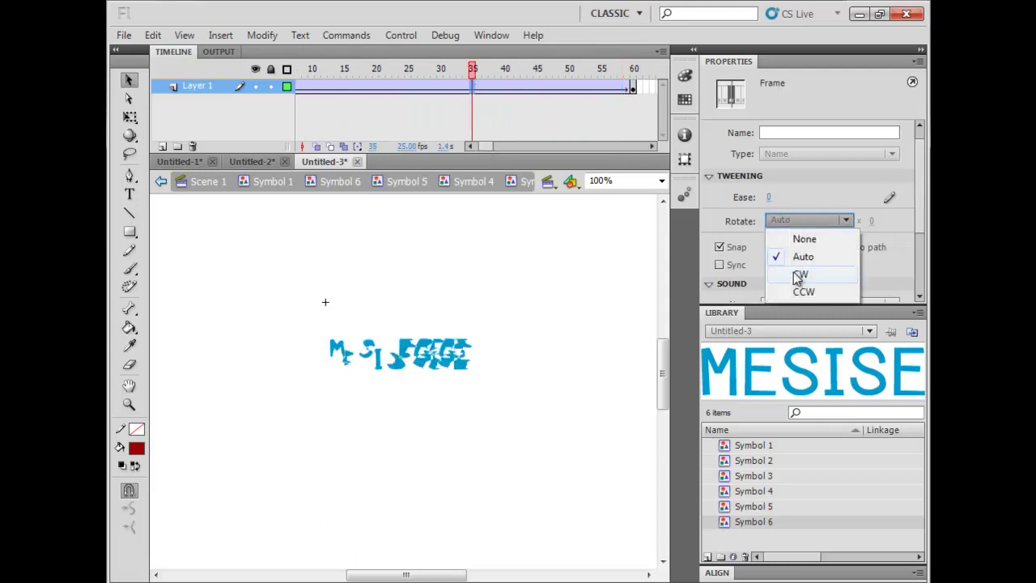
pyautogui.click(799, 275)
pyautogui.moveTo(473, 90); pyautogui.dragTo(200, 111)
pyautogui.press('Return')
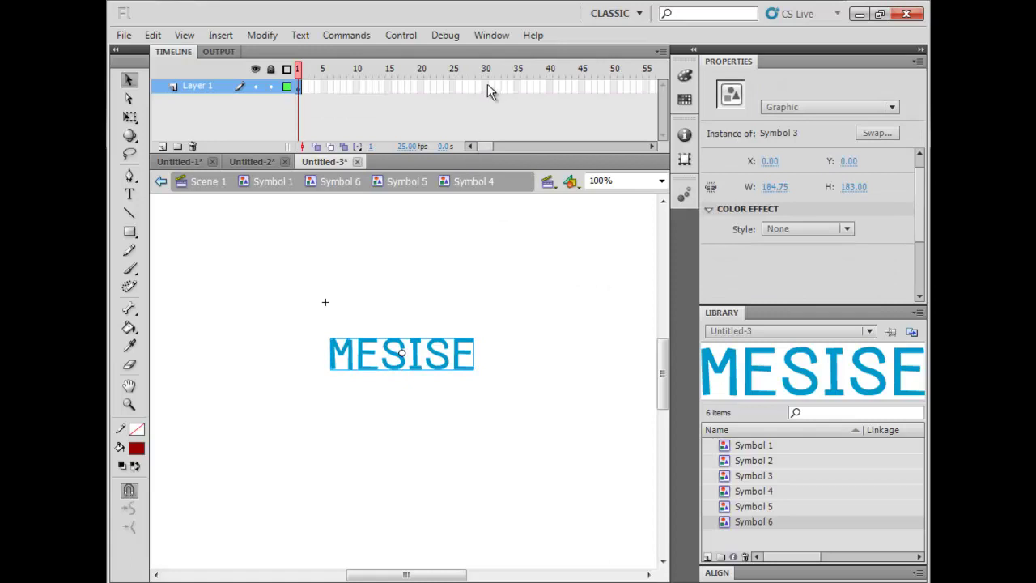
pyautogui.moveTo(480, 145); pyautogui.dragTo(497, 137)
pyautogui.click(576, 87)
pyautogui.press('F5')
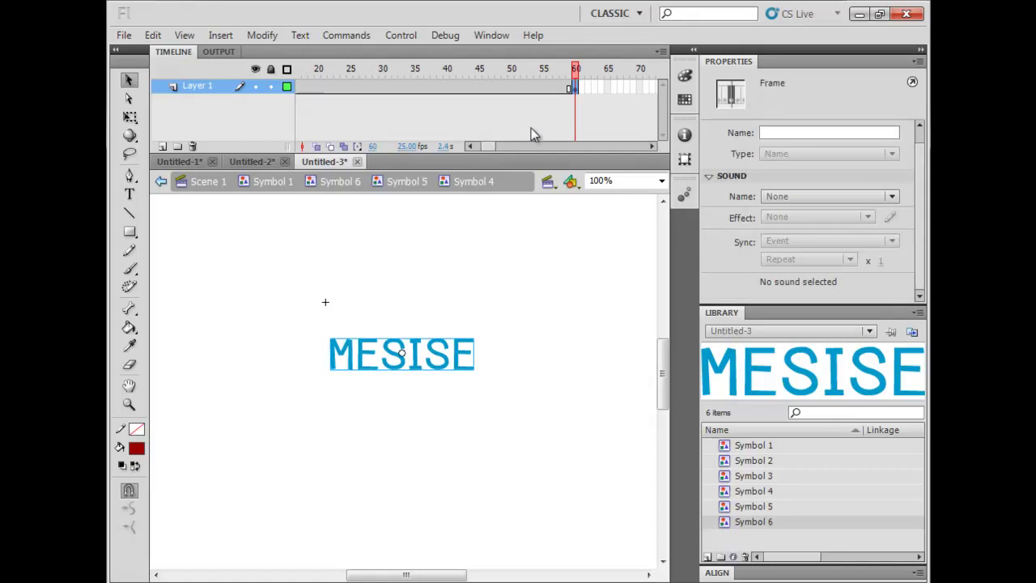
pyautogui.moveTo(493, 145); pyautogui.dragTo(484, 148)
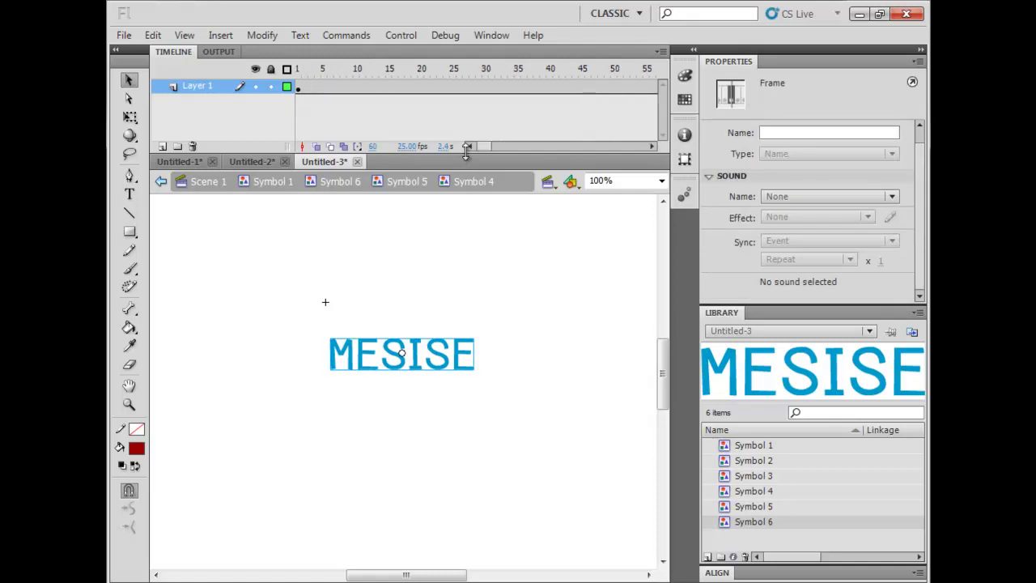
pyautogui.hotkey('ctrl', 'z')
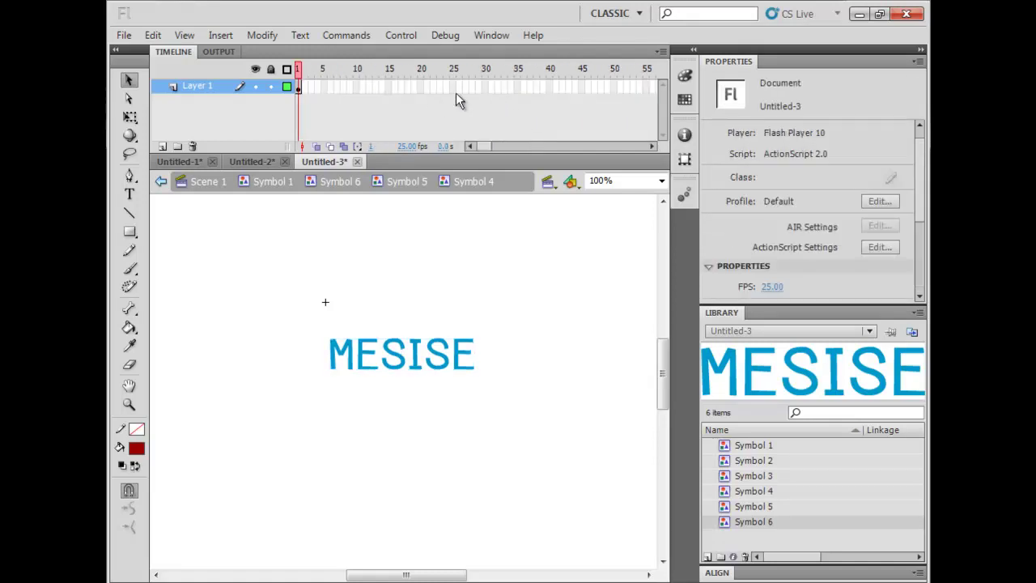
# Extend Symbol 4's layer to frame 30 and play its timeline from frame 1
pyautogui.click(483, 85)
pyautogui.press('F5')
pyautogui.click(301, 70)
pyautogui.press('Return')
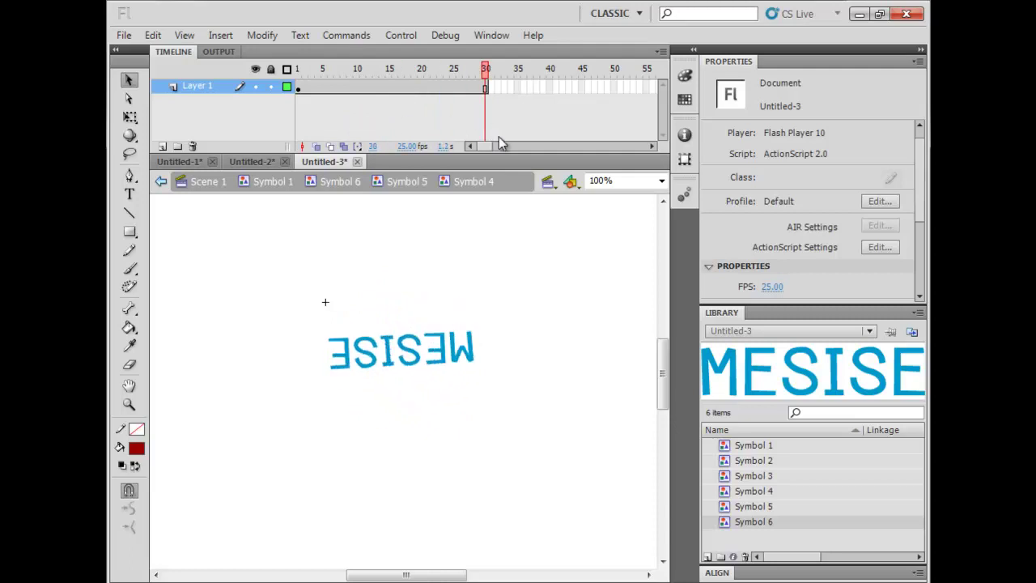
# Extend Symbol 4's layer to frame 60 and look over the whole timeline
pyautogui.moveTo(485, 149); pyautogui.dragTo(491, 146)
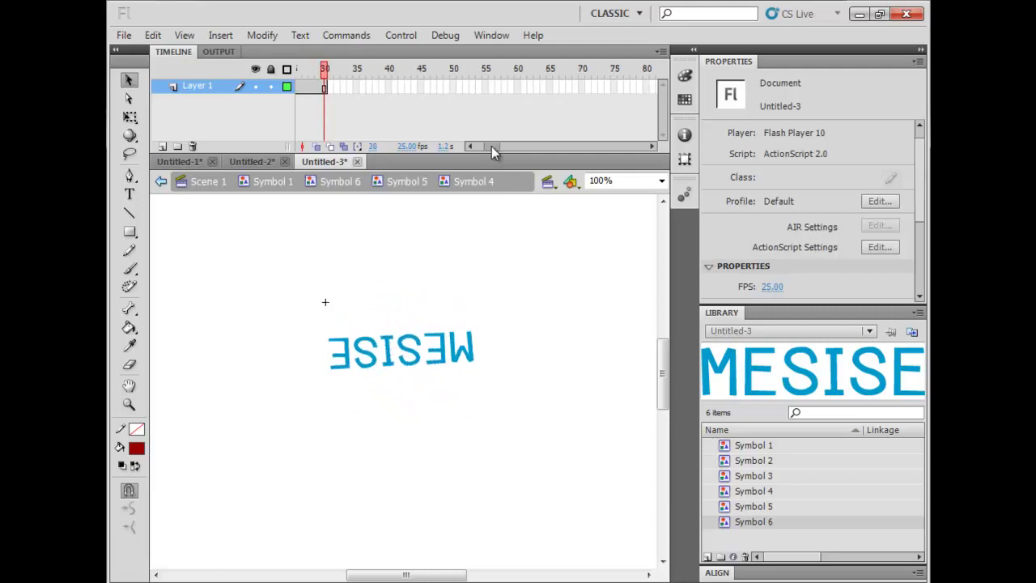
pyautogui.click(517, 86)
pyautogui.moveTo(488, 150); pyautogui.dragTo(474, 149)
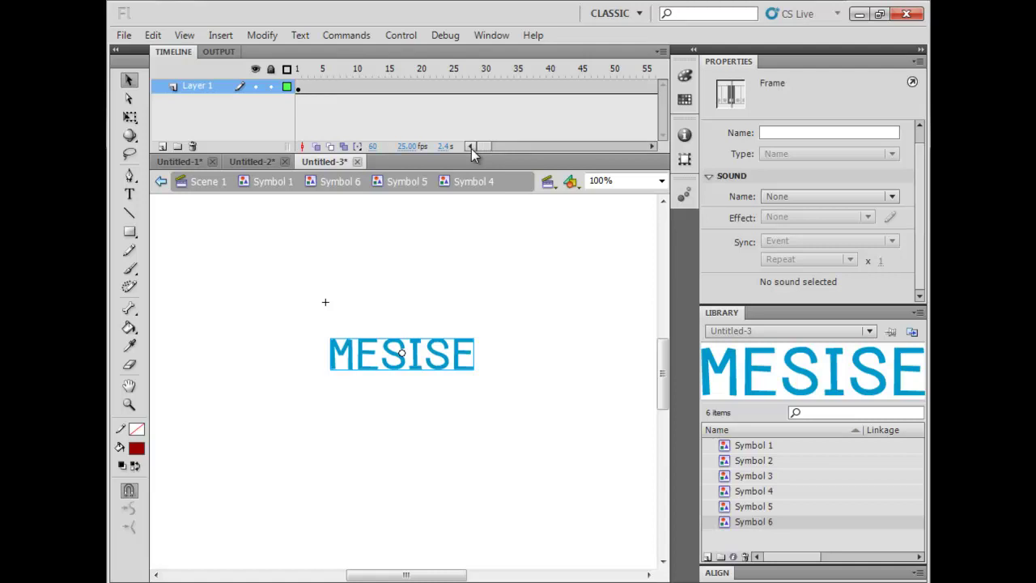
pyautogui.moveTo(483, 147); pyautogui.dragTo(480, 149)
pyautogui.moveTo(479, 148); pyautogui.dragTo(489, 149)
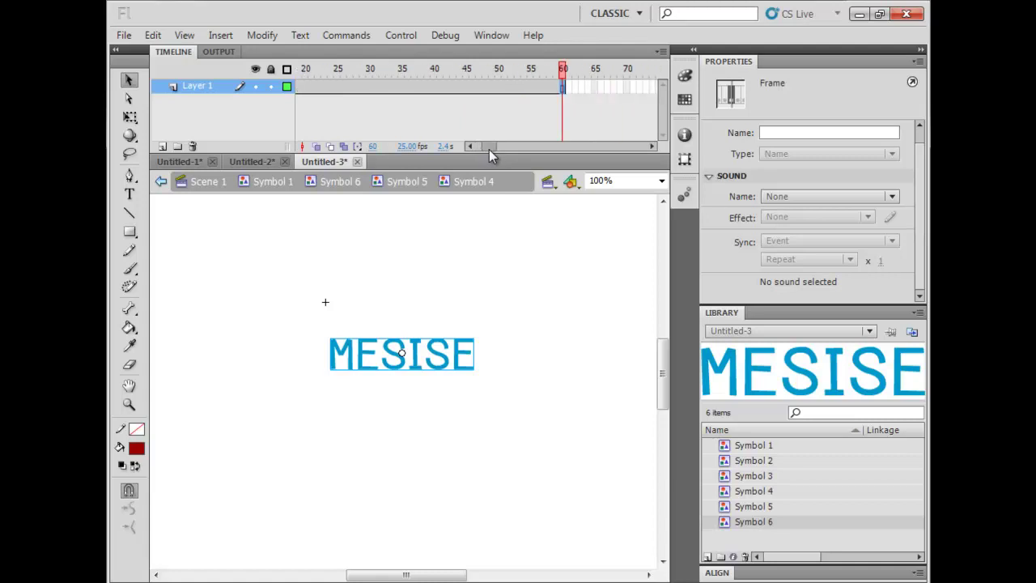
pyautogui.moveTo(489, 149); pyautogui.dragTo(485, 152)
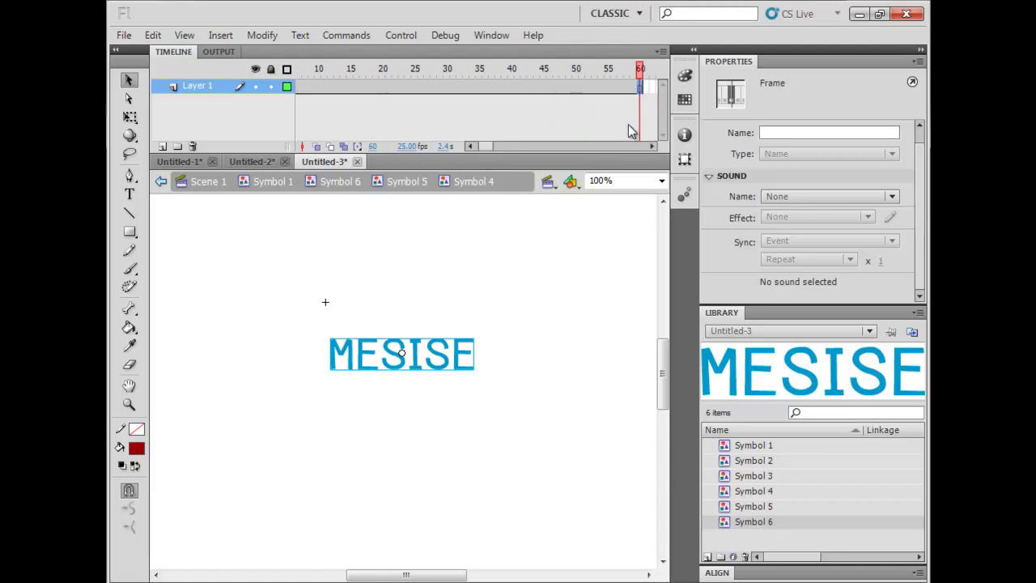
# Add keyframes at frames 30, 47 and 60 in Symbol 4 and create classic tweens between its keyframes
pyautogui.click(450, 83)
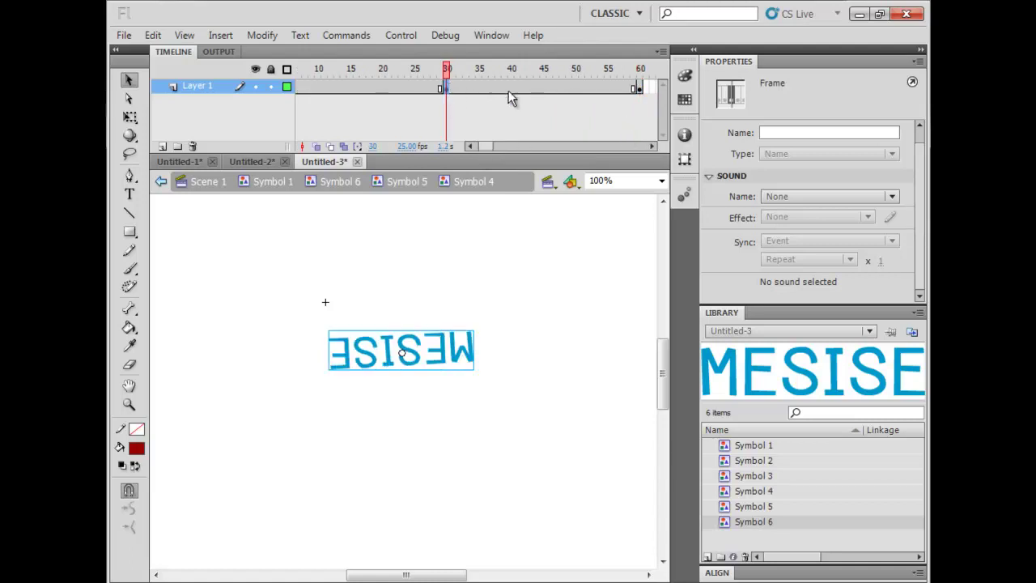
pyautogui.click(556, 87)
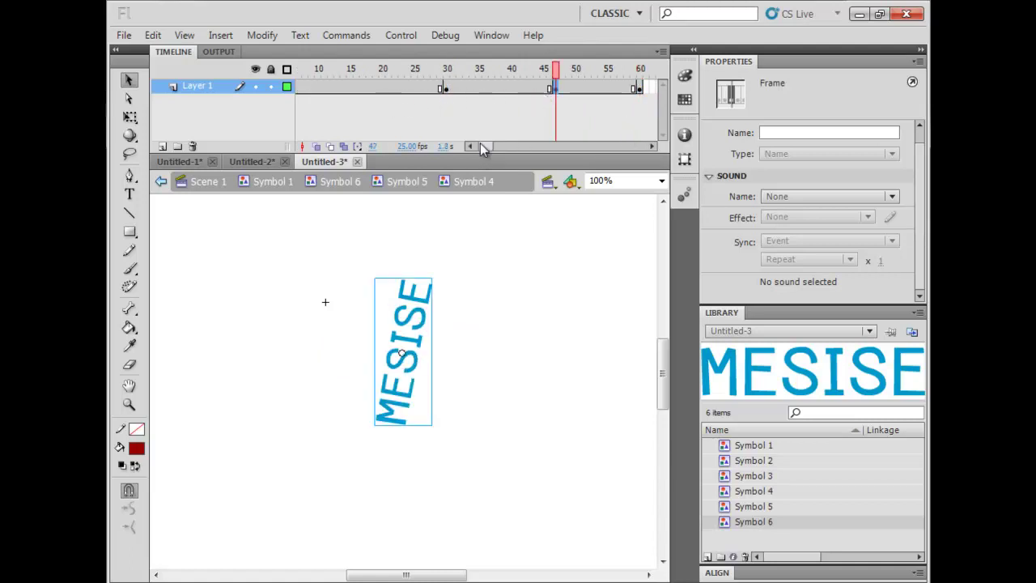
pyautogui.moveTo(387, 89); pyautogui.dragTo(536, 88)
pyautogui.rightClick(536, 88)
pyautogui.click(567, 123)
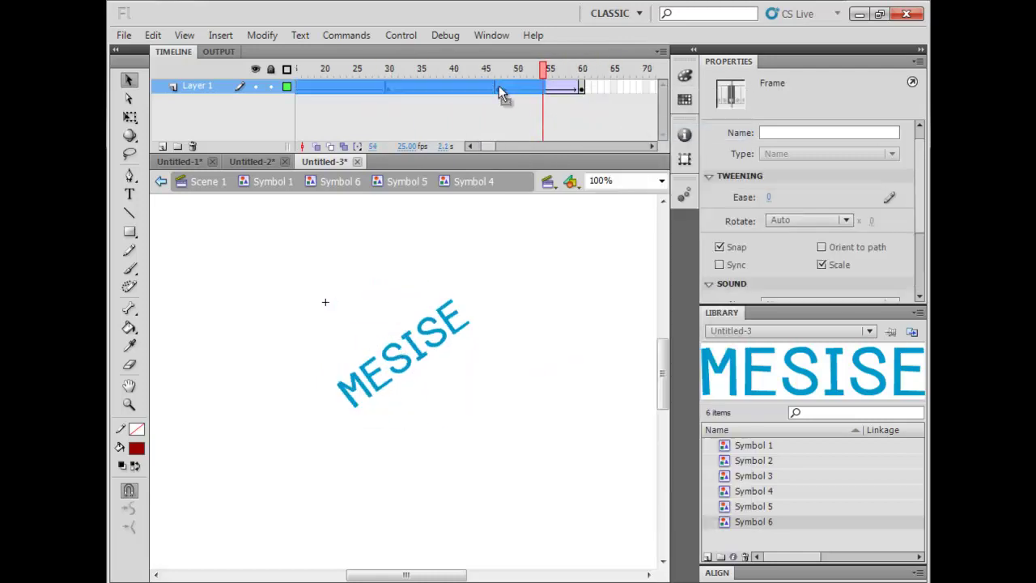
# Move the Symbol 3 instance to about X 54, Y -9 at frame 47 and shift it left at frame 30
pyautogui.click(500, 89)
pyautogui.moveTo(421, 319); pyautogui.dragTo(463, 311)
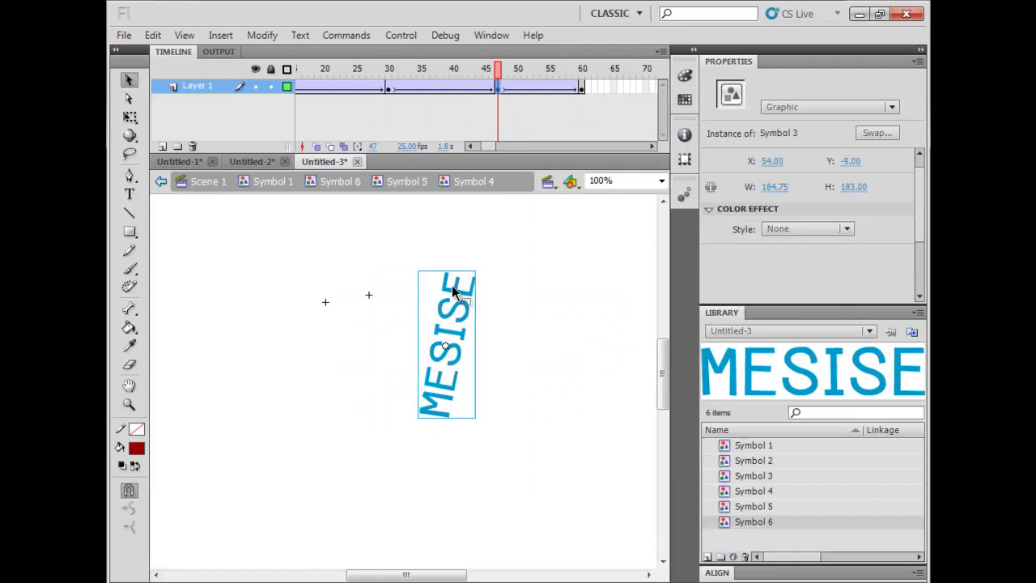
pyautogui.click(388, 88)
pyautogui.hotkey('shift', 'Left')
pyautogui.hotkey('shift', 'Left')
pyautogui.hotkey('shift', 'Left')
pyautogui.hotkey('shift', 'Left')
pyautogui.hotkey('shift', 'Left')
pyautogui.hotkey('shift', 'Left')
pyautogui.hotkey('shift', 'Left')
pyautogui.hotkey('shift', 'Left')
pyautogui.hotkey('shift', 'Left')
pyautogui.hotkey('shift', 'Left')
pyautogui.hotkey('shift', 'Left')
pyautogui.hotkey('shift', 'Left')
pyautogui.hotkey('shift', 'Left')
pyautogui.hotkey('shift', 'Left')
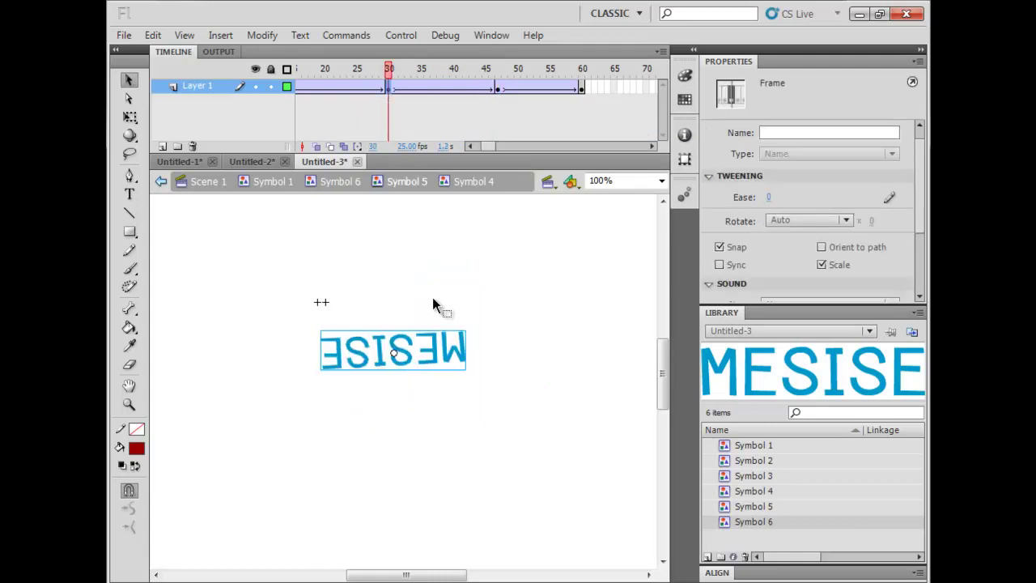
# Play back Symbol 4's tweened timeline from frame 1
pyautogui.moveTo(406, 89); pyautogui.dragTo(261, 73)
pyautogui.press('Return')
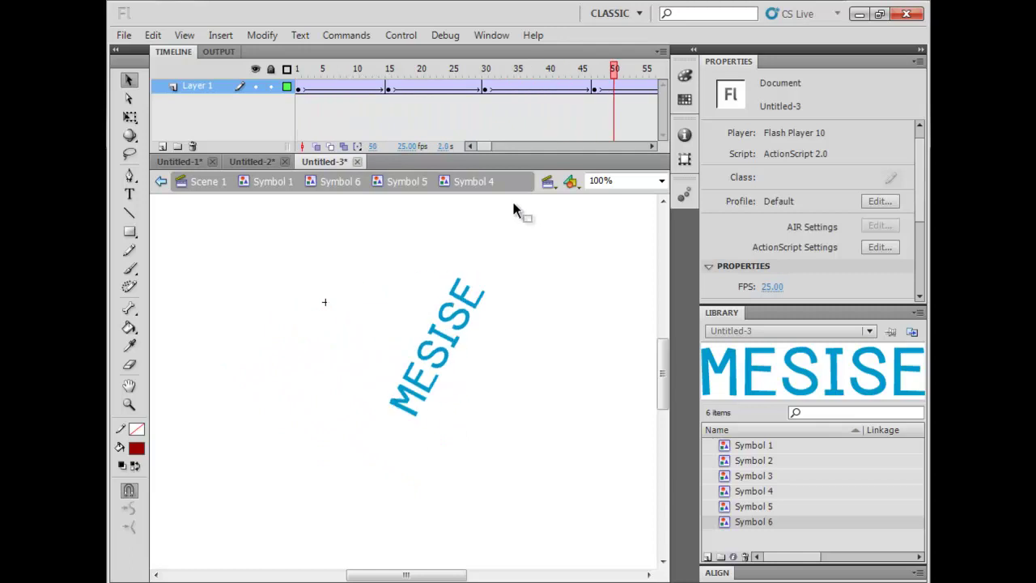
pyautogui.press('Return')
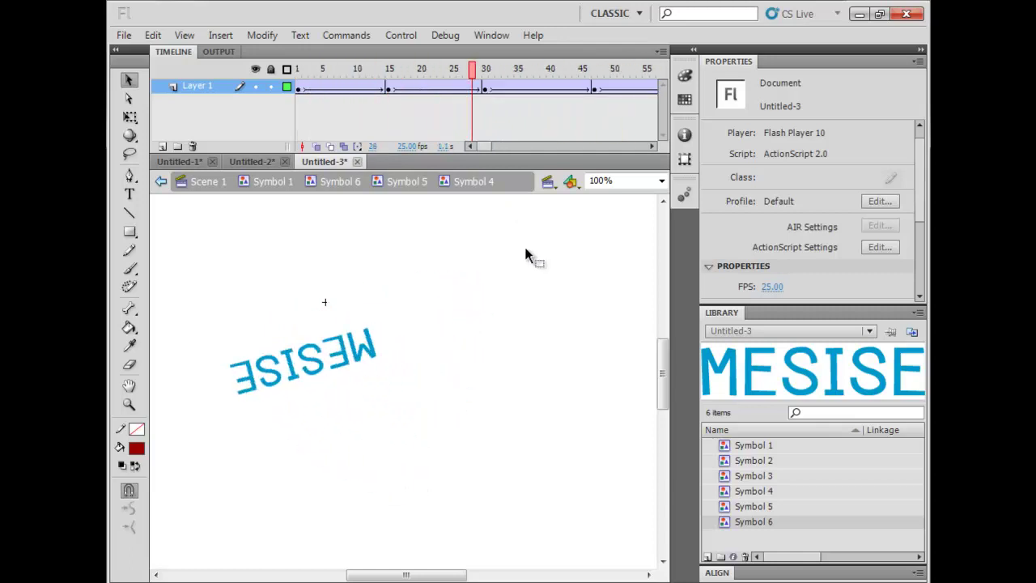
# Go up to Symbol 5, add a keyframe at frame 60 and create a classic tween across its layer
pyautogui.doubleClick(524, 255)
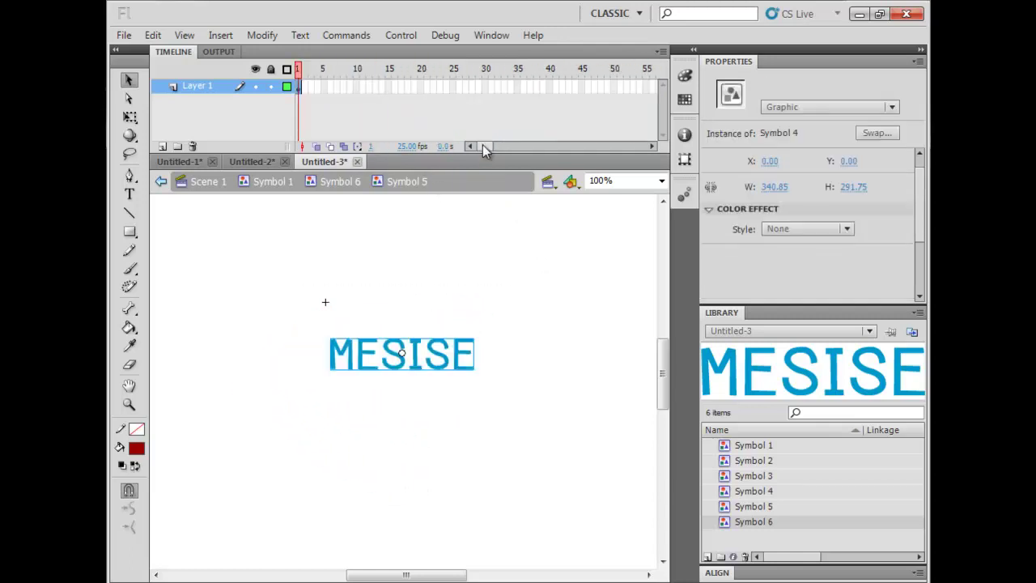
pyautogui.moveTo(480, 144); pyautogui.dragTo(495, 145)
pyautogui.click(543, 89)
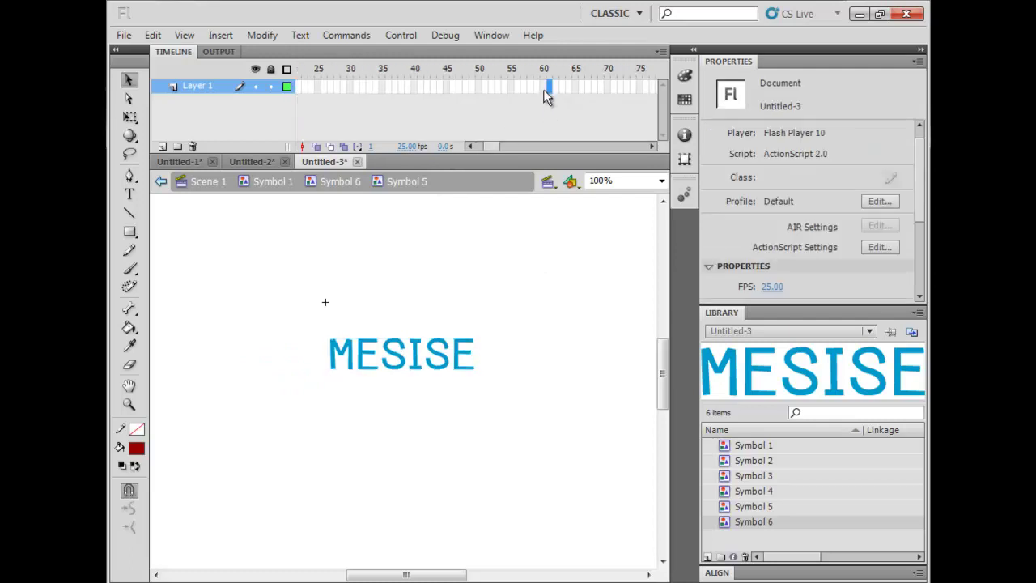
pyautogui.rightClick(497, 85)
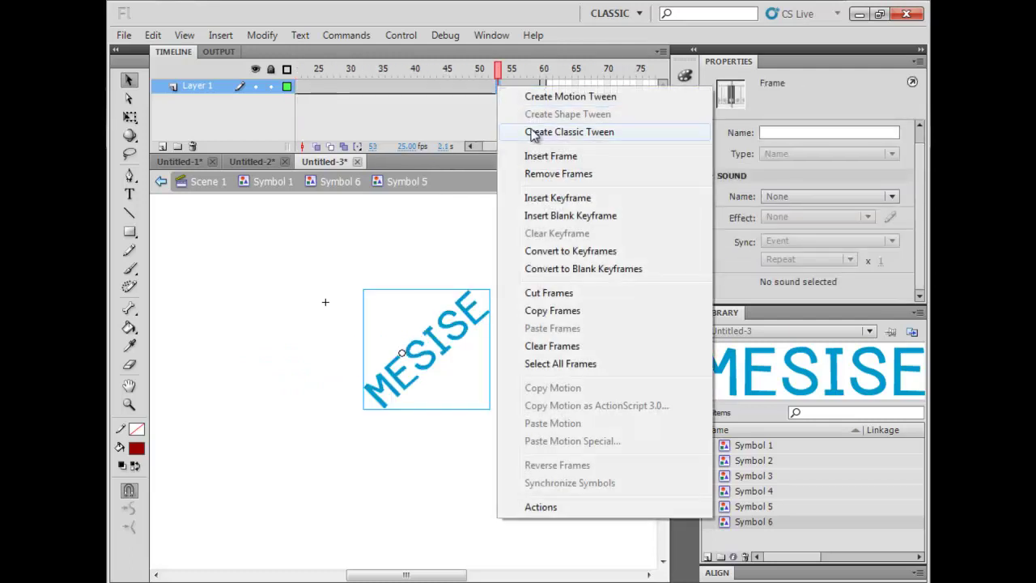
pyautogui.click(530, 132)
pyautogui.moveTo(494, 146); pyautogui.dragTo(478, 146)
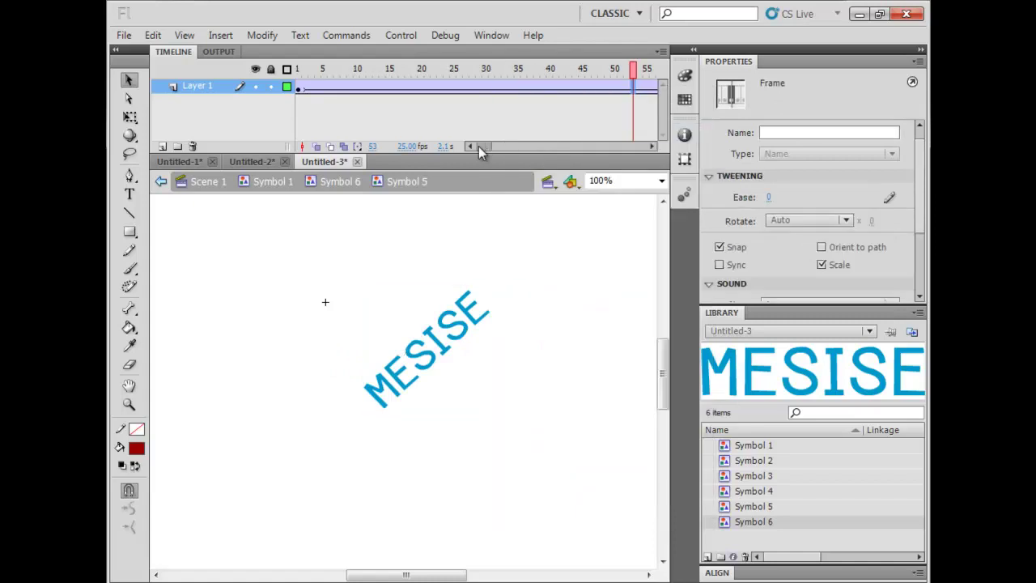
# At a new frame 30 keyframe in Symbol 5, enlarge the instance to about 744.5 by 637.3, move it right and play the timeline
pyautogui.click(486, 86)
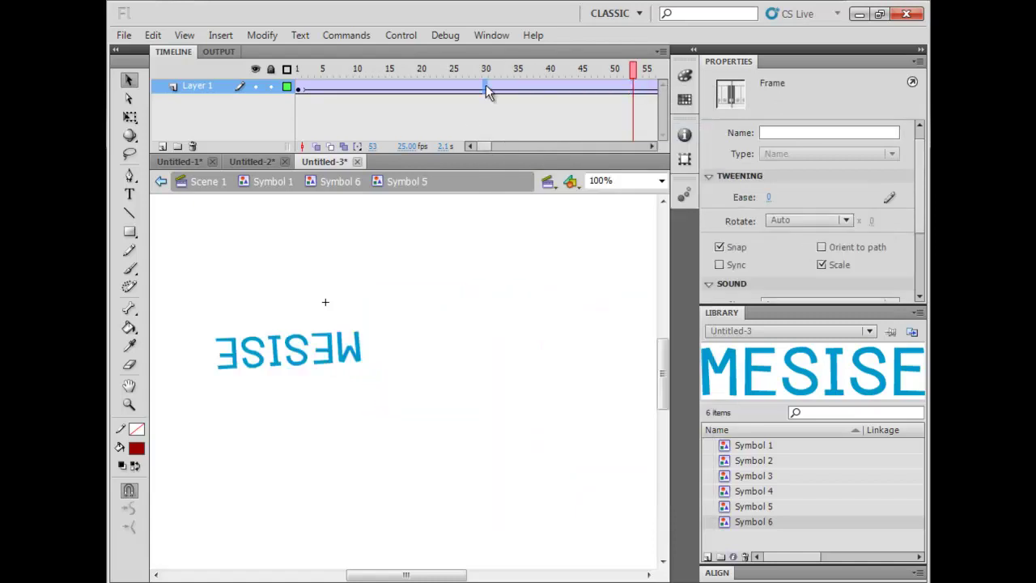
pyautogui.click(362, 352)
pyautogui.press('q')
pyautogui.moveTo(364, 331); pyautogui.dragTo(386, 268)
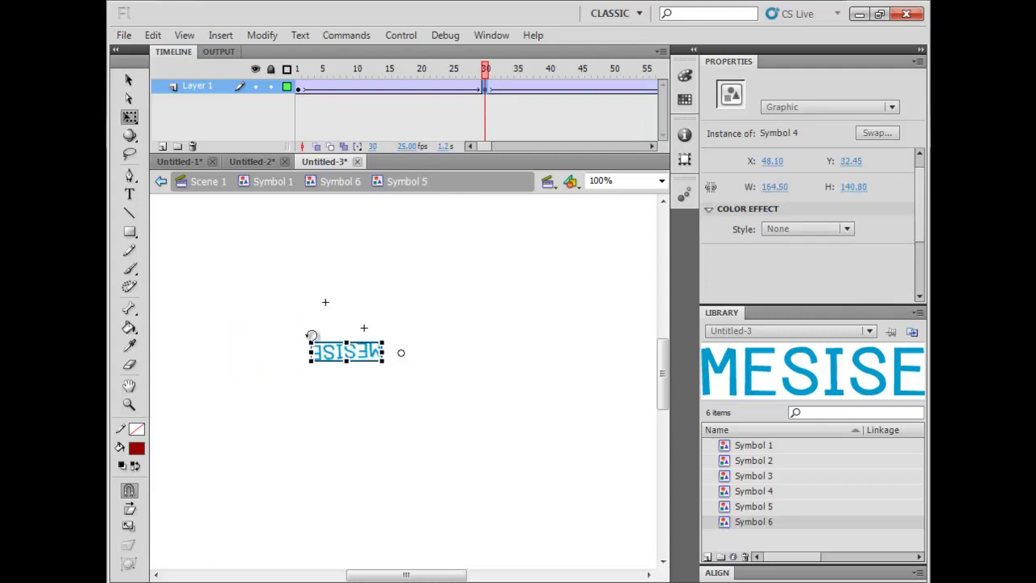
pyautogui.moveTo(311, 340); pyautogui.dragTo(261, 296)
pyautogui.moveTo(312, 356); pyautogui.dragTo(500, 356)
pyautogui.moveTo(297, 317); pyautogui.dragTo(188, 246)
pyautogui.moveTo(394, 347); pyautogui.dragTo(451, 346)
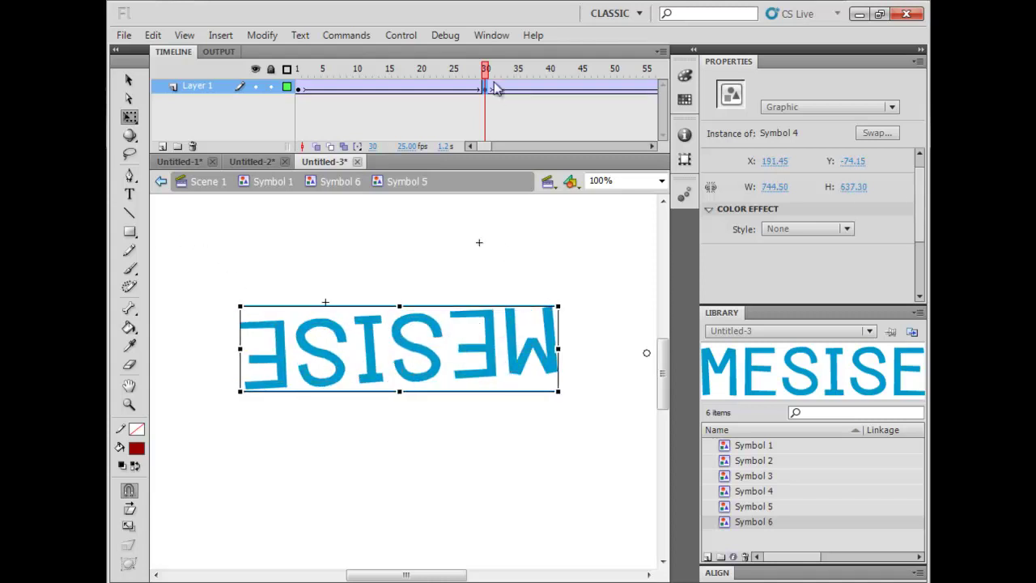
pyautogui.press('Return')
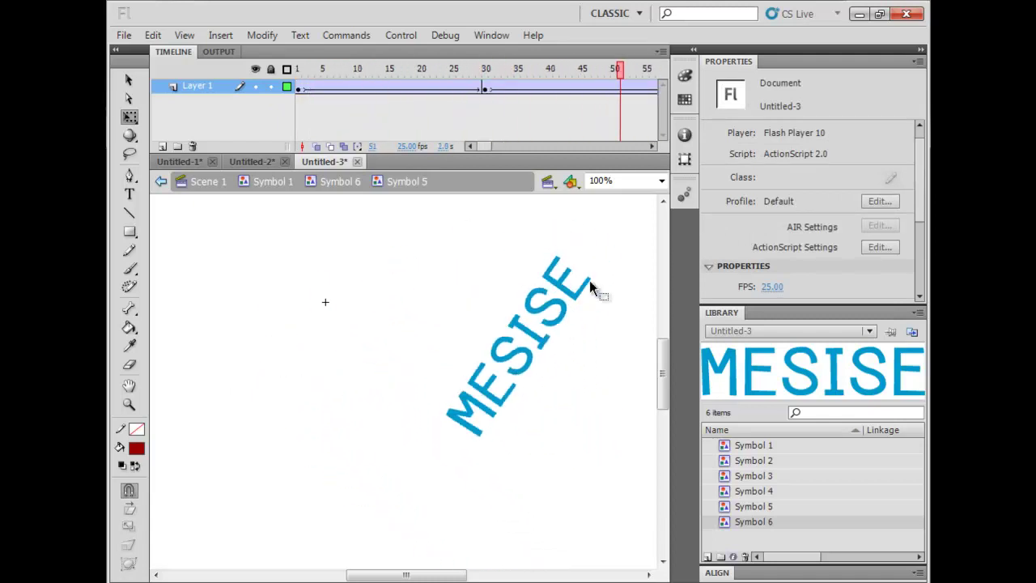
# Go up to Symbol 6, add a keyframe at frame 120 and create a classic tween across its layer
pyautogui.doubleClick(589, 281)
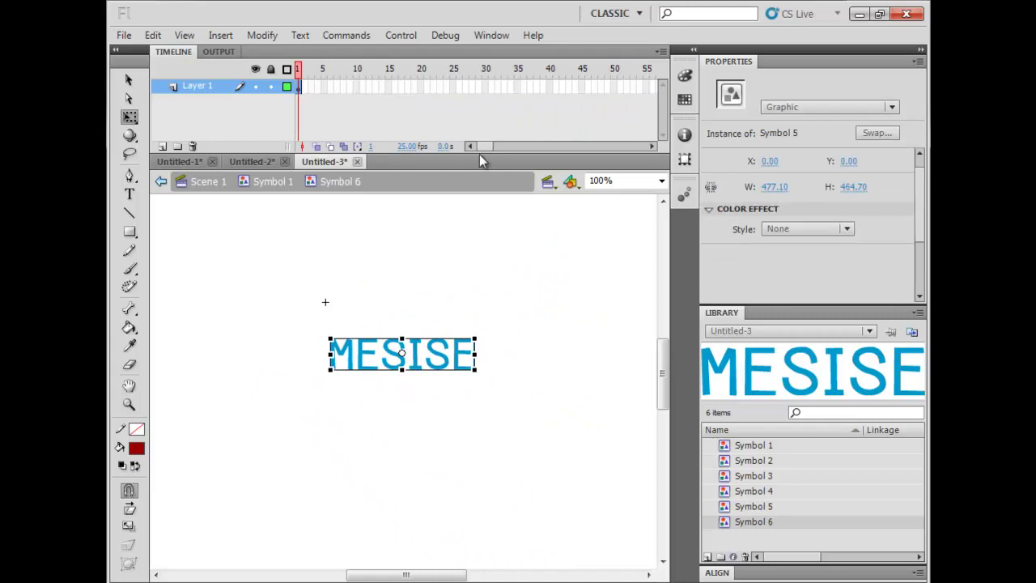
pyautogui.moveTo(485, 146)
pyautogui.mouseDown()
pyautogui.moveTo(509, 146)
pyautogui.moveTo(478, 147)
pyautogui.mouseUp()
pyautogui.click(569, 86)
pyautogui.press('F5')
pyautogui.rightClick(474, 86)
pyautogui.click(547, 131)
pyautogui.click(453, 85)
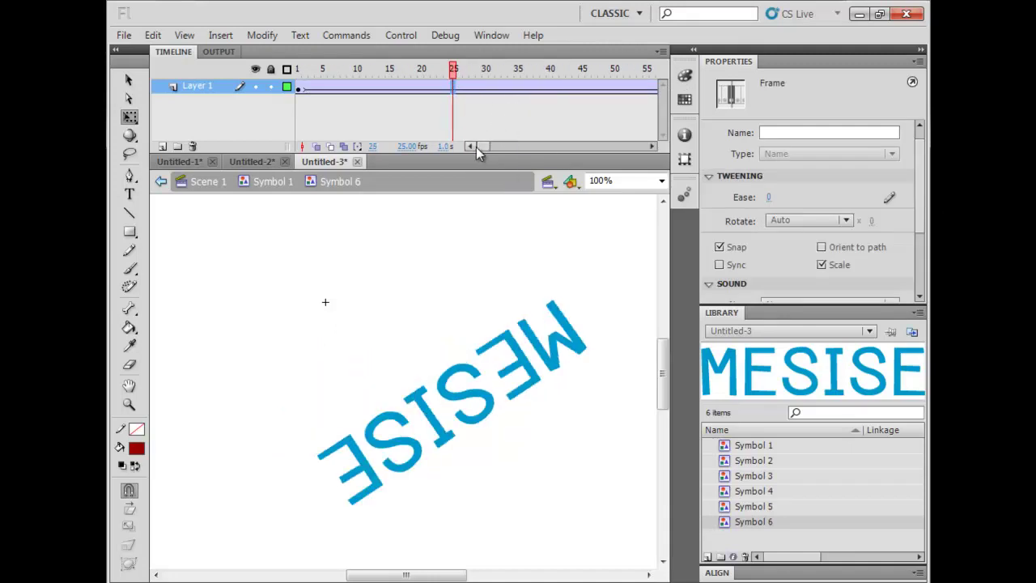
# Set Symbol 6's tween to rotate counterclockwise and play its timeline
pyautogui.click(485, 86)
pyautogui.click(807, 221)
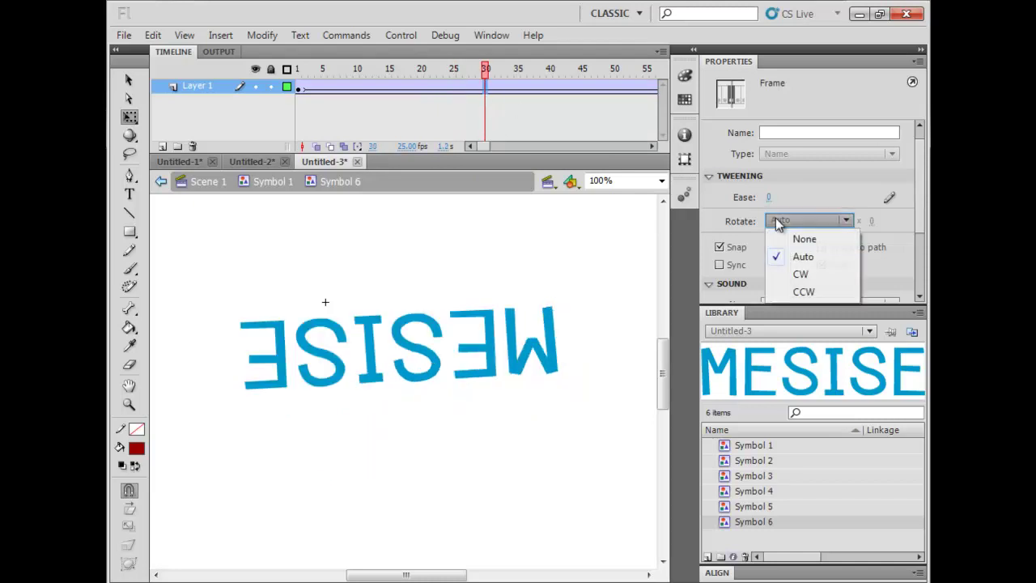
pyautogui.click(804, 292)
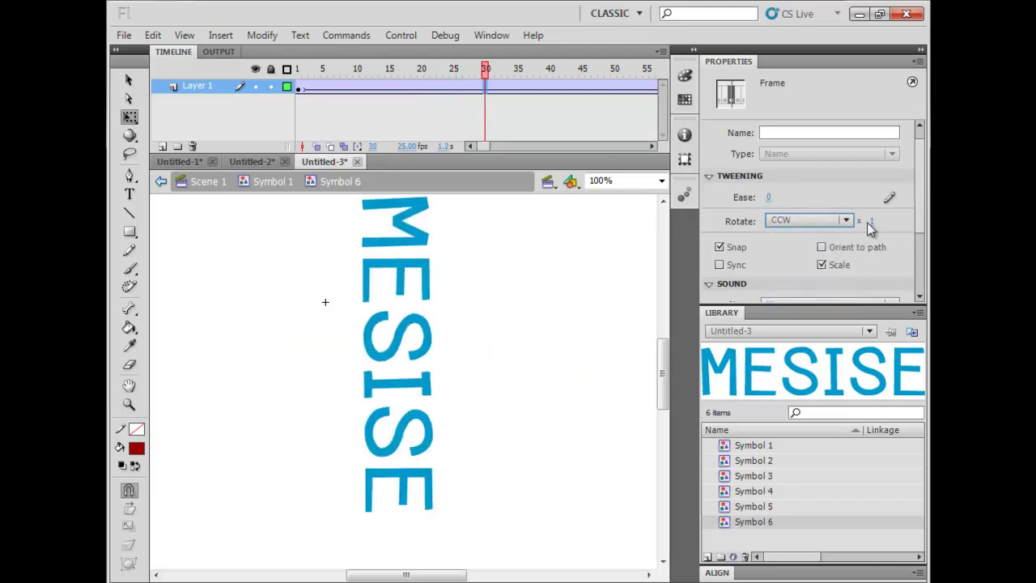
pyautogui.press('Return')
pyautogui.click(312, 105)
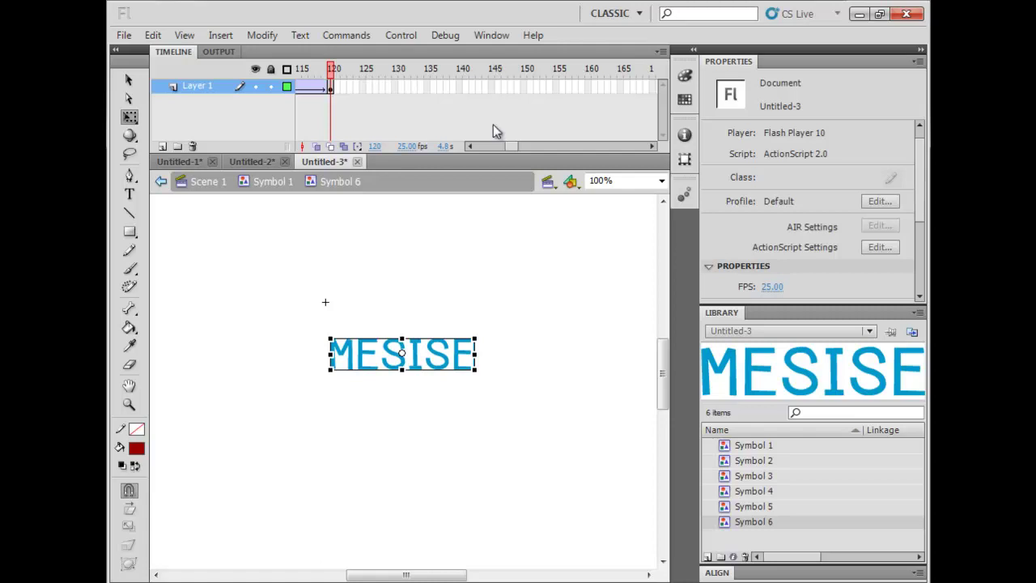
# Rewind Symbol 6's timeline to the first frame and play its rotating tween again
pyautogui.moveTo(513, 148); pyautogui.dragTo(482, 149)
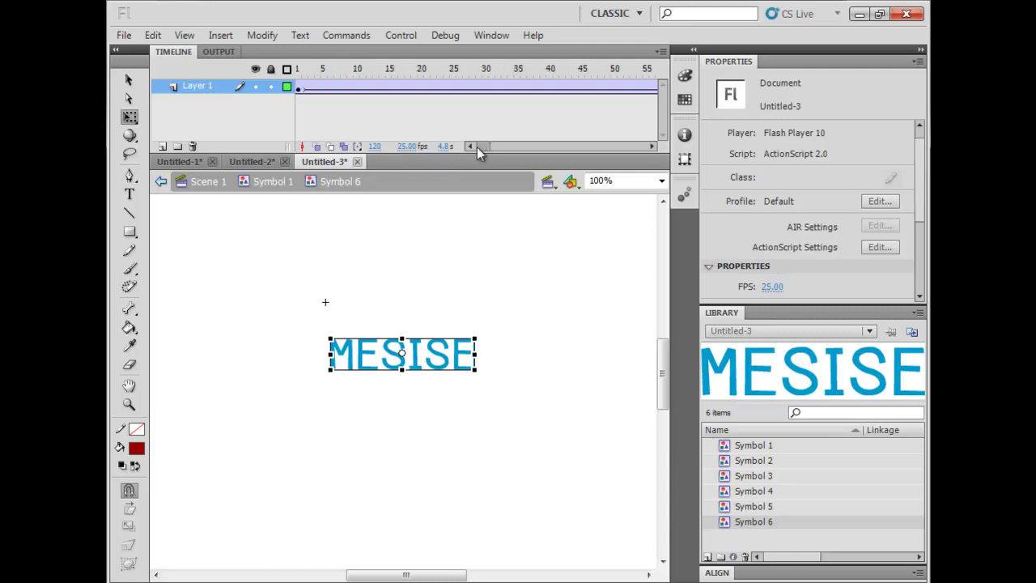
pyautogui.moveTo(479, 146); pyautogui.dragTo(460, 167)
pyautogui.press('Return')
pyautogui.press('Return')
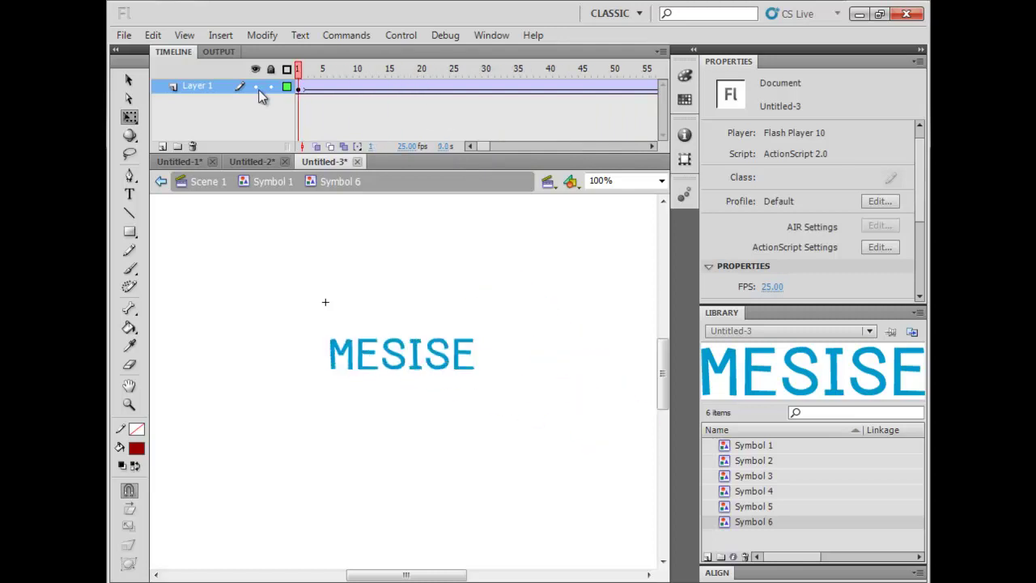
pyautogui.press('Return')
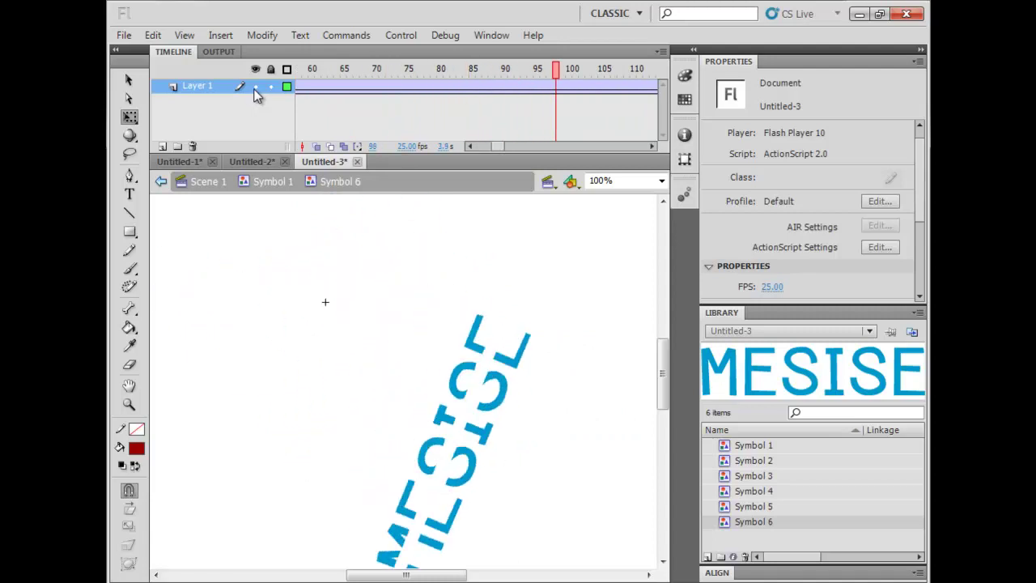
# Go up to Symbol 1, add a keyframe at frame 120 and create a classic tween across its layer
pyautogui.doubleClick(382, 261)
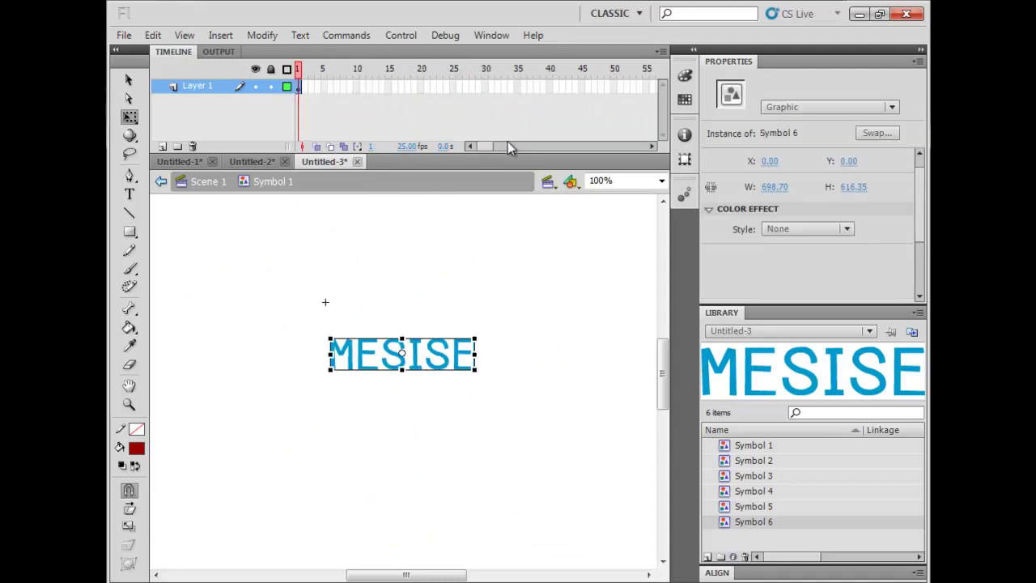
pyautogui.moveTo(484, 146); pyautogui.dragTo(508, 148)
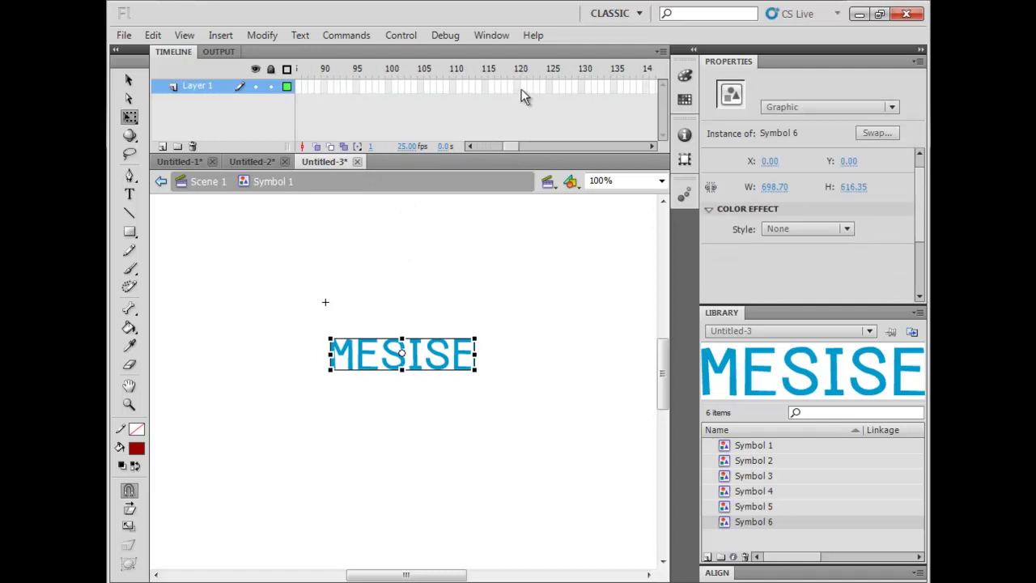
pyautogui.click(504, 86)
pyautogui.rightClick(506, 86)
pyautogui.click(534, 134)
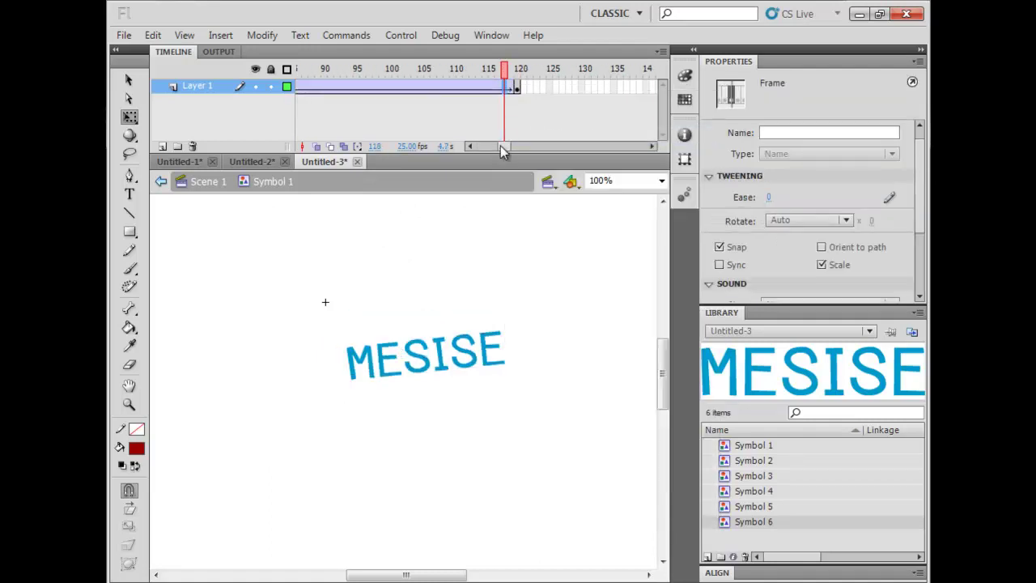
# In Symbol 1, move the instance to about X -134.95, Y 65 at frame 20 and about X 108.75, Y 202.7 at frame 42
pyautogui.moveTo(501, 149); pyautogui.dragTo(475, 149)
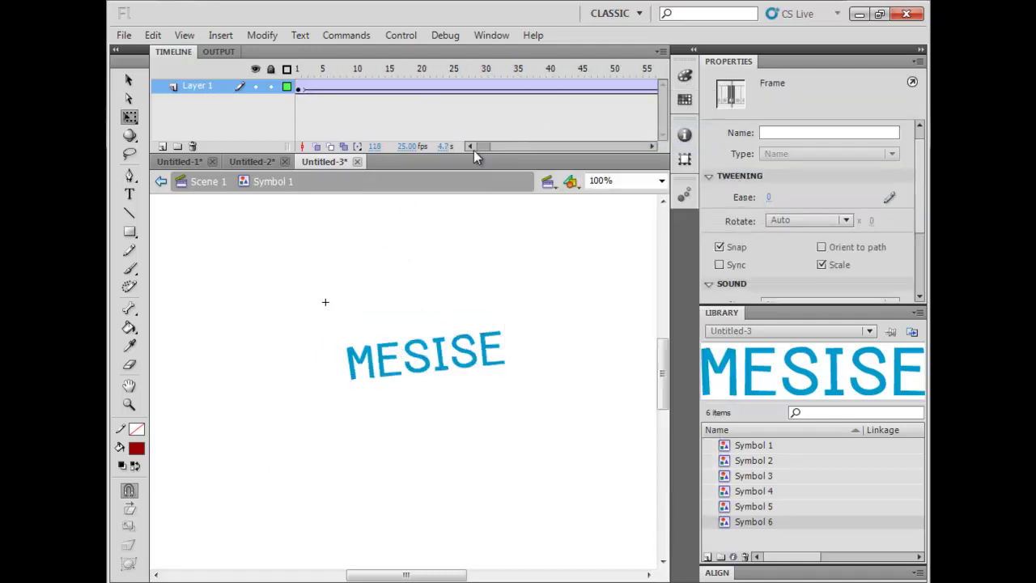
pyautogui.click(421, 89)
pyautogui.moveTo(488, 227); pyautogui.dragTo(403, 280)
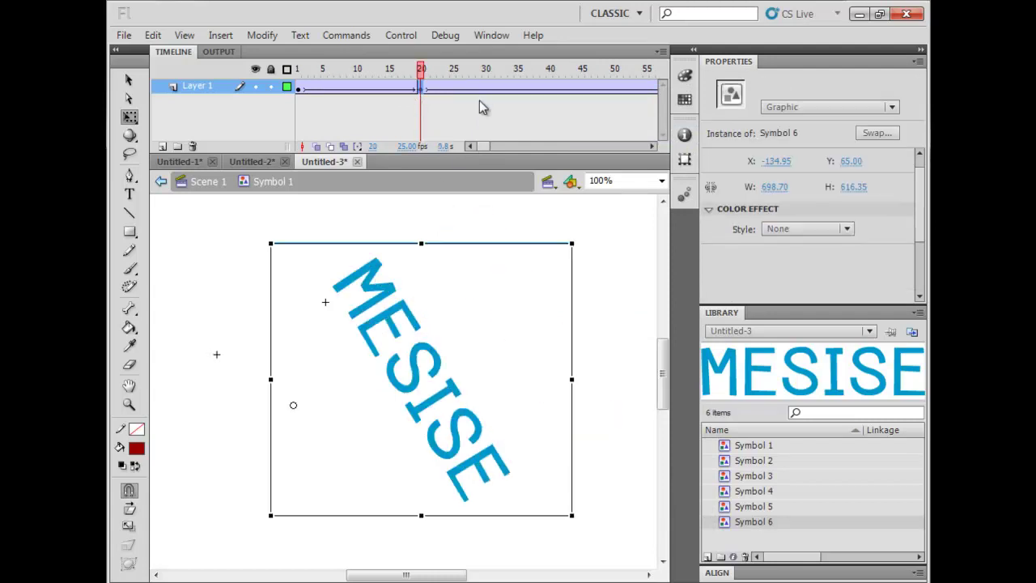
pyautogui.click(483, 95)
pyautogui.click(563, 91)
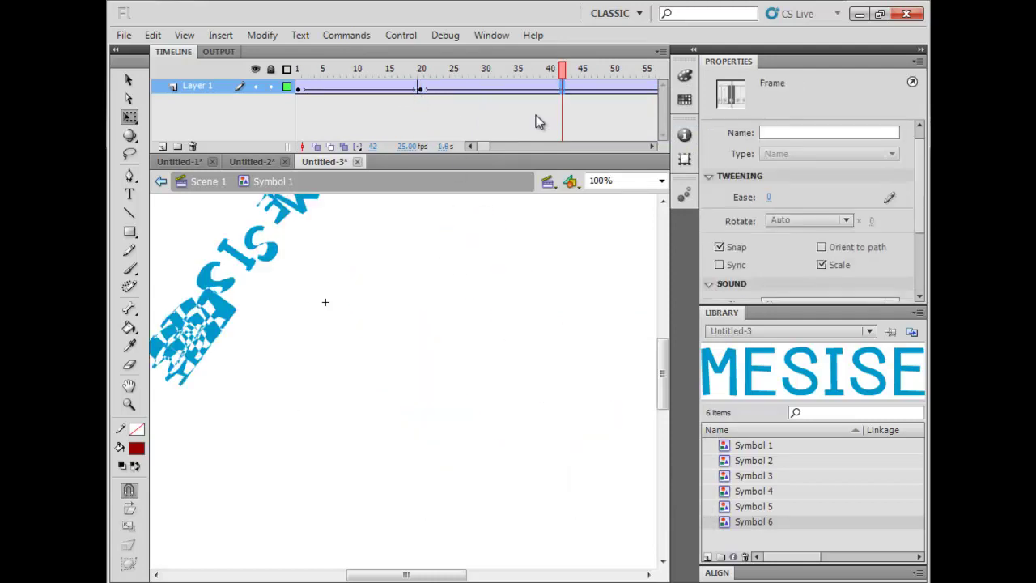
pyautogui.moveTo(273, 254); pyautogui.dragTo(455, 378)
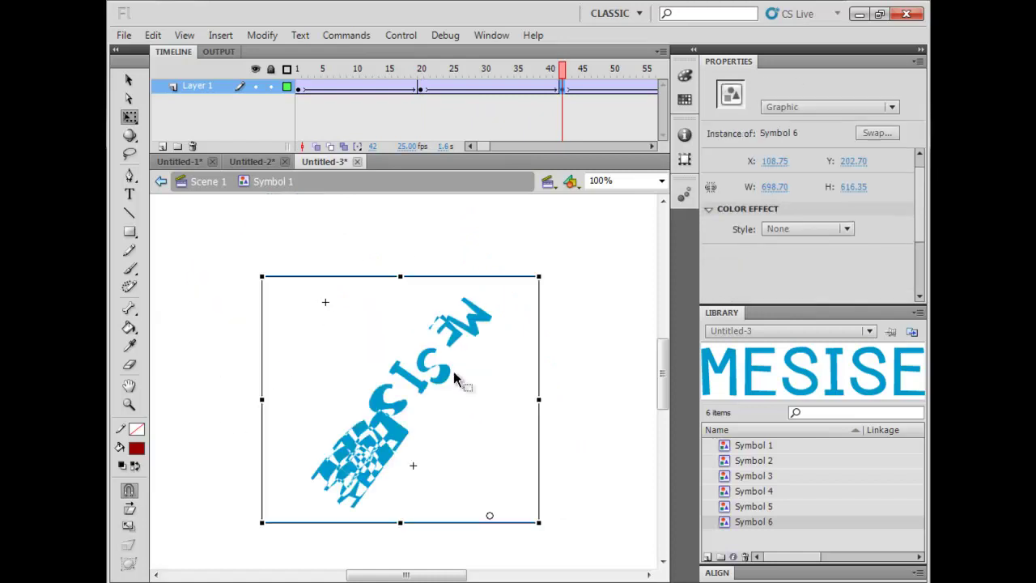
# Reposition Symbol 1's tweened instance to about X 55.9, Y 56.75 at frame 67 and about X -85.35, Y 32.1 at frame 90
pyautogui.click(497, 147)
pyautogui.click(472, 89)
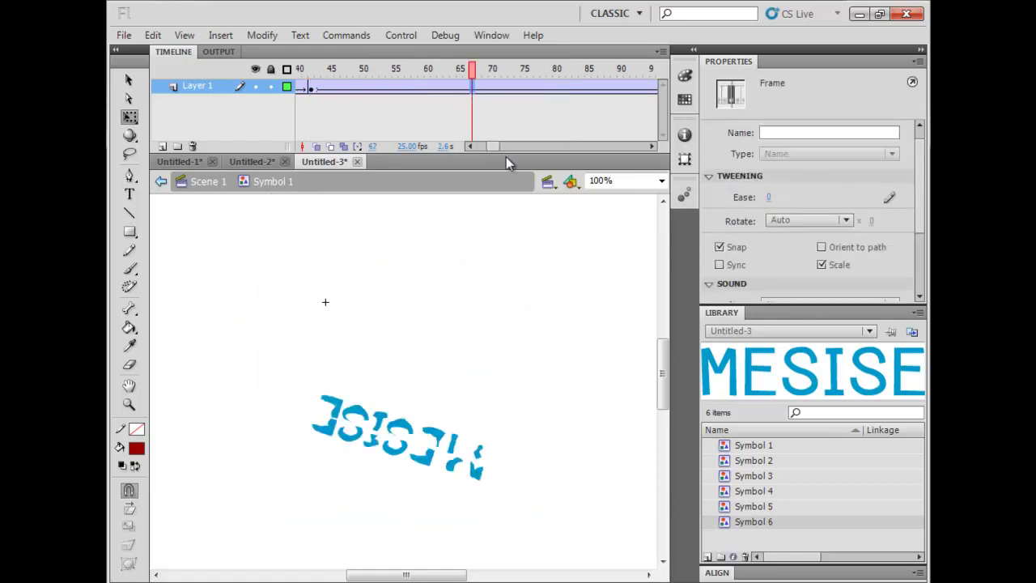
pyautogui.moveTo(434, 430); pyautogui.dragTo(420, 363)
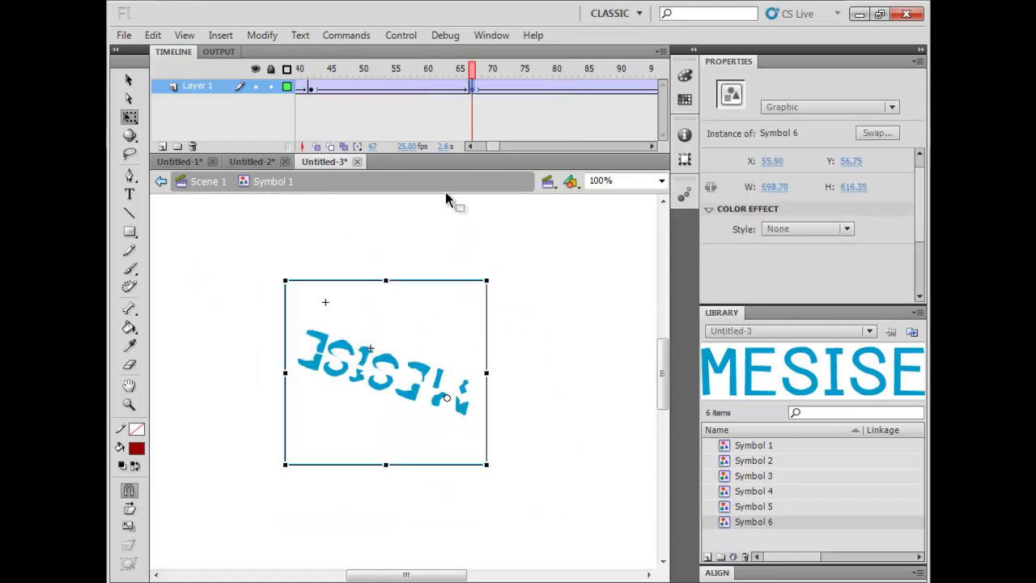
pyautogui.click(506, 147)
pyautogui.click(478, 87)
pyautogui.moveTo(442, 293); pyautogui.dragTo(340, 278)
# At frame 106, move the instance to about X -150.8, Y -120 and play Symbol 1's timeline from the start
pyautogui.moveTo(494, 146); pyautogui.dragTo(503, 145)
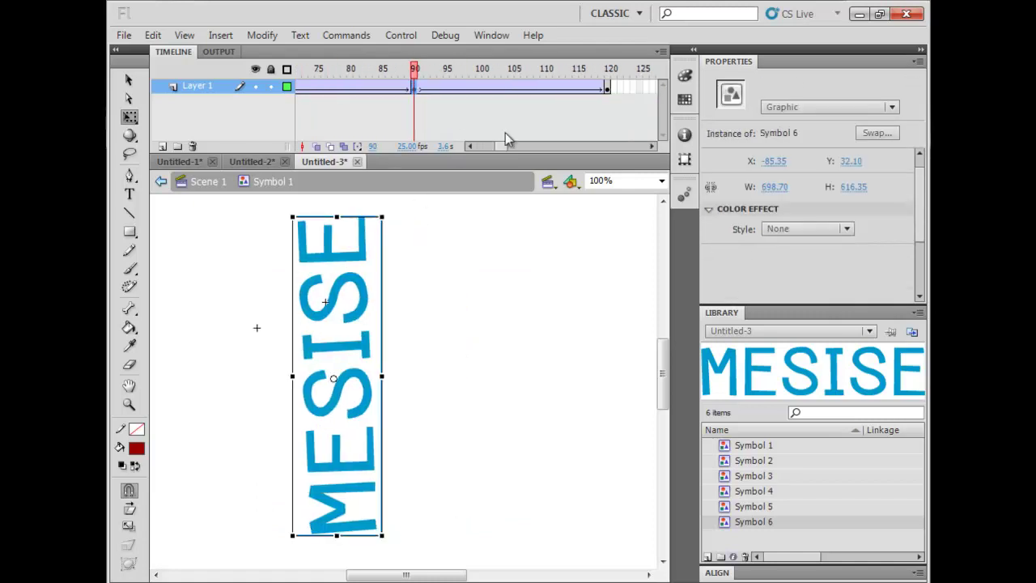
pyautogui.click(515, 87)
pyautogui.moveTo(531, 451); pyautogui.dragTo(454, 340)
pyautogui.moveTo(506, 71); pyautogui.dragTo(158, 72)
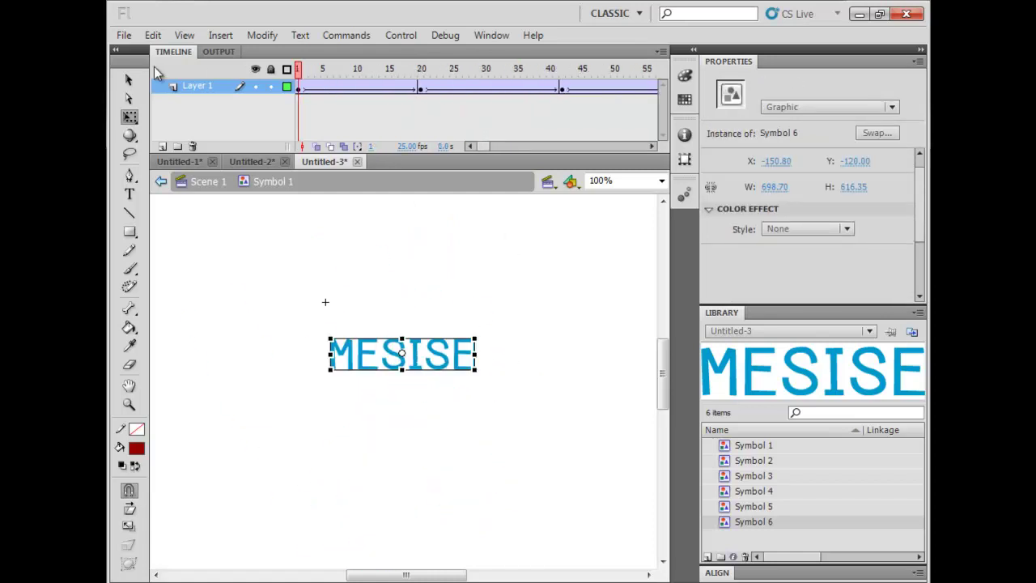
pyautogui.press('Return')
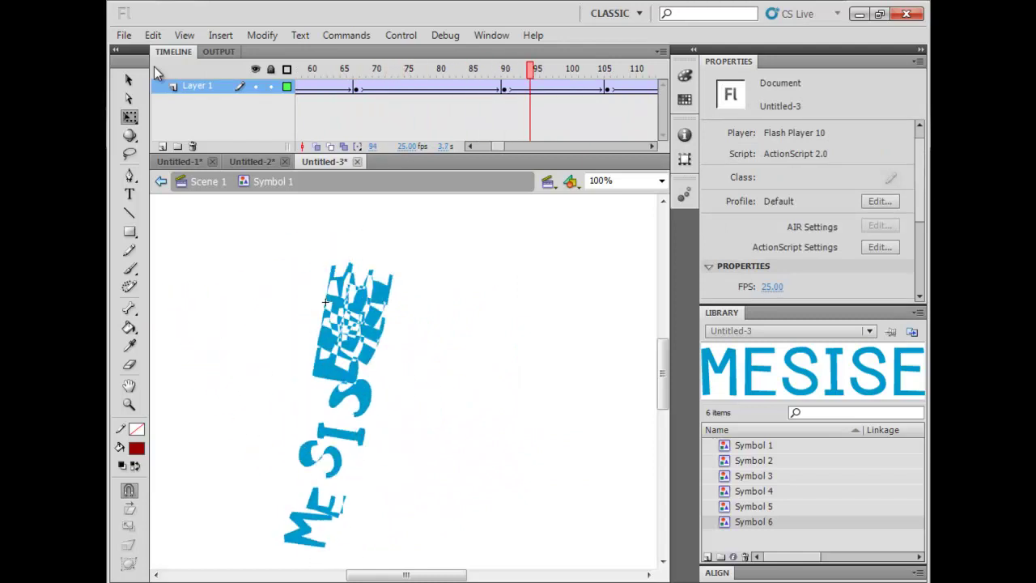
pyautogui.press('Return')
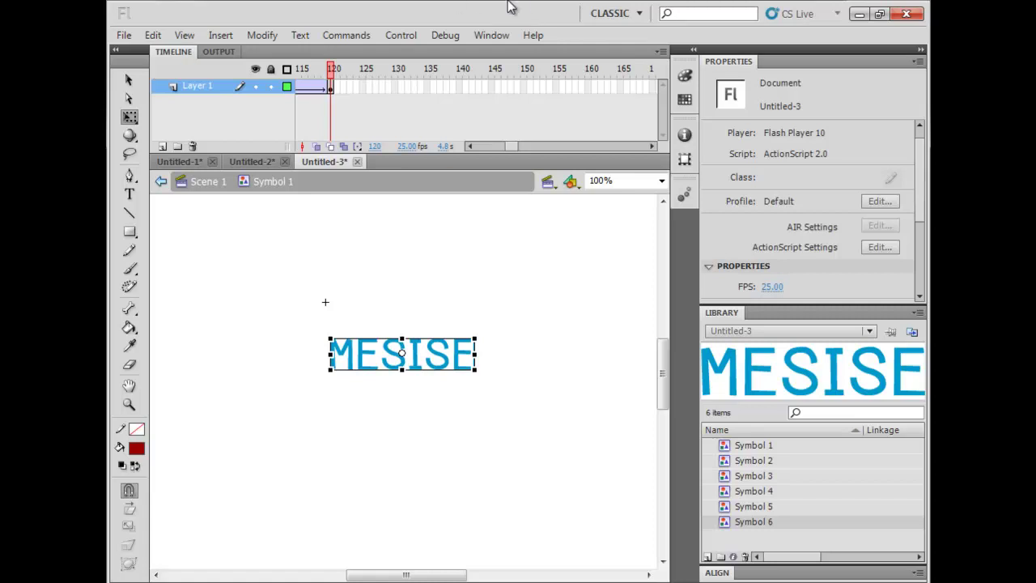
# Return to Scene 1, insert a keyframe at frame 120 on its layer and play the timeline
pyautogui.moveTo(508, 142); pyautogui.dragTo(313, 164)
pyautogui.click(206, 186)
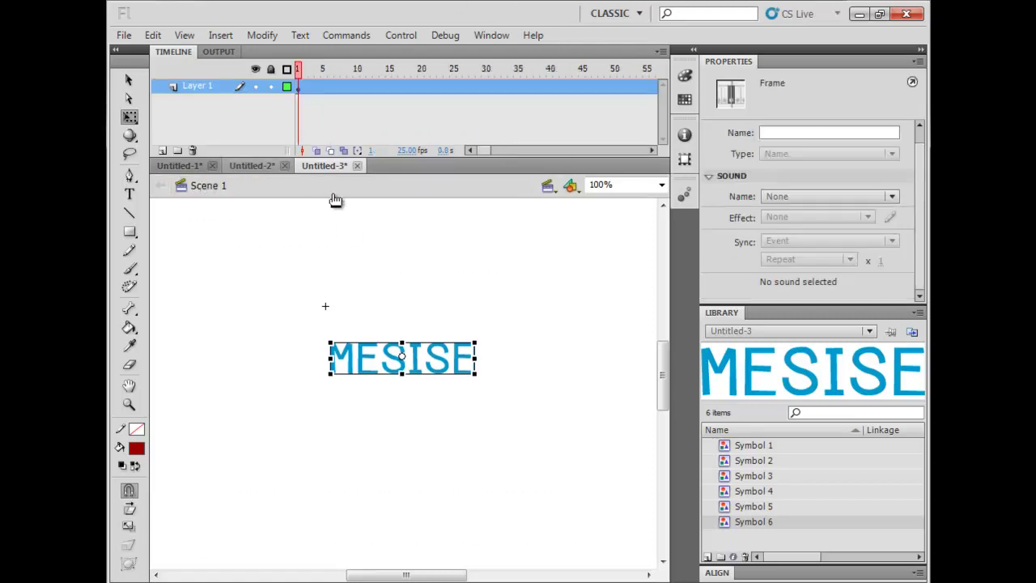
pyautogui.click(336, 237)
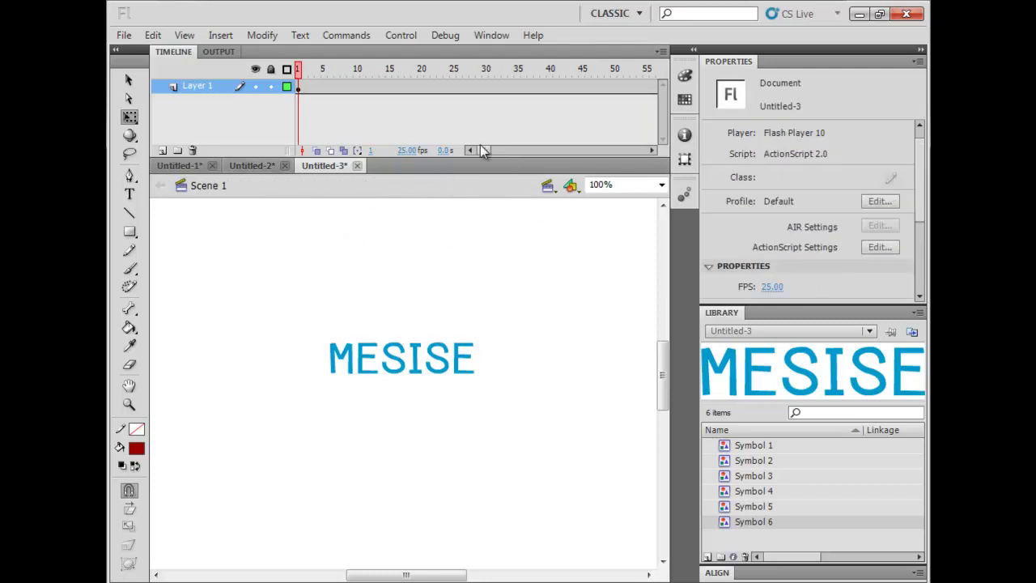
pyautogui.moveTo(488, 153); pyautogui.dragTo(508, 155)
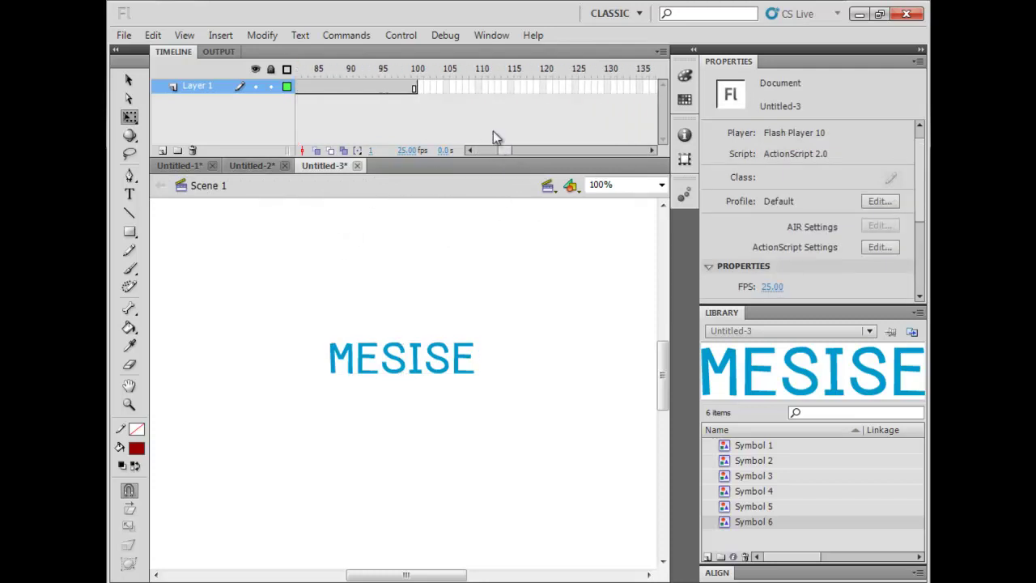
pyautogui.click(543, 88)
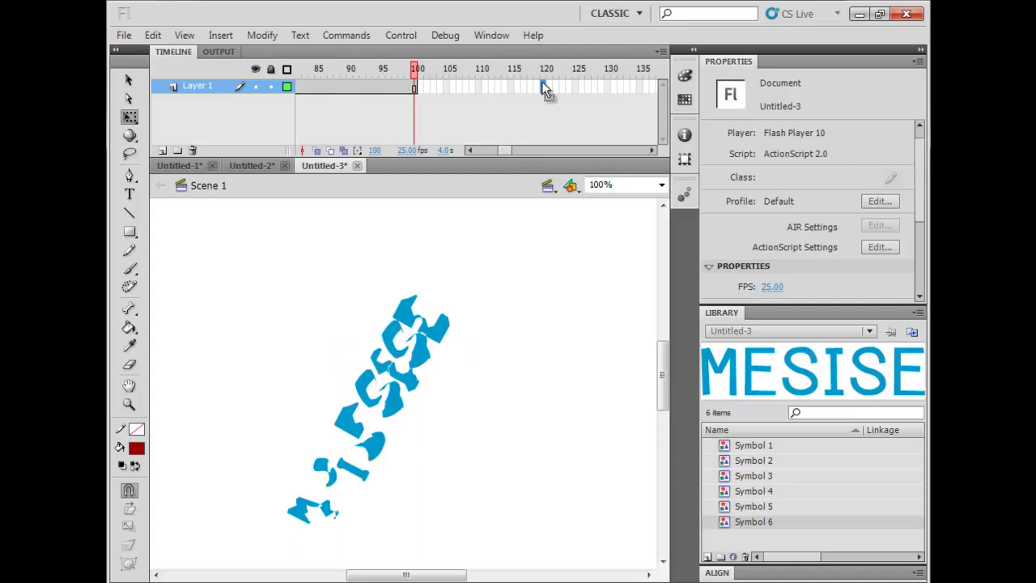
pyautogui.press('F6')
pyautogui.press('Return')
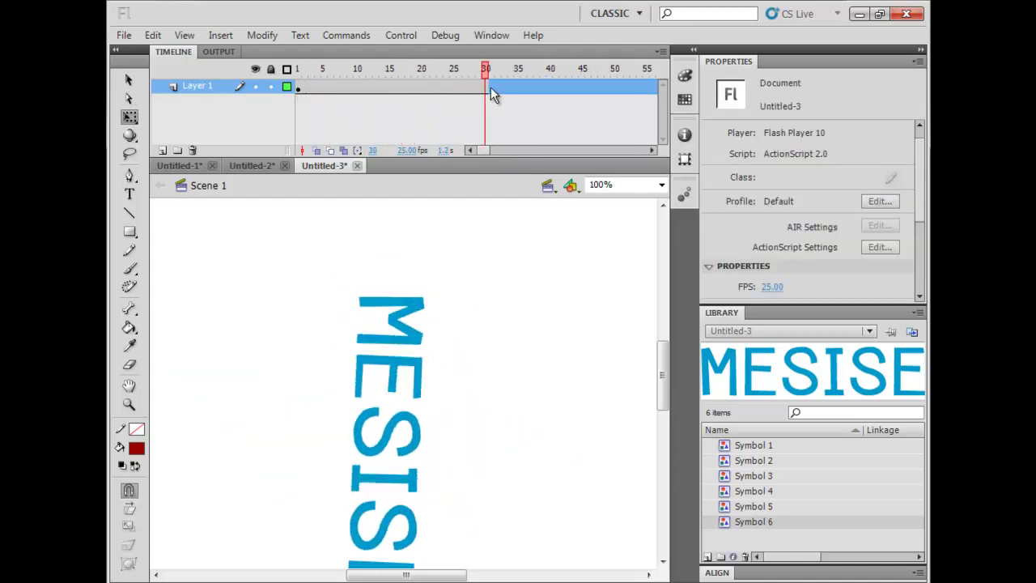
# Remove Scene 1's frames after frame 30, then test the movie and close the preview
pyautogui.rightClick(491, 86)
pyautogui.click(543, 178)
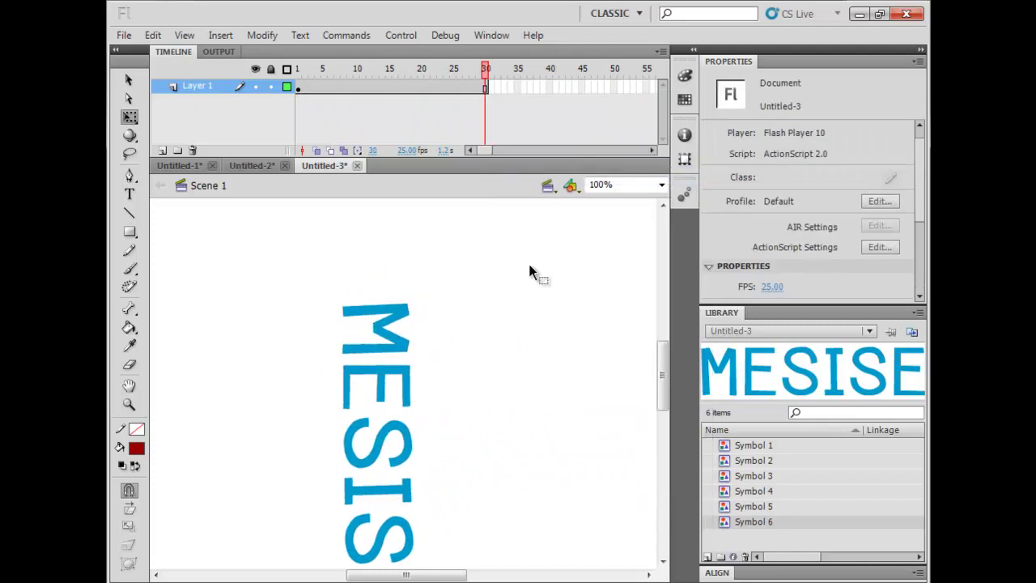
pyautogui.hotkey('ctrl', 'Return')
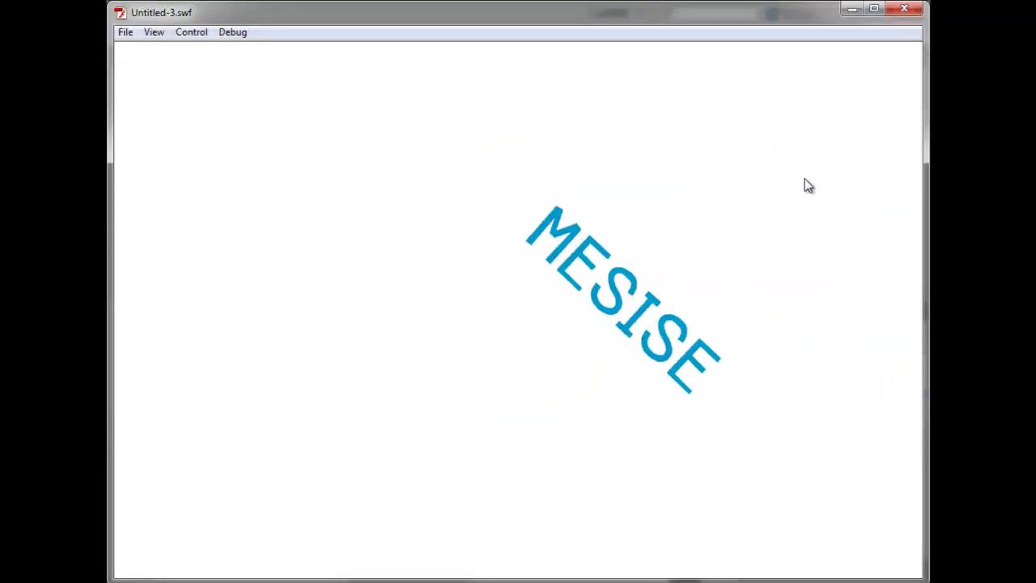
pyautogui.click(904, 8)
# Extend Scene 1's layer to frame 120 with a new keyframe and test the movie
pyautogui.moveTo(478, 151); pyautogui.dragTo(500, 148)
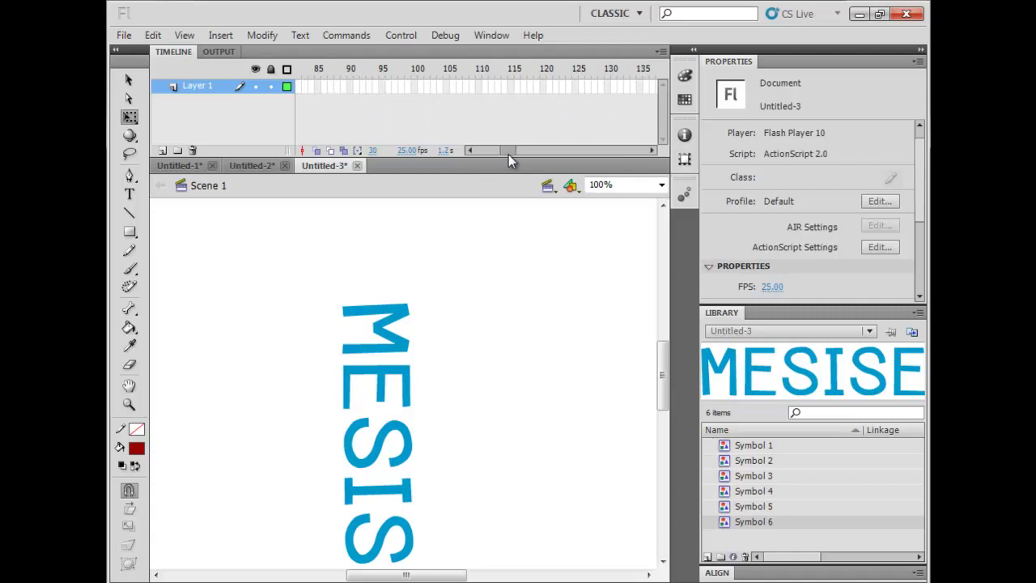
pyautogui.click(533, 87)
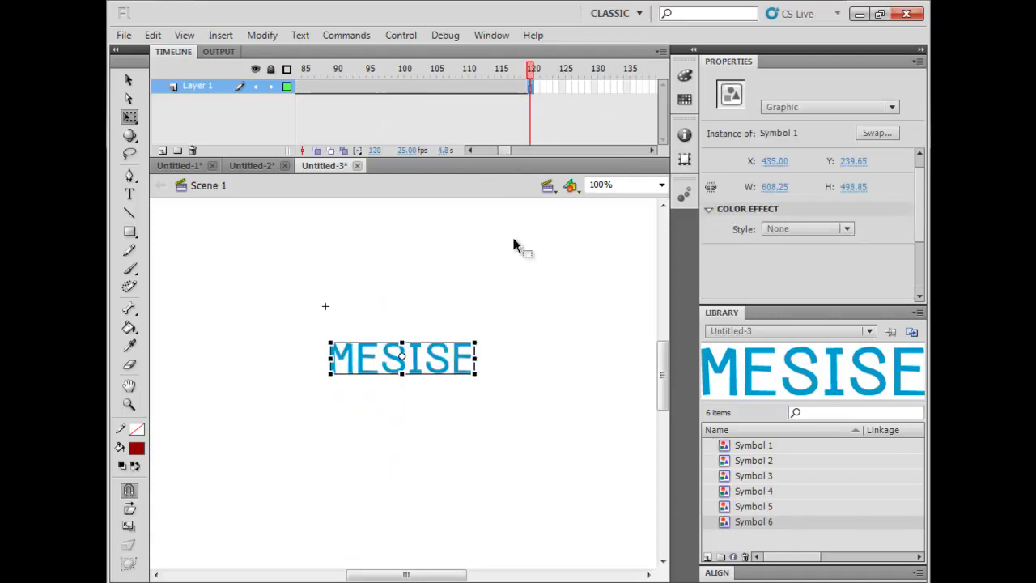
pyautogui.hotkey('ctrl', 'Return')
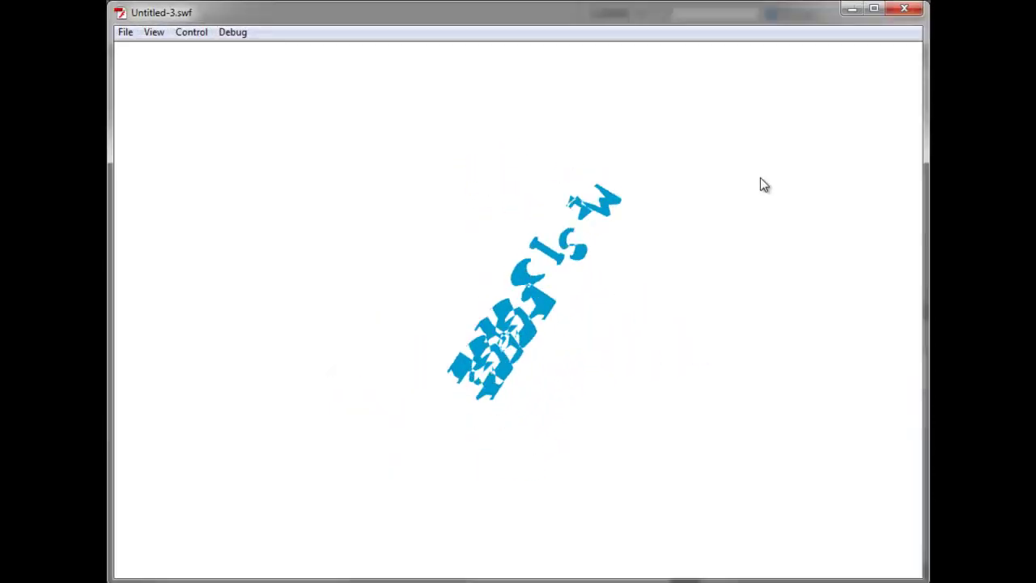